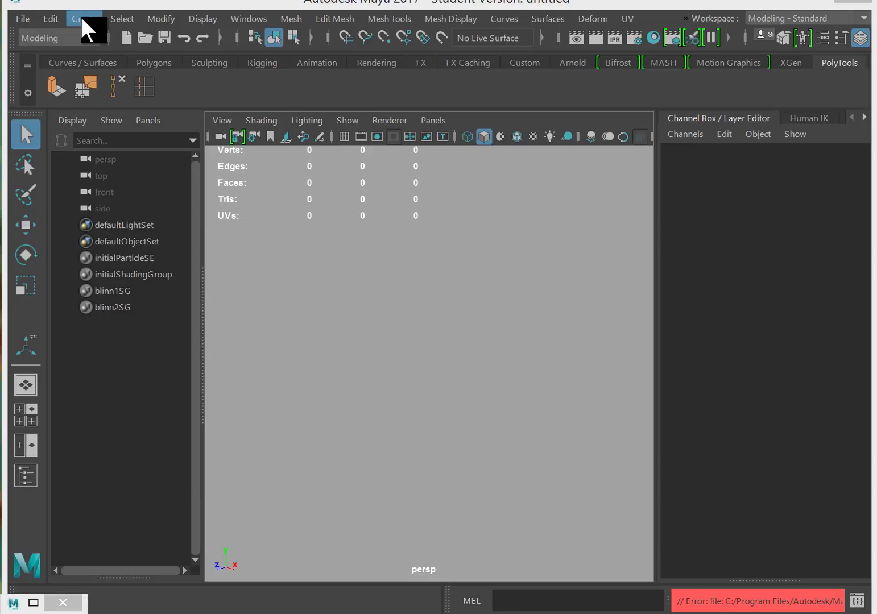
Create a polygon cube, expand its polyCube1 creation settings, and frame it in the perspective view.
{"action": "left_click", "coordinate": [83, 17]}
{"action": "mouse_move", "coordinate": [110, 77]}
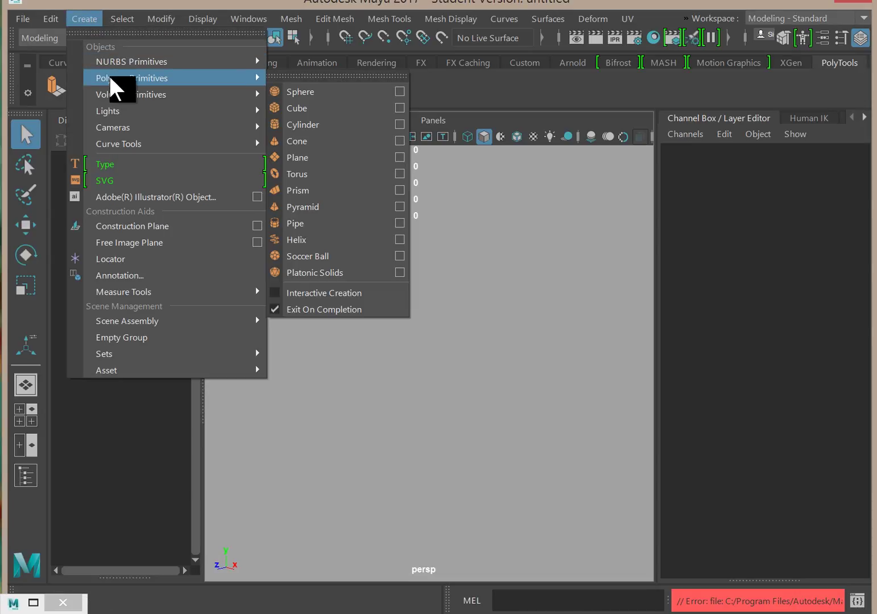
{"action": "left_click", "coordinate": [318, 108]}
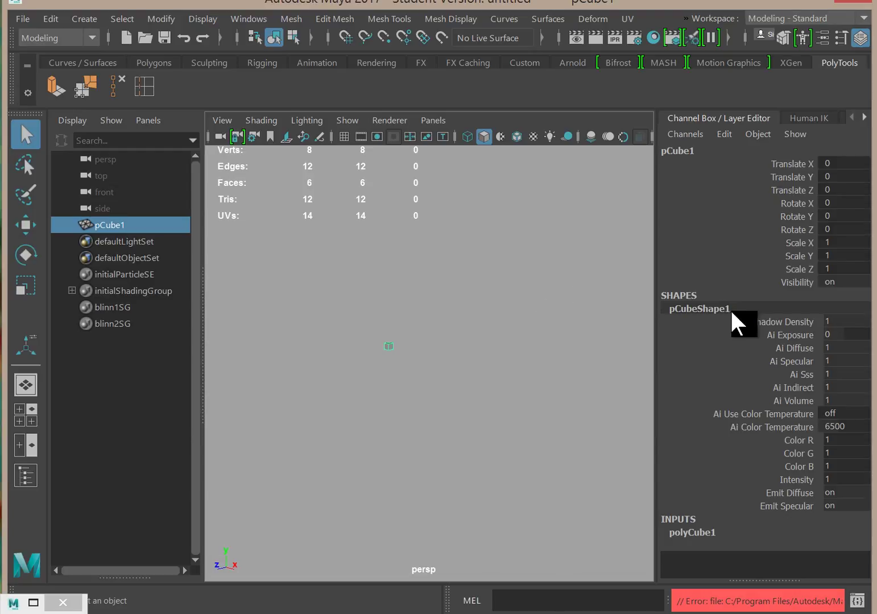
{"action": "left_click", "coordinate": [685, 535]}
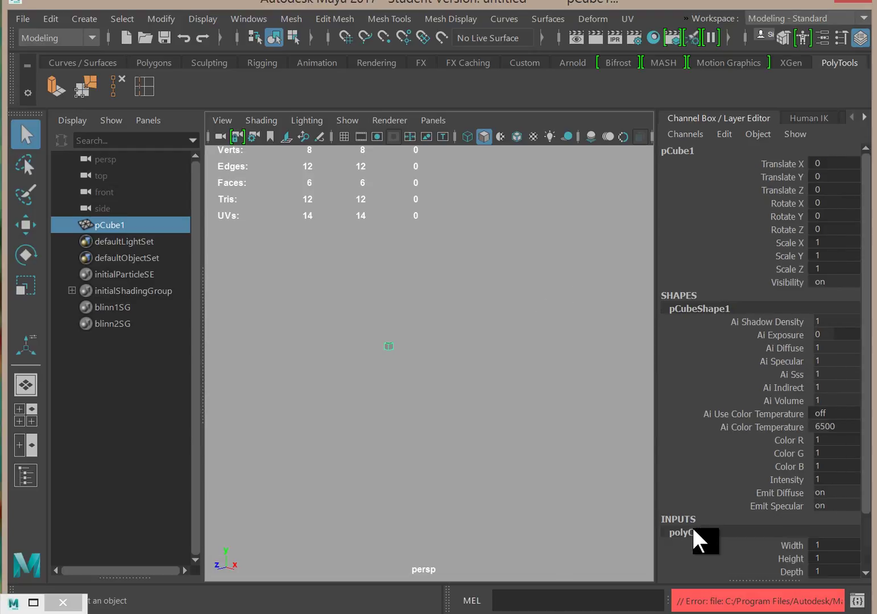
{"action": "scroll", "coordinate": [865, 398], "scroll_direction": "down", "scroll_amount": 2}
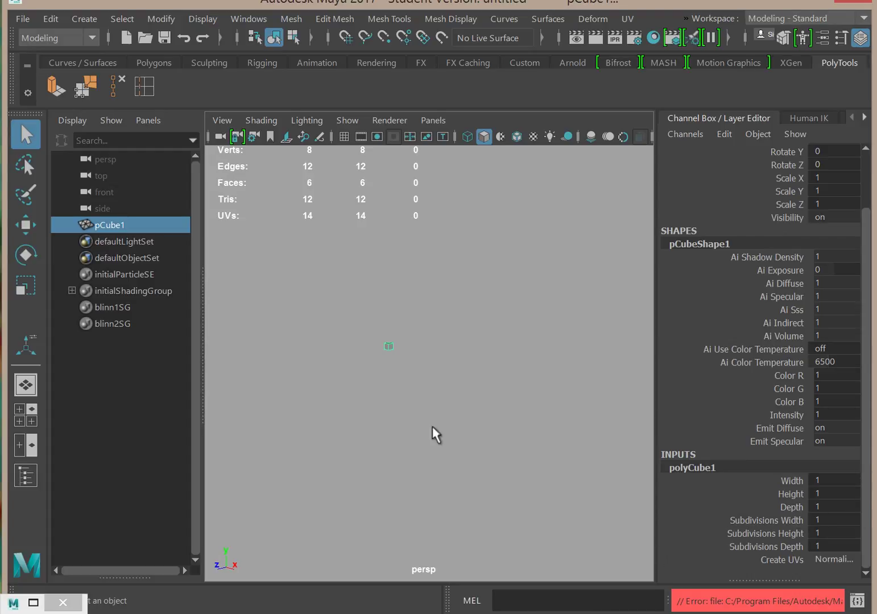
{"action": "key", "text": "f"}
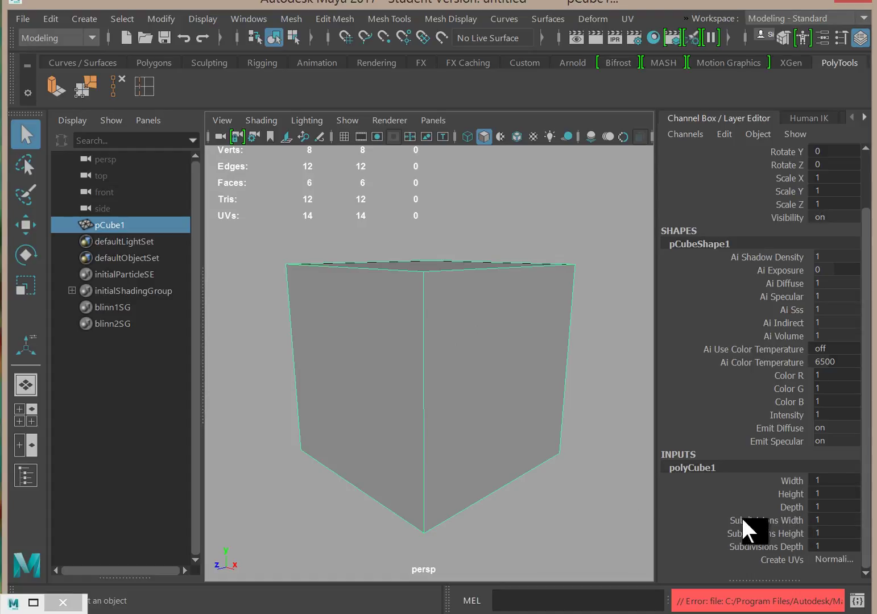
{"action": "left_click", "coordinate": [831, 470]}
{"action": "left_click_drag", "start_coordinate": [831, 483], "coordinate": [828, 506]}
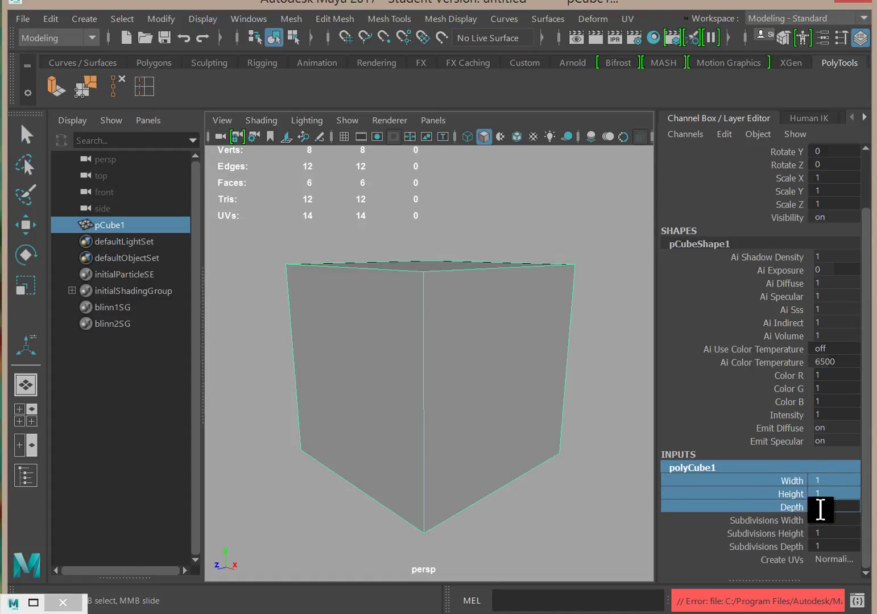
{"action": "left_click", "coordinate": [690, 492]}
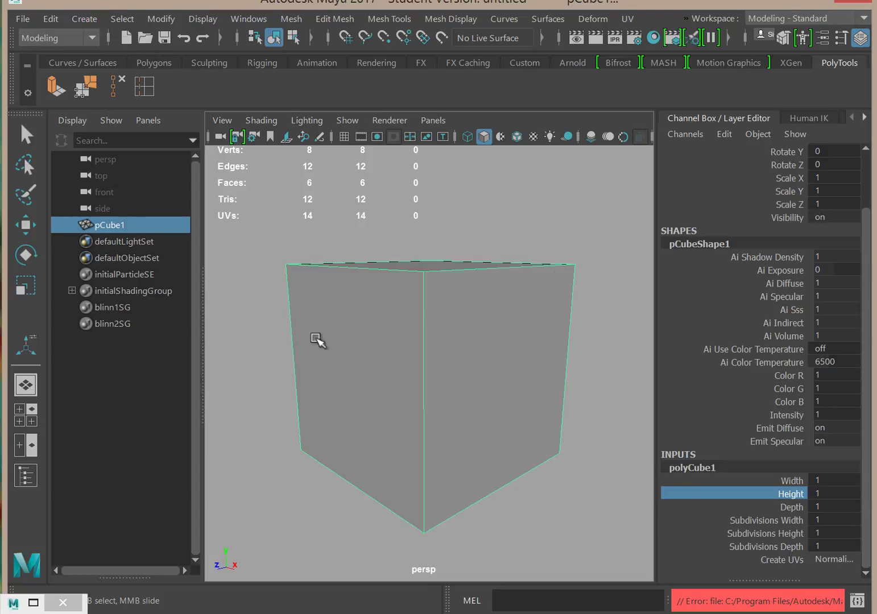
{"action": "left_click", "coordinate": [840, 481]}
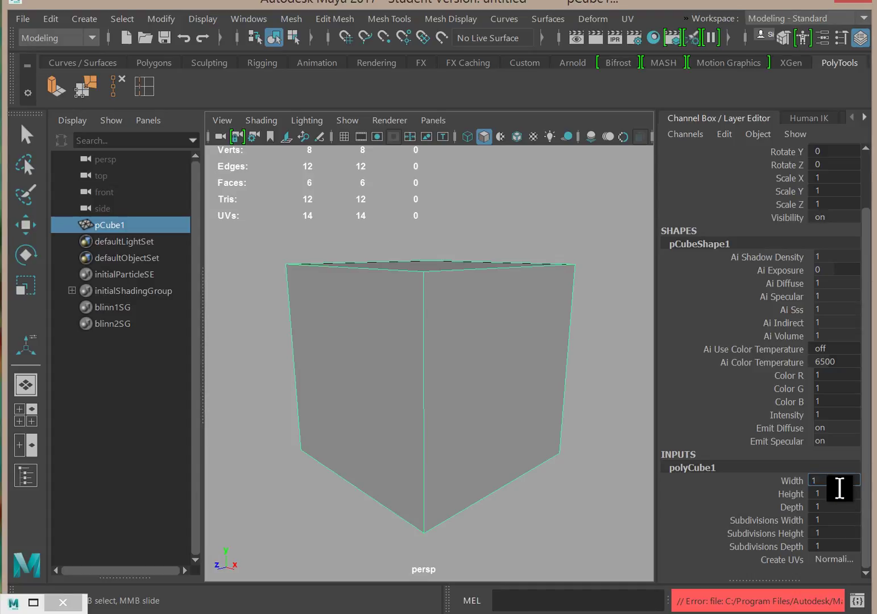
{"action": "left_click", "coordinate": [807, 481]}
{"action": "left_click", "coordinate": [739, 494]}
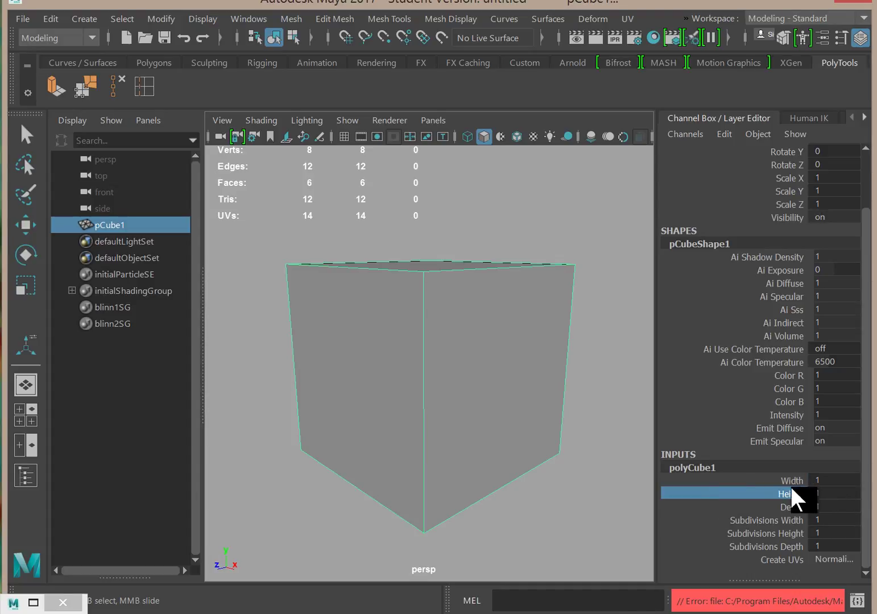
{"action": "left_click", "coordinate": [554, 511]}
{"action": "left_click", "coordinate": [450, 396]}
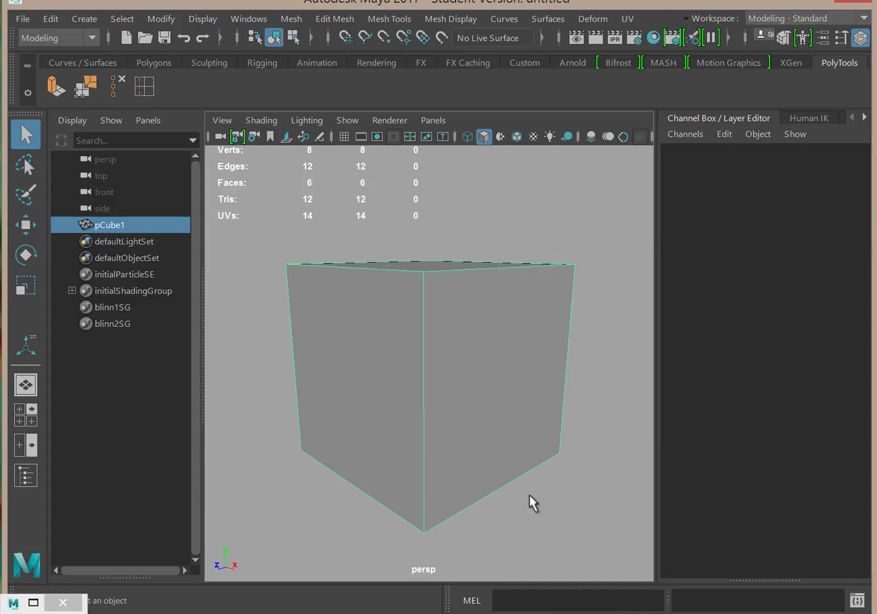
Set the cube's width, height and depth together to 50 in its polyCube1 settings and reframe it.
{"action": "left_click", "coordinate": [684, 531]}
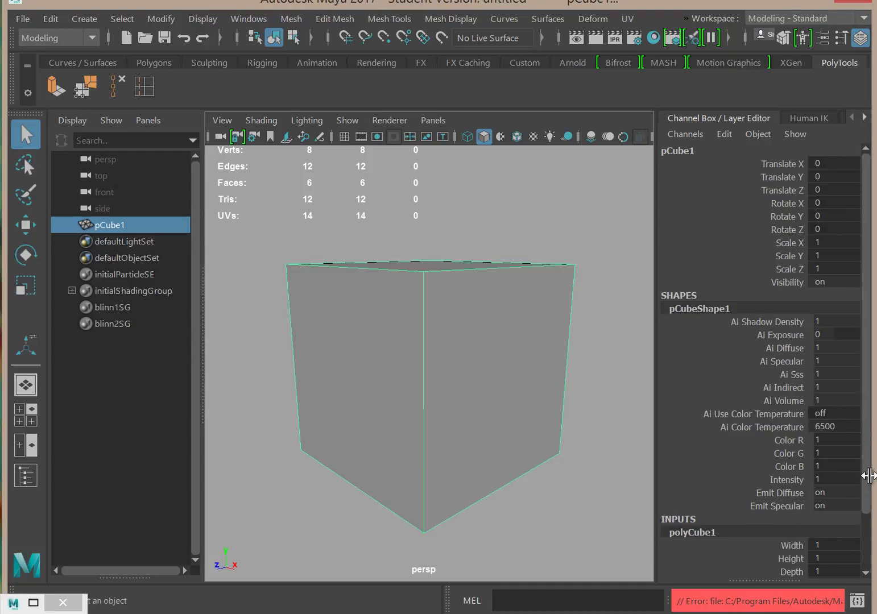
{"action": "scroll", "coordinate": [862, 526], "scroll_direction": "down", "scroll_amount": 5}
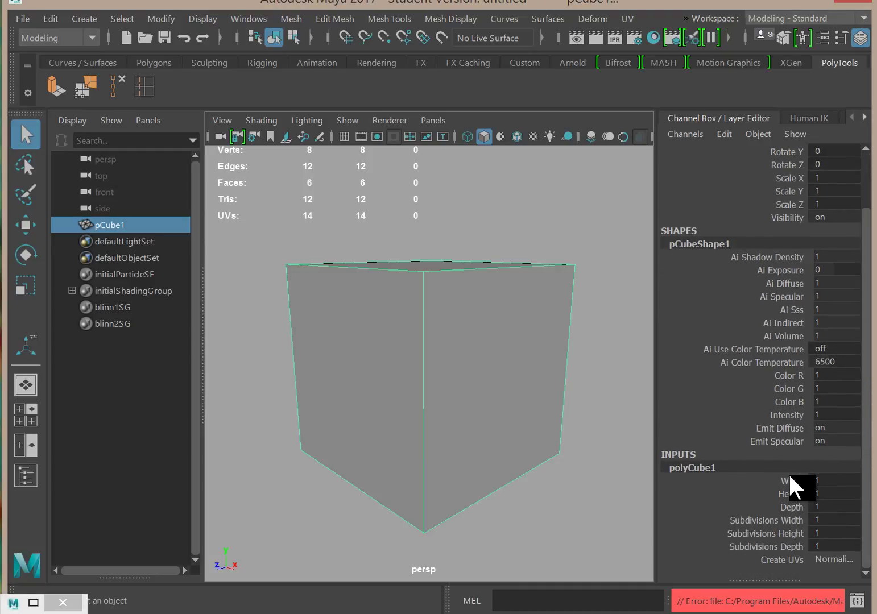
{"action": "left_click_drag", "start_coordinate": [791, 478], "coordinate": [843, 505]}
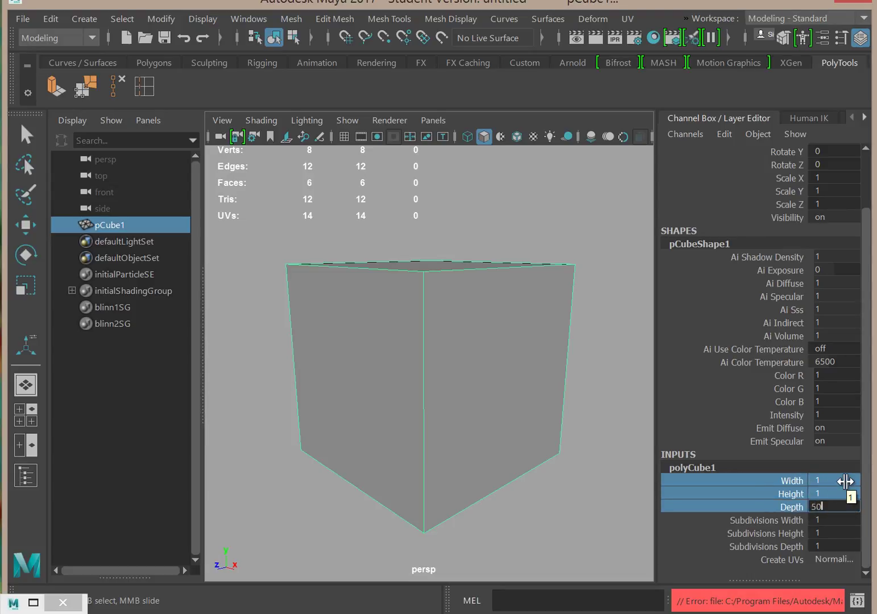
{"action": "type", "text": "50"}
{"action": "key", "text": "Return"}
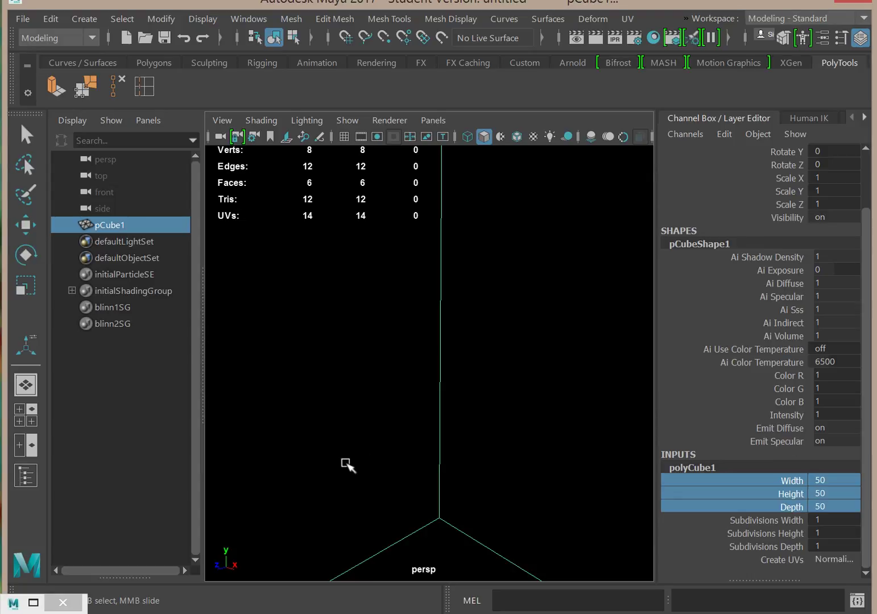
{"action": "key", "text": "f"}
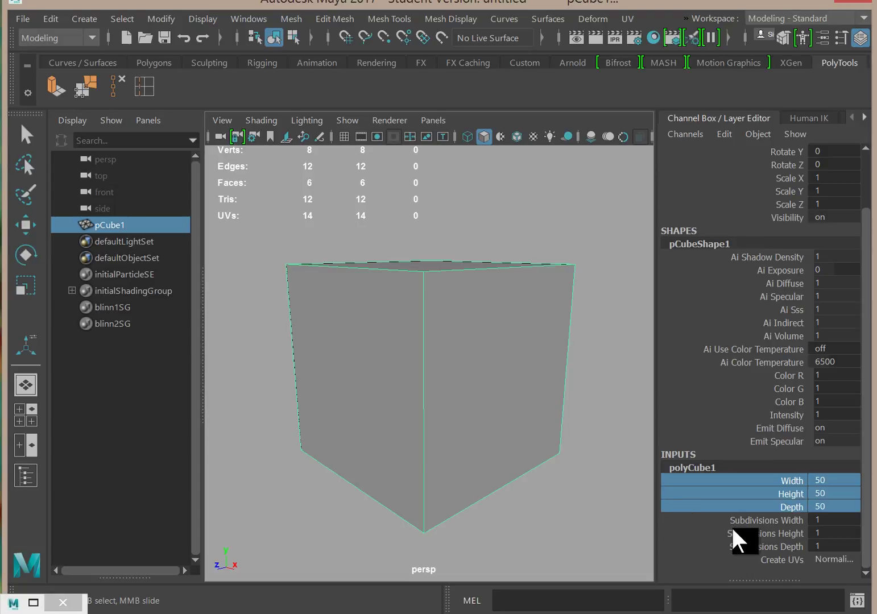
Try 3 subdivisions for the cube's width, height and depth, and undo the change.
{"action": "left_click_drag", "start_coordinate": [791, 521], "coordinate": [842, 546]}
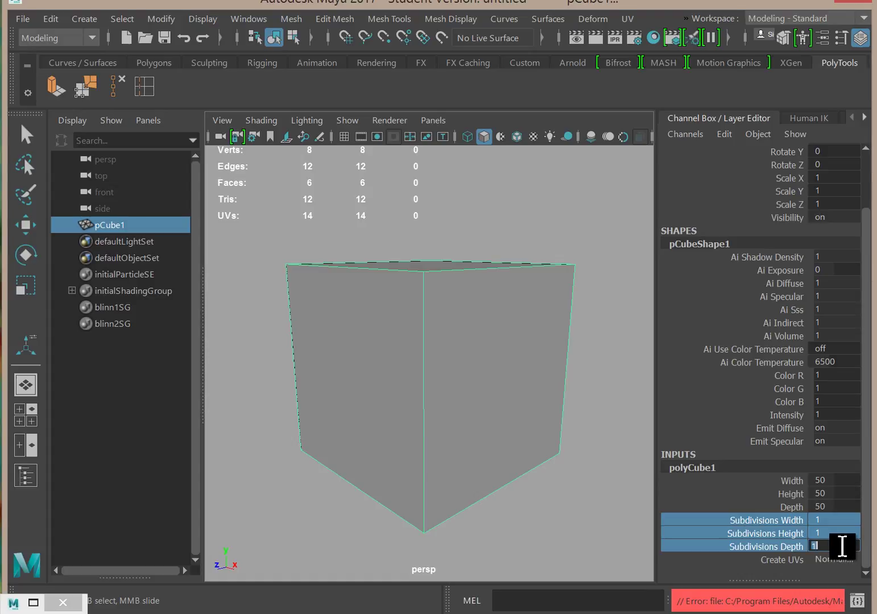
{"action": "type", "text": "3"}
{"action": "key", "text": "Return"}
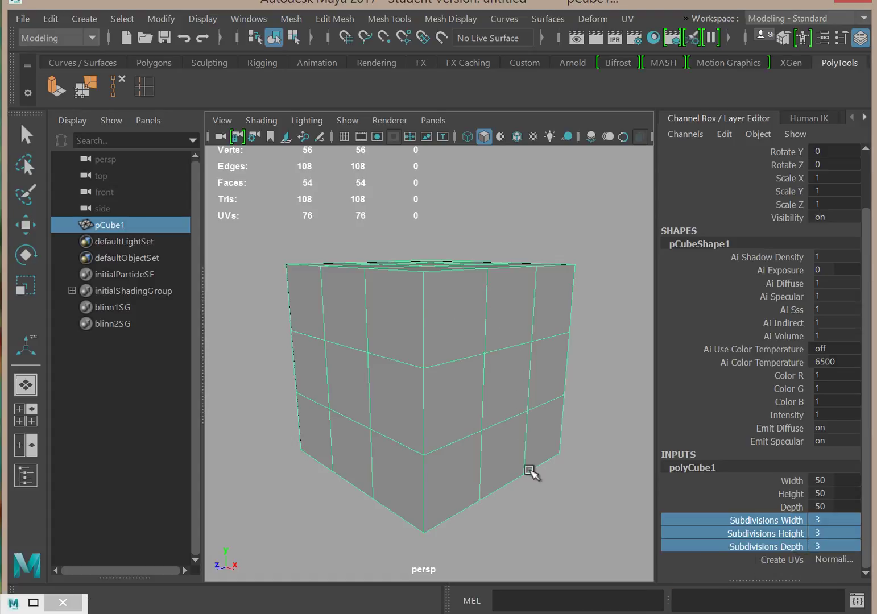
{"action": "mouse_move", "coordinate": [540, 494]}
{"action": "left_mouse_down", "text": "alt"}
{"action": "mouse_move", "coordinate": [517, 496]}
{"action": "mouse_move", "coordinate": [530, 493]}
{"action": "left_mouse_up", "text": "alt"}
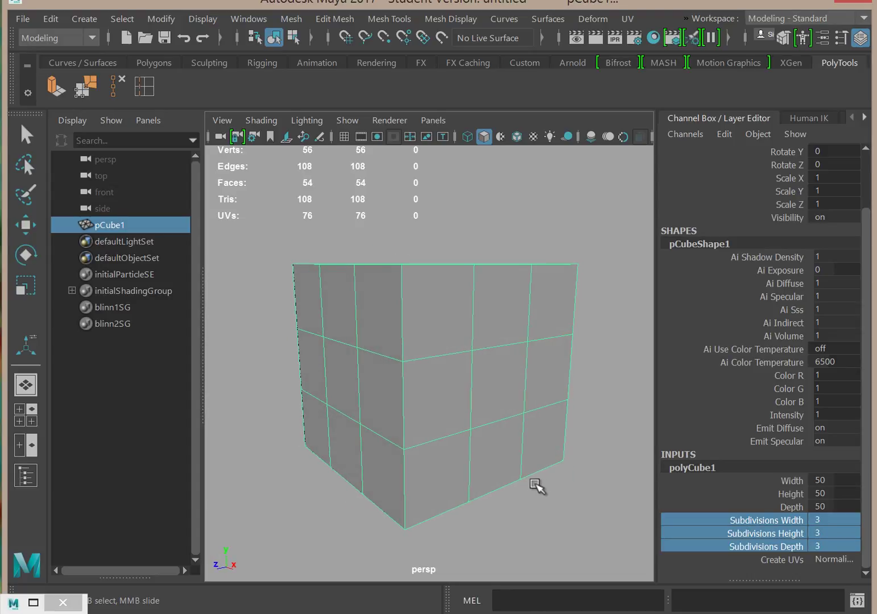
{"action": "key", "text": "ctrl+z"}
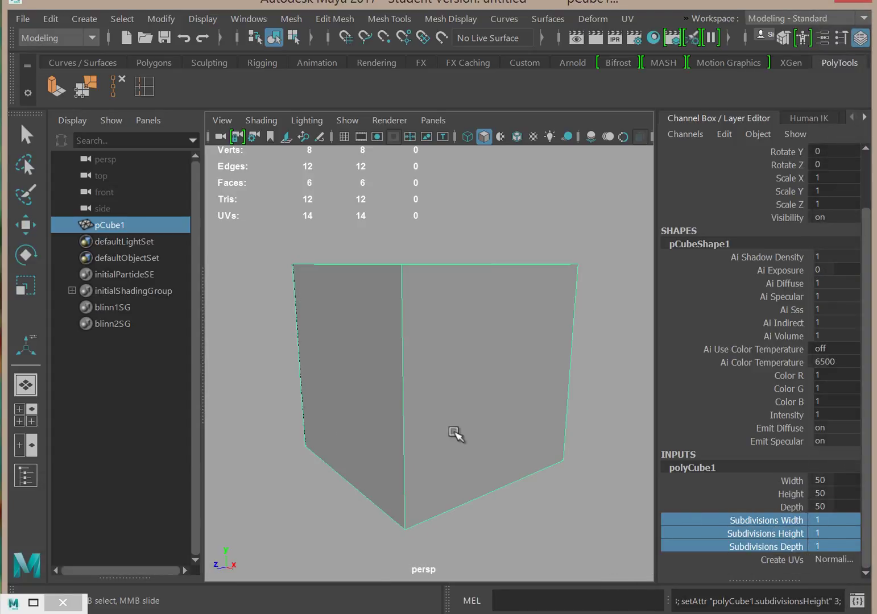
Scale the cube along the X axis to about 2.058 to stretch it into a long box.
{"action": "key", "text": "r"}
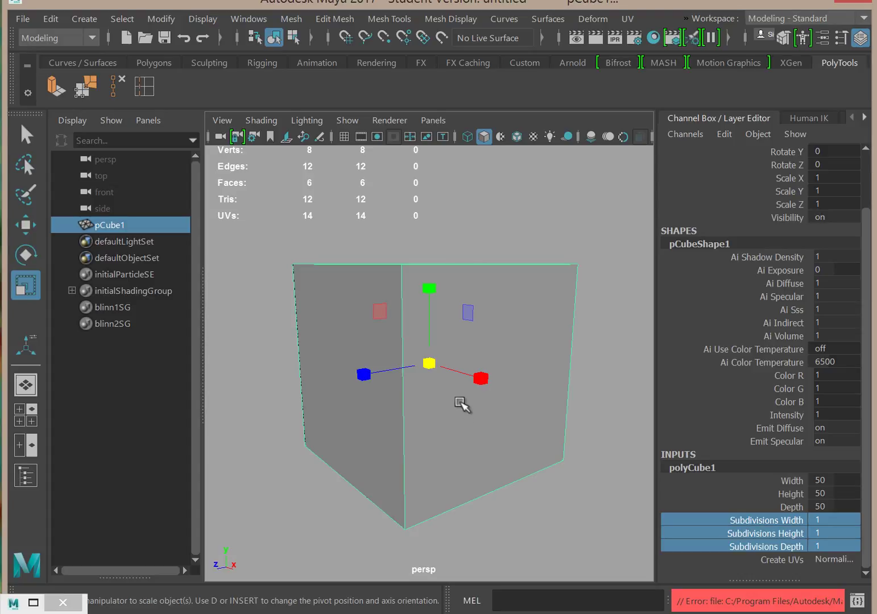
{"action": "left_click_drag", "start_coordinate": [479, 378], "coordinate": [558, 435]}
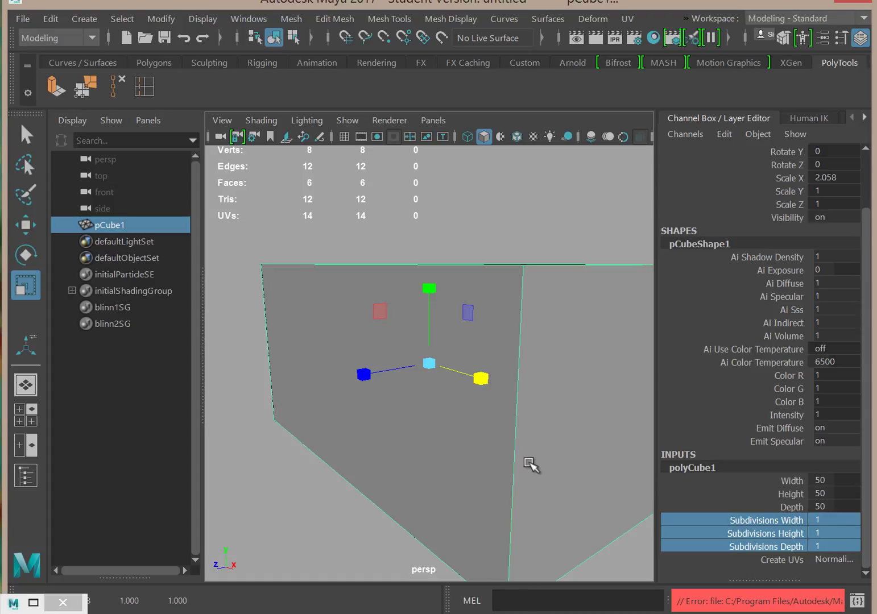
{"action": "scroll", "coordinate": [464, 426], "scroll_direction": "down", "scroll_amount": 5}
{"action": "left_click_drag", "start_coordinate": [454, 432], "coordinate": [489, 440], "text": "alt"}
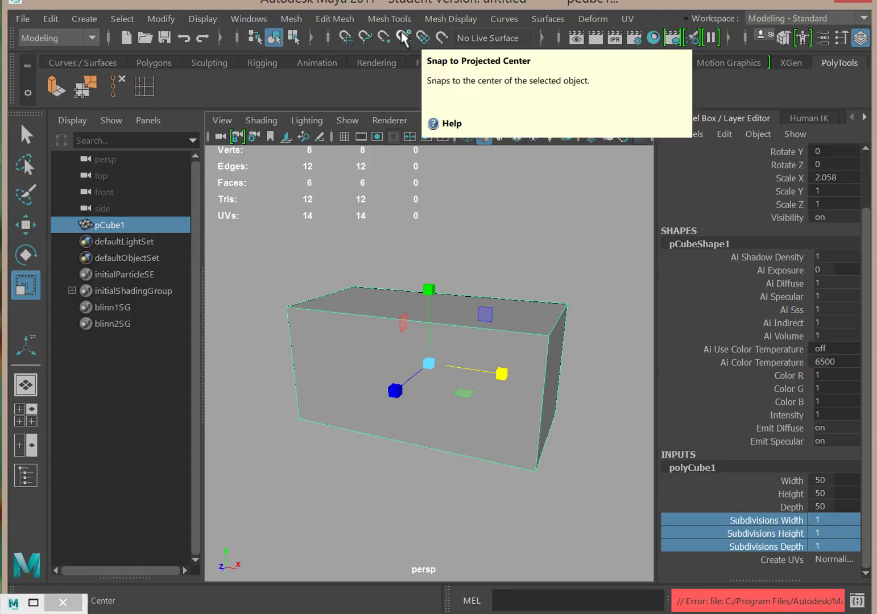
Open the Insert Edge Loop tool with its settings and add two horizontal edge loops around the box, dividing its height roughly into thirds.
{"action": "left_click", "coordinate": [343, 23]}
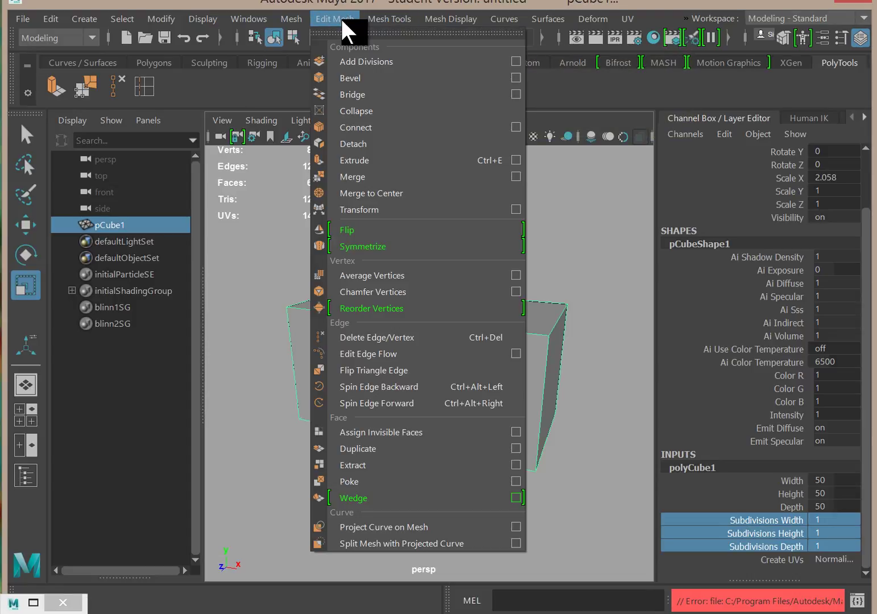
{"action": "mouse_move", "coordinate": [375, 25]}
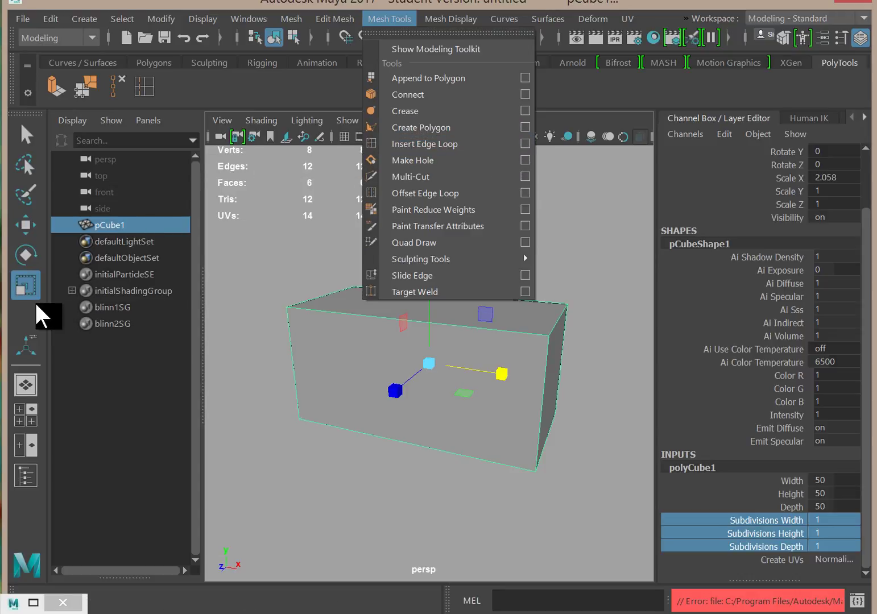
{"action": "left_click", "coordinate": [525, 139]}
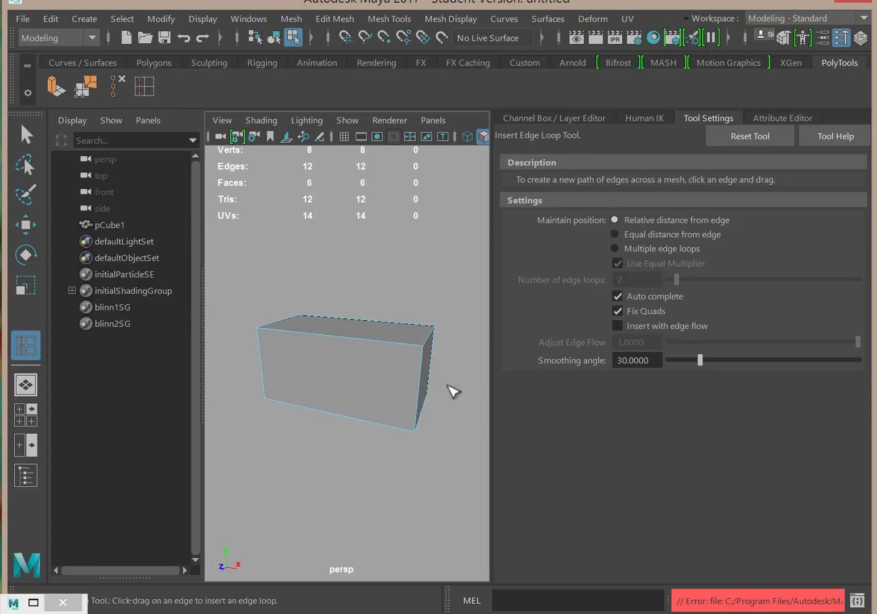
{"action": "left_click_drag", "start_coordinate": [407, 479], "coordinate": [433, 462], "text": "alt"}
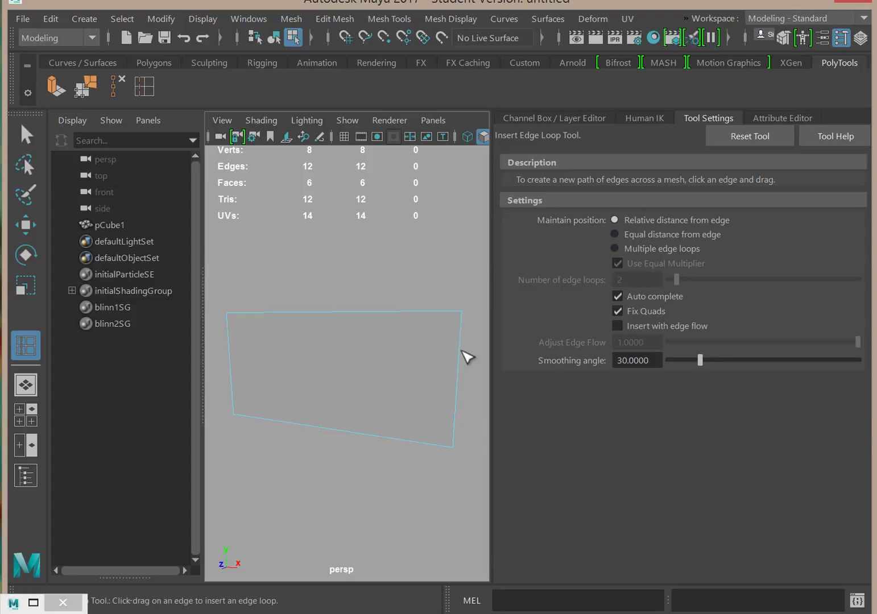
{"action": "left_click_drag", "start_coordinate": [459, 342], "coordinate": [460, 343]}
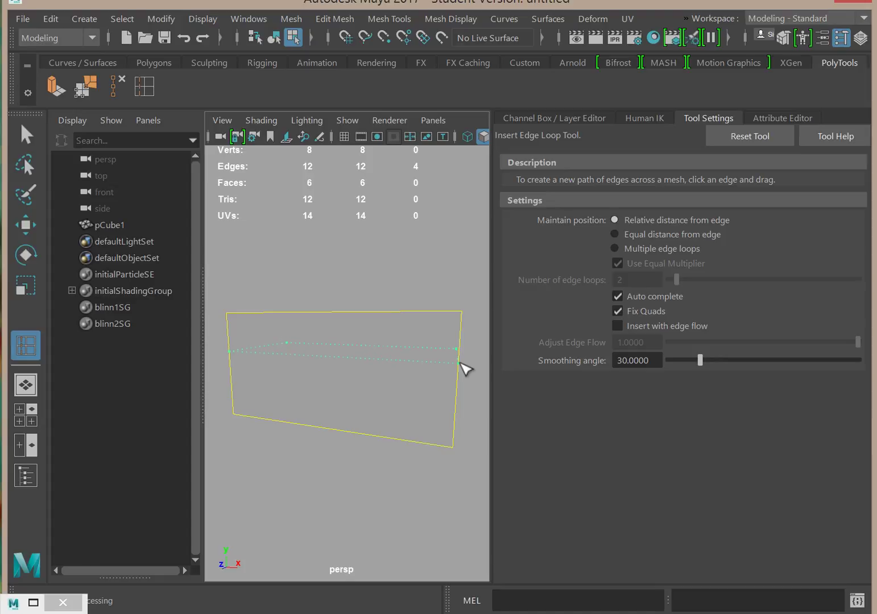
{"action": "left_click", "coordinate": [460, 360]}
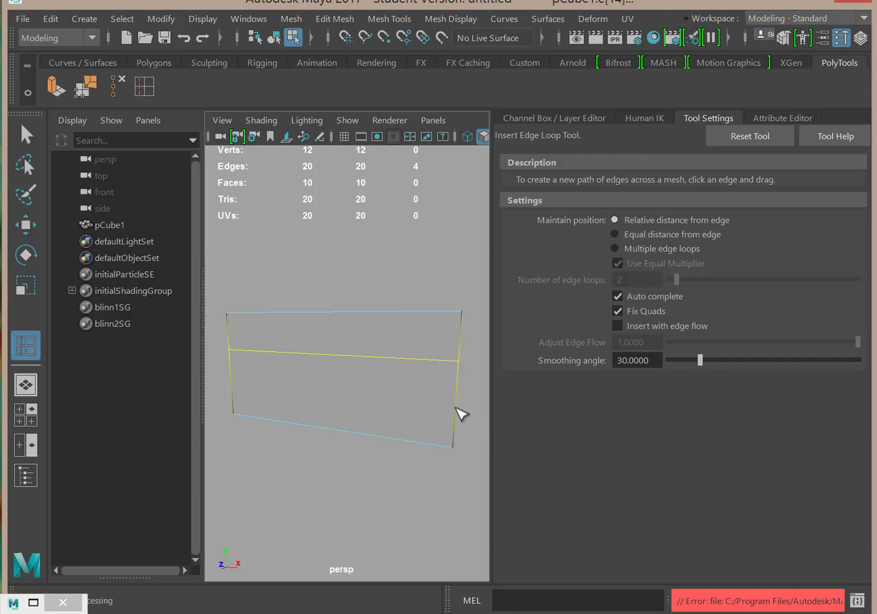
{"action": "left_click_drag", "start_coordinate": [455, 406], "coordinate": [456, 407]}
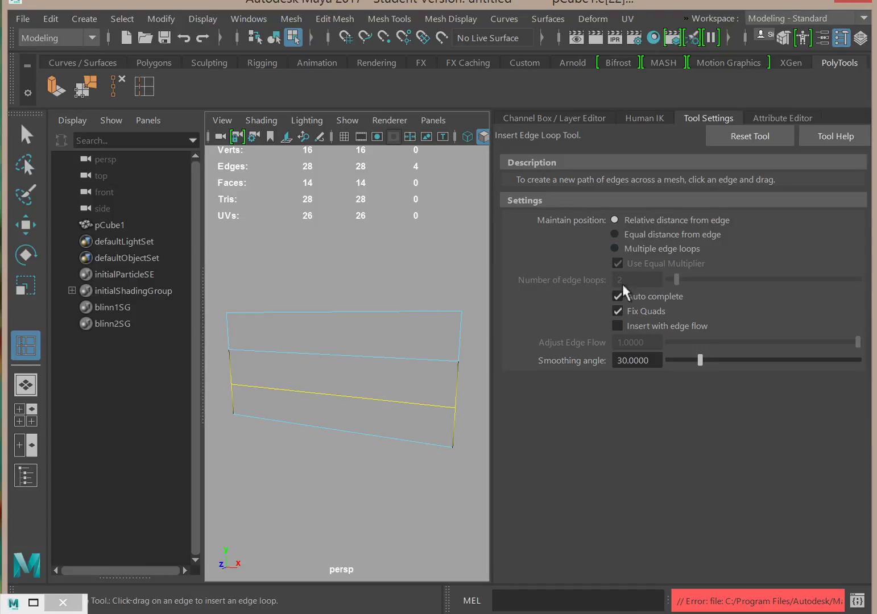
Switch the Insert Edge Loop tool to Multiple edge loops with 10 loops and insert them vertically along the box's length.
{"action": "left_click", "coordinate": [613, 250]}
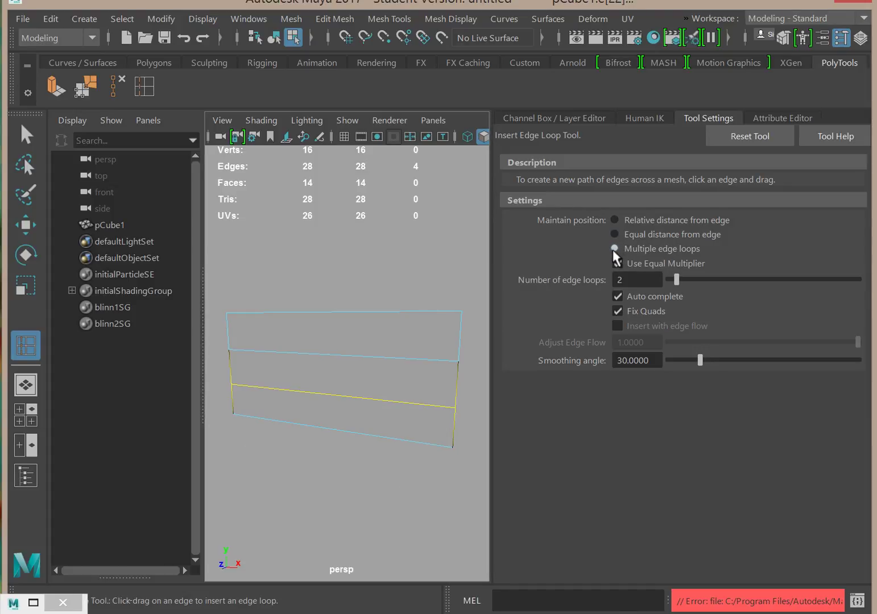
{"action": "double_click", "coordinate": [621, 278]}
{"action": "type", "text": "10"}
{"action": "key", "text": "Return"}
{"action": "left_click", "coordinate": [442, 317]}
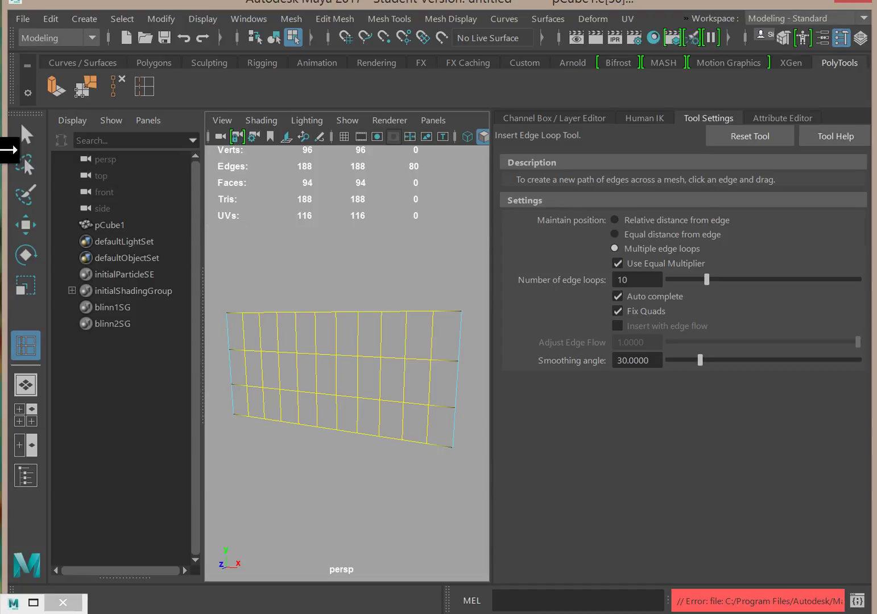
Switch to vertex mode with the Move tool, select a block of vertices near the box's middle, and pull them outward along Z.
{"action": "left_click", "coordinate": [27, 227]}
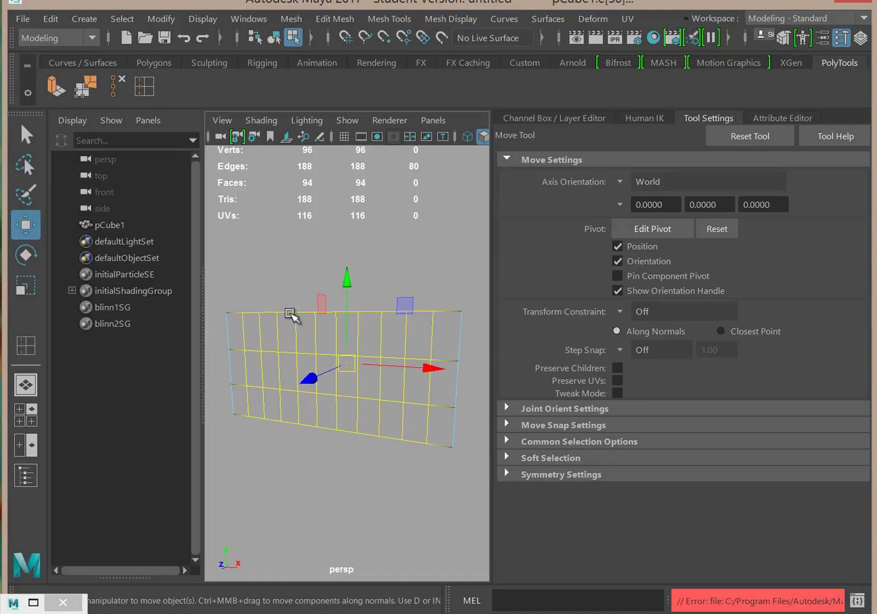
{"action": "right_click", "coordinate": [325, 400]}
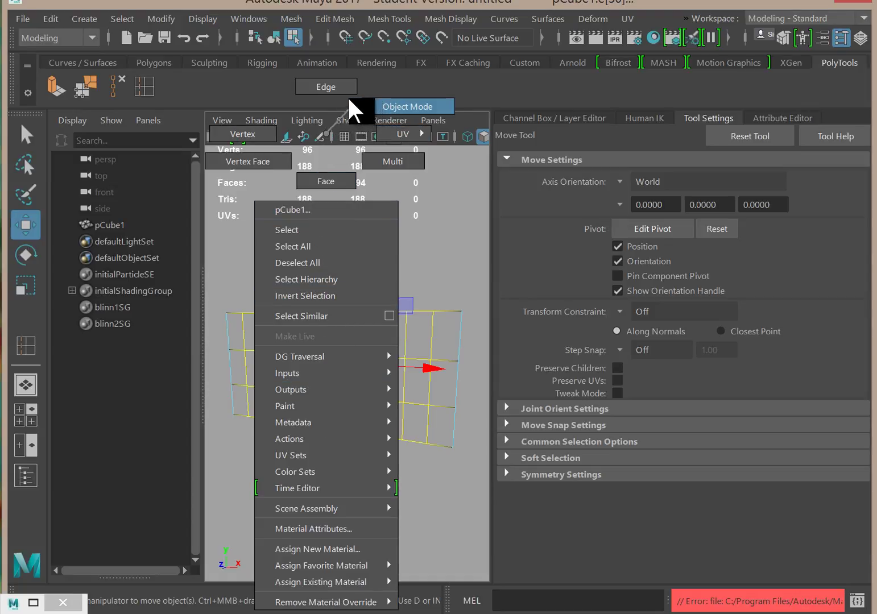
{"action": "left_click", "coordinate": [242, 133]}
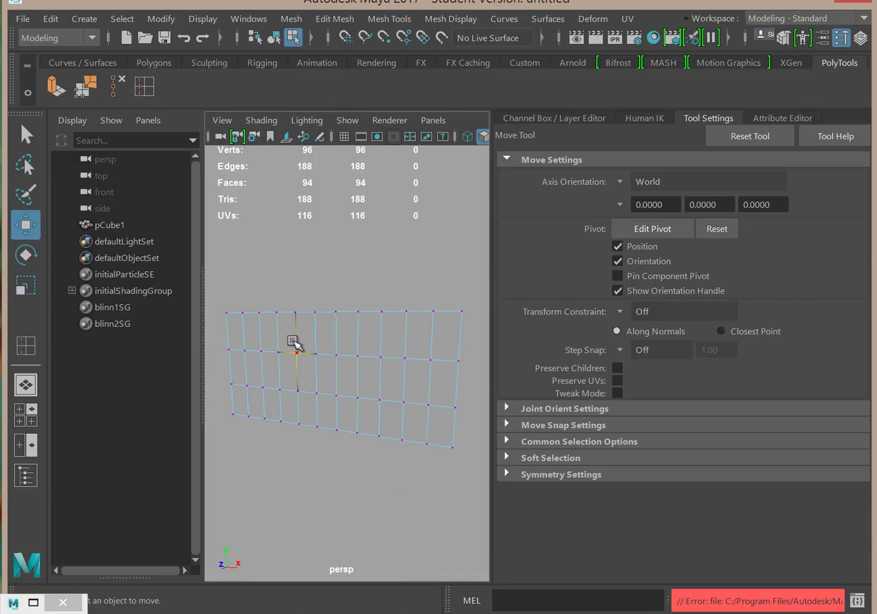
{"action": "left_click_drag", "start_coordinate": [294, 348], "coordinate": [341, 455]}
{"action": "left_click_drag", "start_coordinate": [272, 399], "coordinate": [245, 405]}
{"action": "left_click_drag", "start_coordinate": [313, 471], "coordinate": [364, 463], "text": "alt"}
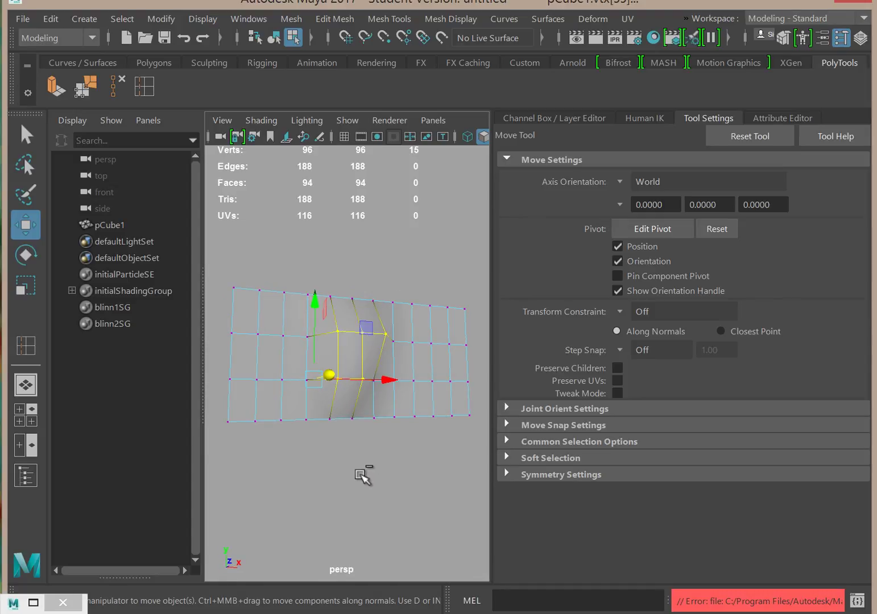
Undo the last vertex move, show the Soft Selection settings, and select a block of vertices at the box's middle.
{"action": "key", "text": "ctrl+z"}
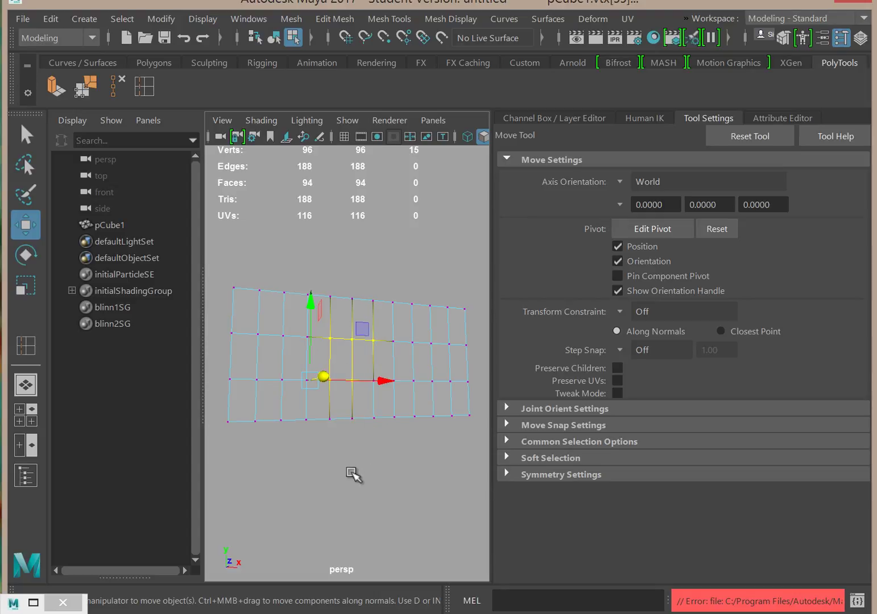
{"action": "left_click", "coordinate": [506, 458]}
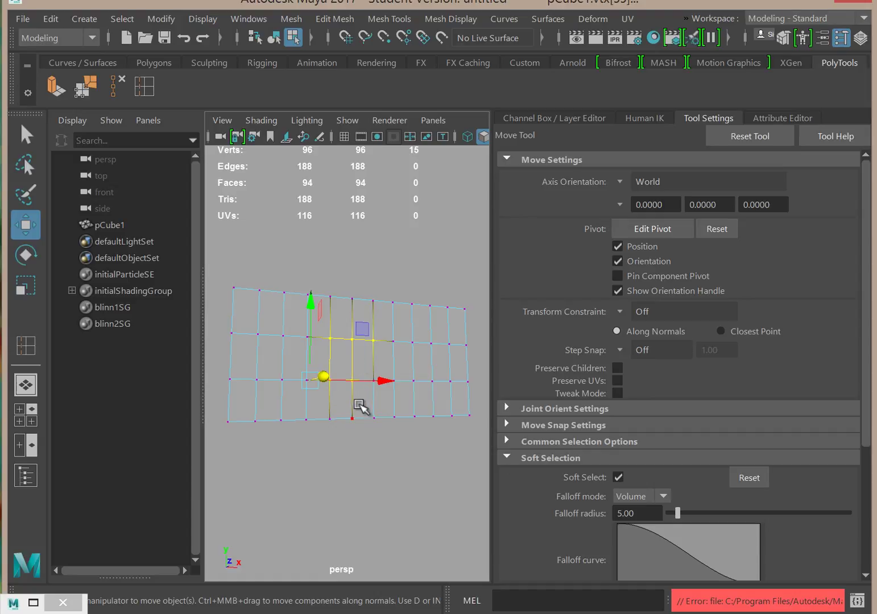
{"action": "left_click", "coordinate": [329, 337]}
{"action": "left_click_drag", "start_coordinate": [321, 329], "coordinate": [386, 396]}
{"action": "left_click_drag", "start_coordinate": [362, 464], "coordinate": [359, 473], "text": "alt"}
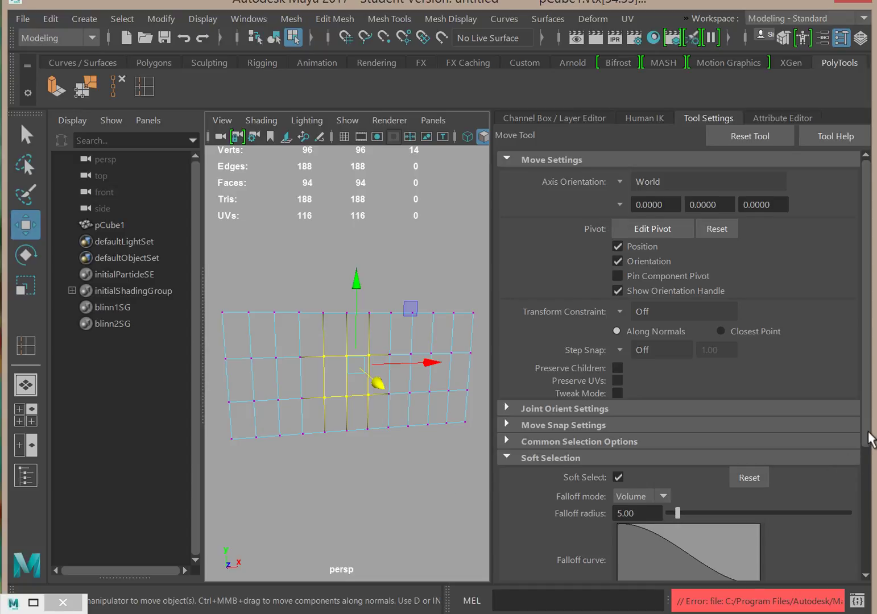
Add a point high near the far end of the soft selection falloff curve and set the falloff radius to about 11.93.
{"action": "left_click_drag", "start_coordinate": [870, 439], "coordinate": [866, 488]}
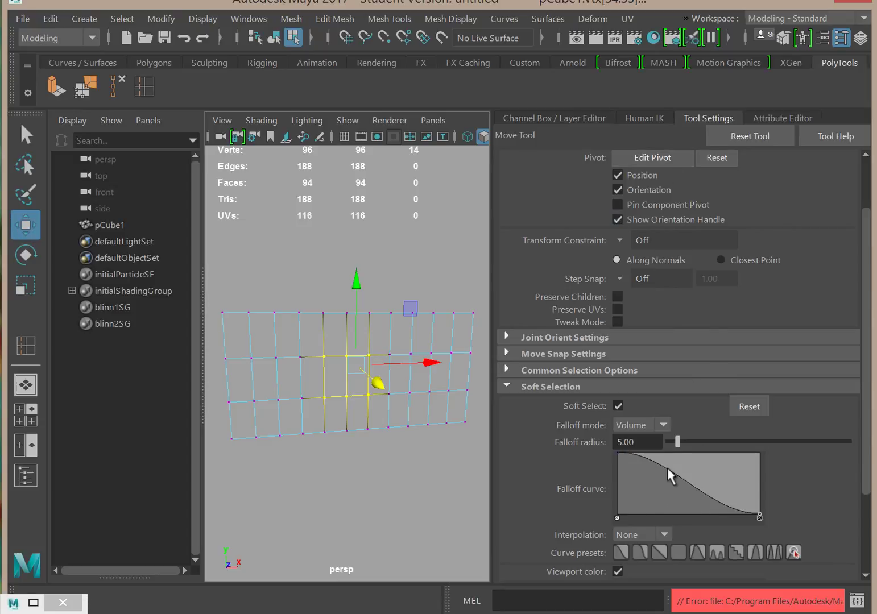
{"action": "left_click_drag", "start_coordinate": [667, 468], "coordinate": [730, 460]}
{"action": "left_click_drag", "start_coordinate": [677, 445], "coordinate": [704, 448]}
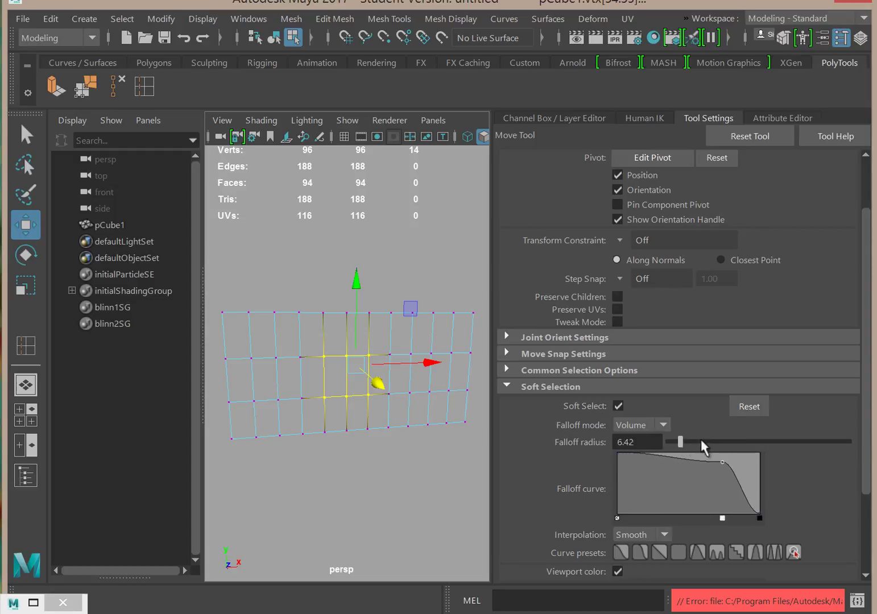
{"action": "left_click_drag", "start_coordinate": [774, 443], "coordinate": [688, 445]}
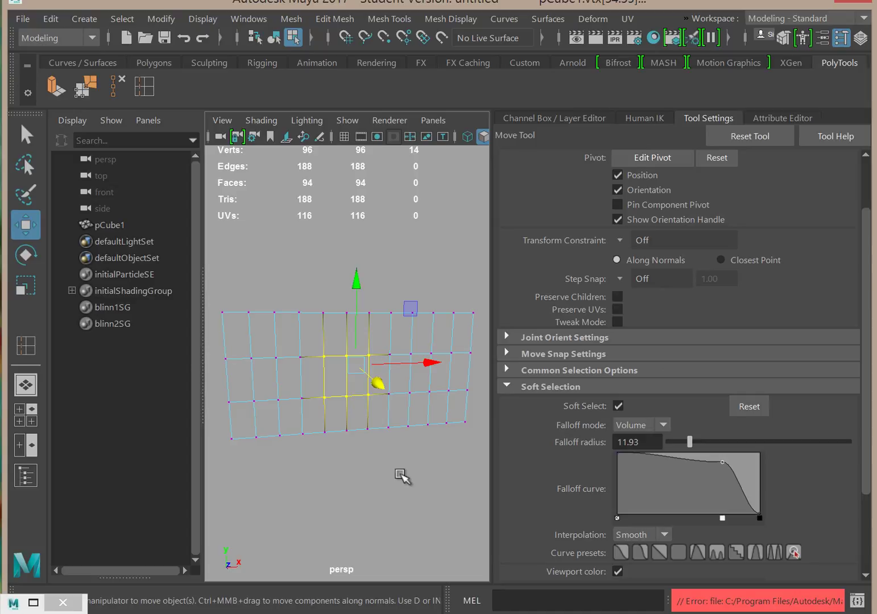
Clear the vertex selection, return the box to object mode, and hide it.
{"action": "left_click", "coordinate": [398, 492]}
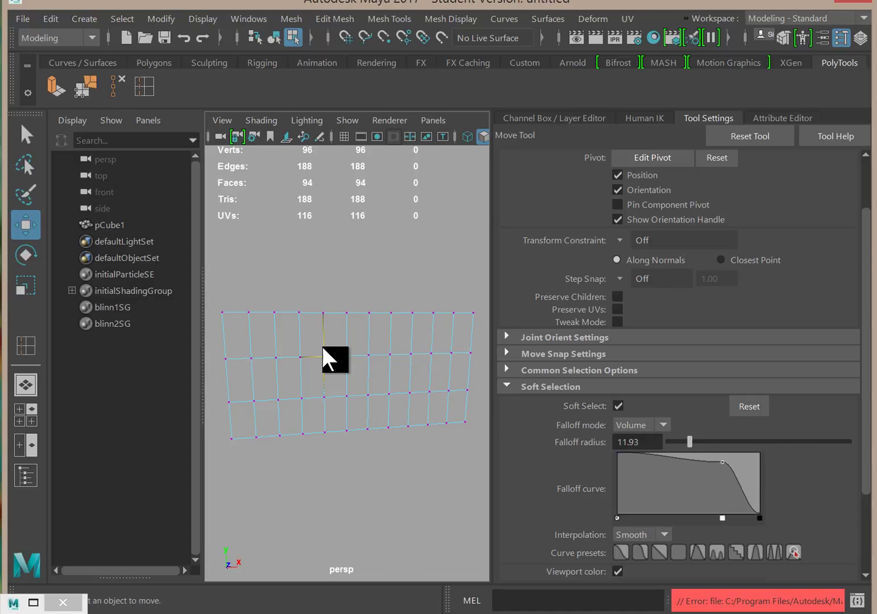
{"action": "right_click_drag", "start_coordinate": [333, 358], "coordinate": [401, 108]}
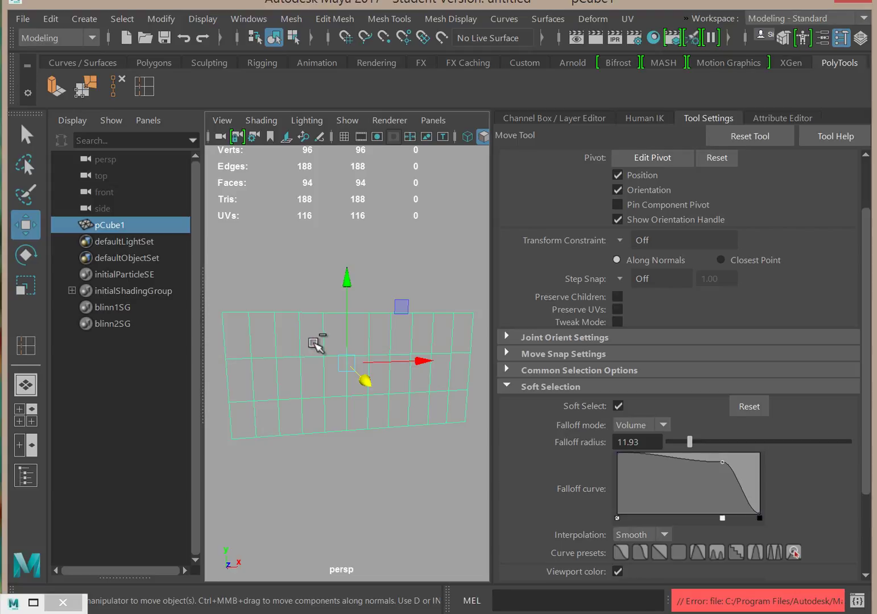
{"action": "key", "text": "ctrl+h"}
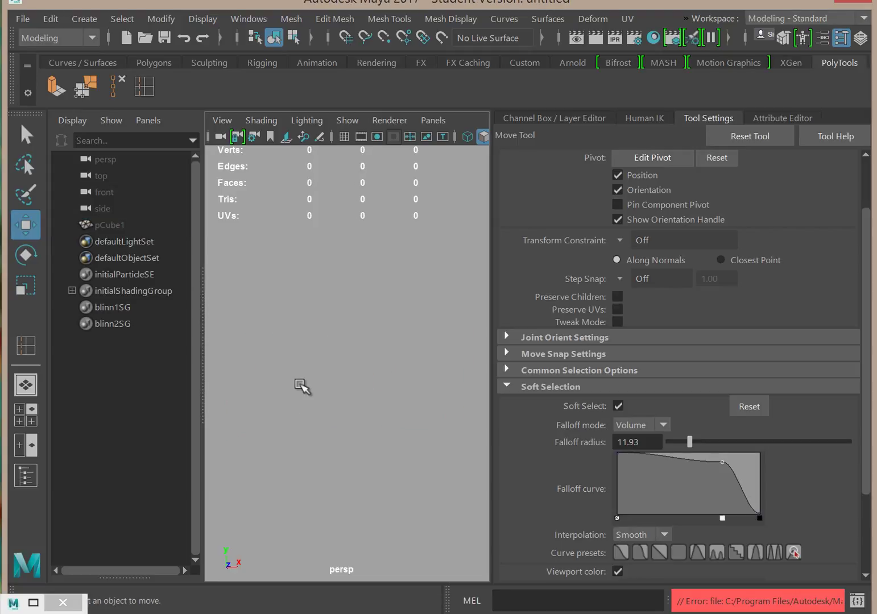
Create a polygon plane and set its width and height to 50.
{"action": "left_click", "coordinate": [86, 15]}
{"action": "mouse_move", "coordinate": [191, 78]}
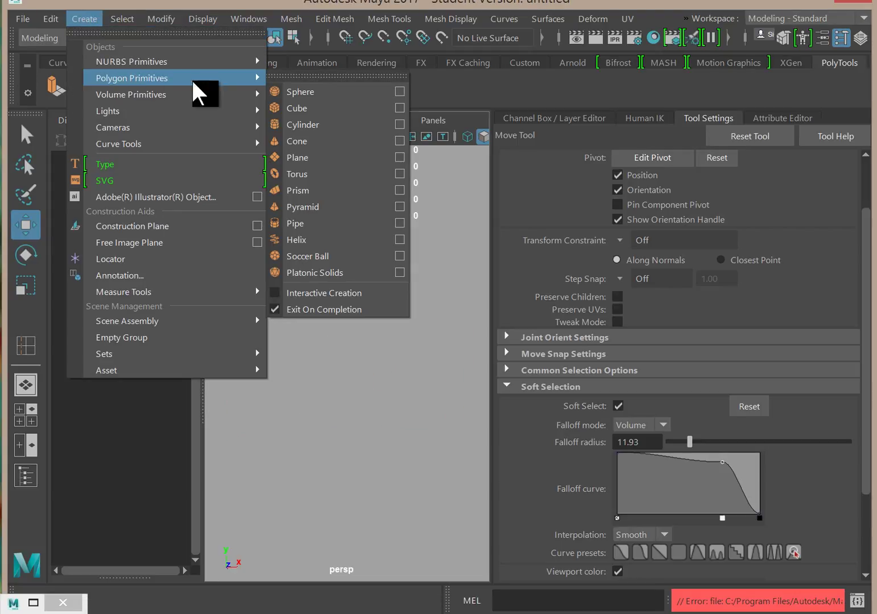
{"action": "left_click", "coordinate": [340, 157]}
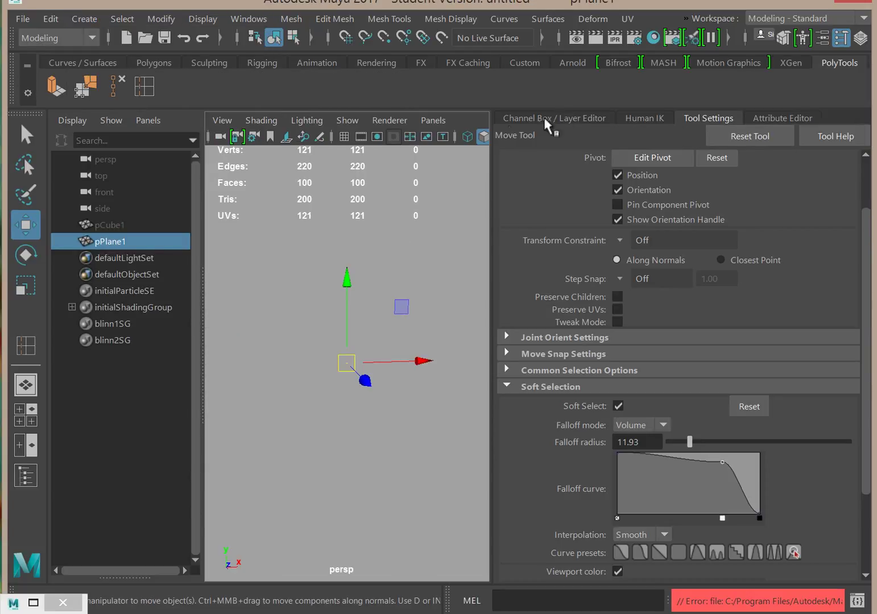
{"action": "left_click", "coordinate": [518, 116]}
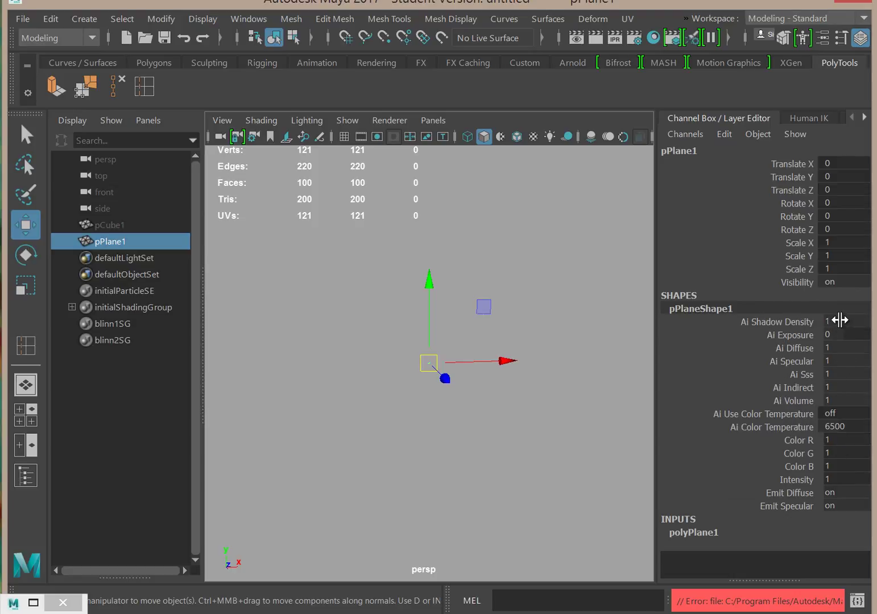
{"action": "left_click", "coordinate": [682, 535]}
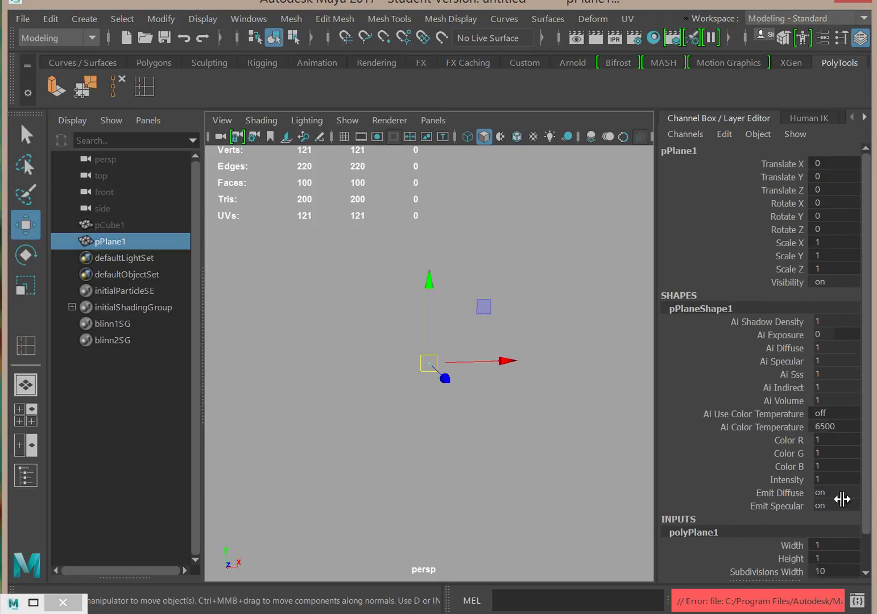
{"action": "scroll", "coordinate": [867, 478], "scroll_direction": "down", "scroll_amount": 2}
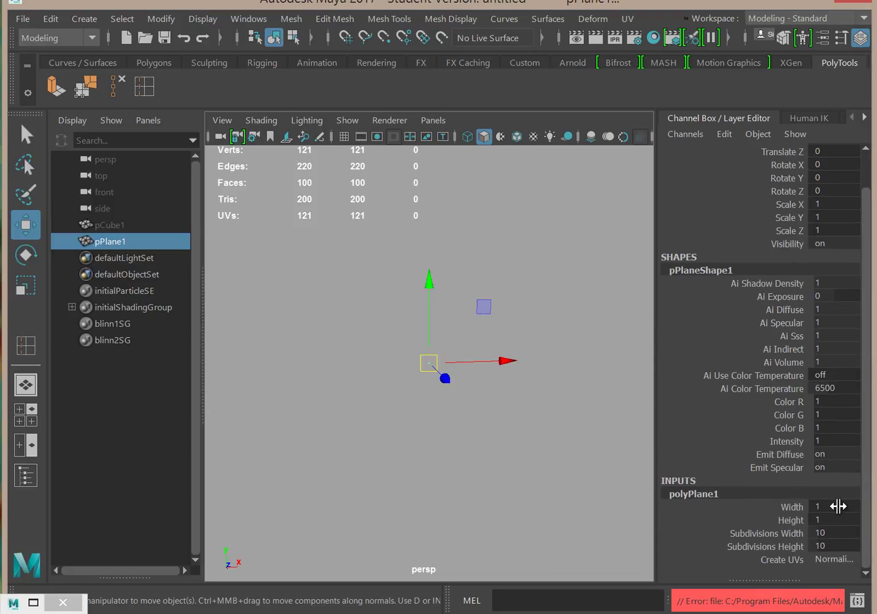
{"action": "left_click_drag", "start_coordinate": [838, 506], "coordinate": [836, 521]}
{"action": "left_click", "coordinate": [835, 521]}
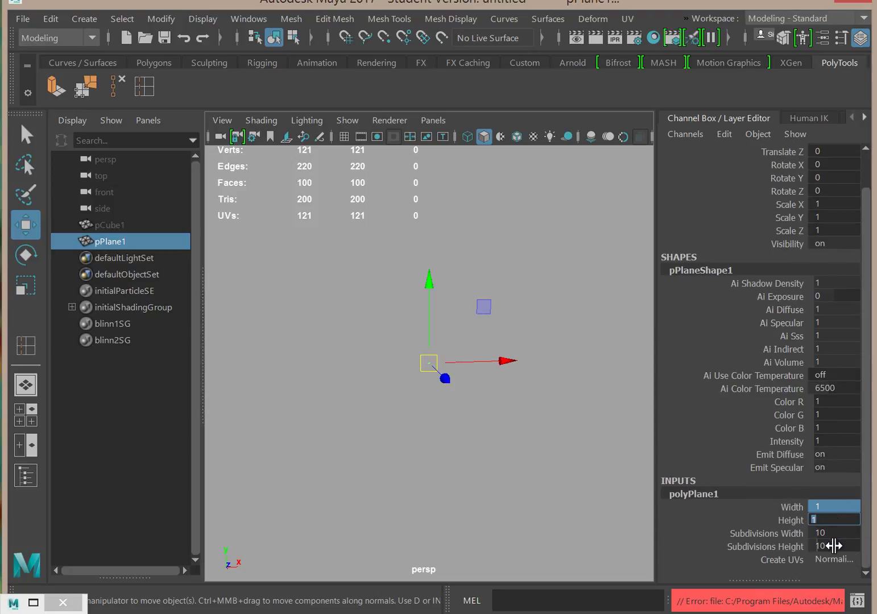
{"action": "type", "text": "50"}
{"action": "key", "text": "Return"}
Set the plane's width and height subdivisions to 100.
{"action": "left_click", "coordinate": [837, 531]}
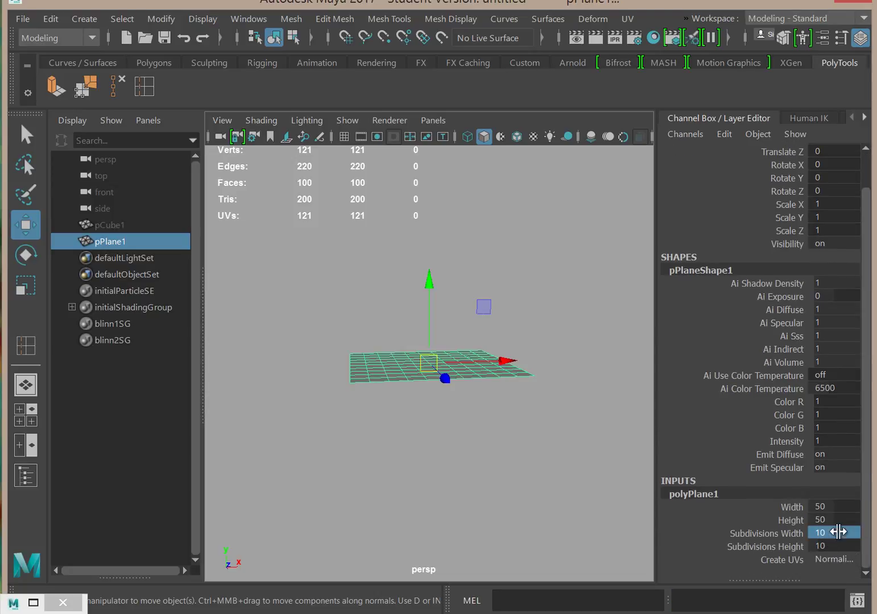
{"action": "left_click", "coordinate": [834, 546]}
{"action": "type", "text": "5"}
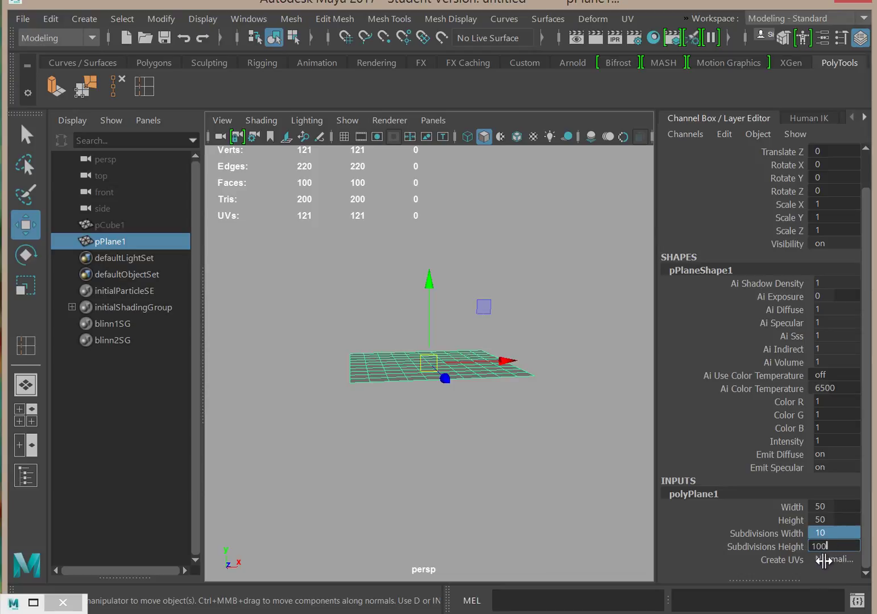
{"action": "key", "text": "Return"}
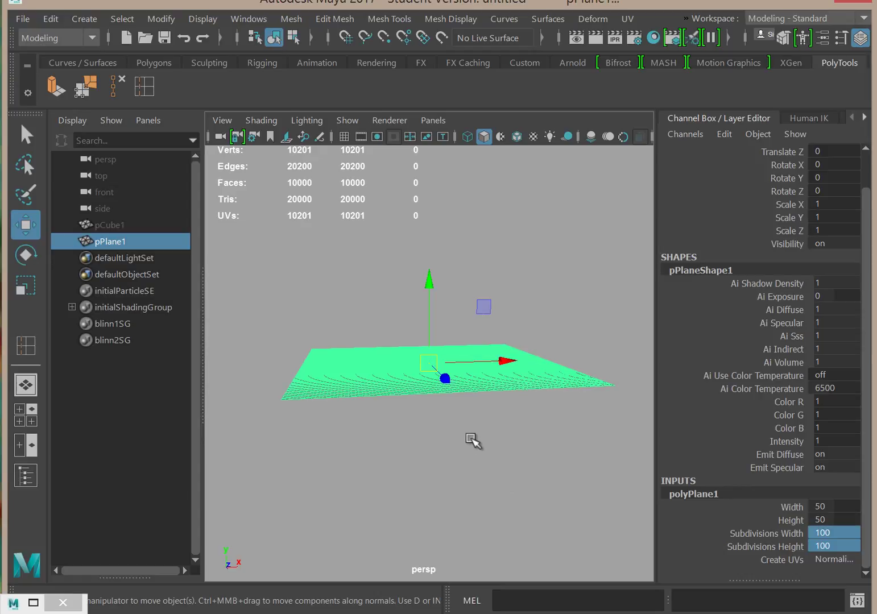
Switch the plane to vertex mode and select a rectangular block of vertices near its middle.
{"action": "left_click_drag", "start_coordinate": [405, 449], "coordinate": [403, 475], "text": "alt"}
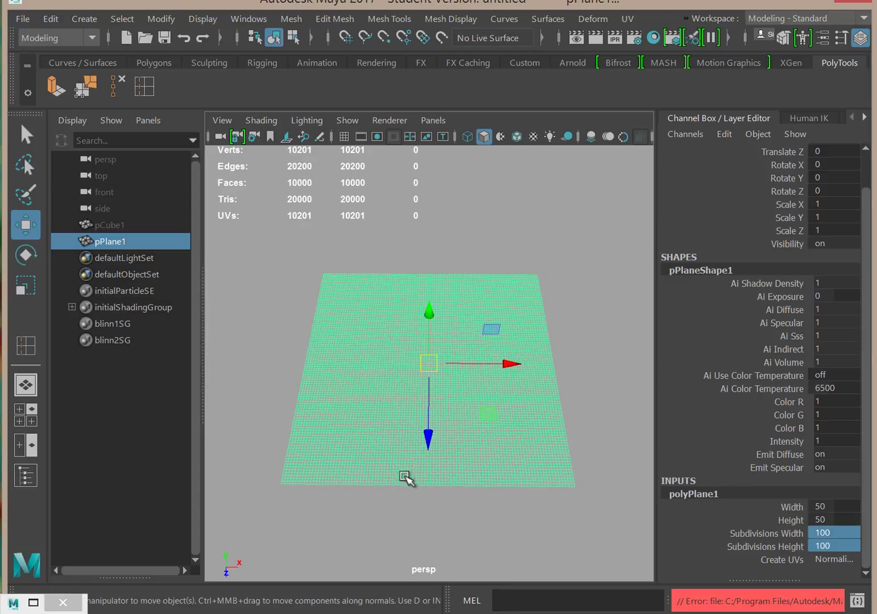
{"action": "right_click_drag", "start_coordinate": [406, 477], "coordinate": [622, 512], "text": "alt"}
{"action": "right_click", "coordinate": [339, 385]}
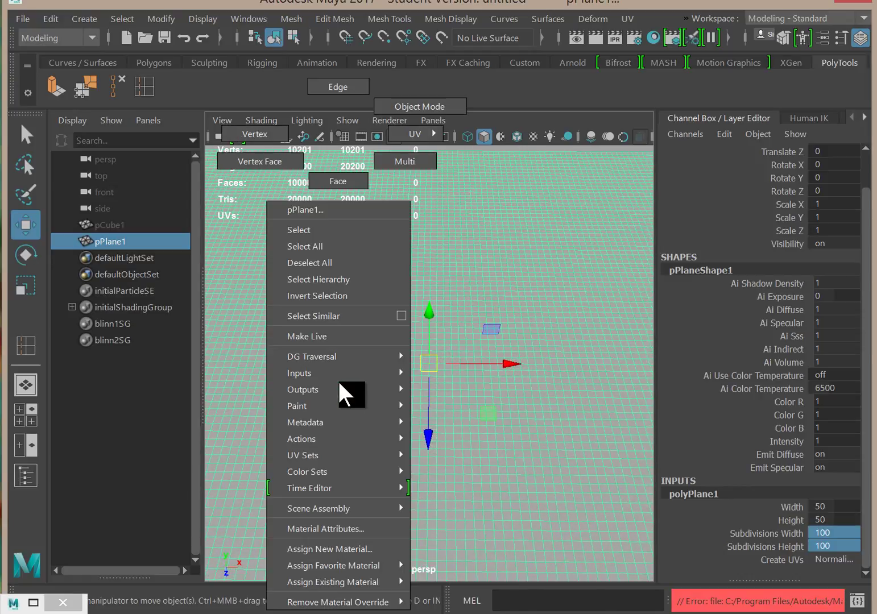
{"action": "left_click", "coordinate": [254, 138]}
{"action": "left_click_drag", "start_coordinate": [336, 302], "coordinate": [435, 424]}
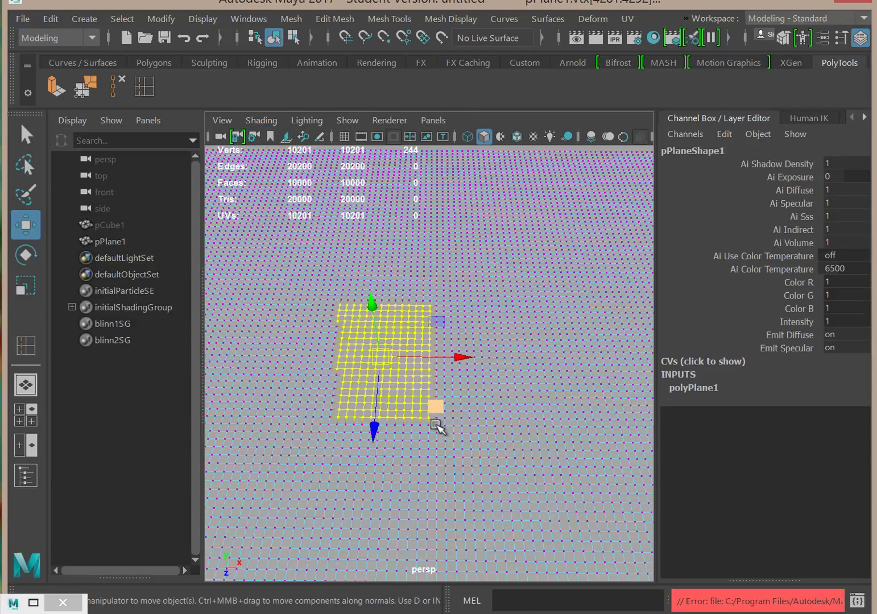
{"action": "left_click_drag", "start_coordinate": [503, 489], "coordinate": [499, 472], "text": "alt"}
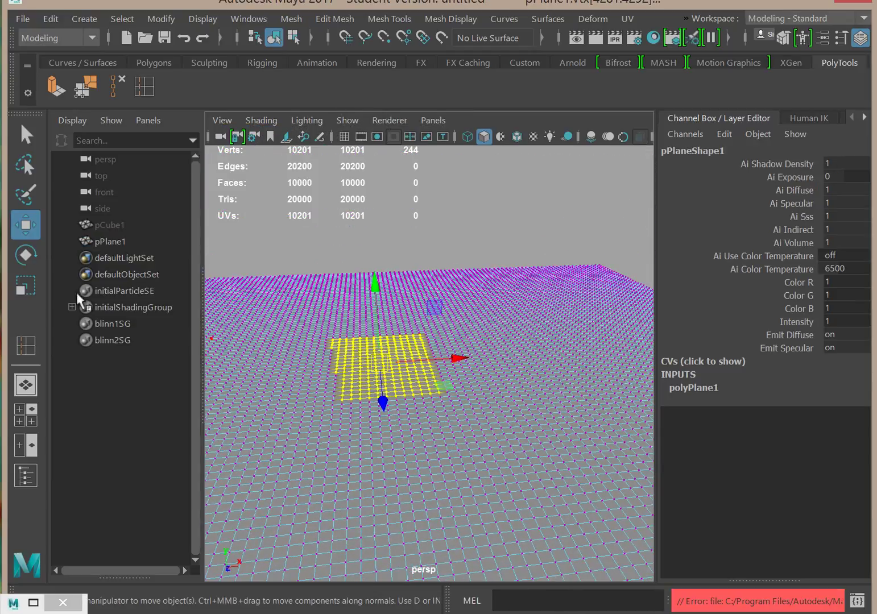
Set the Move tool's soft selection falloff radius to about 82.26 and raise the selected vertices along Y into a bump.
{"action": "double_click", "coordinate": [27, 224]}
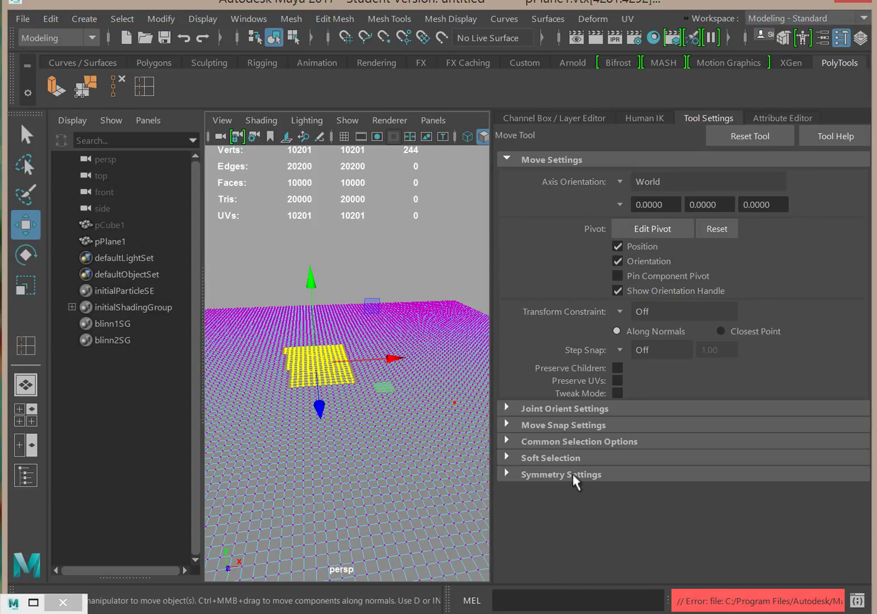
{"action": "left_click", "coordinate": [506, 459]}
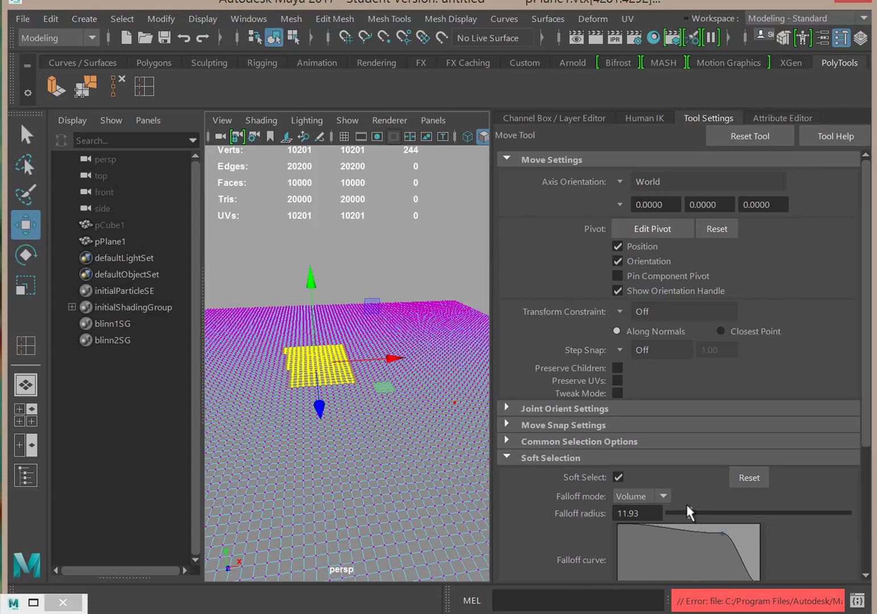
{"action": "left_click_drag", "start_coordinate": [797, 520], "coordinate": [816, 513]}
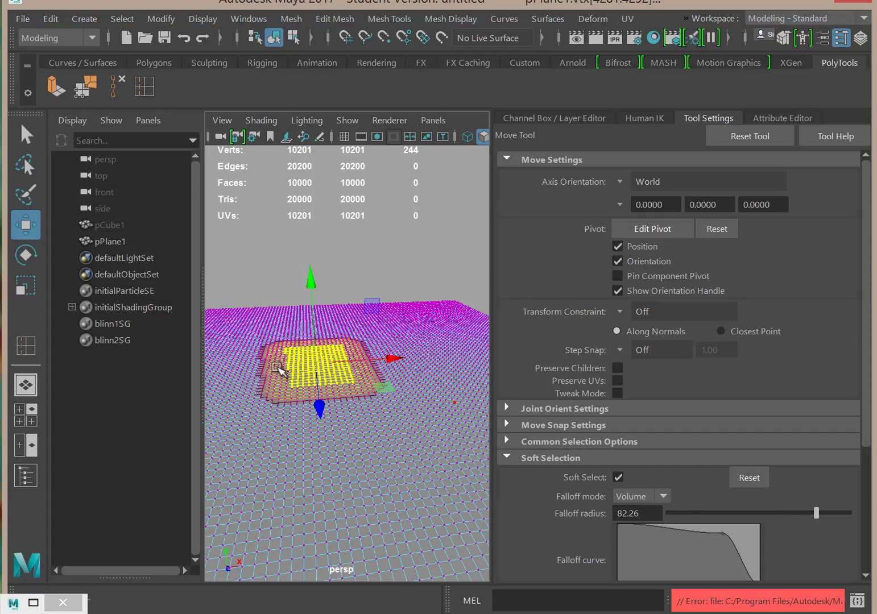
{"action": "left_click_drag", "start_coordinate": [311, 275], "coordinate": [310, 245]}
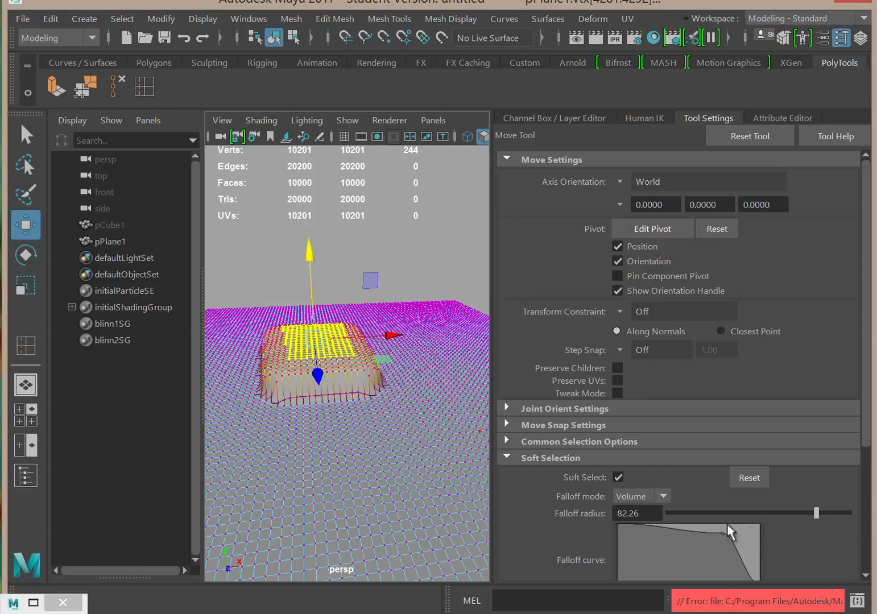
Move the falloff curve's added point down toward the middle of the curve, and delete that point.
{"action": "left_click_drag", "start_coordinate": [722, 534], "coordinate": [678, 557]}
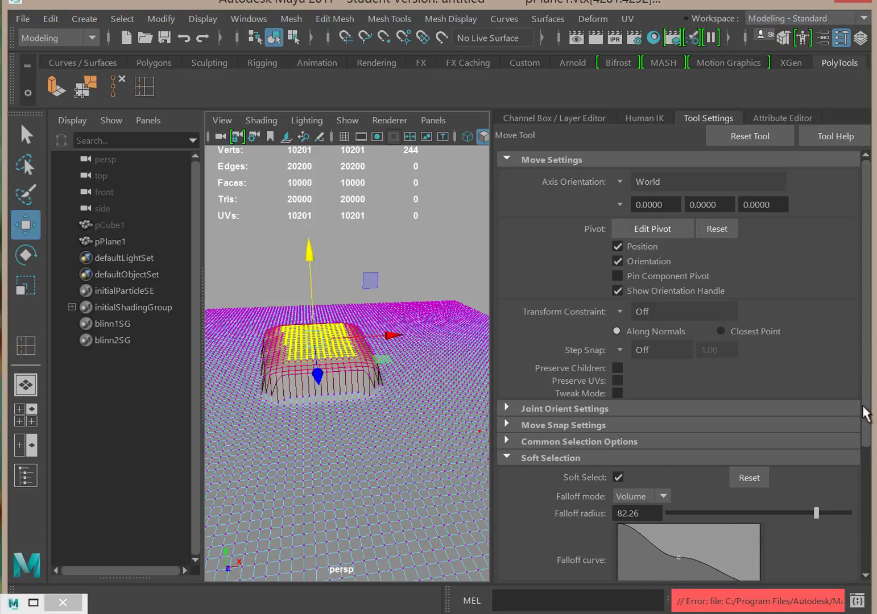
{"action": "left_click_drag", "start_coordinate": [868, 423], "coordinate": [867, 492]}
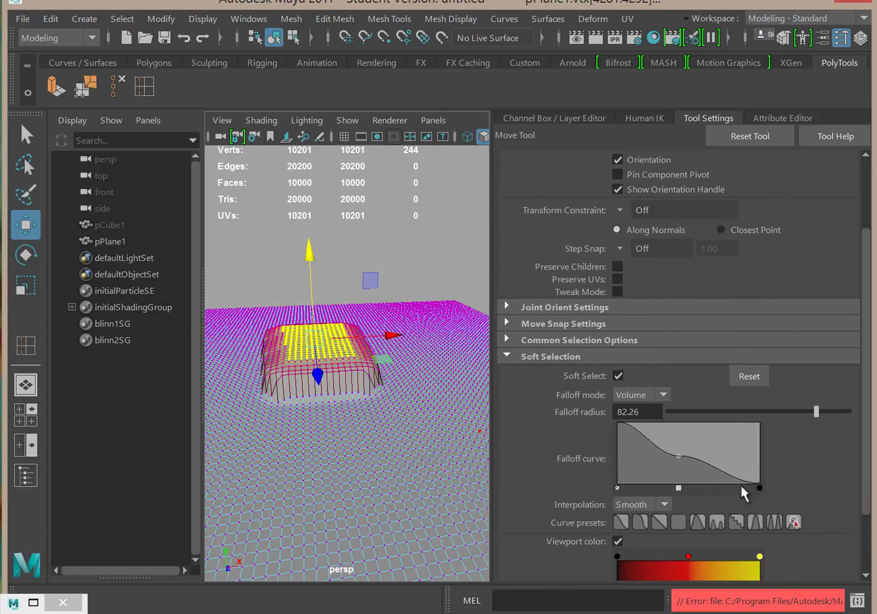
{"action": "left_click", "coordinate": [678, 488]}
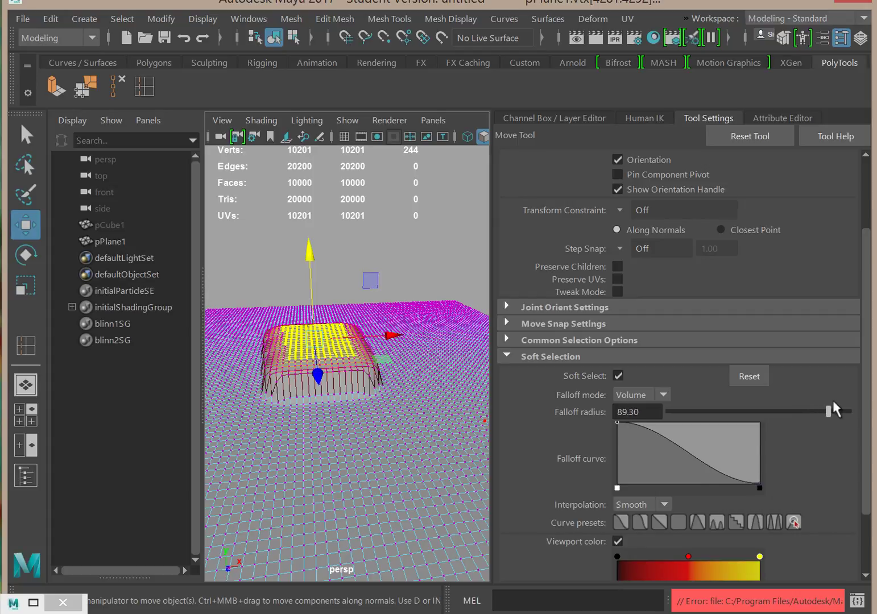
Increase the soft selection falloff radius to about 98.78 and change the falloff mode to Surface.
{"action": "left_click_drag", "start_coordinate": [832, 402], "coordinate": [846, 410]}
{"action": "left_click", "coordinate": [663, 394]}
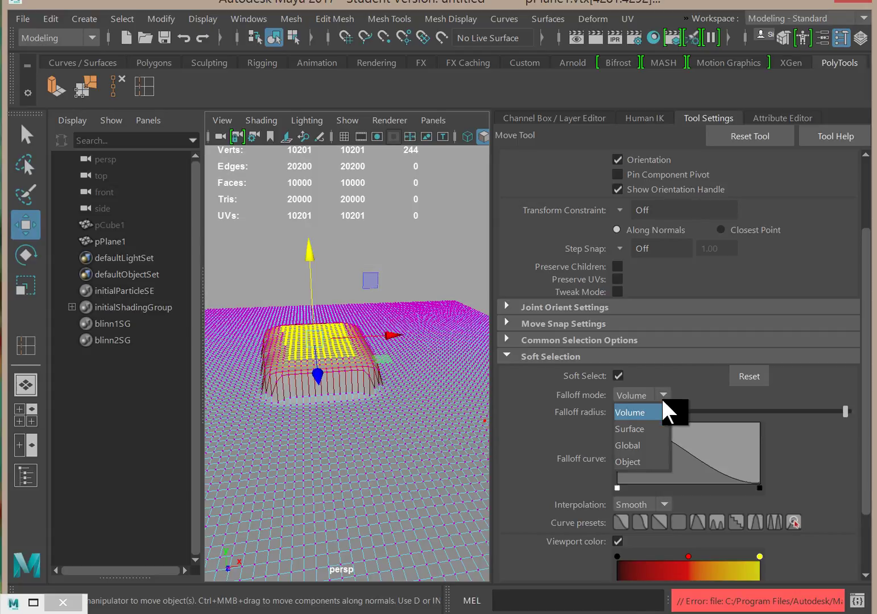
{"action": "left_click", "coordinate": [650, 427]}
Select a block of vertices in front of the first bump and raise it along Y to form a second bump.
{"action": "left_click_drag", "start_coordinate": [289, 433], "coordinate": [371, 509]}
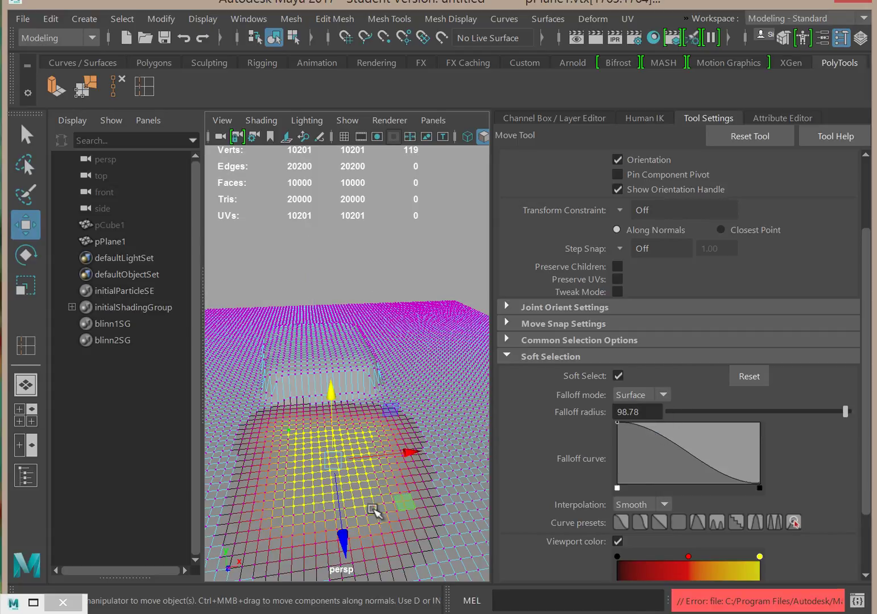
{"action": "mouse_move", "coordinate": [330, 384]}
{"action": "left_mouse_down"}
{"action": "mouse_move", "coordinate": [332, 393]}
{"action": "mouse_move", "coordinate": [331, 369]}
{"action": "left_mouse_up"}
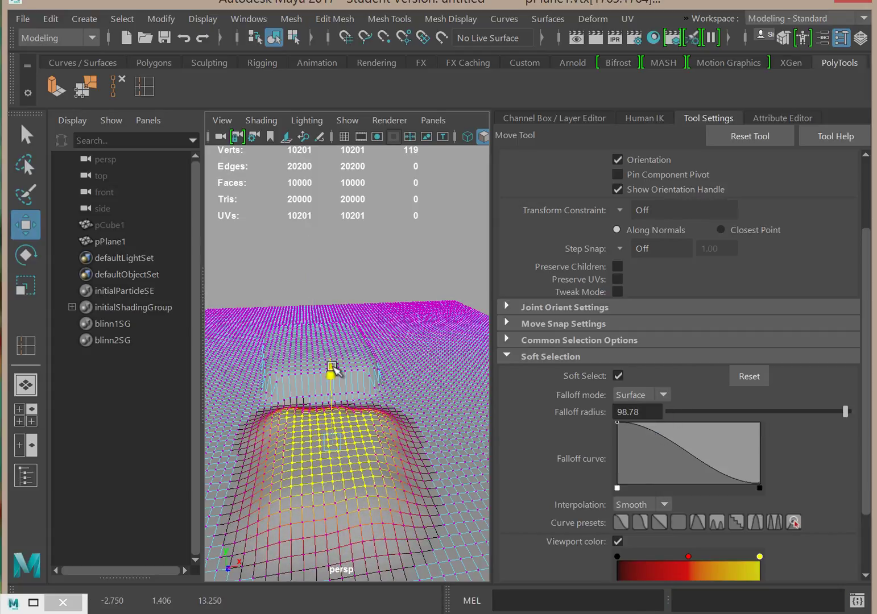
{"action": "left_click_drag", "start_coordinate": [402, 493], "coordinate": [456, 454], "text": "alt"}
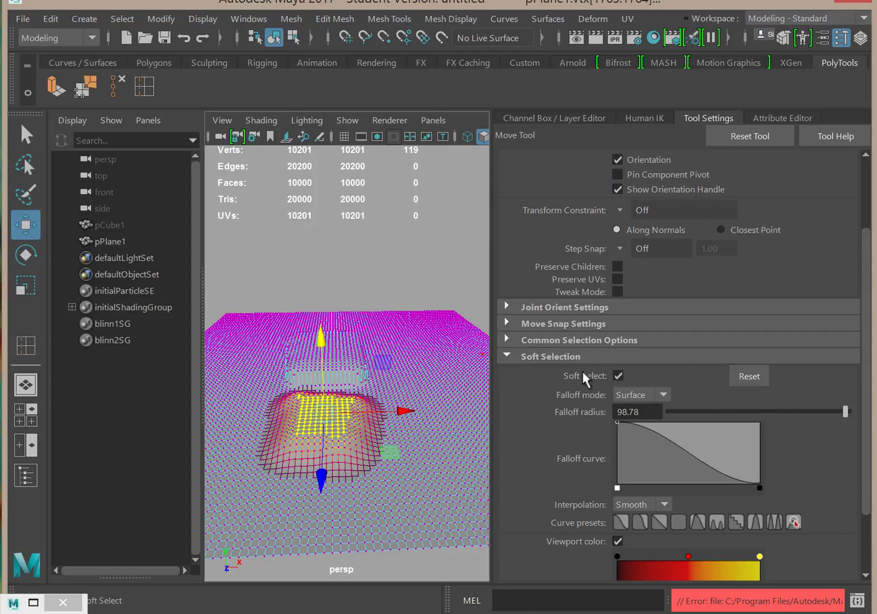
Turn Soft Select off and back on to compare the selection with and without falloff.
{"action": "left_click", "coordinate": [618, 376]}
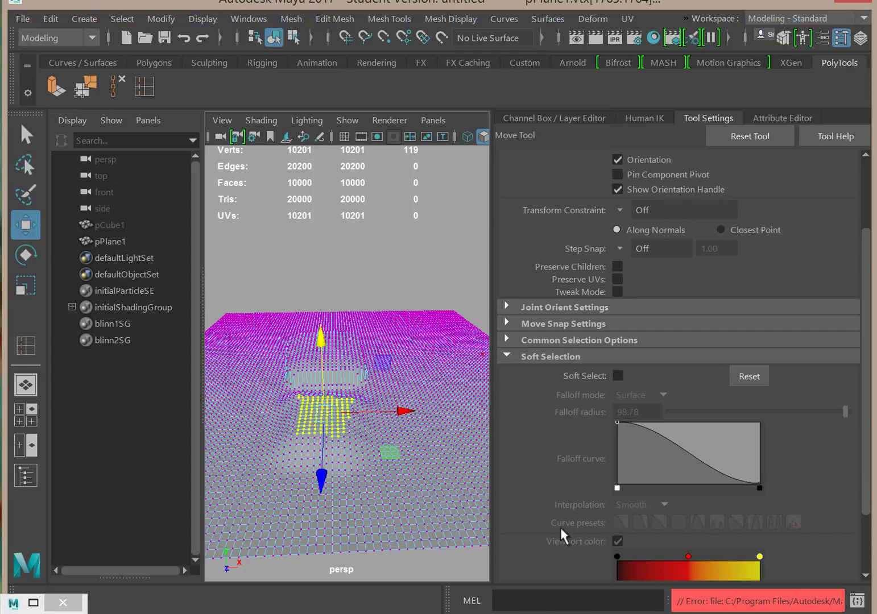
{"action": "left_click", "coordinate": [618, 376]}
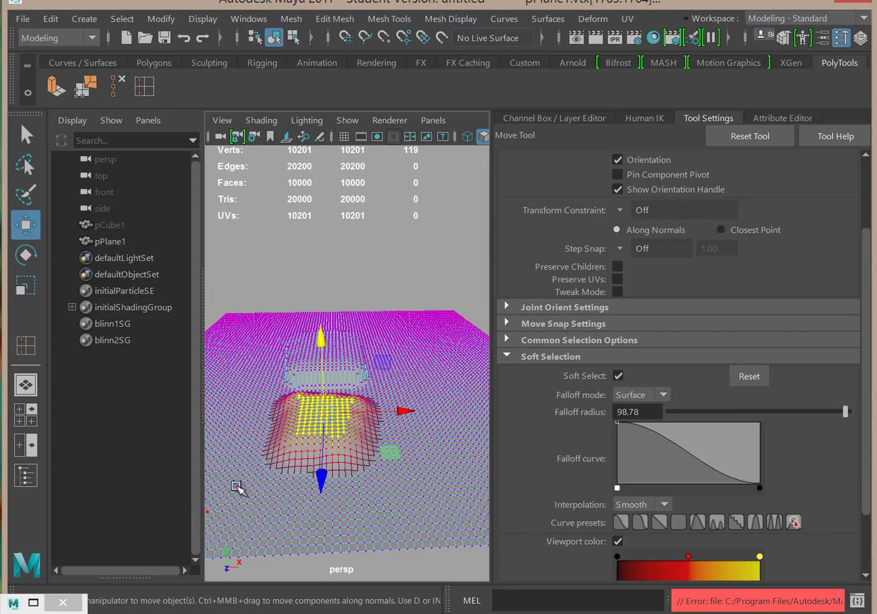
Turn off Soft Select for the Move tool, collapse the Soft Selection settings and return to the Channel Box.
{"action": "left_click", "coordinate": [618, 375]}
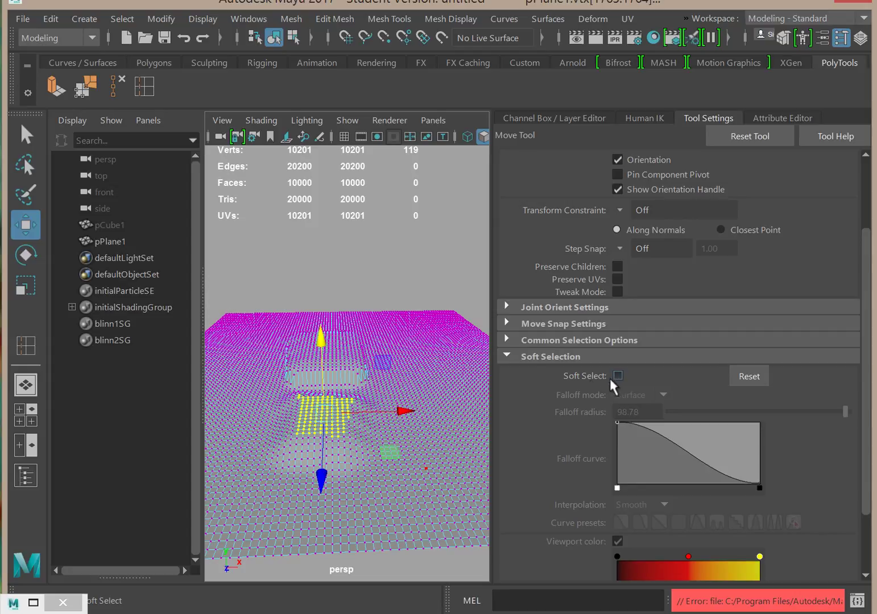
{"action": "left_click", "coordinate": [504, 355]}
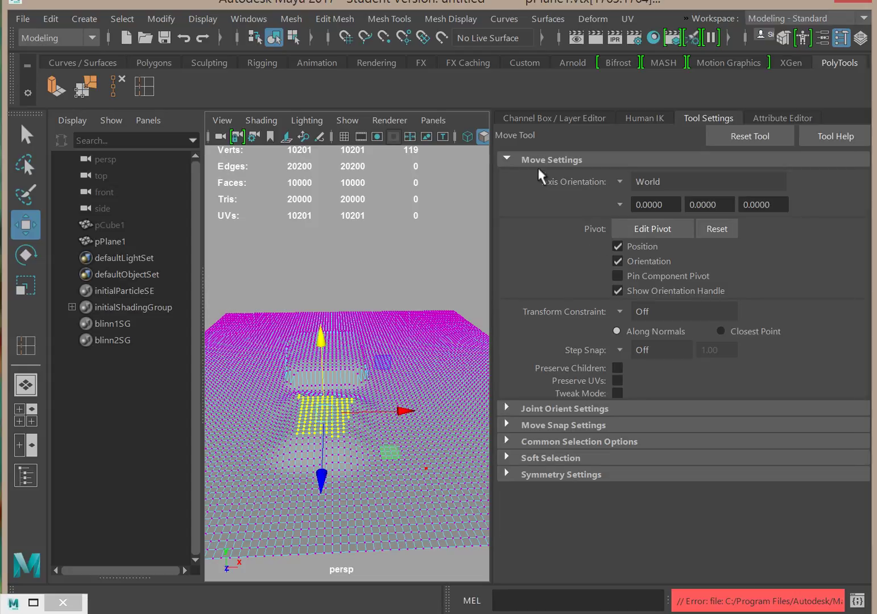
{"action": "left_click", "coordinate": [542, 118]}
Return the plane to object mode and delete pPlane1 from the scene.
{"action": "right_click_drag", "start_coordinate": [364, 299], "coordinate": [438, 101]}
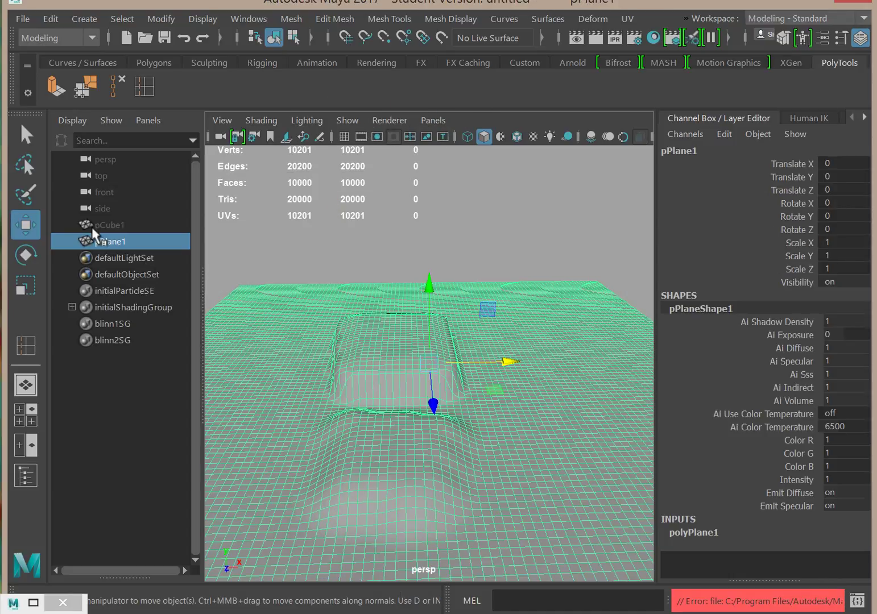
{"action": "left_click", "coordinate": [115, 241]}
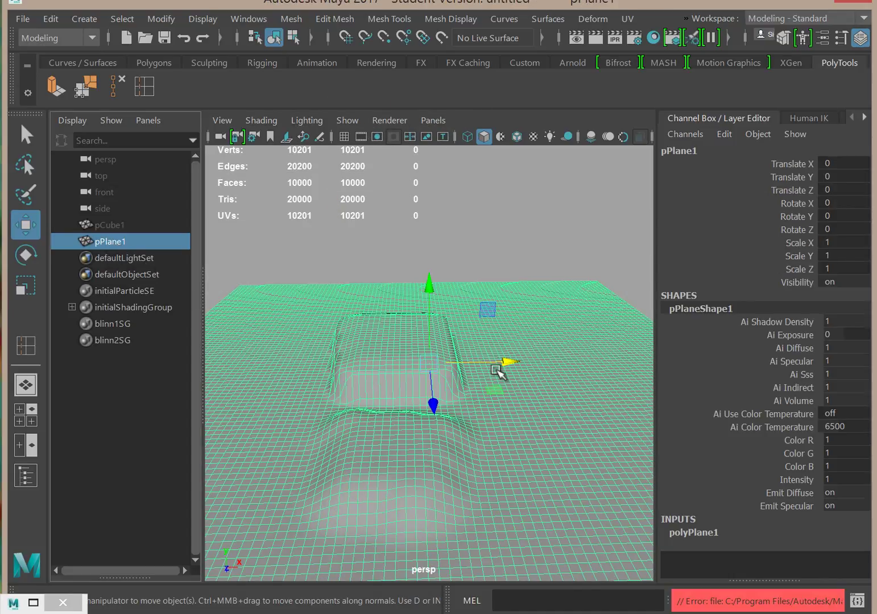
{"action": "key", "text": "Delete"}
Select the hidden pCube1 and unhide it.
{"action": "left_click", "coordinate": [111, 224]}
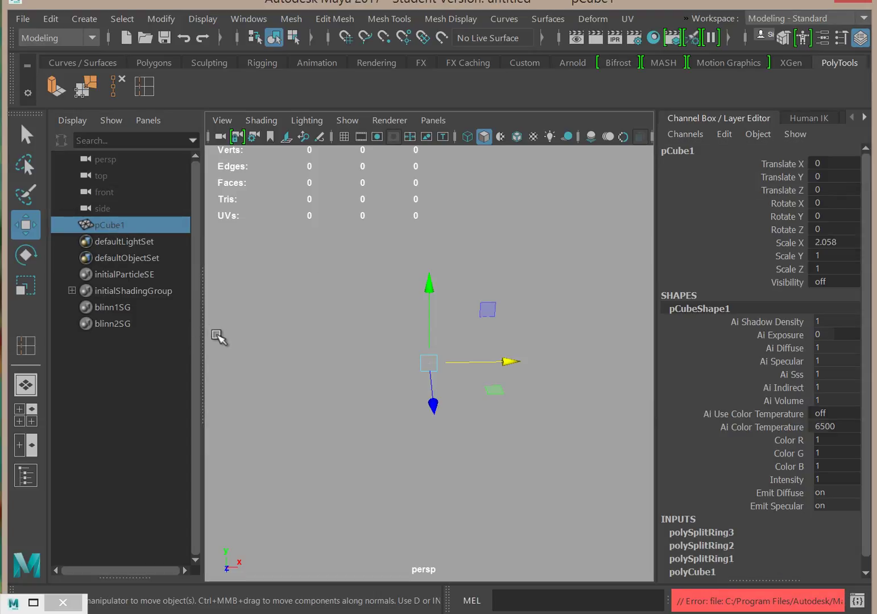
{"action": "key", "text": "shift+h"}
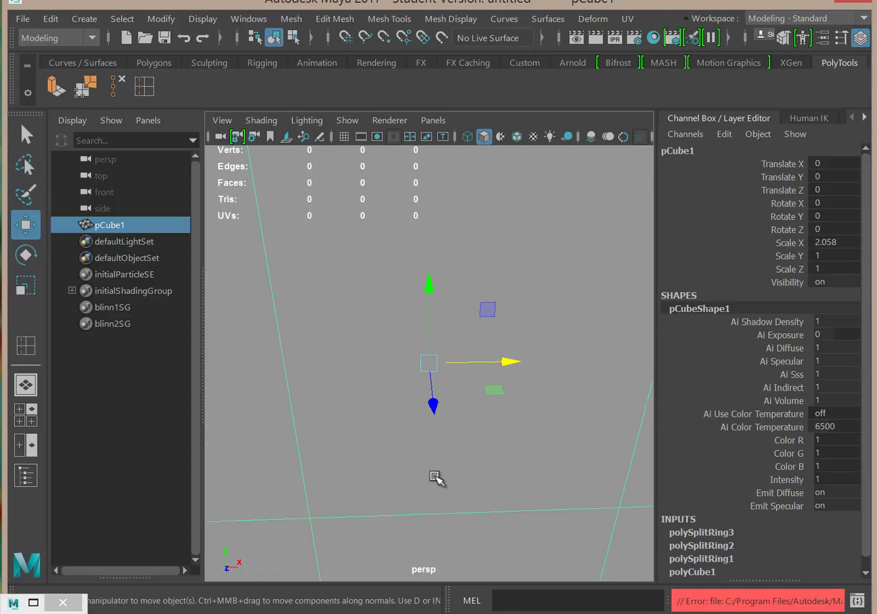
{"action": "key", "text": "f"}
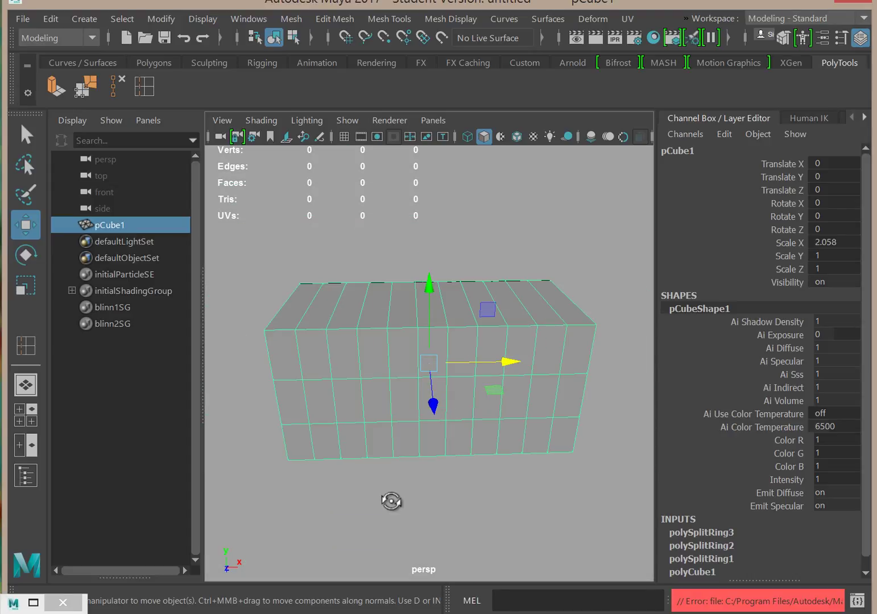
Examine the box's shape and edge divisions from its ends, long sides and top.
{"action": "left_click_drag", "start_coordinate": [391, 501], "coordinate": [468, 492], "text": "alt"}
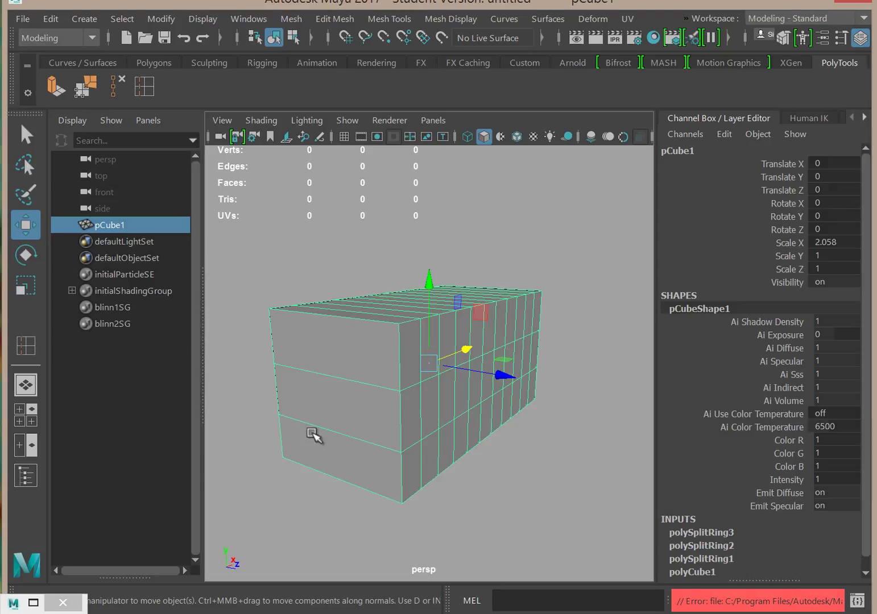
{"action": "left_click_drag", "start_coordinate": [333, 417], "coordinate": [448, 417], "text": "alt"}
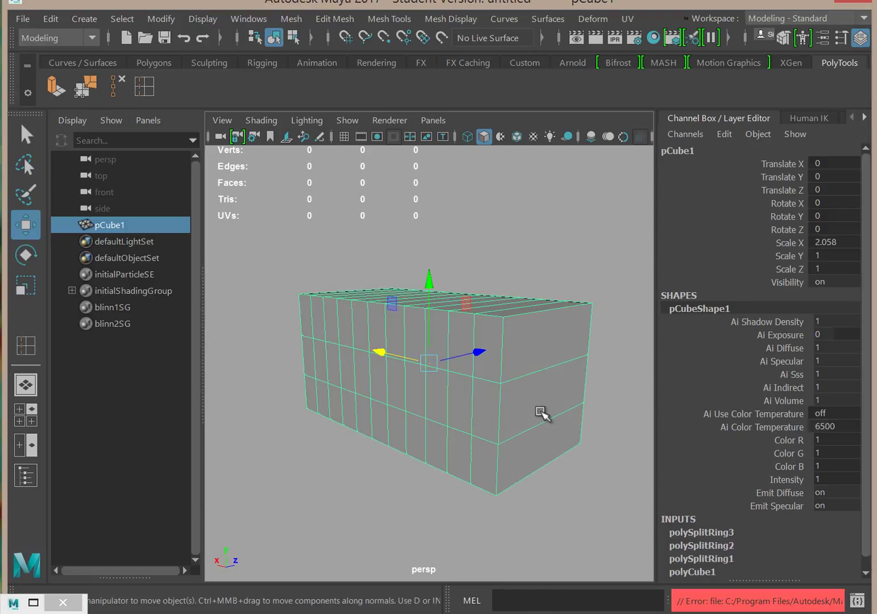
{"action": "left_click_drag", "start_coordinate": [545, 413], "coordinate": [435, 395], "text": "alt"}
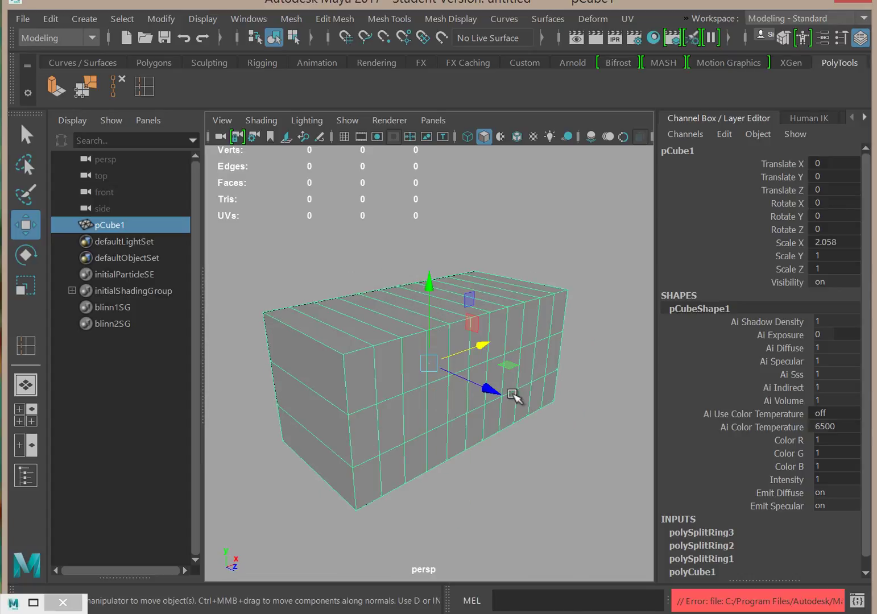
{"action": "left_click_drag", "start_coordinate": [455, 414], "coordinate": [497, 426], "text": "alt"}
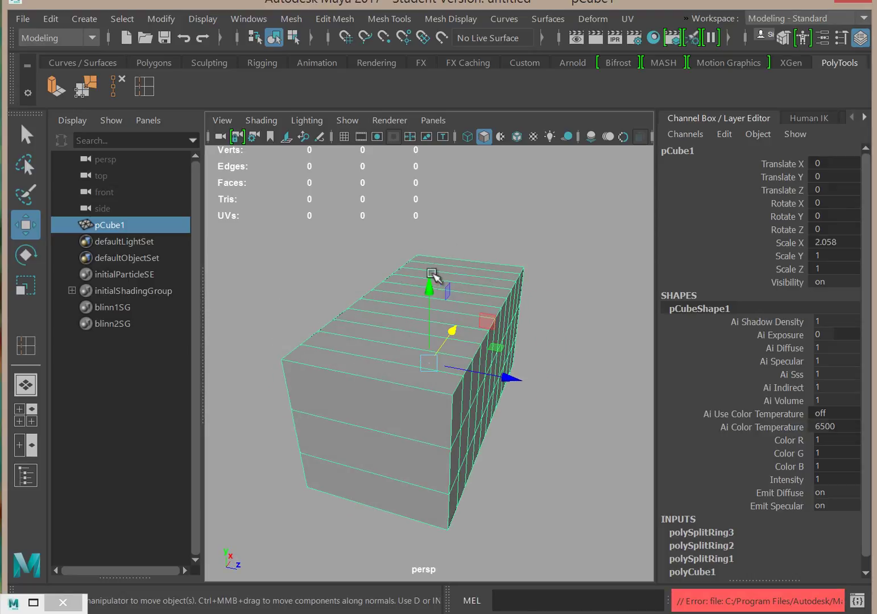
{"action": "left_click_drag", "start_coordinate": [397, 462], "coordinate": [381, 448], "text": "alt"}
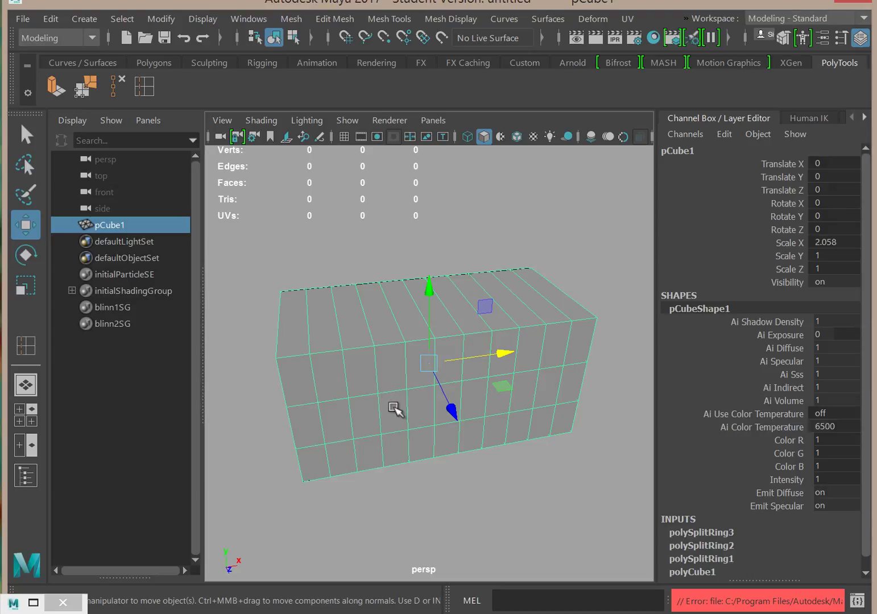
{"action": "left_click_drag", "start_coordinate": [389, 403], "coordinate": [405, 405], "text": "alt"}
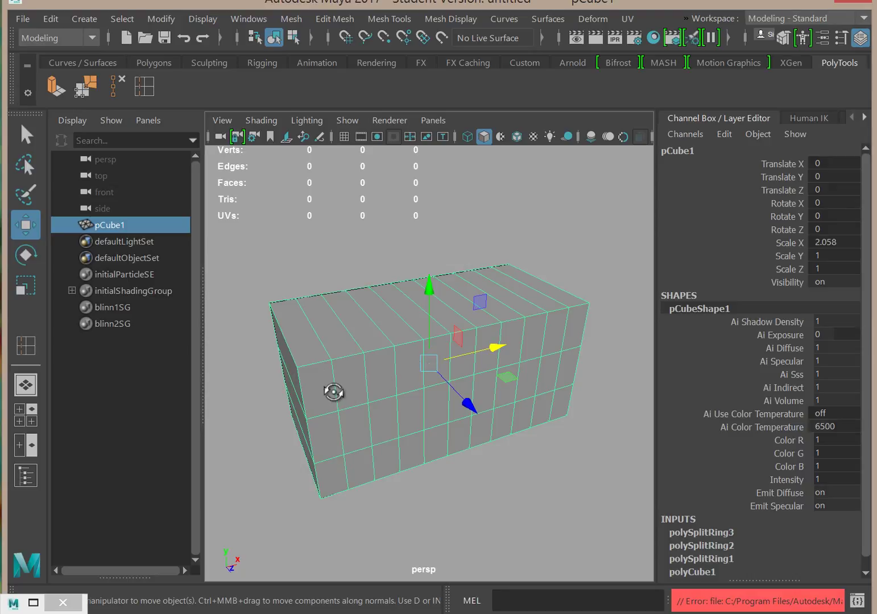
{"action": "left_click_drag", "start_coordinate": [333, 392], "coordinate": [395, 387], "text": "alt"}
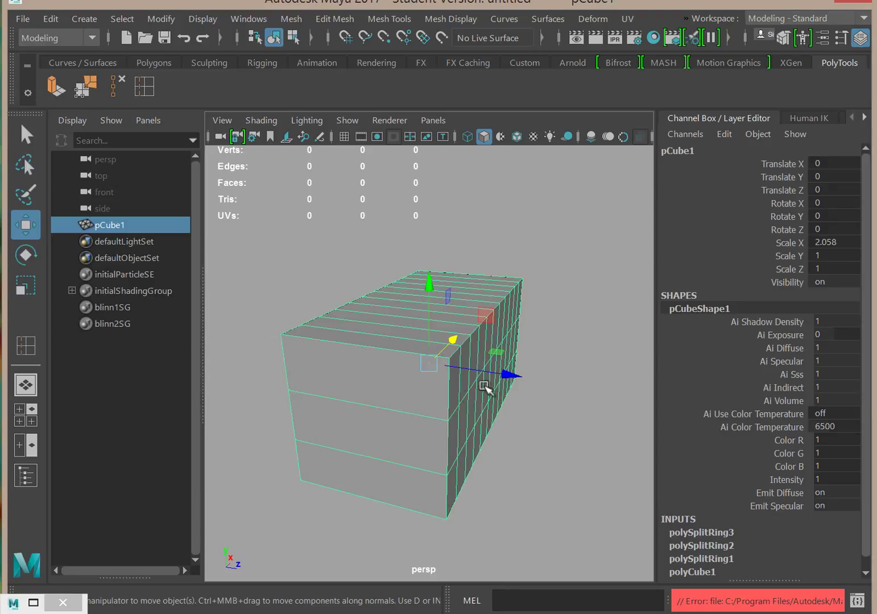
{"action": "left_click_drag", "start_coordinate": [477, 455], "coordinate": [449, 452], "text": "alt"}
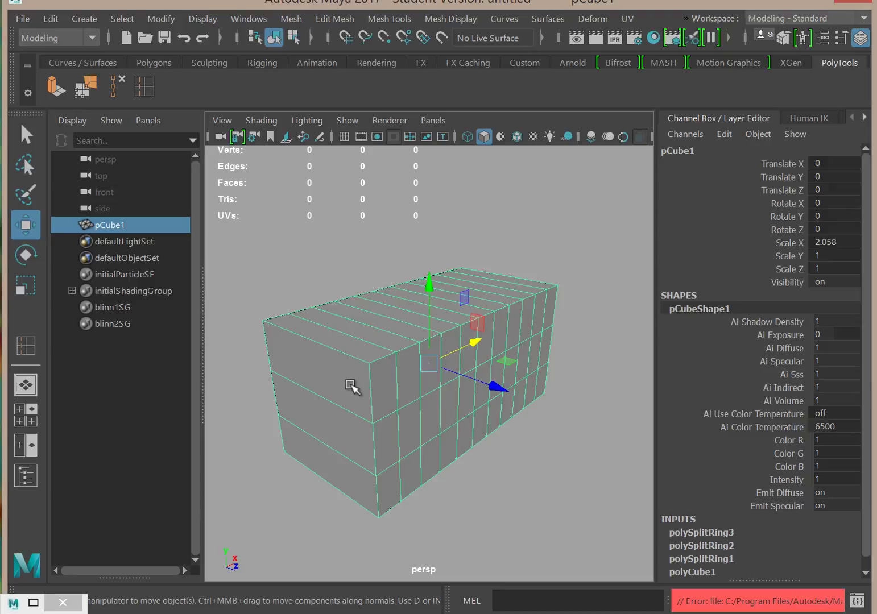
{"action": "mouse_move", "coordinate": [352, 387]}
{"action": "left_mouse_down", "text": "alt"}
{"action": "mouse_move", "coordinate": [366, 386]}
{"action": "mouse_move", "coordinate": [354, 409]}
{"action": "left_mouse_up", "text": "alt"}
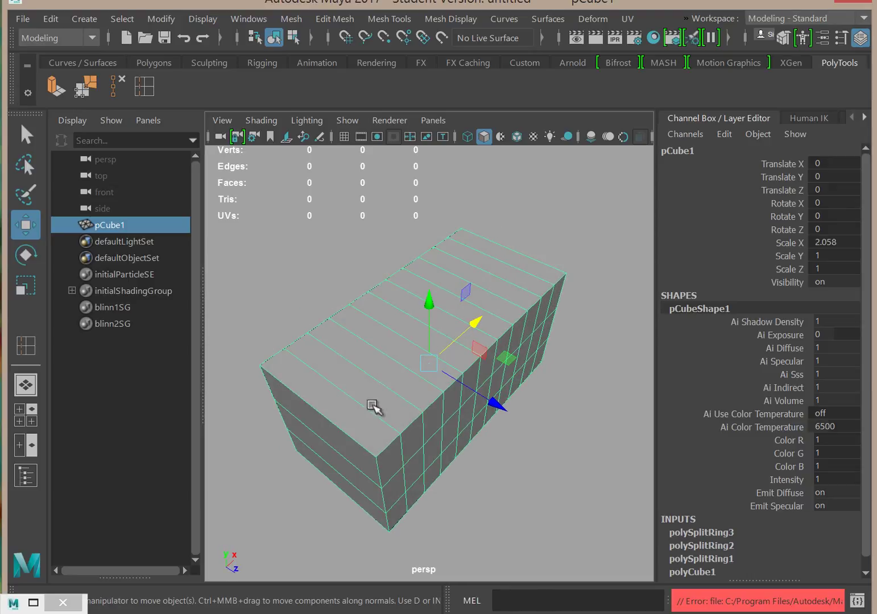
{"action": "left_click_drag", "start_coordinate": [376, 448], "coordinate": [335, 414], "text": "alt"}
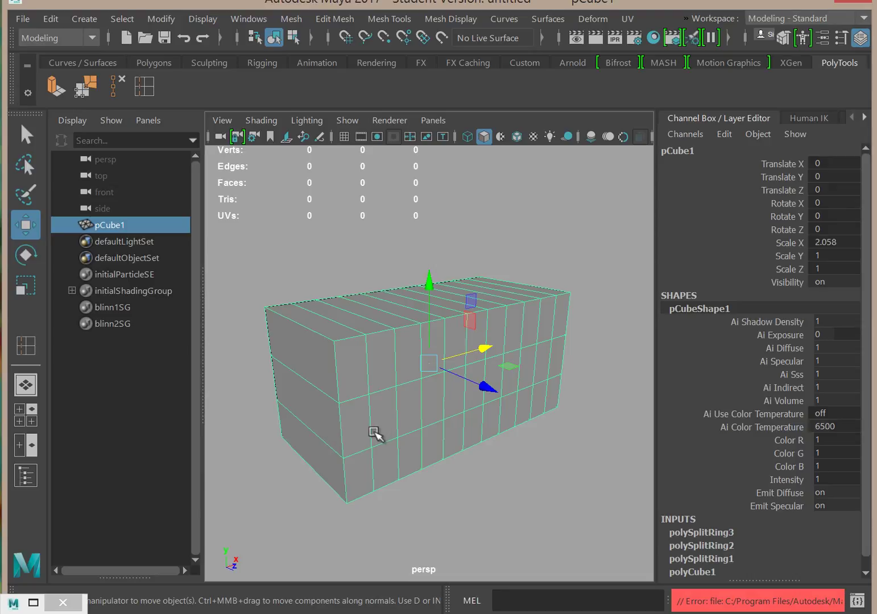
{"action": "left_click_drag", "start_coordinate": [380, 421], "coordinate": [417, 438], "text": "alt"}
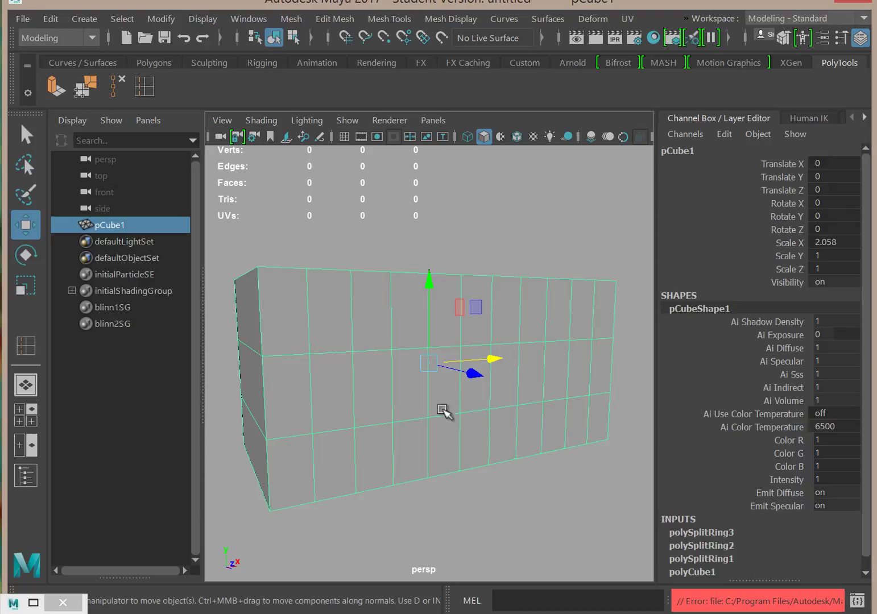
Select the nine inner faces in the middle row of the box's long front side, leaving out both end faces.
{"action": "right_click_drag", "start_coordinate": [334, 383], "coordinate": [348, 186]}
{"action": "left_click", "coordinate": [346, 414]}
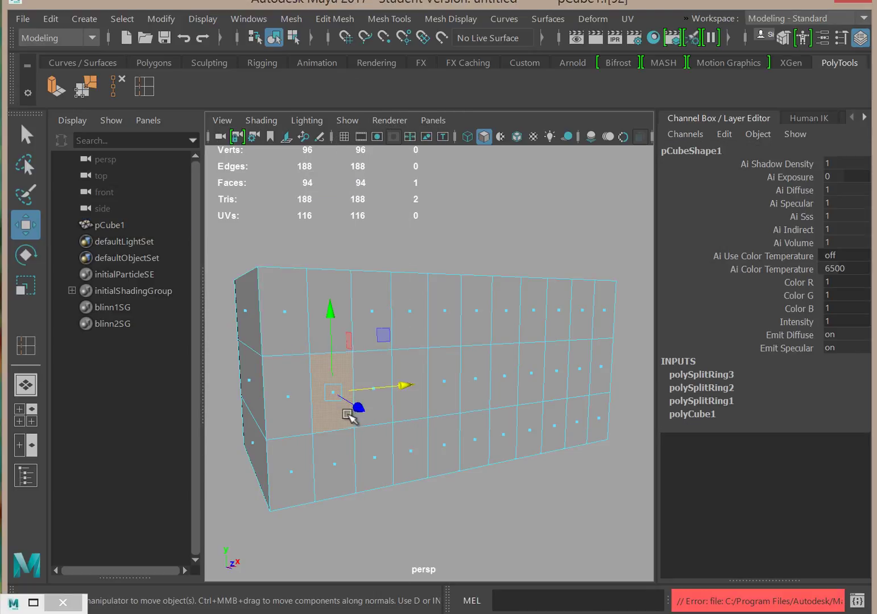
{"action": "left_click", "coordinate": [372, 404], "text": "shift"}
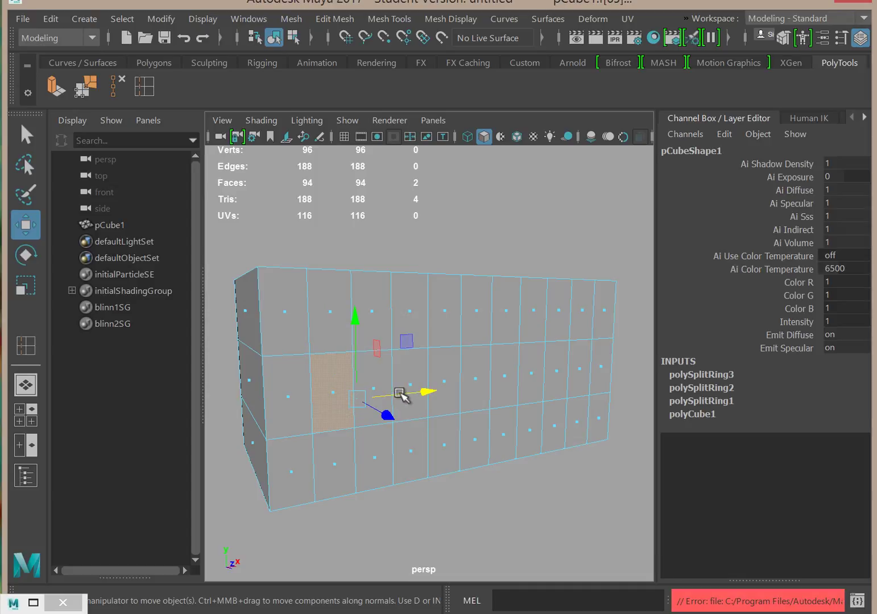
{"action": "key", "text": "ctrl+z"}
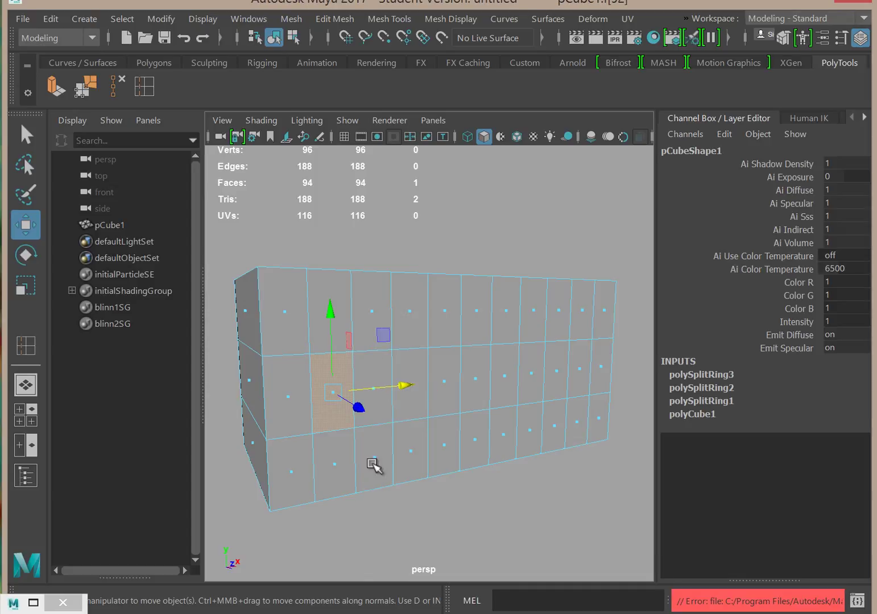
{"action": "left_click", "coordinate": [446, 384], "text": "shift"}
{"action": "left_click", "coordinate": [376, 388], "text": "shift"}
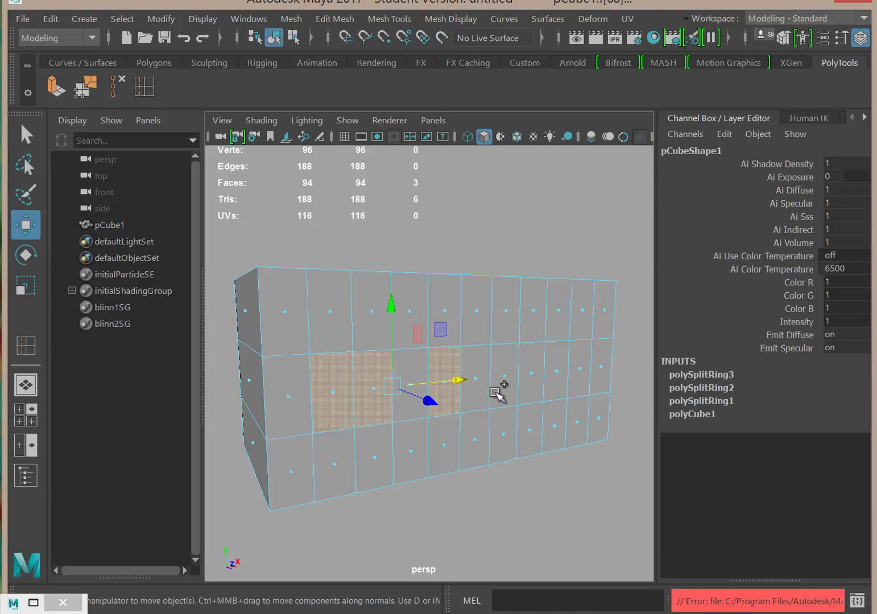
{"action": "left_click", "coordinate": [479, 378], "text": "shift"}
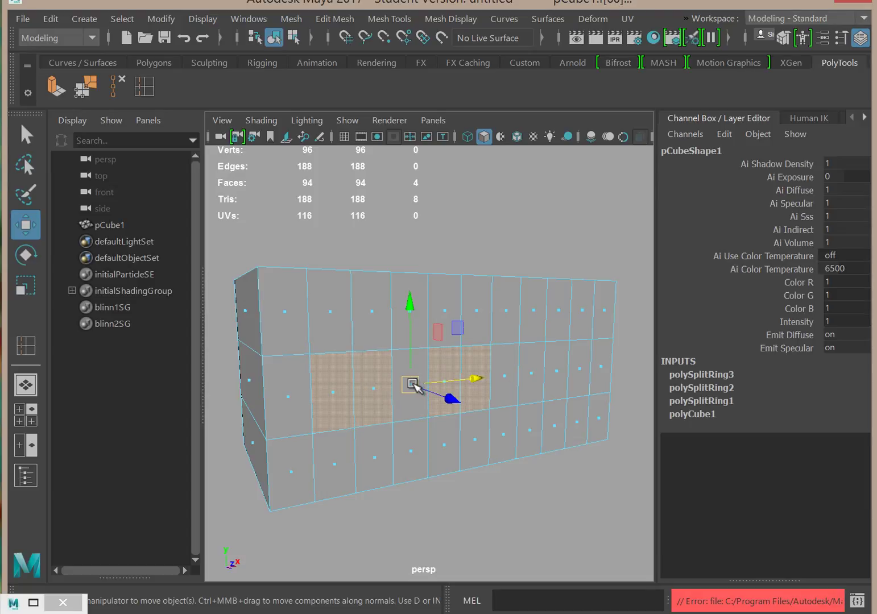
{"action": "left_click", "coordinate": [407, 384]}
{"action": "left_click", "coordinate": [509, 381], "text": "shift"}
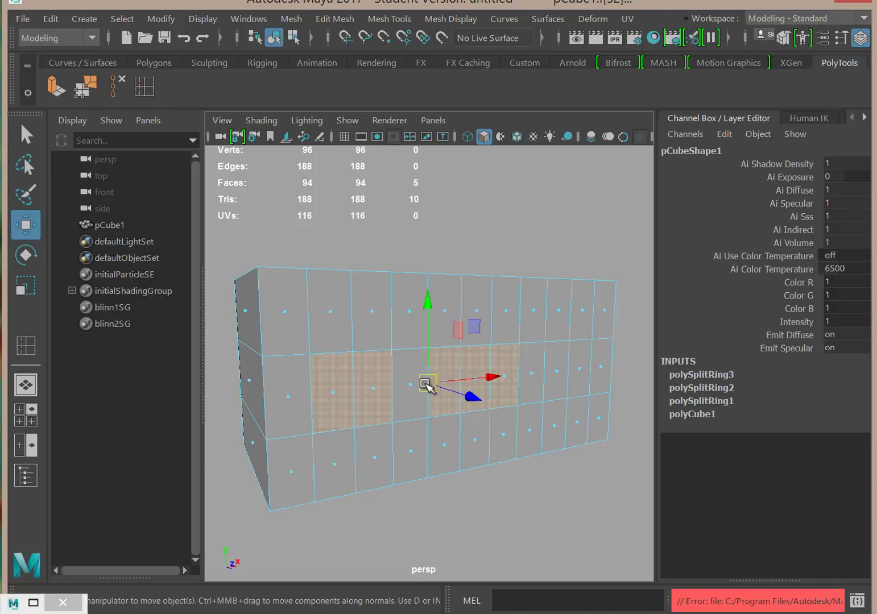
{"action": "left_click", "coordinate": [420, 384], "text": "shift"}
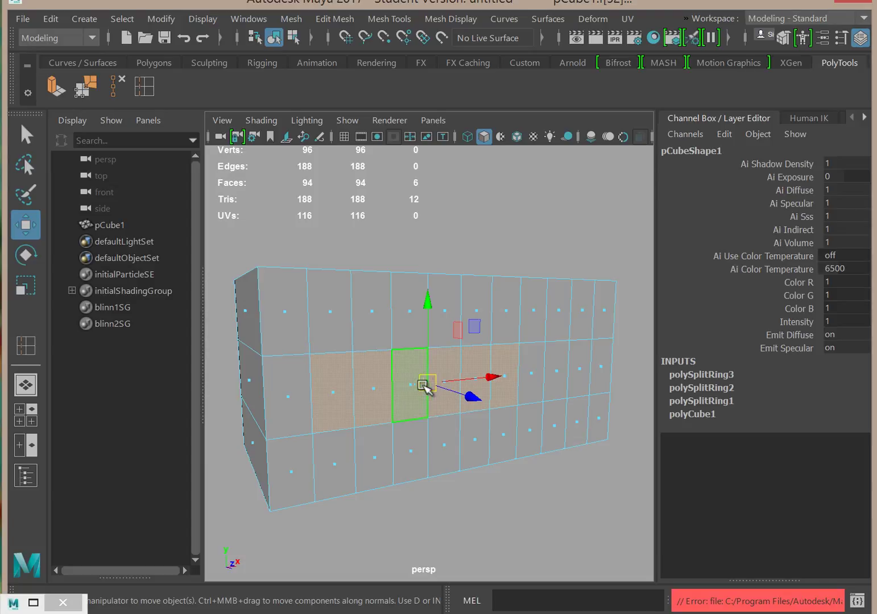
{"action": "left_click", "coordinate": [534, 373], "text": "shift"}
{"action": "left_click", "coordinate": [559, 369], "text": "shift"}
{"action": "left_click", "coordinate": [580, 372], "text": "shift"}
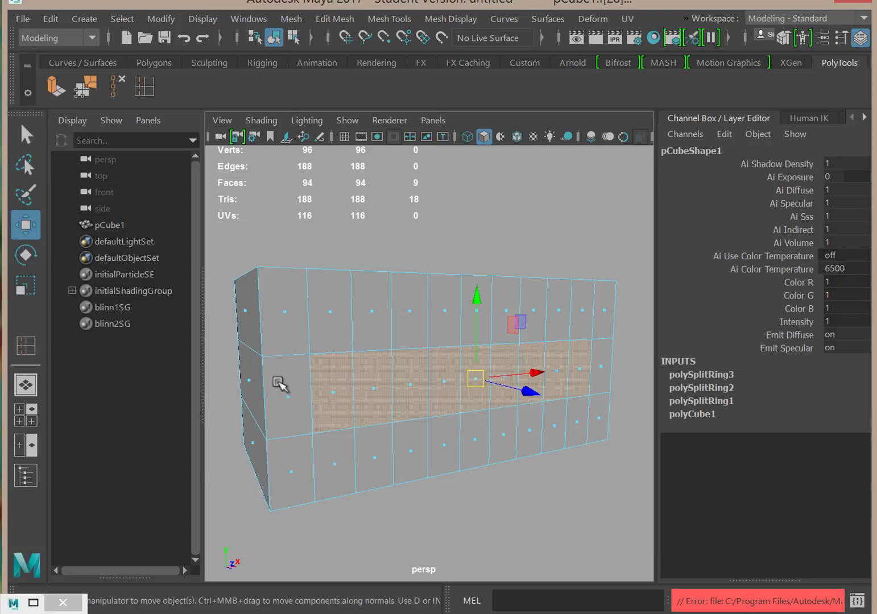
Extrude the nine selected faces with Divisions 1 and Keep Faces Together on.
{"action": "mouse_move", "coordinate": [371, 407]}
{"action": "left_mouse_down", "text": "alt"}
{"action": "mouse_move", "coordinate": [528, 417]}
{"action": "mouse_move", "coordinate": [358, 407]}
{"action": "left_mouse_up", "text": "alt"}
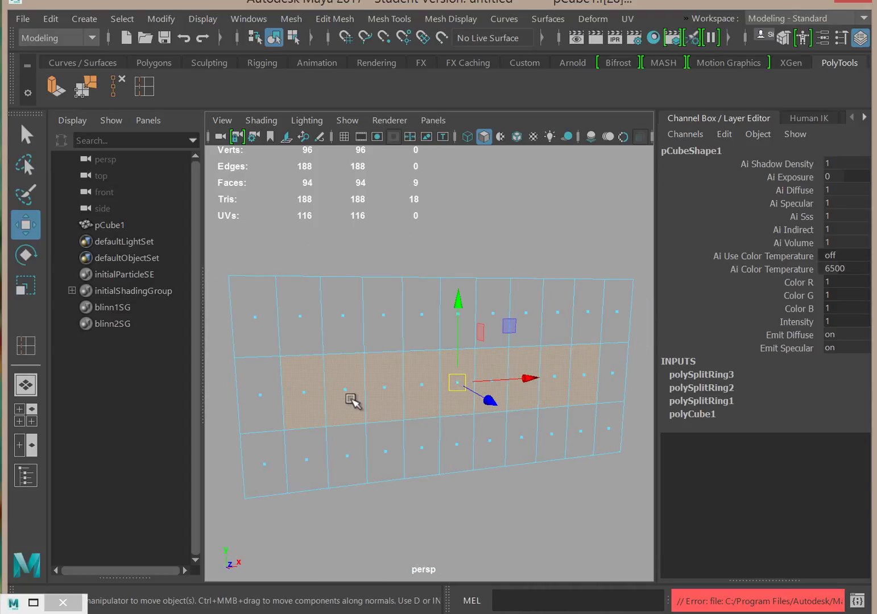
{"action": "left_click", "coordinate": [56, 87]}
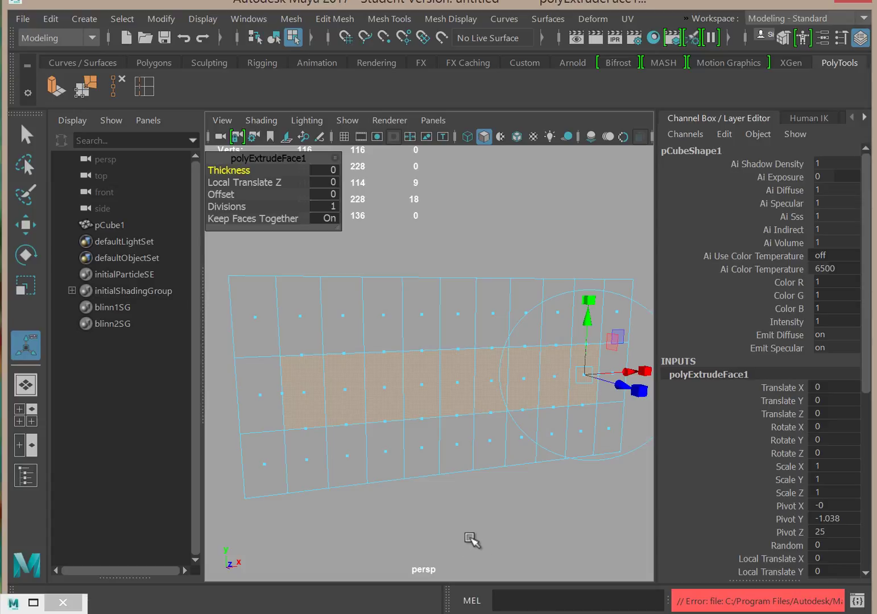
{"action": "left_click_drag", "start_coordinate": [462, 513], "coordinate": [423, 519], "text": "alt"}
{"action": "left_click", "coordinate": [615, 371]}
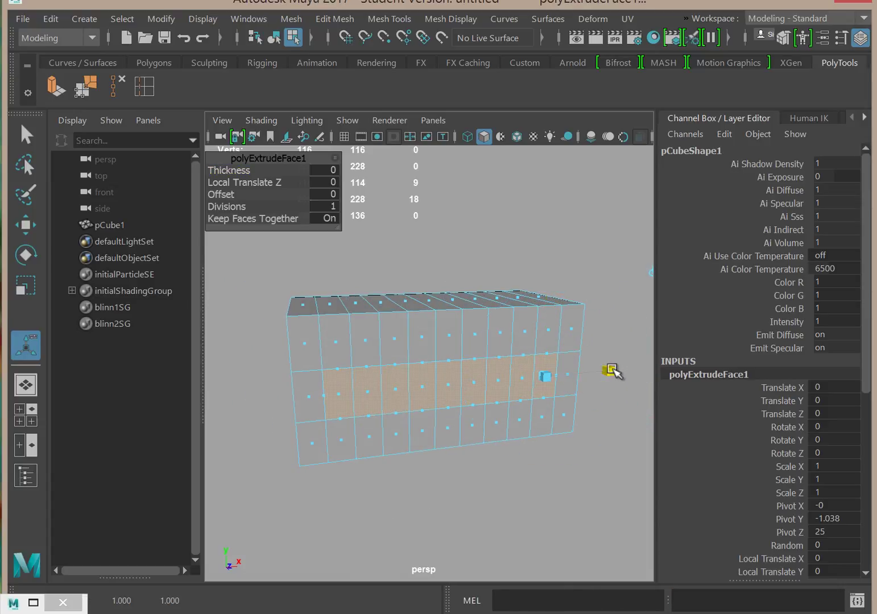
{"action": "left_click_drag", "start_coordinate": [545, 380], "coordinate": [543, 377]}
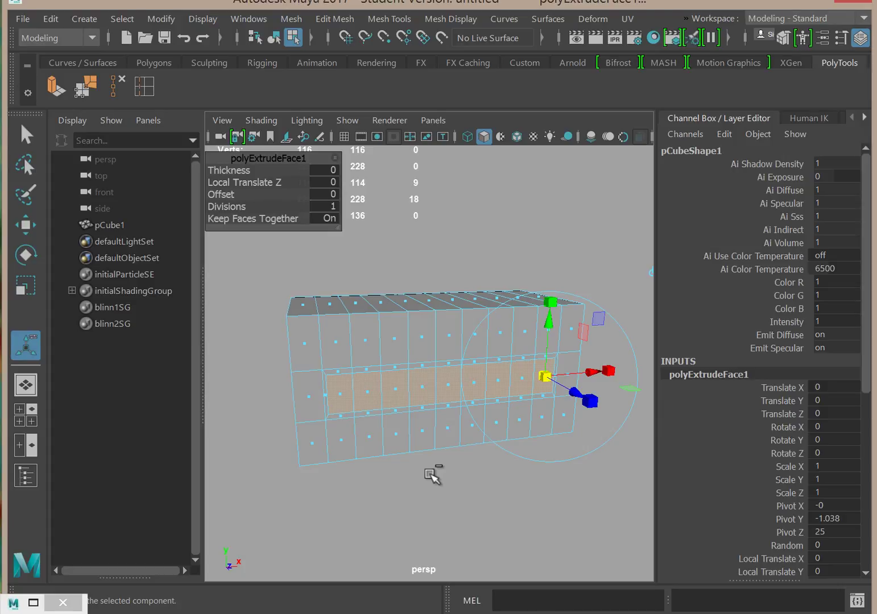
{"action": "key", "text": "ctrl+z"}
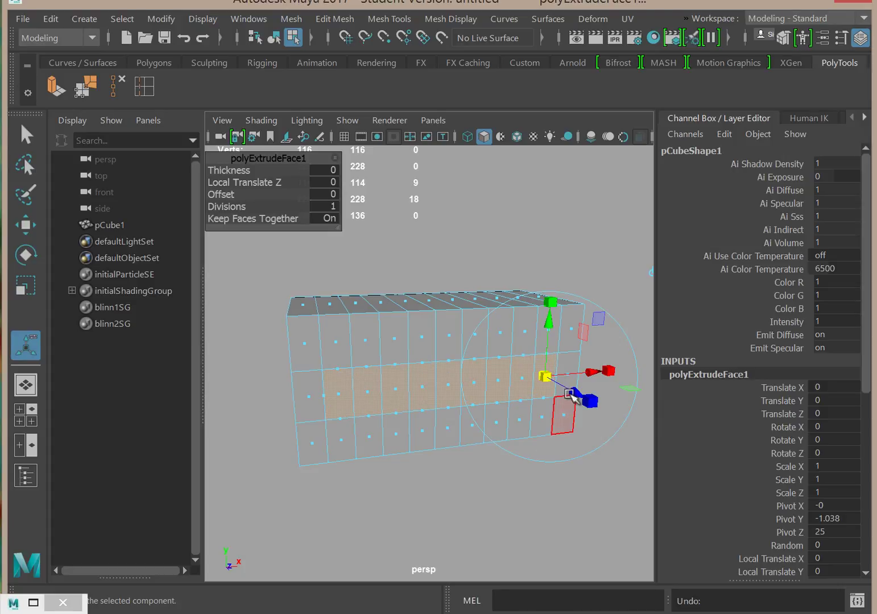
Switch the extrude manipulator to the centre of the selected faces and scale them uniformly to 0.85.
{"action": "middle_click_drag", "start_coordinate": [544, 514], "coordinate": [484, 532], "text": "alt"}
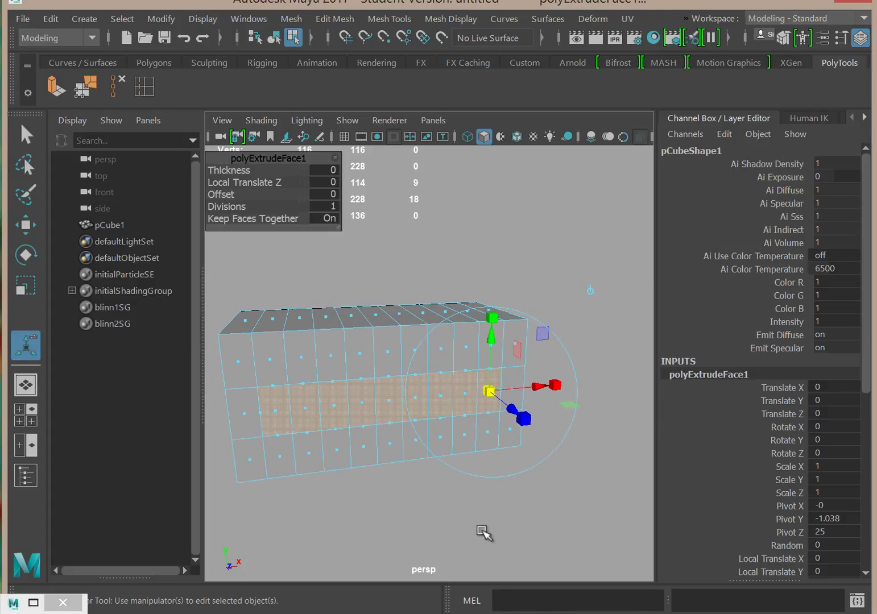
{"action": "left_click", "coordinate": [588, 292]}
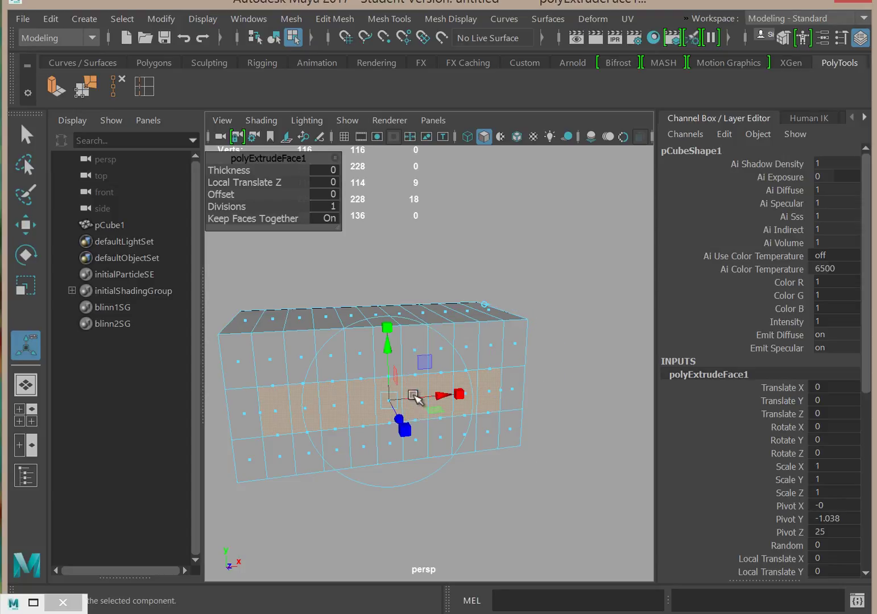
{"action": "left_click", "coordinate": [460, 393]}
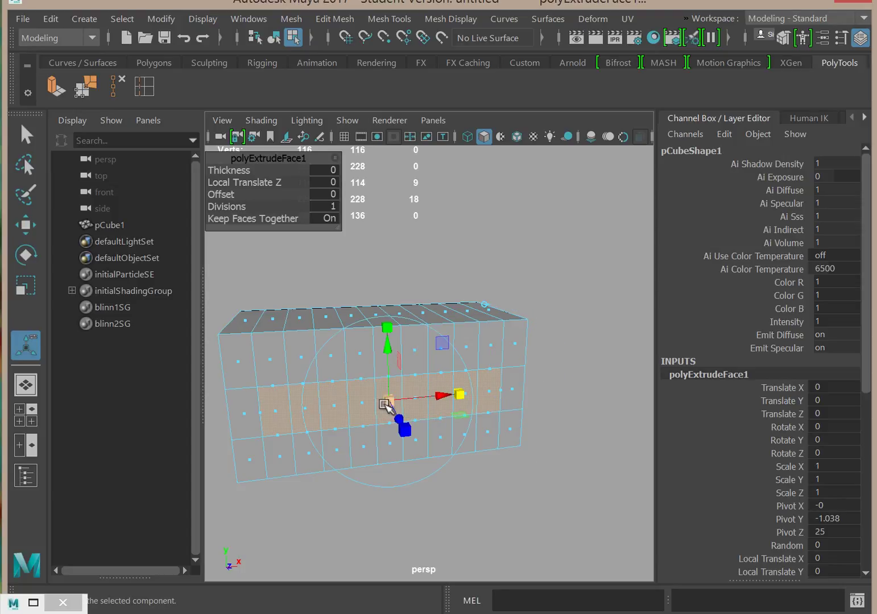
{"action": "left_click_drag", "start_coordinate": [389, 401], "coordinate": [387, 406]}
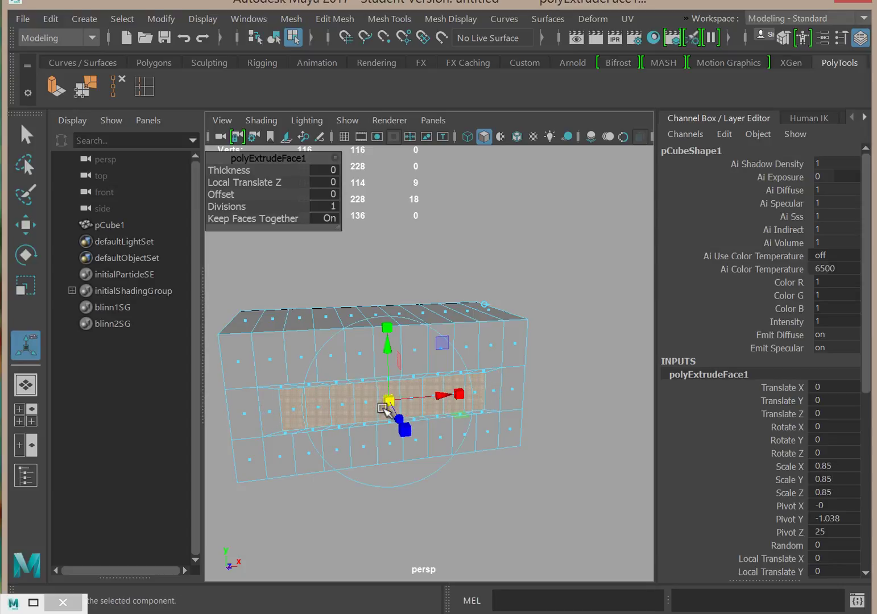
Undo the uniform scaling of the extruded faces and turn Keep Faces Together off for the extrusion.
{"action": "key", "text": "ctrl+z"}
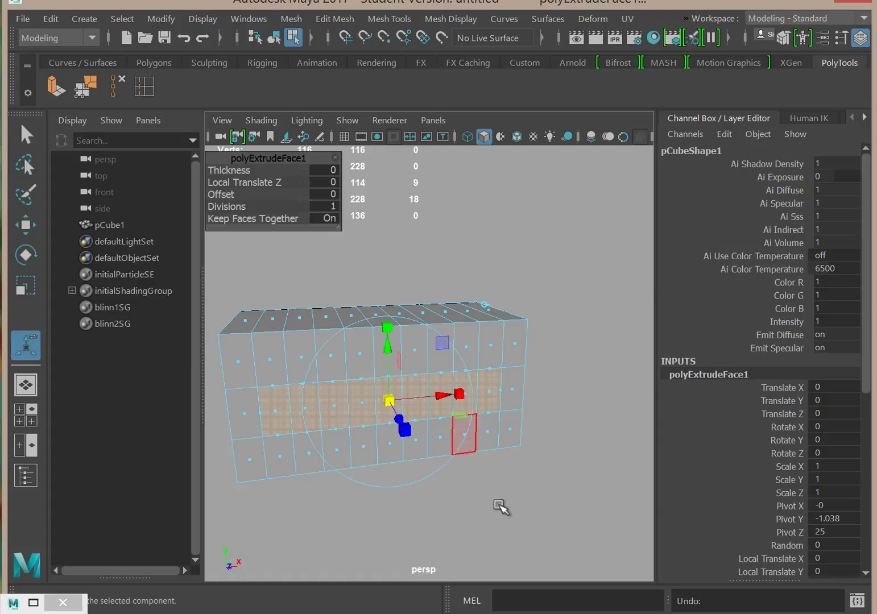
{"action": "left_click_drag", "start_coordinate": [501, 509], "coordinate": [529, 524], "text": "alt"}
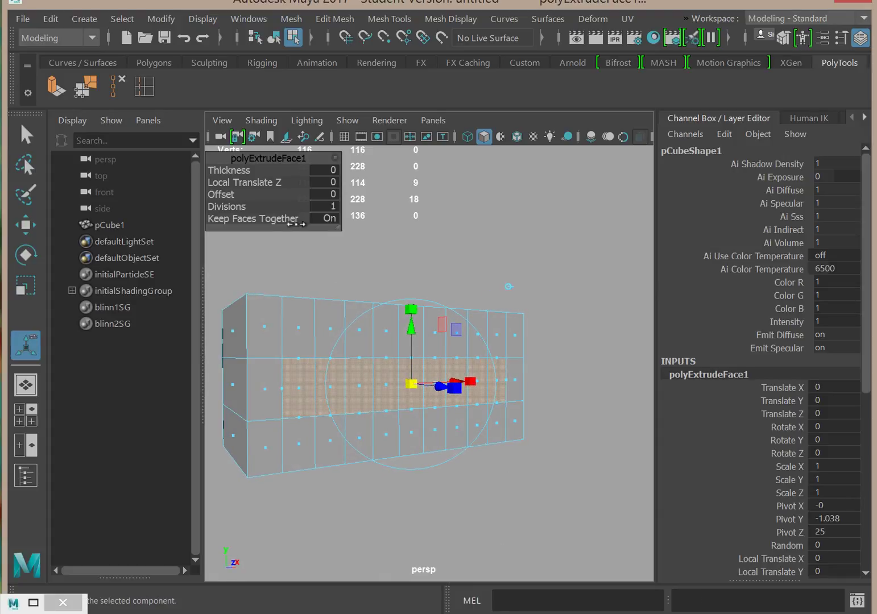
{"action": "left_click", "coordinate": [329, 219]}
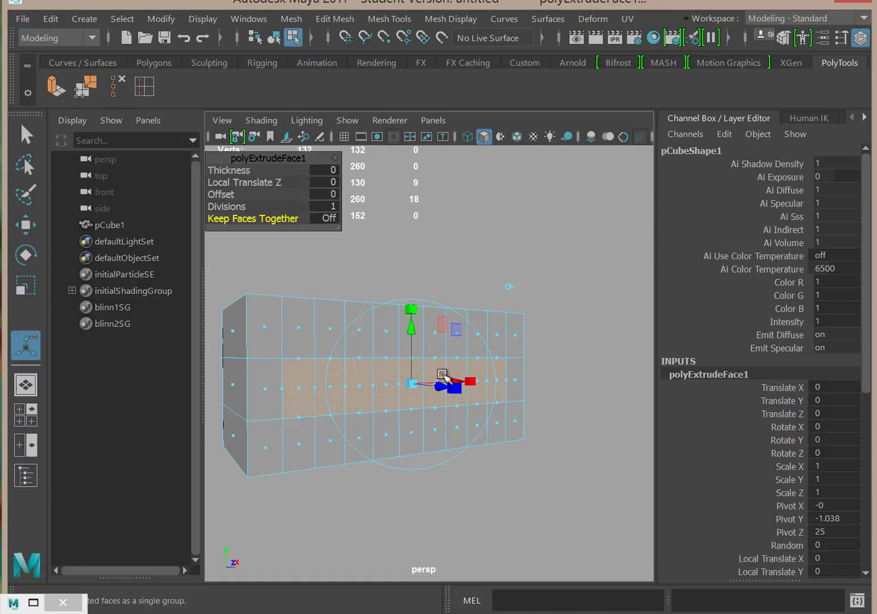
Try scaling the separated faces uniformly to 0.867 about their shared centre, and undo that scaling.
{"action": "left_click", "coordinate": [411, 386]}
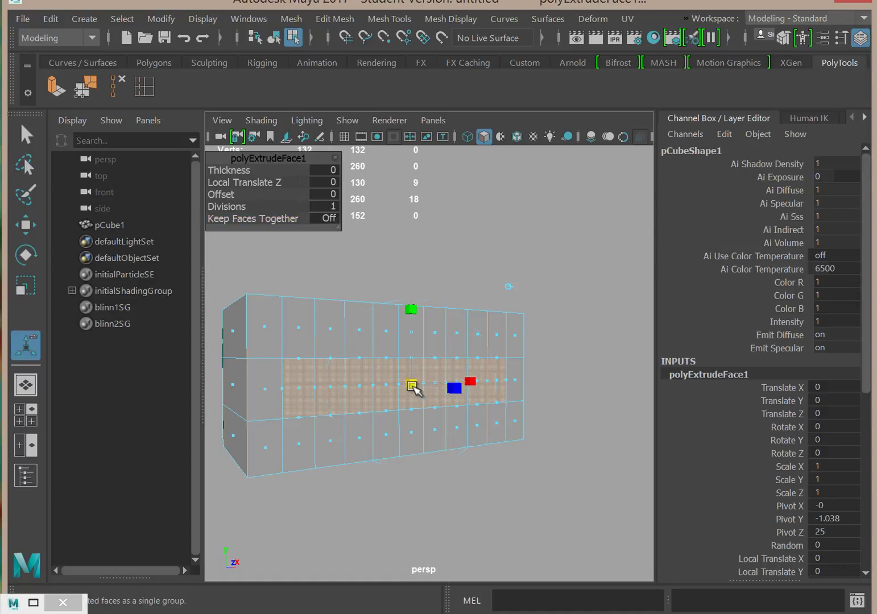
{"action": "left_click_drag", "start_coordinate": [412, 385], "coordinate": [411, 386]}
{"action": "left_click_drag", "start_coordinate": [423, 482], "coordinate": [409, 520], "text": "alt"}
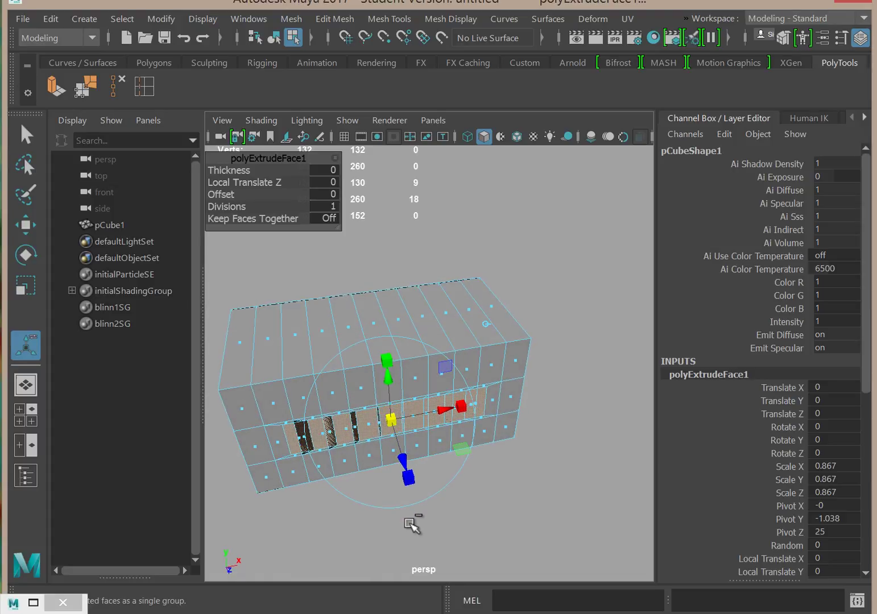
{"action": "key", "text": "ctrl+z"}
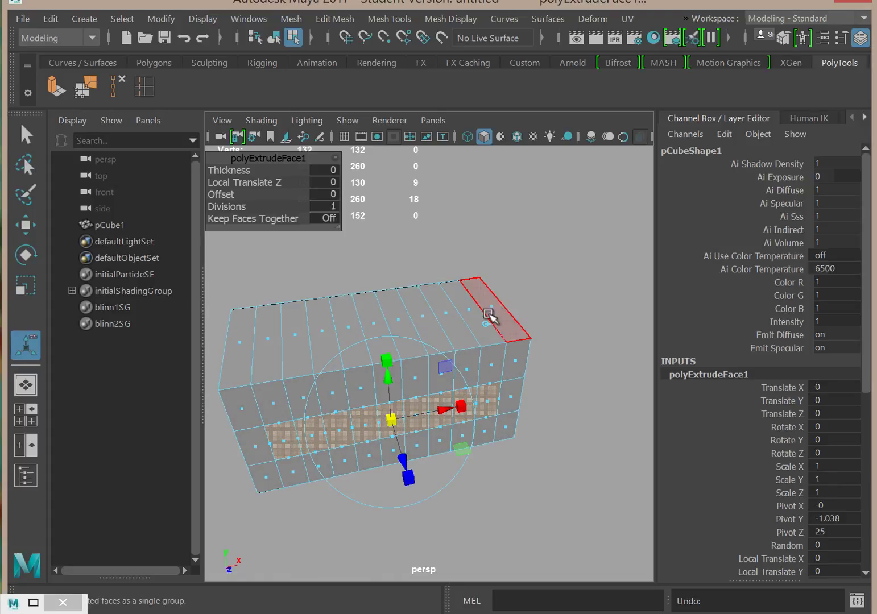
Return the extrude manipulator to a single face's local axes and shrink each of the nine faces slightly within its own border.
{"action": "left_click_drag", "start_coordinate": [489, 499], "coordinate": [477, 456], "text": "alt"}
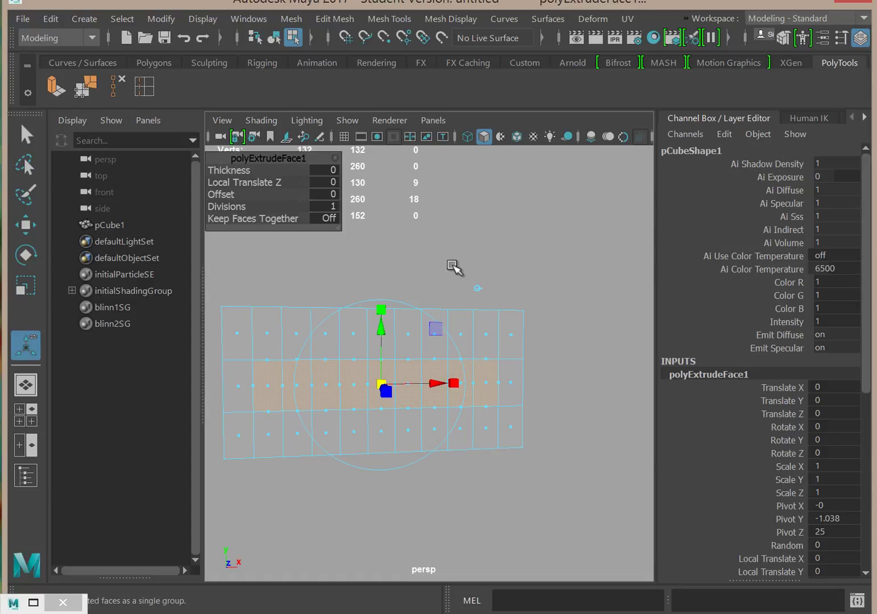
{"action": "left_click", "coordinate": [490, 299]}
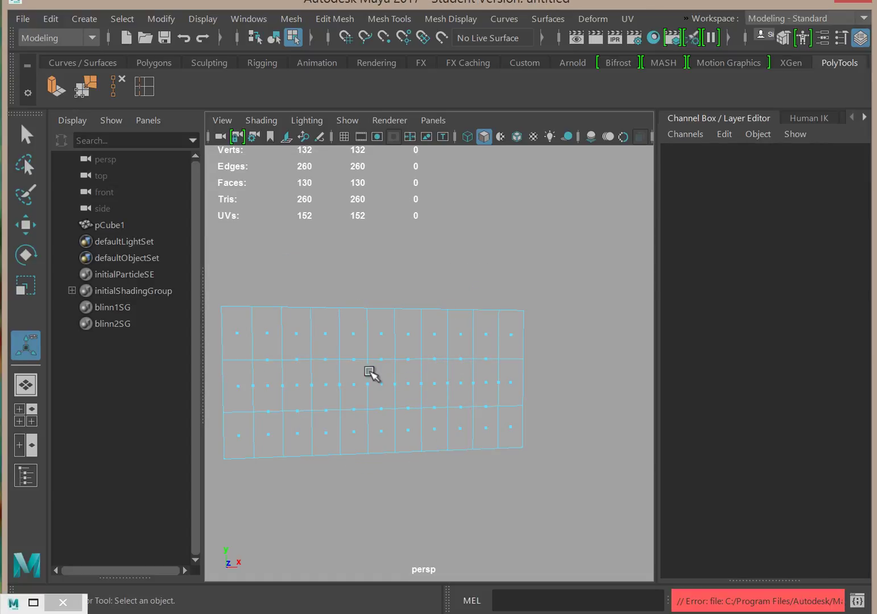
{"action": "key", "text": "ctrl+z"}
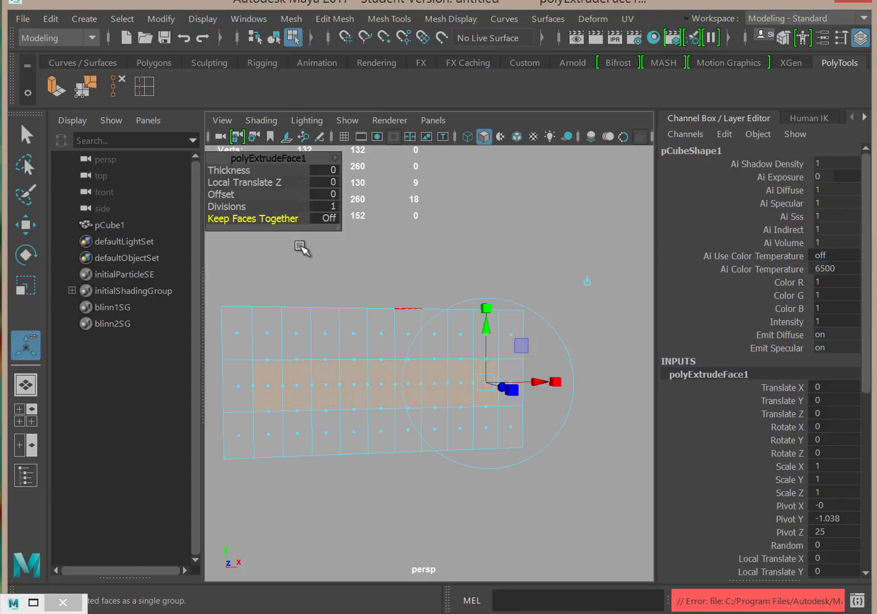
{"action": "left_click_drag", "start_coordinate": [555, 382], "coordinate": [558, 382]}
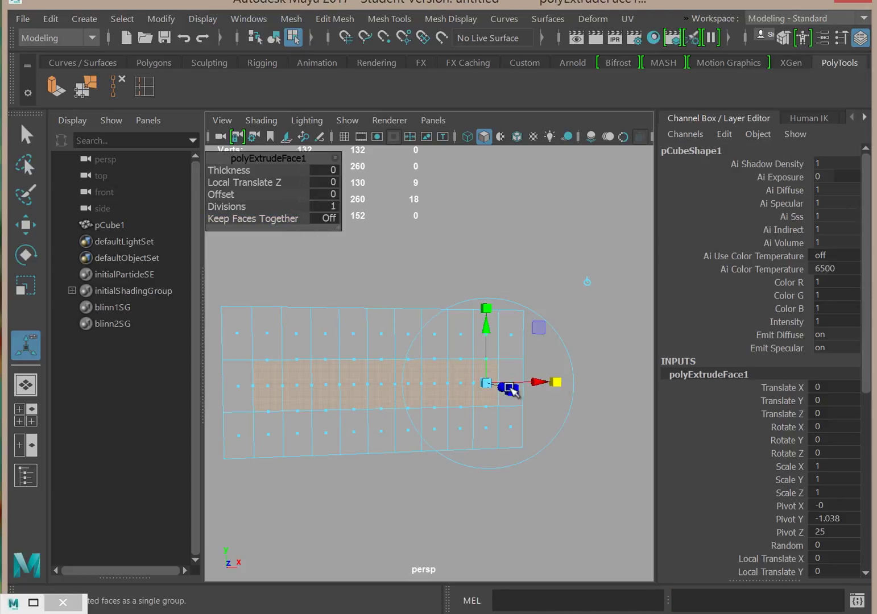
{"action": "left_click_drag", "start_coordinate": [490, 388], "coordinate": [480, 384]}
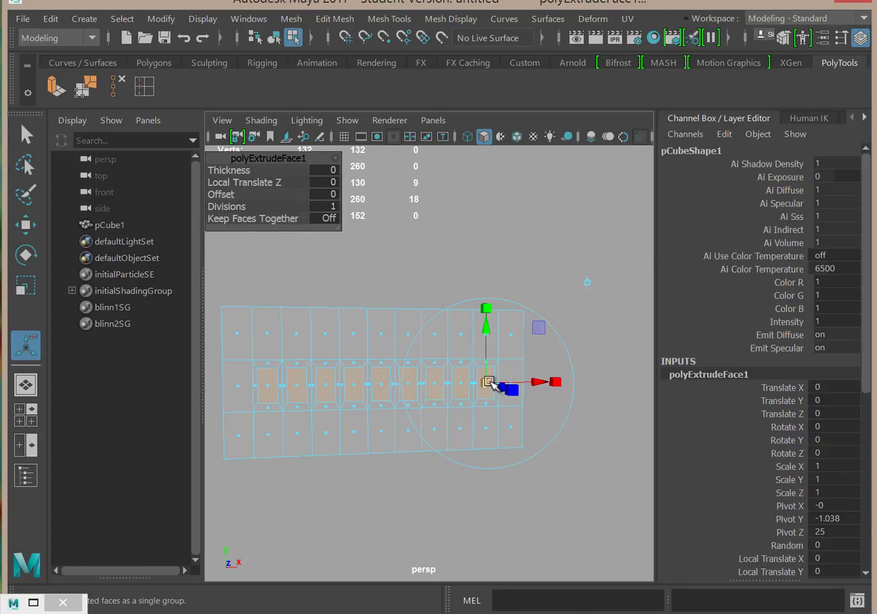
{"action": "left_click_drag", "start_coordinate": [489, 381], "coordinate": [492, 381]}
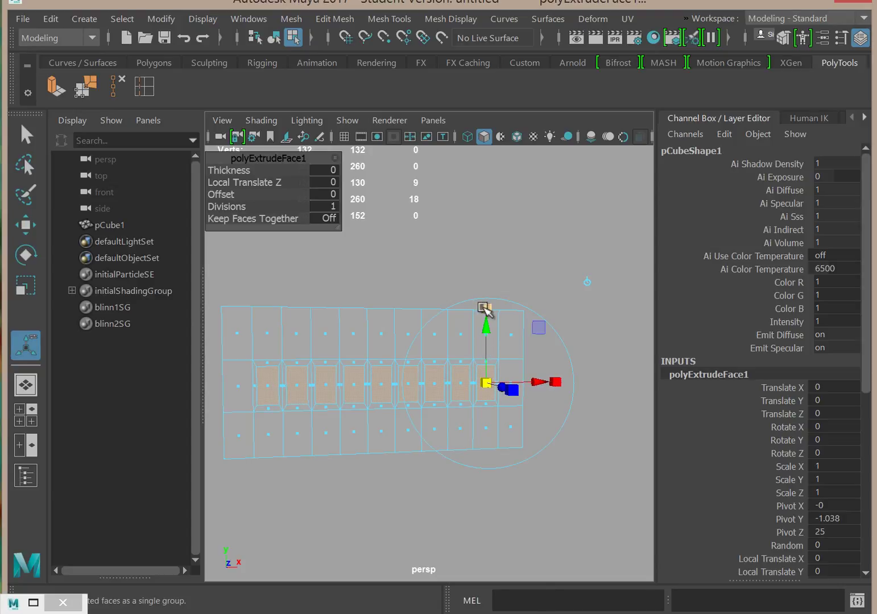
{"action": "left_click_drag", "start_coordinate": [487, 301], "coordinate": [486, 304]}
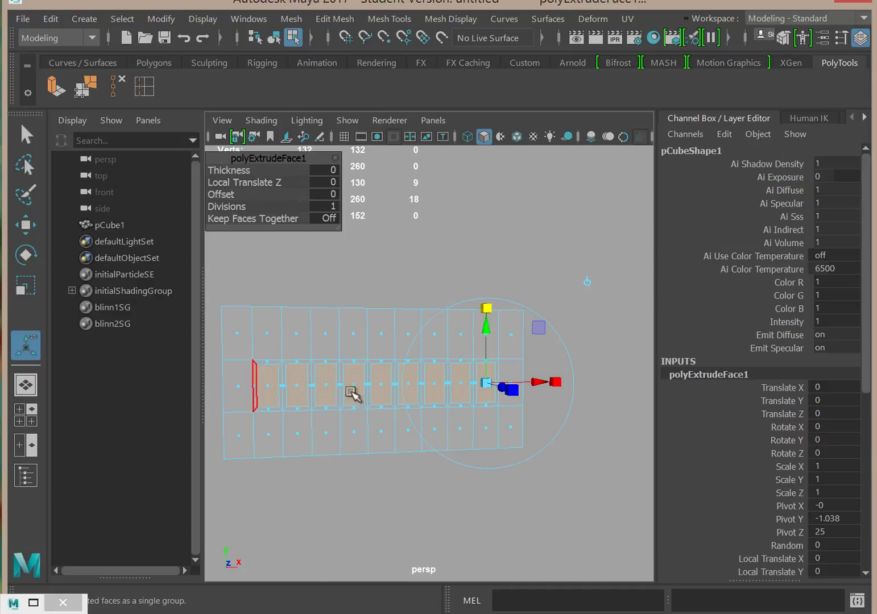
Extrude the nine inset faces again, push them inward to a Local Translate Z of about -5.445, and deselect them.
{"action": "key", "text": "ctrl+e"}
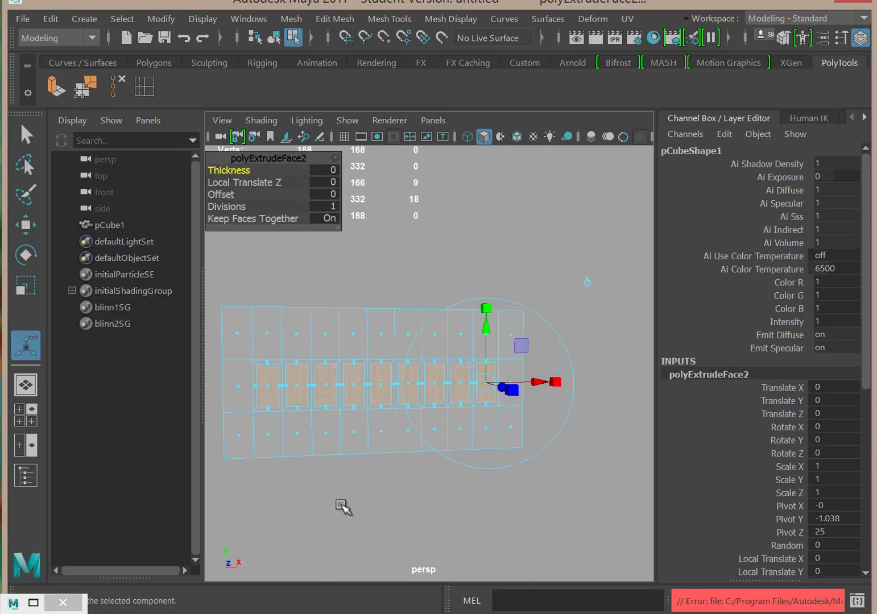
{"action": "left_click_drag", "start_coordinate": [473, 527], "coordinate": [475, 542], "text": "alt"}
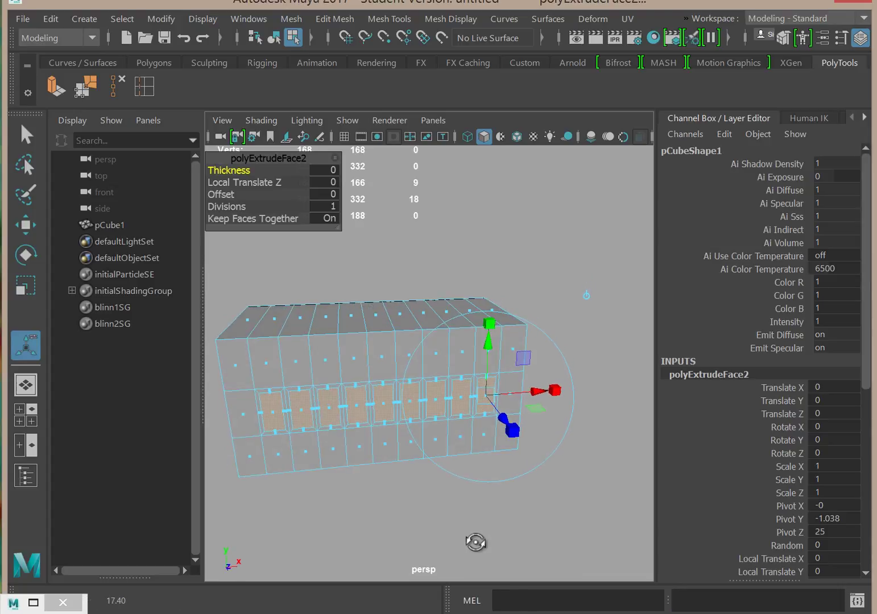
{"action": "mouse_move", "coordinate": [507, 415]}
{"action": "left_mouse_down"}
{"action": "mouse_move", "coordinate": [499, 411]}
{"action": "mouse_move", "coordinate": [505, 420]}
{"action": "left_mouse_up"}
{"action": "left_click_drag", "start_coordinate": [384, 522], "coordinate": [405, 512], "text": "alt"}
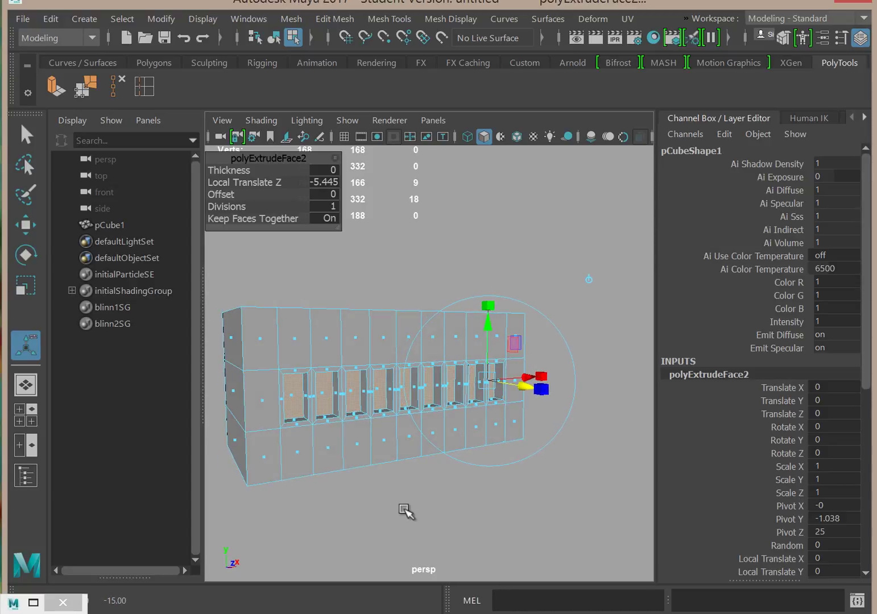
{"action": "left_click", "coordinate": [395, 538]}
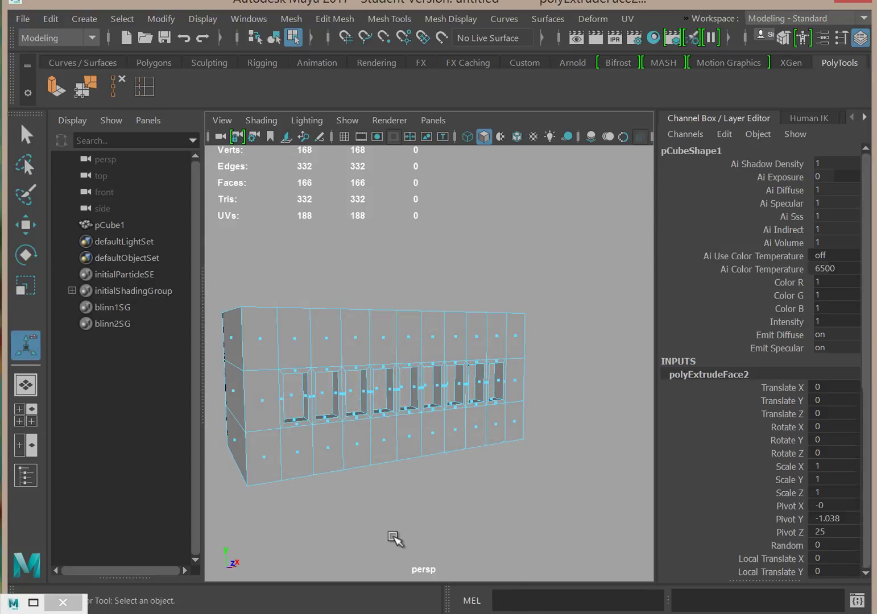
Examine the row of recessed window openings close up and the whole box from its front and end.
{"action": "right_click_drag", "start_coordinate": [501, 522], "coordinate": [540, 519], "text": "alt"}
{"action": "mouse_move", "coordinate": [539, 519]}
{"action": "left_mouse_down", "text": "alt"}
{"action": "mouse_move", "coordinate": [563, 516]}
{"action": "mouse_move", "coordinate": [534, 523]}
{"action": "left_mouse_up", "text": "alt"}
{"action": "middle_click_drag", "start_coordinate": [554, 492], "coordinate": [597, 450], "text": "alt"}
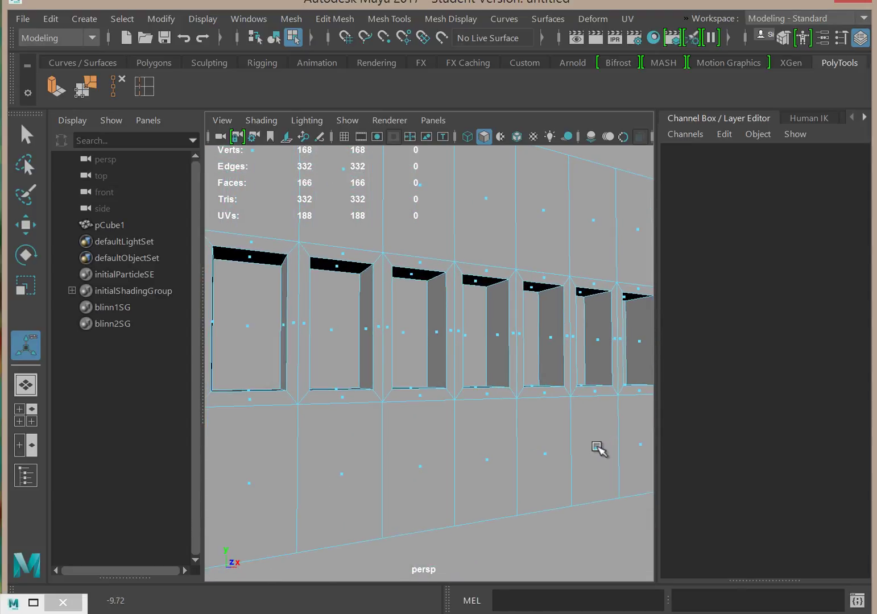
{"action": "left_click_drag", "start_coordinate": [597, 450], "coordinate": [558, 450], "text": "alt"}
{"action": "right_click_drag", "start_coordinate": [558, 449], "coordinate": [495, 449], "text": "alt"}
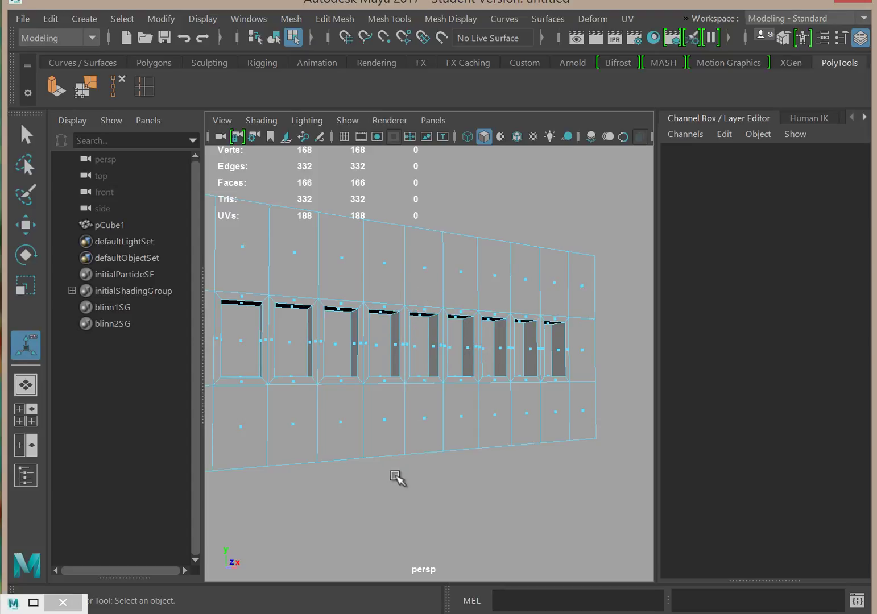
{"action": "left_click_drag", "start_coordinate": [398, 476], "coordinate": [425, 471], "text": "alt"}
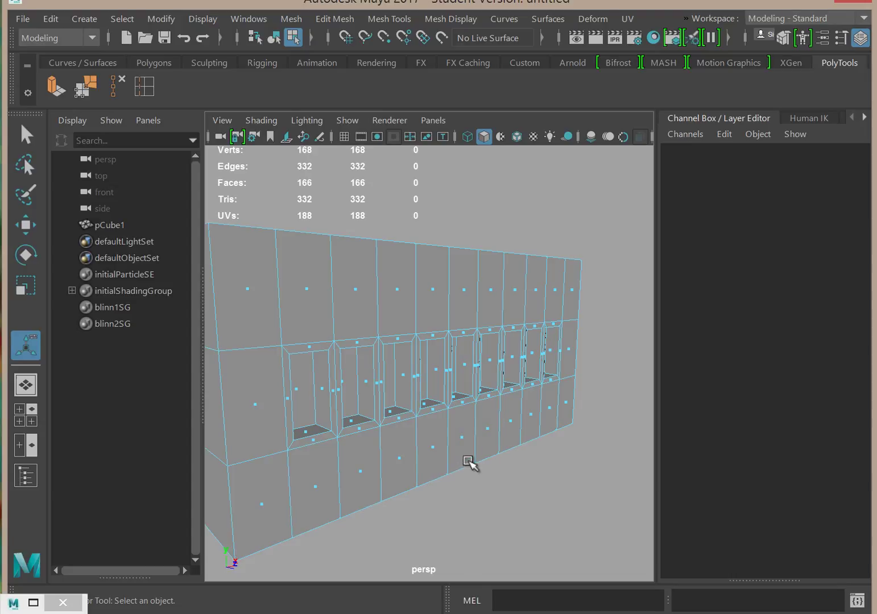
{"action": "left_click_drag", "start_coordinate": [487, 460], "coordinate": [380, 406], "text": "alt"}
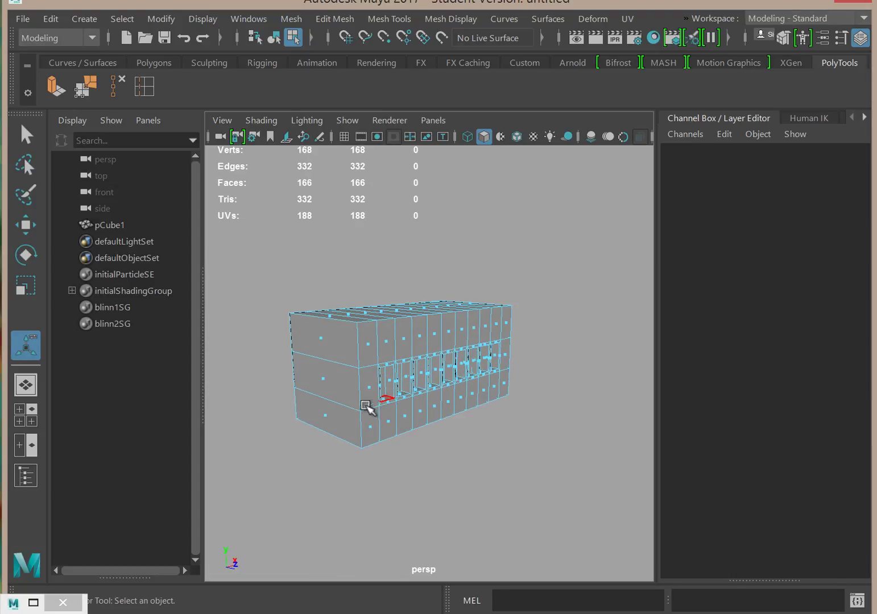
{"action": "mouse_move", "coordinate": [436, 492]}
{"action": "left_mouse_down", "text": "alt"}
{"action": "mouse_move", "coordinate": [415, 482]}
{"action": "mouse_move", "coordinate": [435, 483]}
{"action": "left_mouse_up", "text": "alt"}
{"action": "right_click_drag", "start_coordinate": [435, 484], "coordinate": [420, 444], "text": "alt"}
{"action": "left_click_drag", "start_coordinate": [422, 442], "coordinate": [501, 481], "text": "alt"}
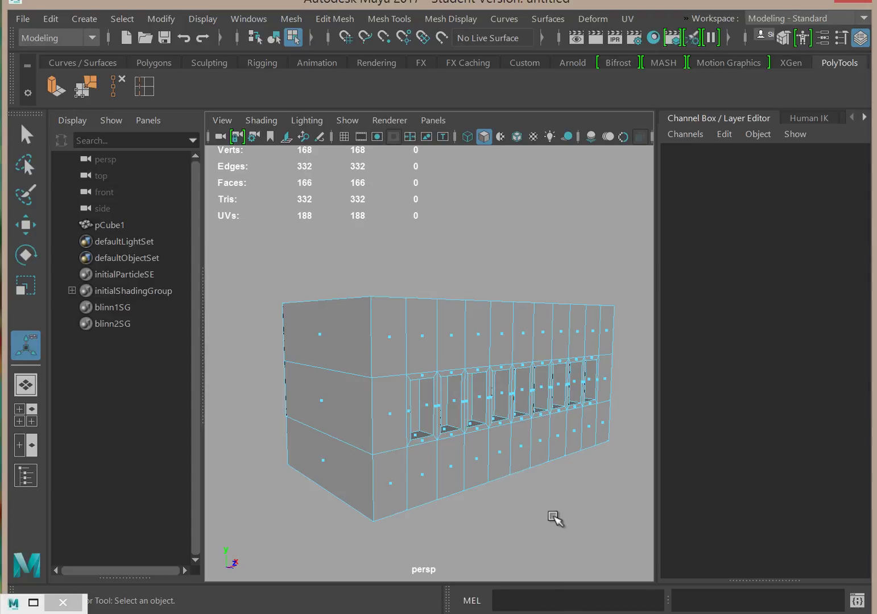
{"action": "left_click_drag", "start_coordinate": [518, 487], "coordinate": [626, 392], "text": "alt"}
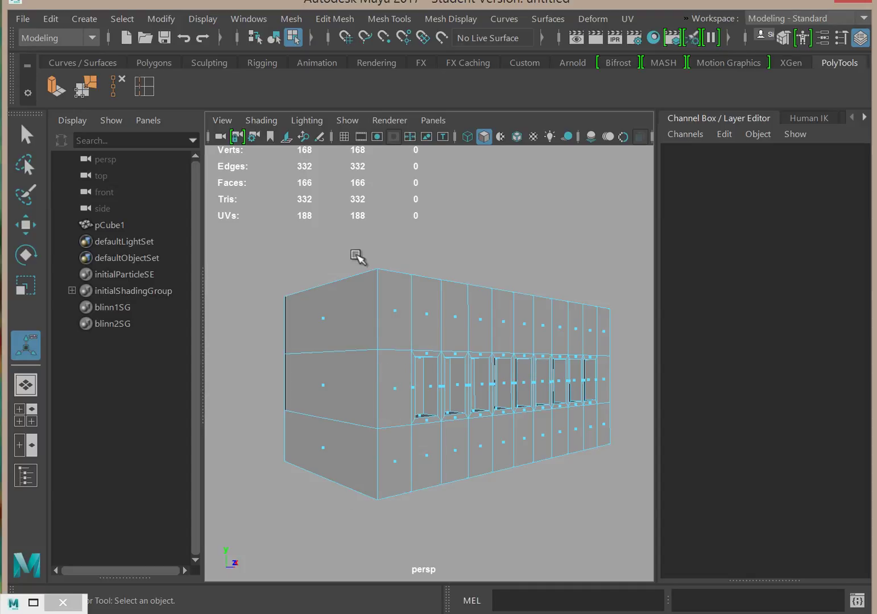
{"action": "middle_click_drag", "start_coordinate": [515, 515], "coordinate": [513, 534], "text": "alt"}
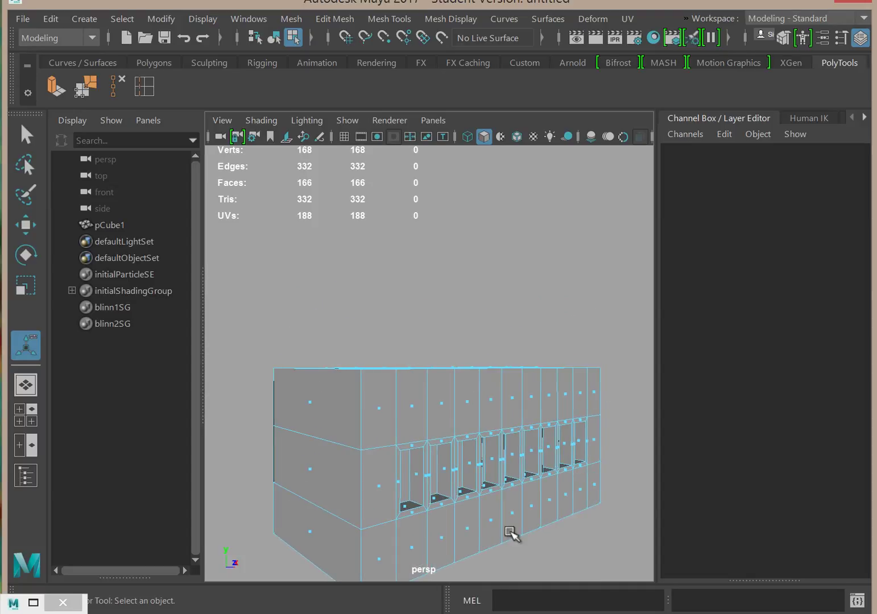
{"action": "right_click_drag", "start_coordinate": [513, 533], "coordinate": [388, 484], "text": "alt"}
{"action": "right_click_drag", "start_coordinate": [430, 431], "coordinate": [568, 459], "text": "alt"}
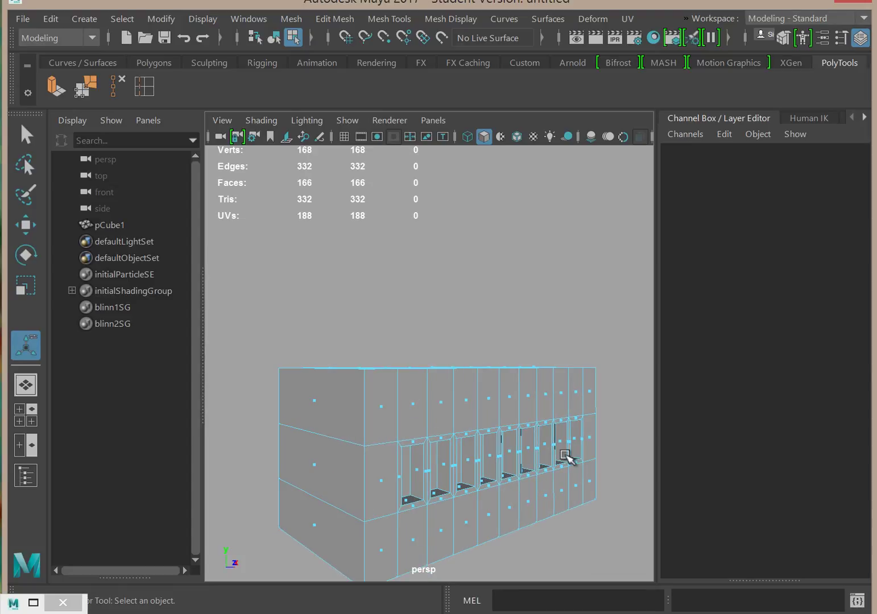
Create a polygon cube and raise it above the box to a Translate Y of about 47.956.
{"action": "left_click", "coordinate": [79, 18]}
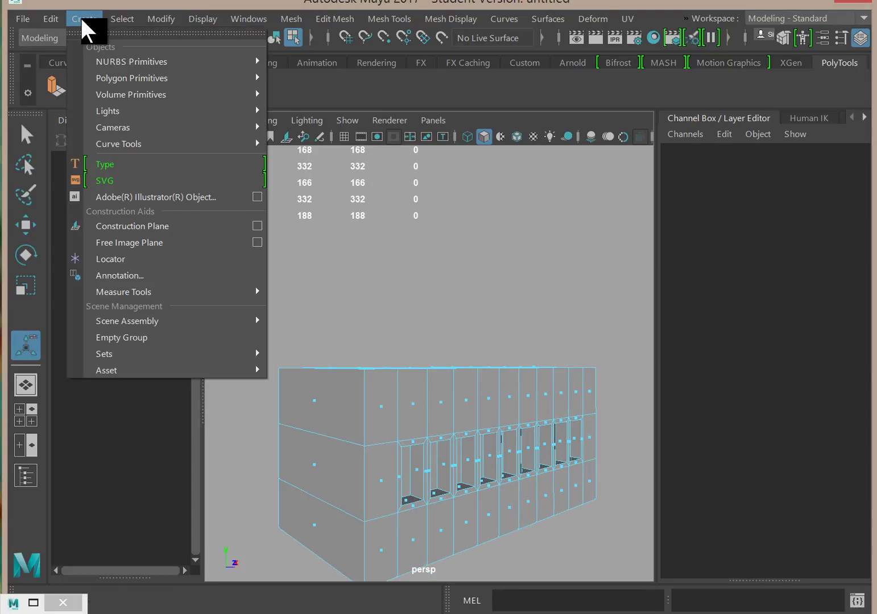
{"action": "mouse_move", "coordinate": [250, 95]}
{"action": "mouse_move", "coordinate": [234, 78]}
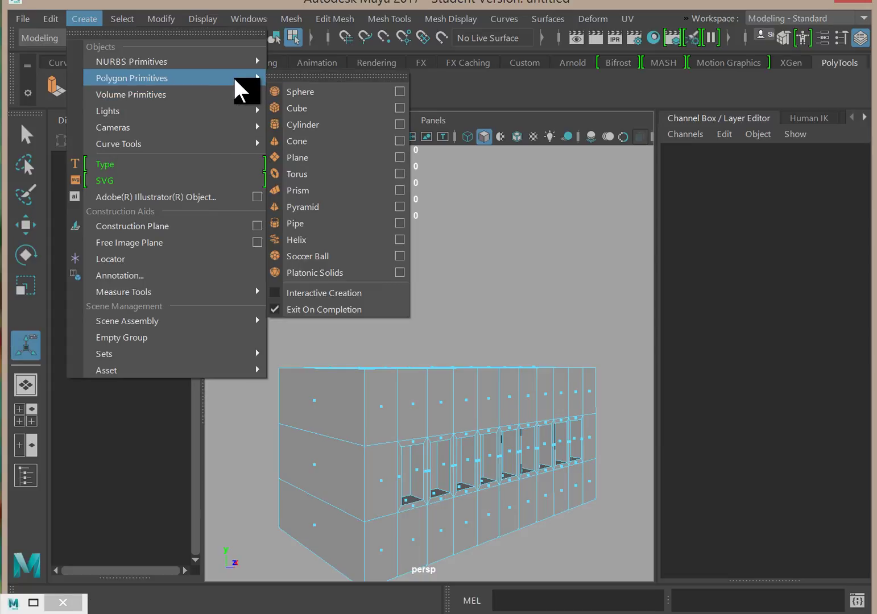
{"action": "left_click", "coordinate": [294, 108]}
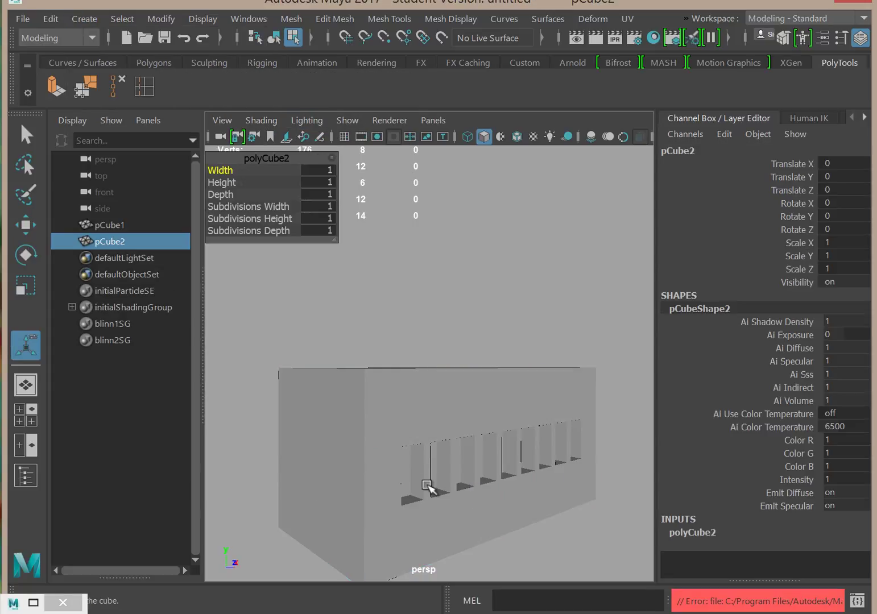
{"action": "key", "text": "w"}
{"action": "left_click_drag", "start_coordinate": [454, 362], "coordinate": [466, 209]}
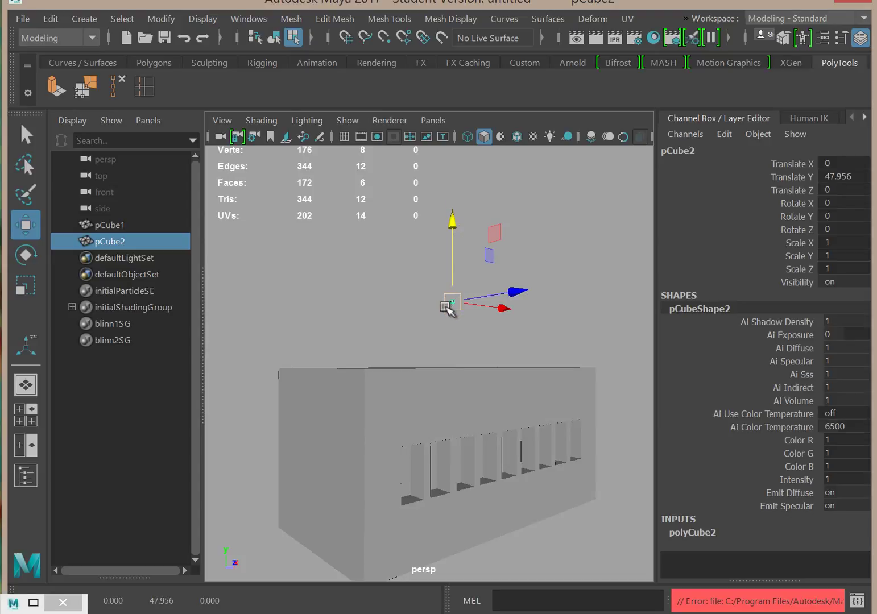
Scale the new cube uniformly to about 29.16 and assign the existing BuildingM material to it.
{"action": "key", "text": "r"}
{"action": "left_click_drag", "start_coordinate": [452, 300], "coordinate": [522, 313]}
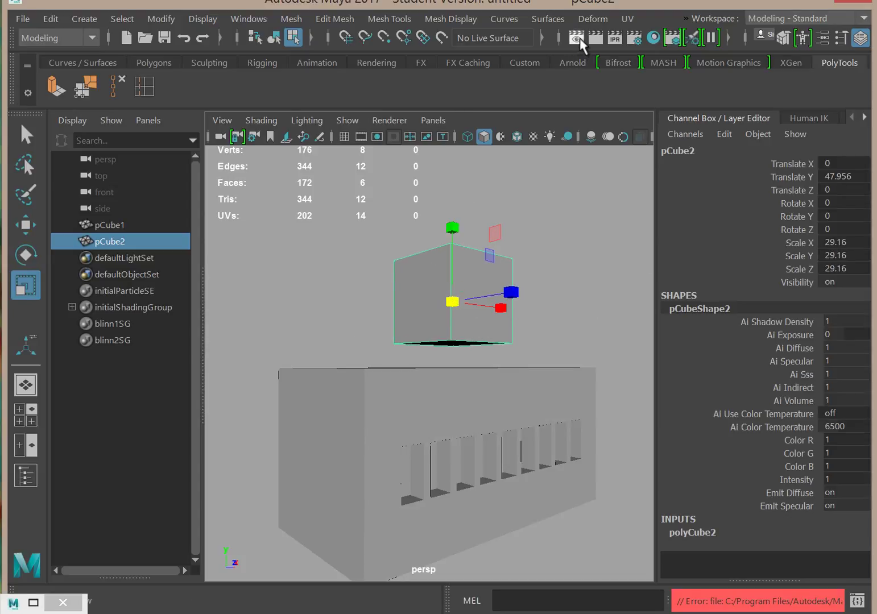
{"action": "right_click", "coordinate": [466, 322]}
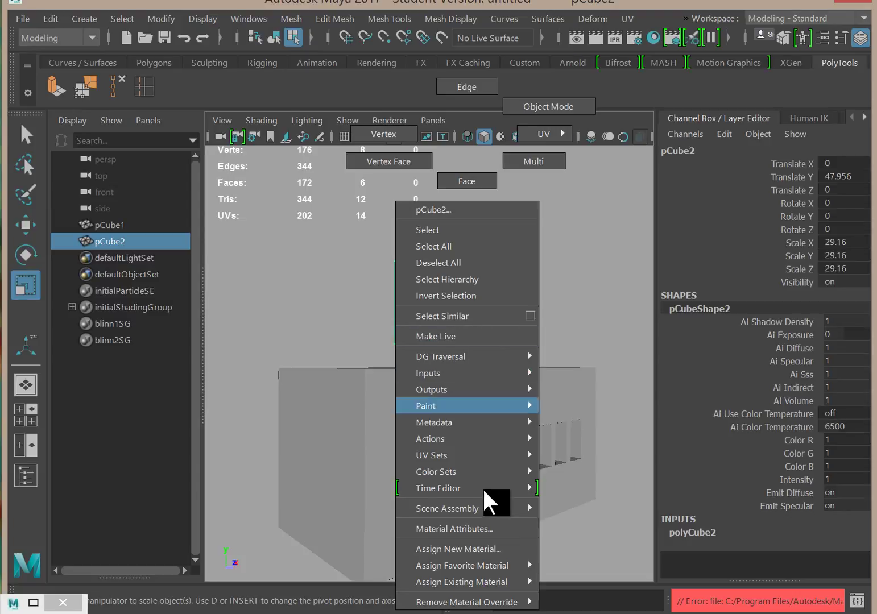
{"action": "mouse_move", "coordinate": [491, 568]}
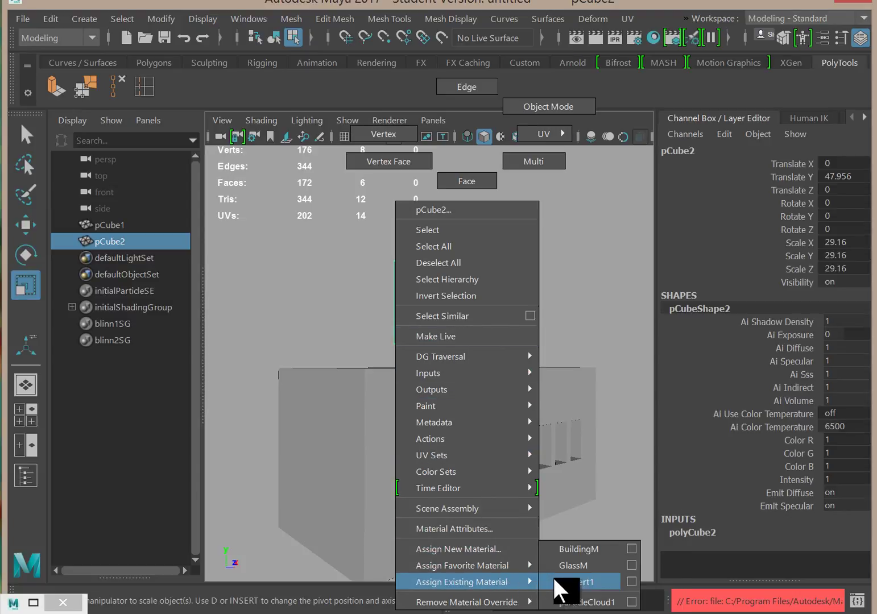
{"action": "left_click", "coordinate": [574, 551]}
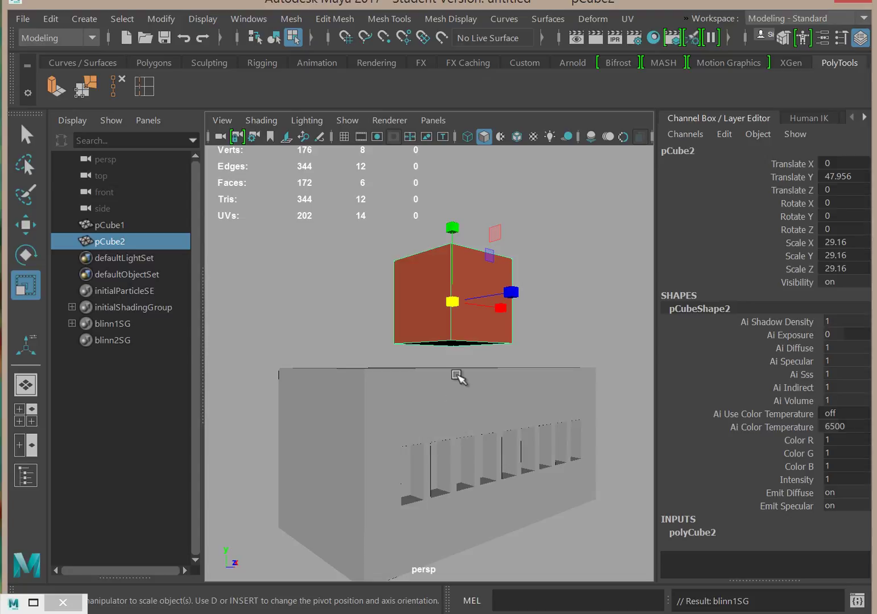
Return the windowed box to object mode and assign the existing BuildingM material to it.
{"action": "right_click", "coordinate": [469, 390]}
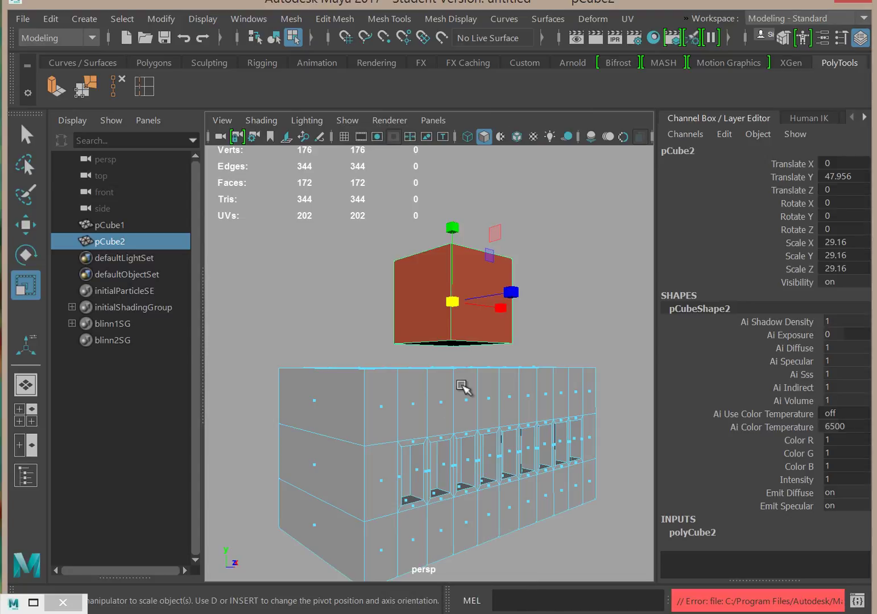
{"action": "right_click", "coordinate": [464, 387]}
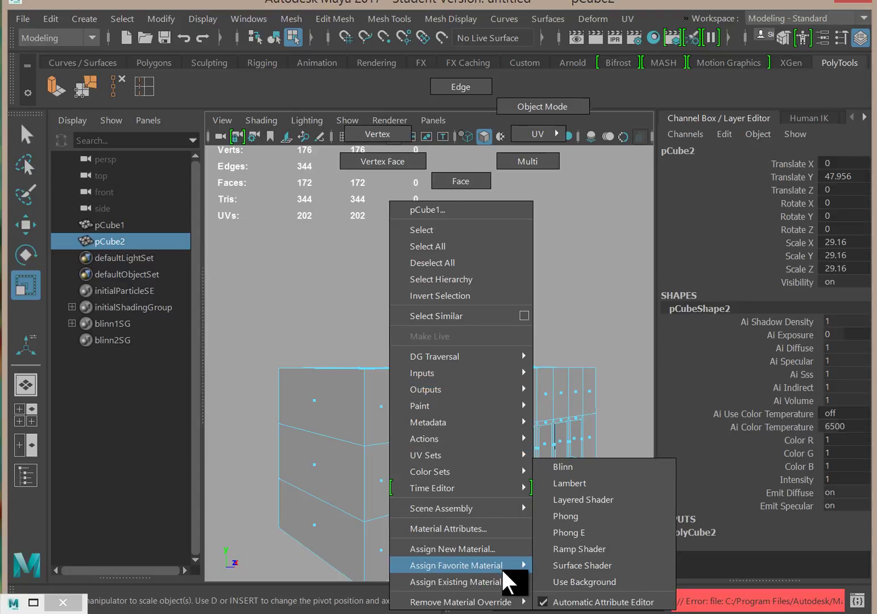
{"action": "mouse_move", "coordinate": [509, 586]}
{"action": "left_click", "coordinate": [573, 549]}
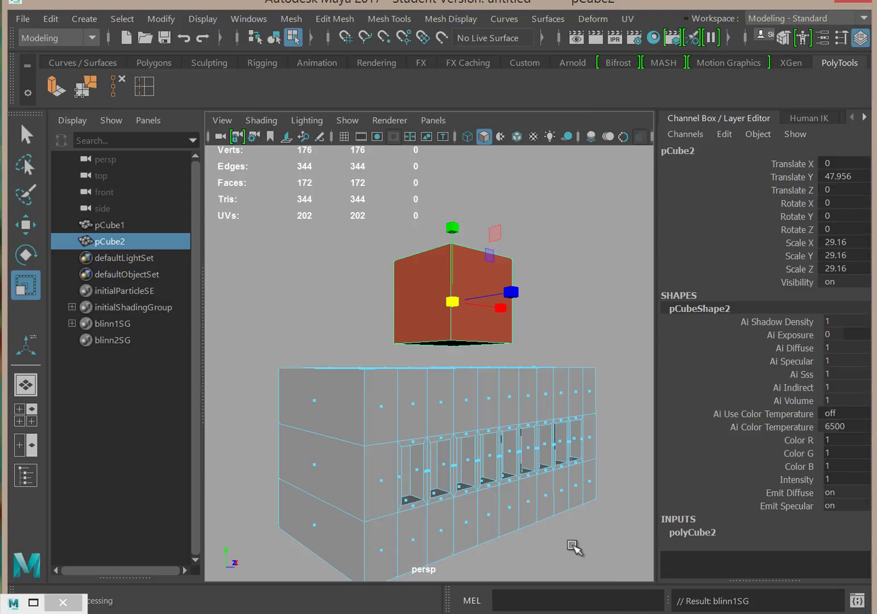
{"action": "right_click", "coordinate": [467, 415]}
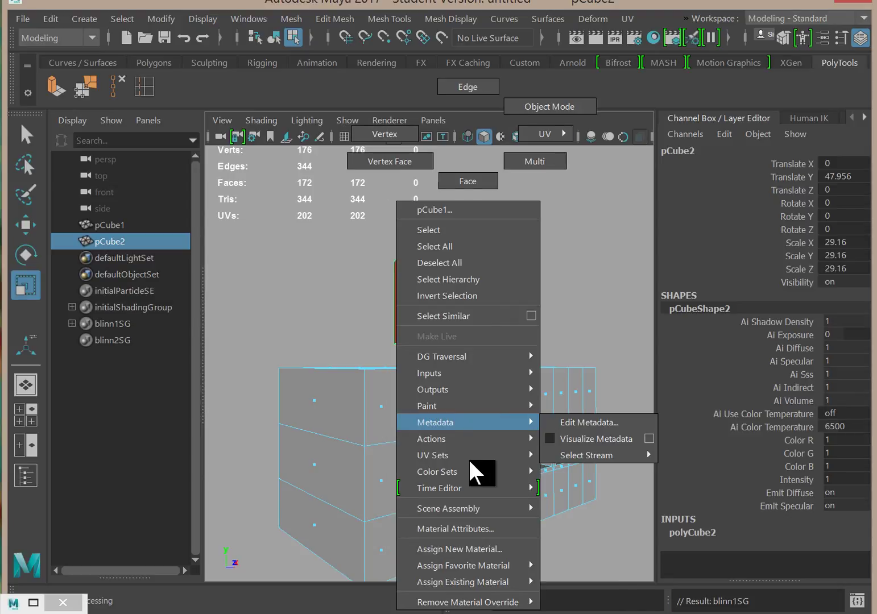
{"action": "mouse_move", "coordinate": [525, 180]}
{"action": "right_mouse_down"}
{"action": "mouse_move", "coordinate": [554, 90]}
{"action": "mouse_move", "coordinate": [547, 113]}
{"action": "right_mouse_up"}
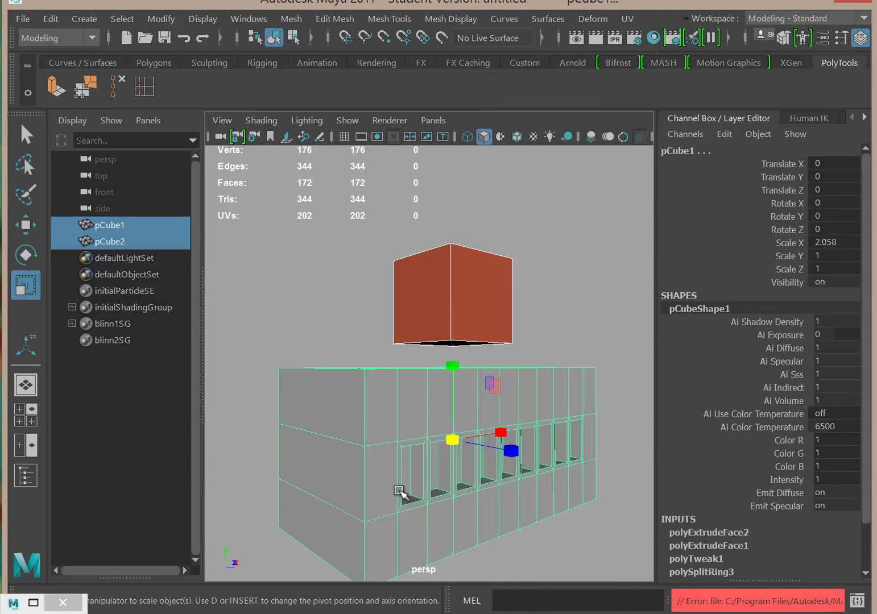
{"action": "right_click", "coordinate": [426, 431]}
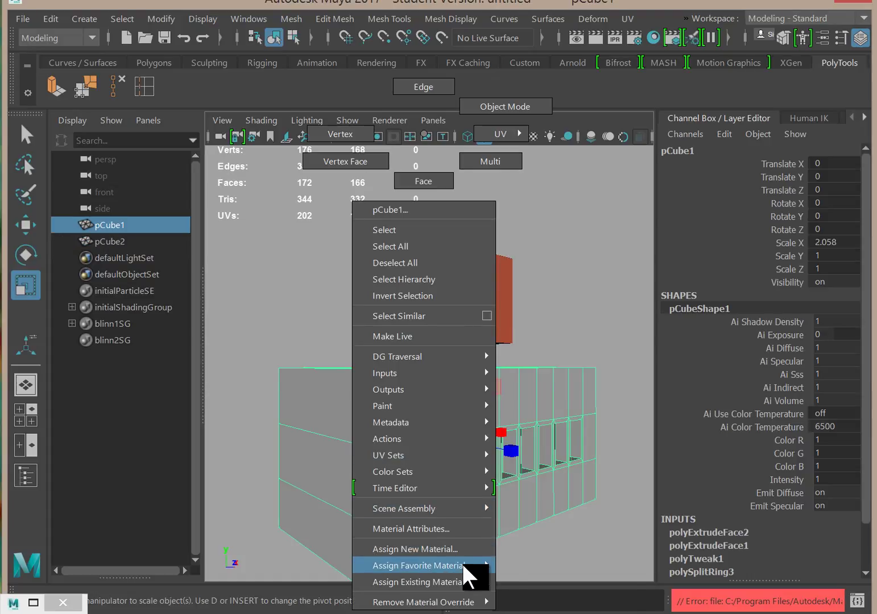
{"action": "mouse_move", "coordinate": [481, 564]}
{"action": "mouse_move", "coordinate": [488, 583]}
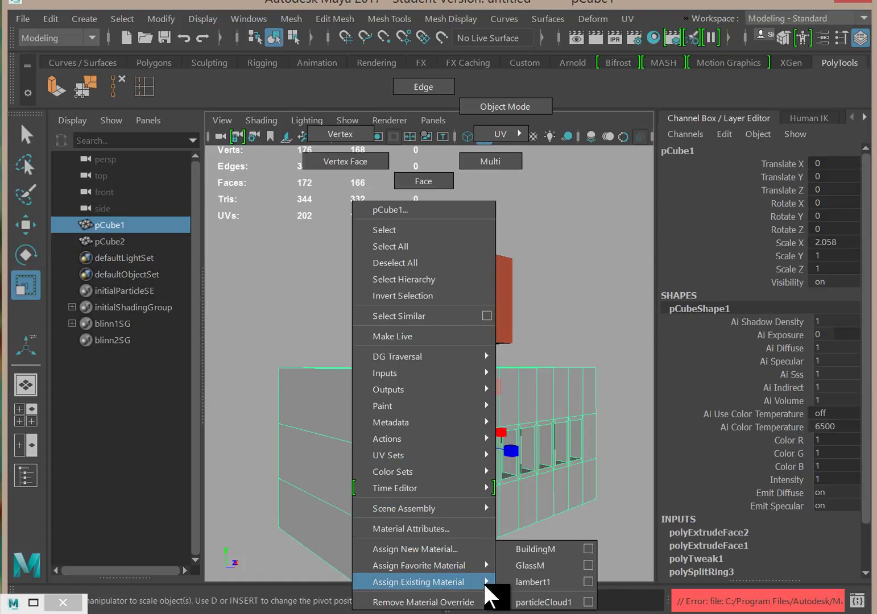
{"action": "left_click", "coordinate": [532, 558]}
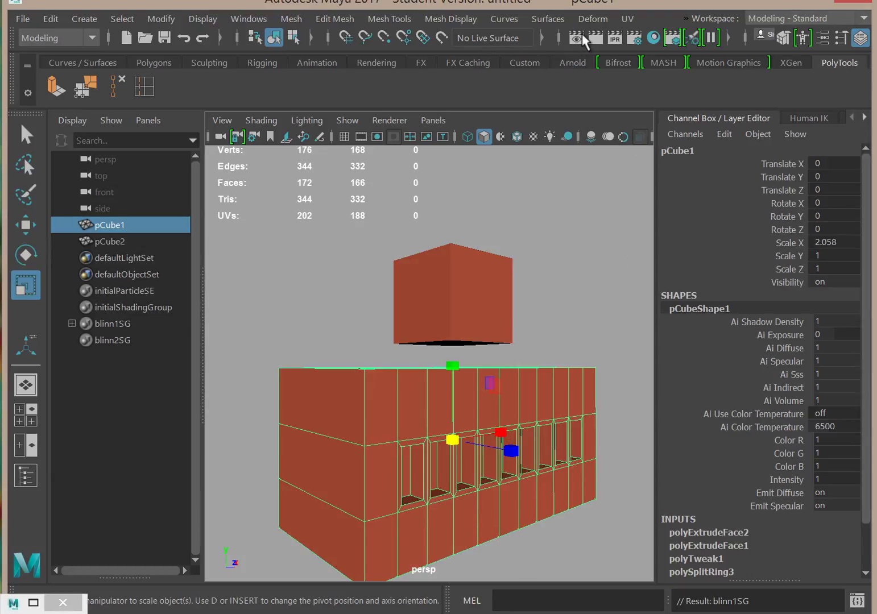
Render the current perspective view with Maya Software and move the render window clear of the model.
{"action": "left_click", "coordinate": [576, 38]}
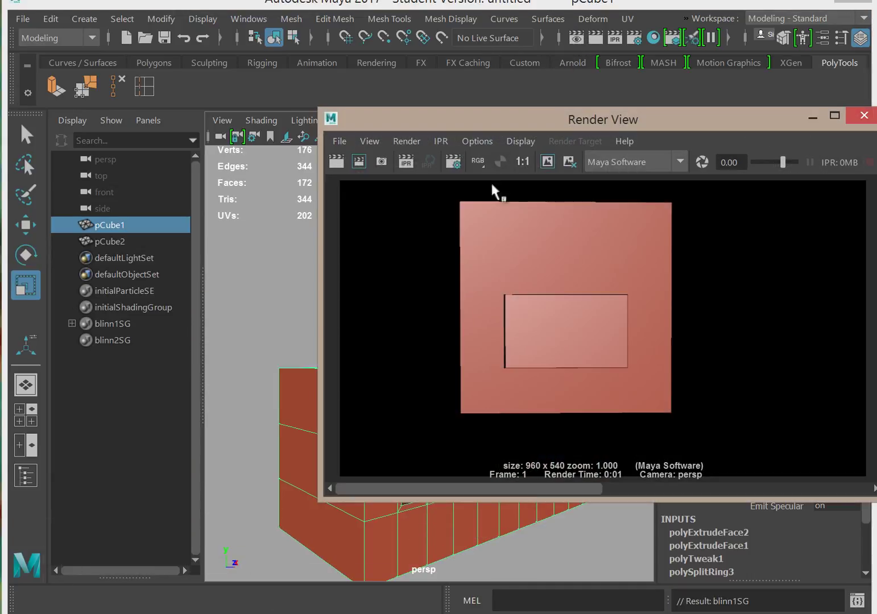
{"action": "left_click", "coordinate": [336, 162]}
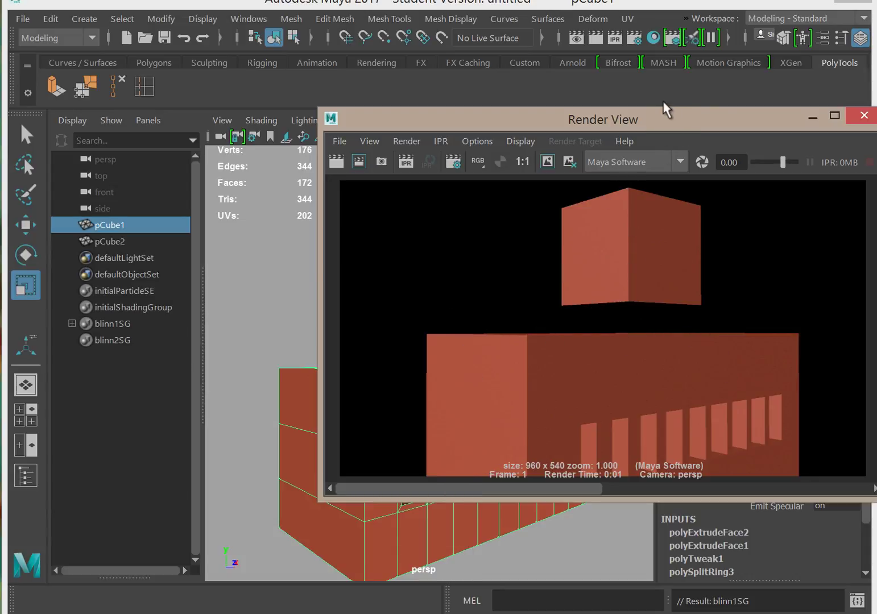
{"action": "left_click_drag", "start_coordinate": [700, 116], "coordinate": [538, 478]}
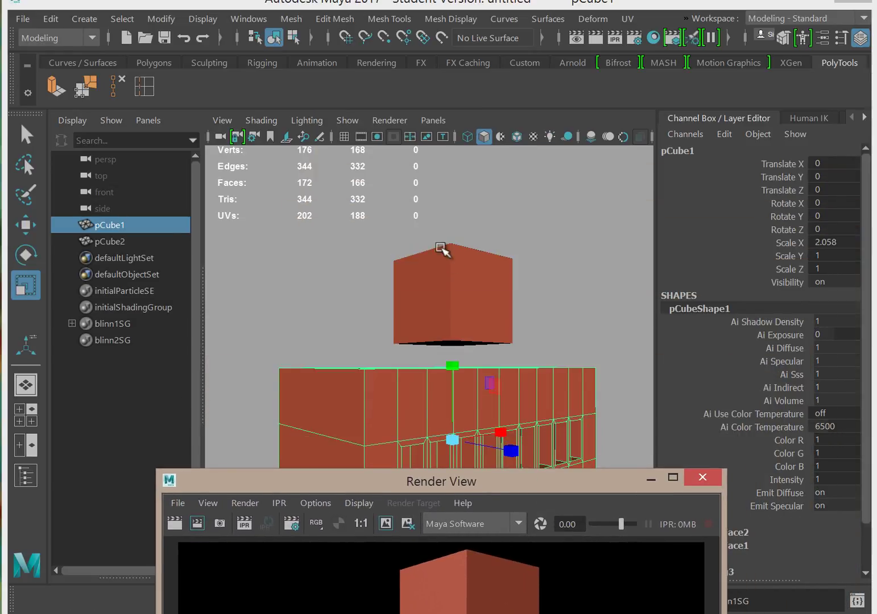
Bevel the cube above the building with a fractional width of 0.5 and 3 segments.
{"action": "left_click", "coordinate": [463, 296]}
{"action": "scroll", "coordinate": [595, 362], "scroll_direction": "up", "scroll_amount": 5}
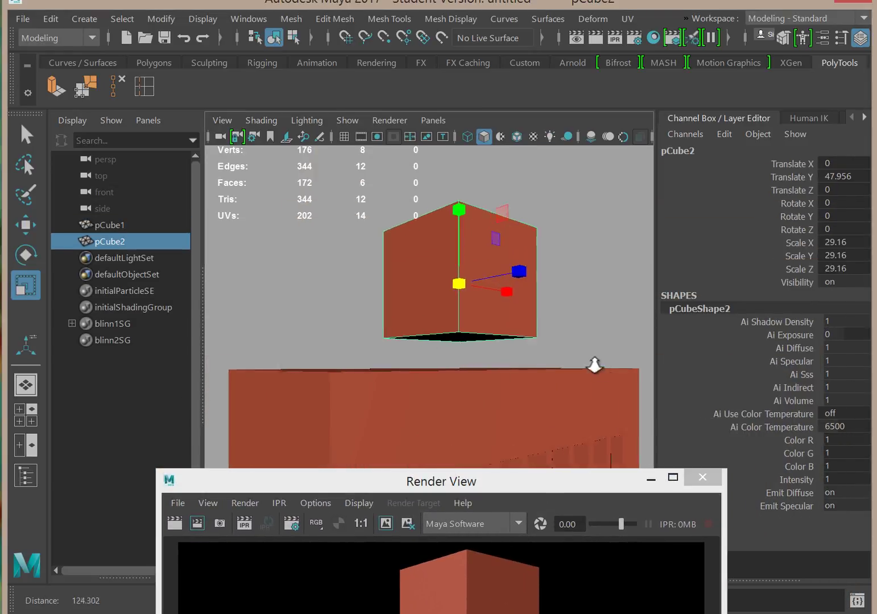
{"action": "middle_click_drag", "start_coordinate": [509, 276], "coordinate": [417, 439], "text": "alt"}
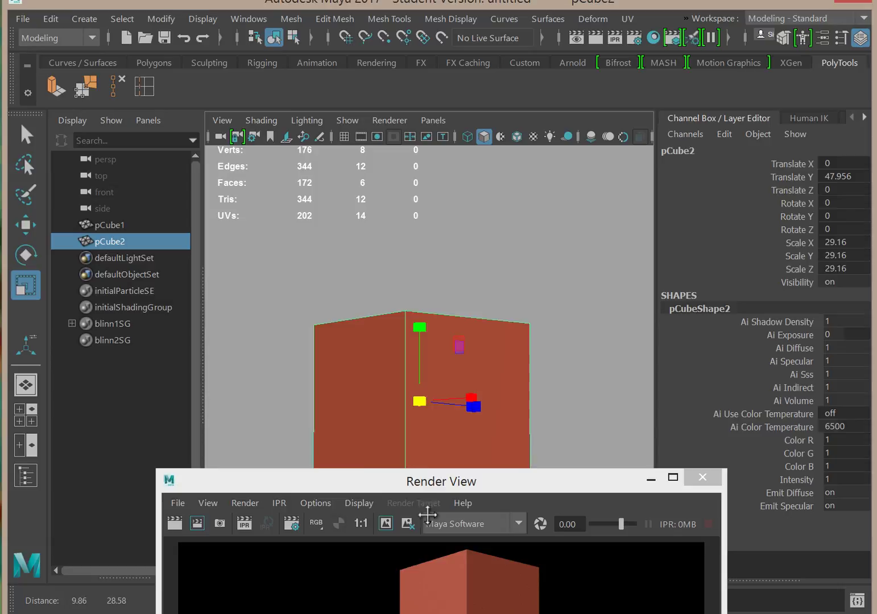
{"action": "left_click_drag", "start_coordinate": [417, 439], "coordinate": [398, 431], "text": "alt"}
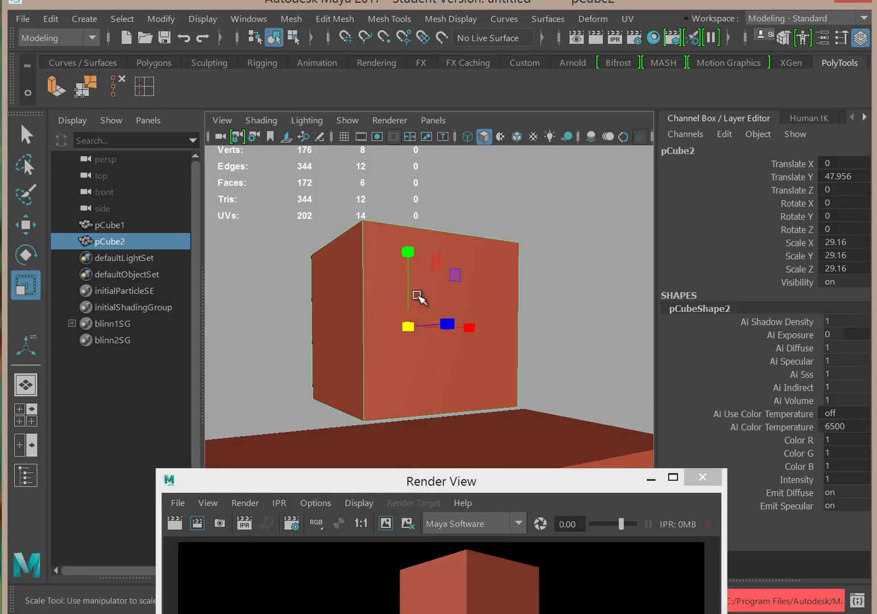
{"action": "left_click", "coordinate": [350, 19]}
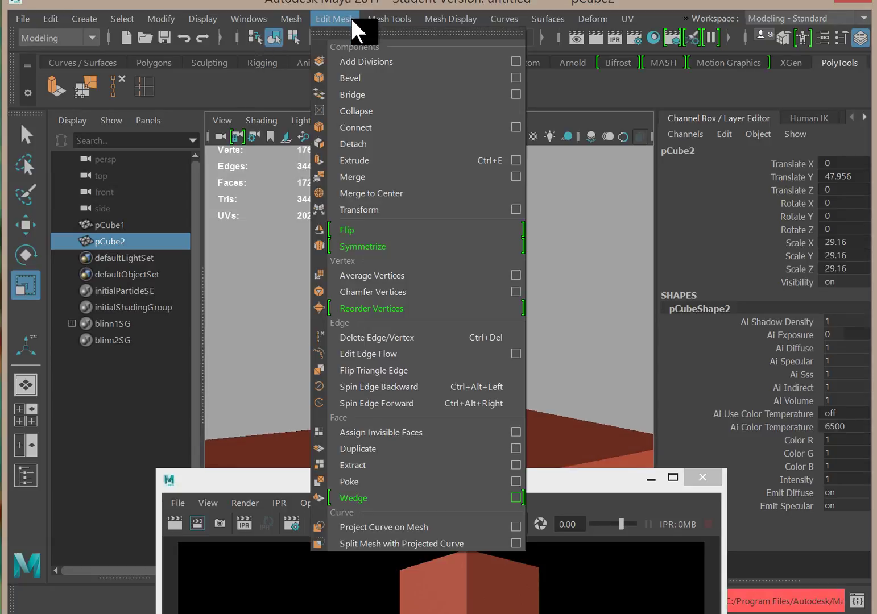
{"action": "left_click", "coordinate": [515, 78]}
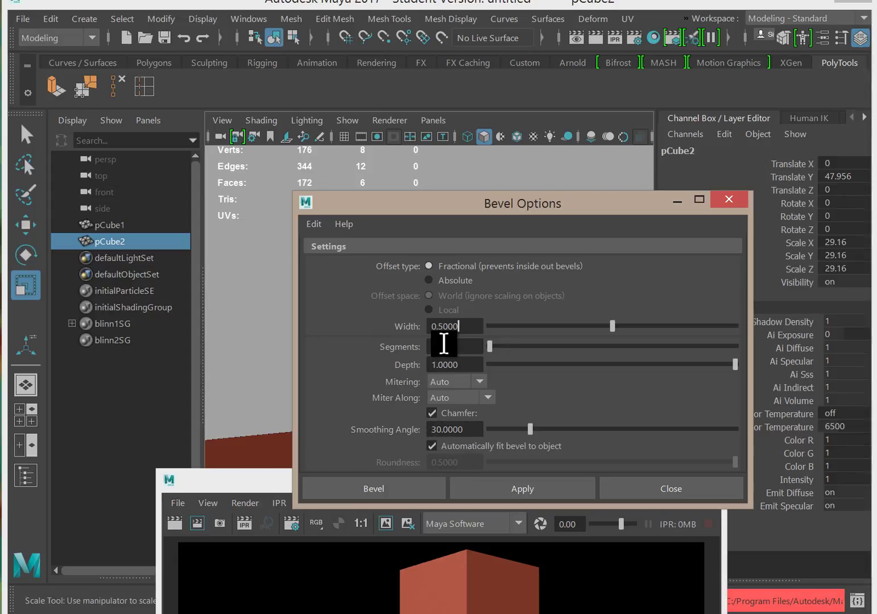
{"action": "key", "text": "Tab"}
{"action": "left_click", "coordinate": [518, 489]}
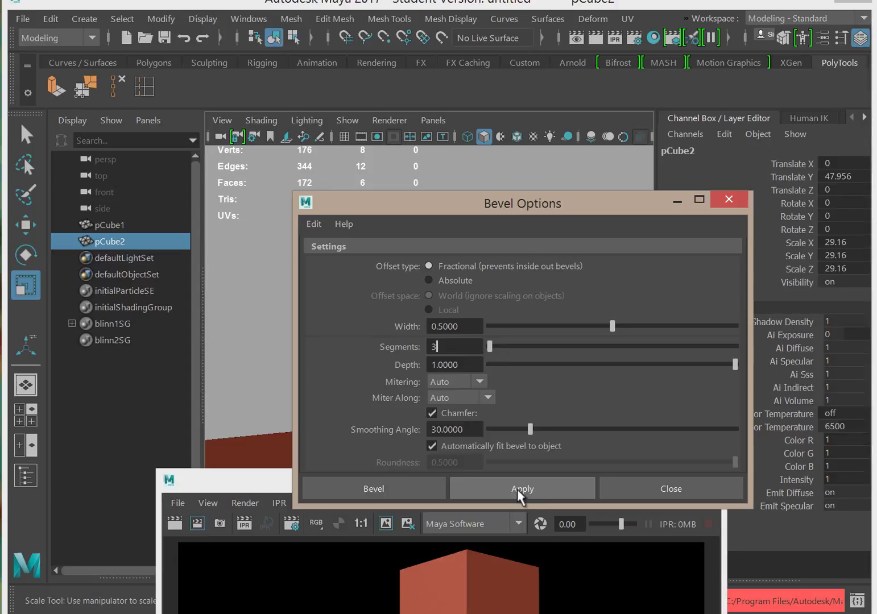
{"action": "left_click", "coordinate": [730, 198]}
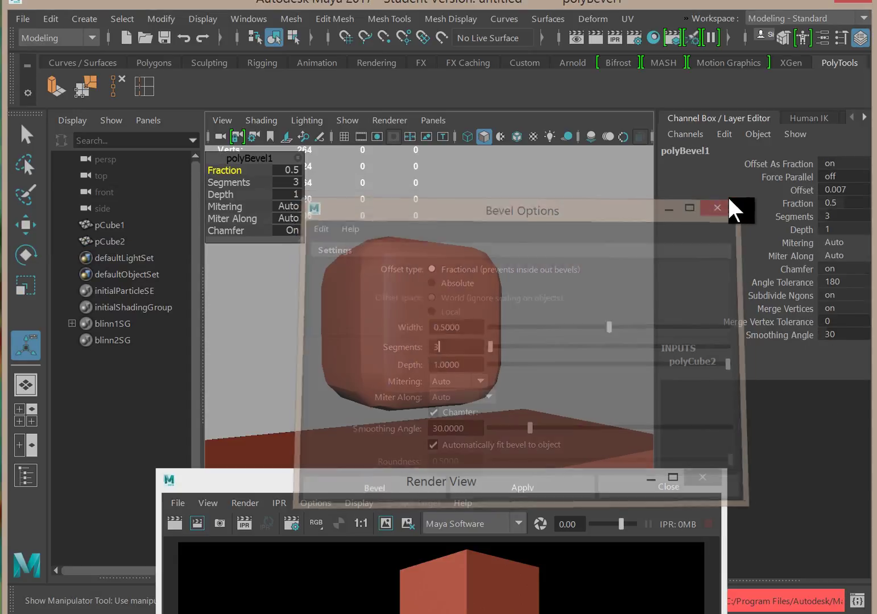
Expand the beveled cube's polyBevel1 settings, try a Fraction of 0, and undo that change.
{"action": "left_click", "coordinate": [402, 324]}
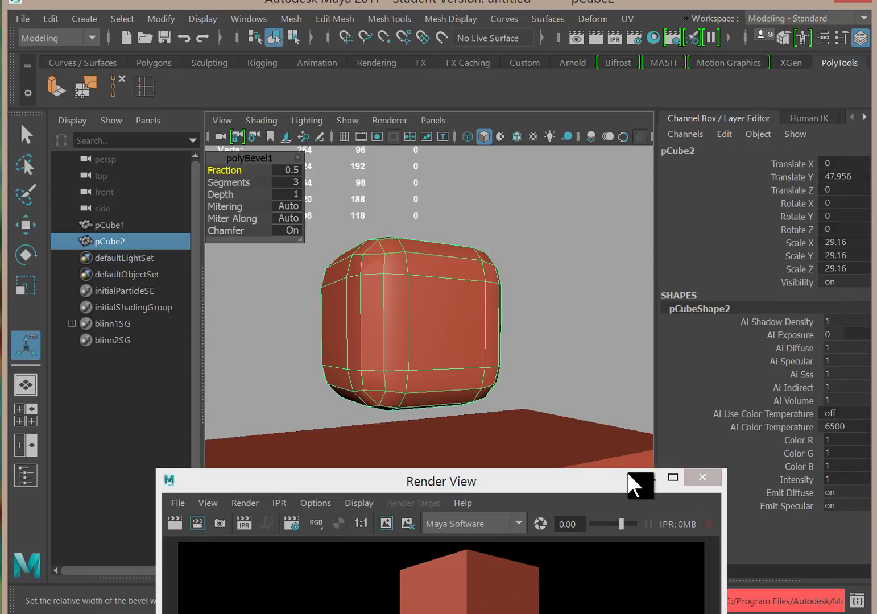
{"action": "left_click_drag", "start_coordinate": [597, 480], "coordinate": [452, 496]}
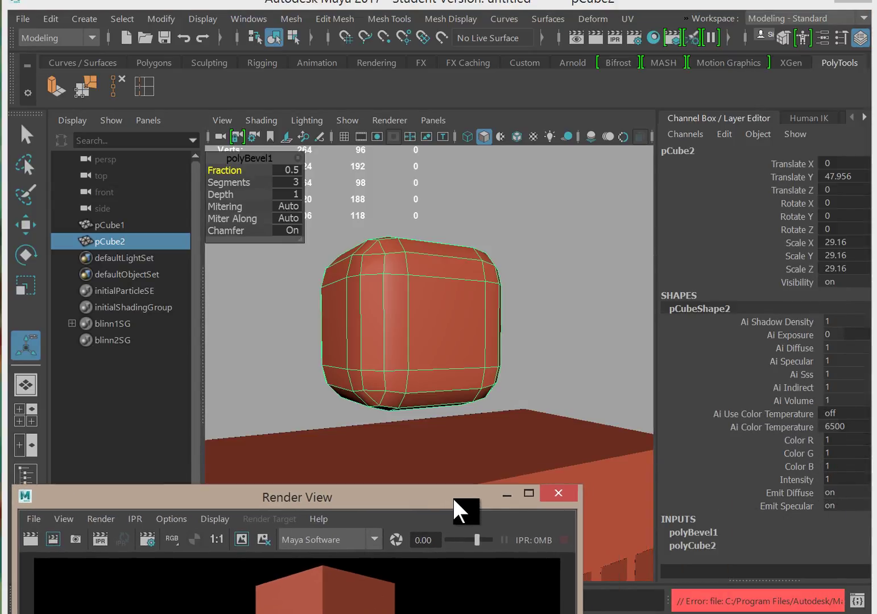
{"action": "left_click", "coordinate": [707, 531]}
{"action": "left_click_drag", "start_coordinate": [866, 410], "coordinate": [862, 555]}
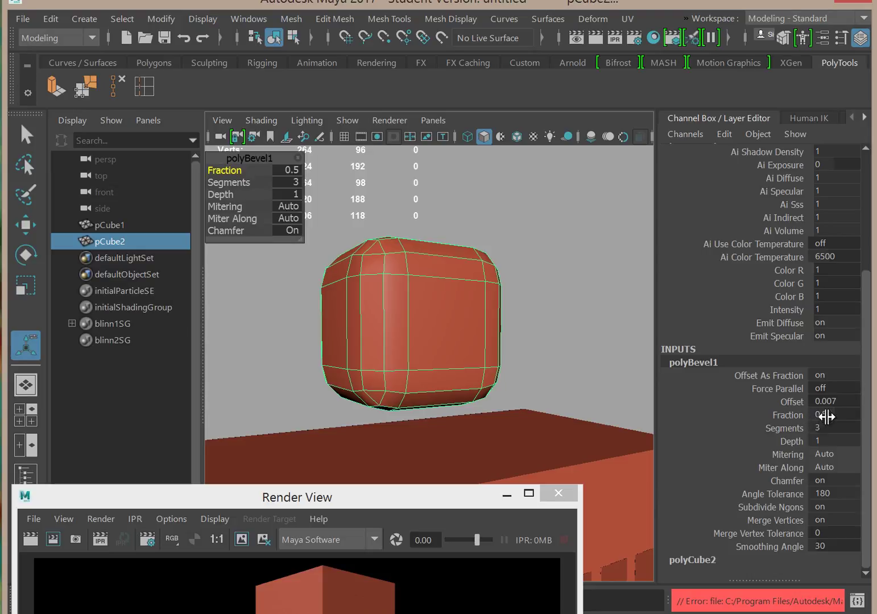
{"action": "left_click_drag", "start_coordinate": [840, 415], "coordinate": [831, 414], "text": "ctrl"}
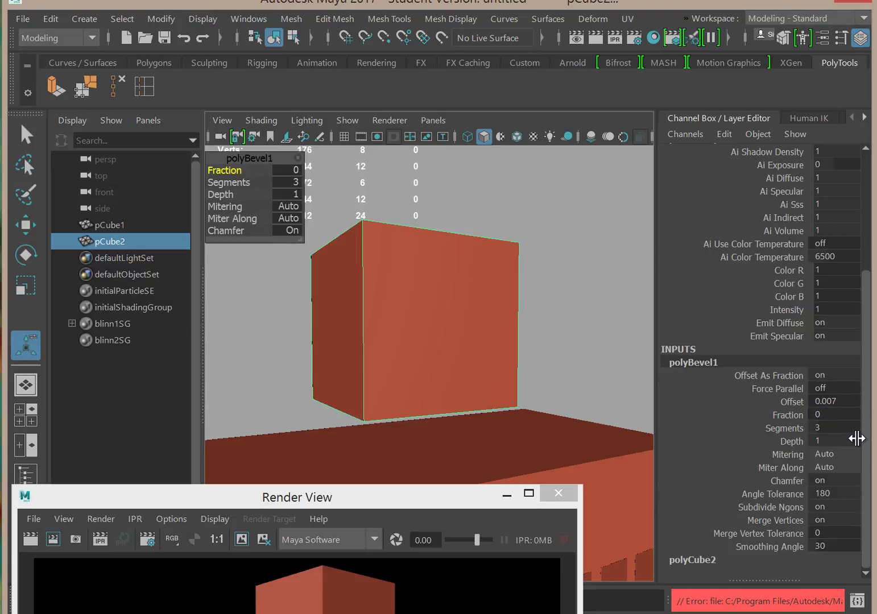
{"action": "key", "text": "ctrl+z"}
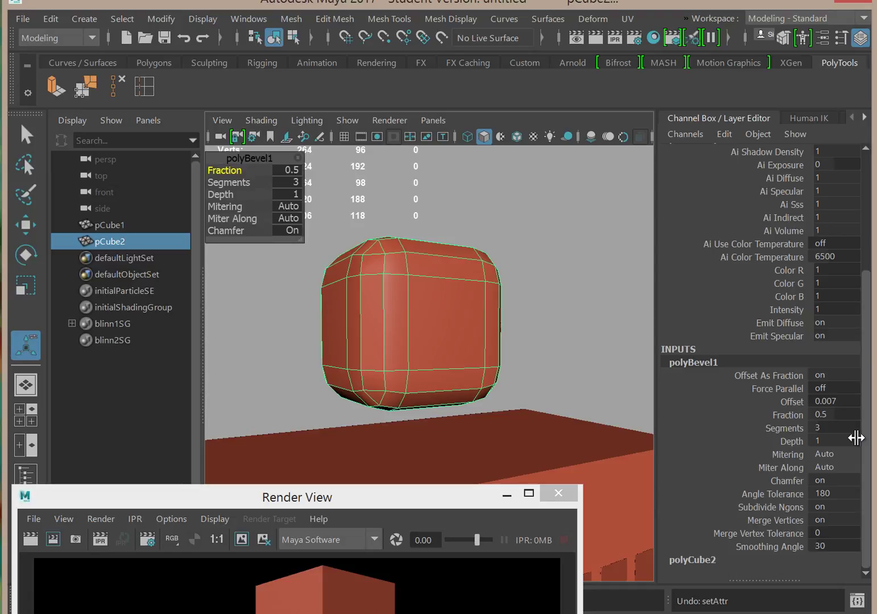
Set the cube's bevel Offset to 0.001 and its Fraction to 0.01.
{"action": "double_click", "coordinate": [845, 401]}
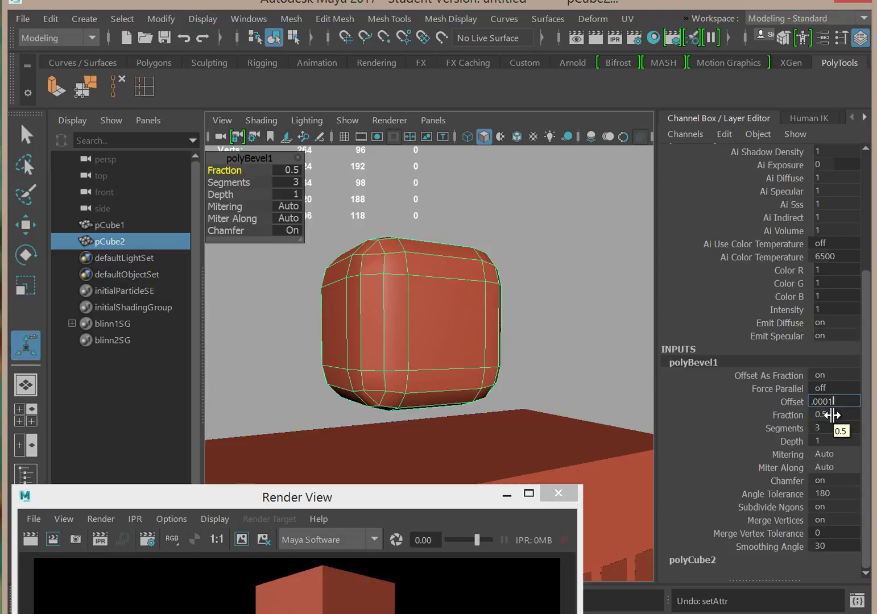
{"action": "key", "text": "Return"}
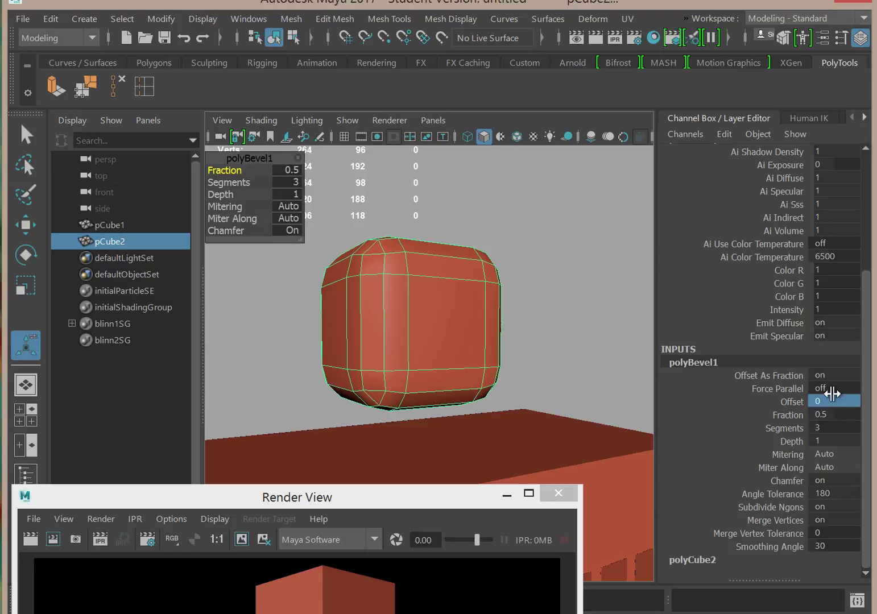
{"action": "double_click", "coordinate": [837, 402]}
{"action": "type", "text": ".001"}
{"action": "key", "text": "Return"}
{"action": "double_click", "coordinate": [847, 418]}
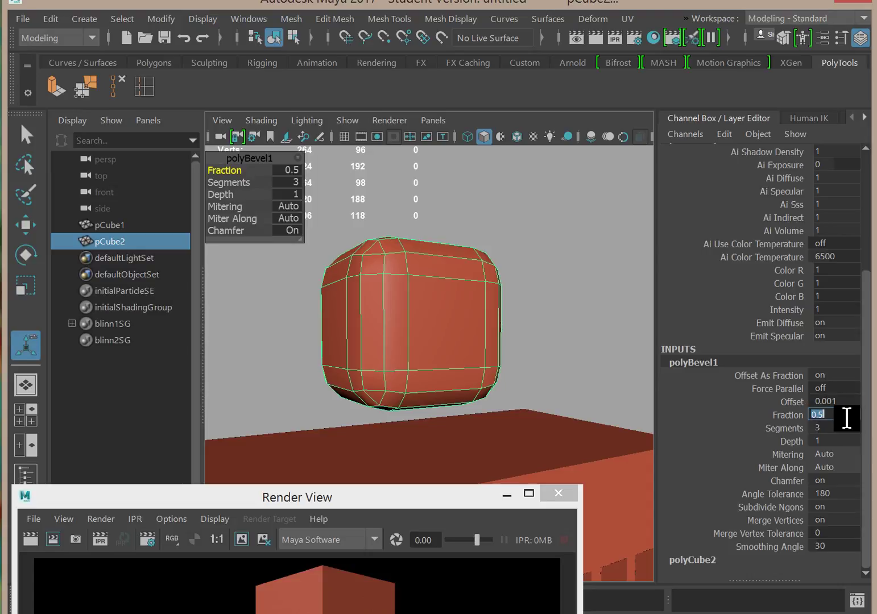
{"action": "type", "text": ".01"}
{"action": "key", "text": "Return"}
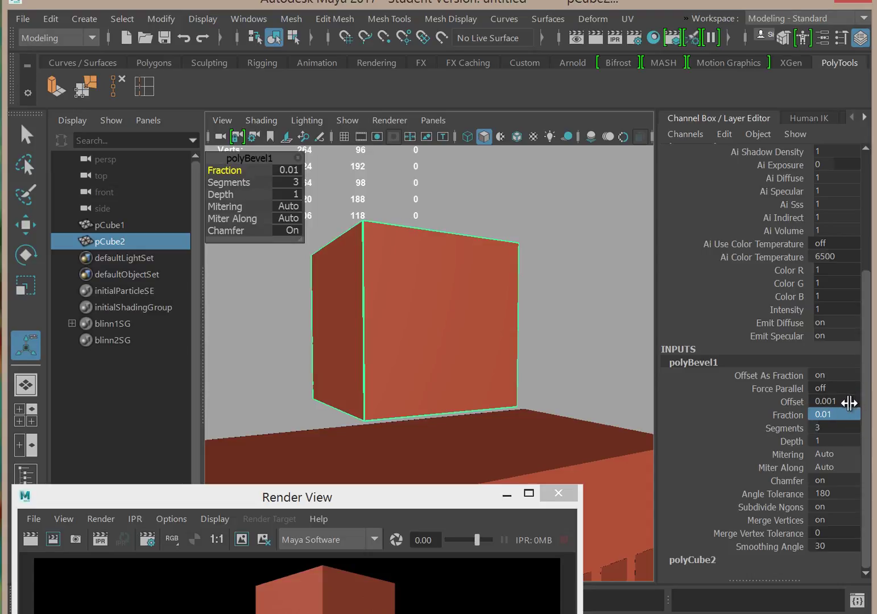
Render the beveled cube close up with Maya Software to examine its edges, and clear the render window away.
{"action": "key", "text": "x"}
{"action": "right_click_drag", "start_coordinate": [441, 308], "coordinate": [603, 294]}
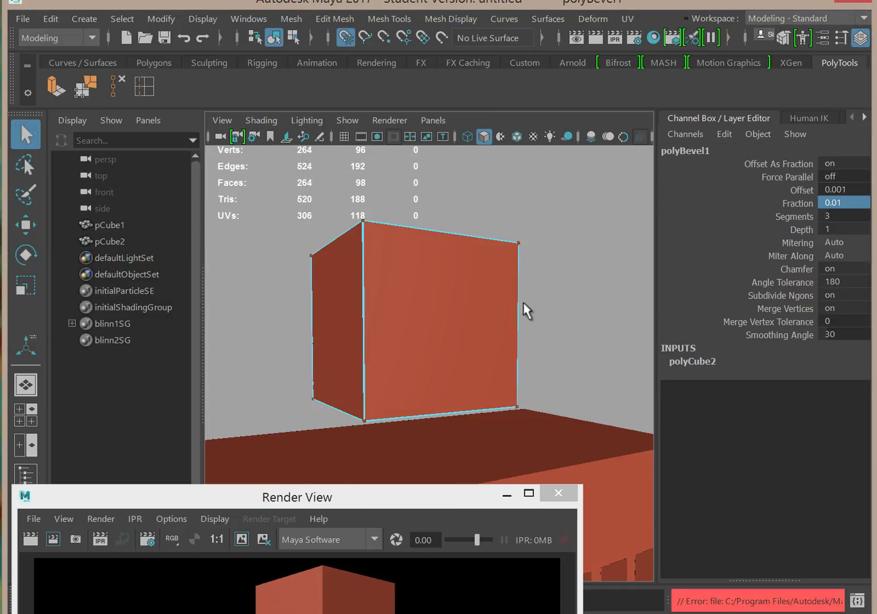
{"action": "left_click_drag", "start_coordinate": [476, 328], "coordinate": [514, 194], "text": "alt"}
{"action": "left_click", "coordinate": [417, 497]}
{"action": "left_click", "coordinate": [338, 237]}
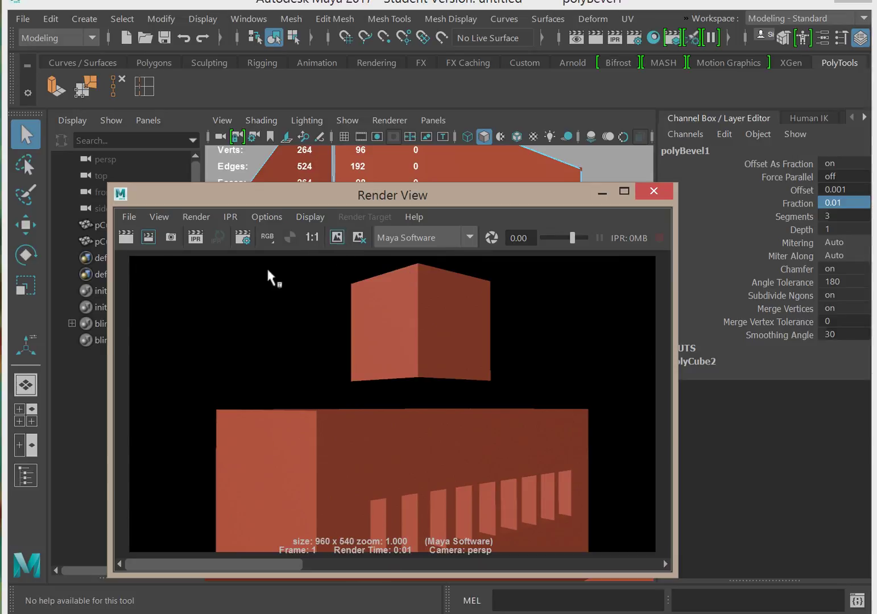
{"action": "left_click", "coordinate": [125, 237]}
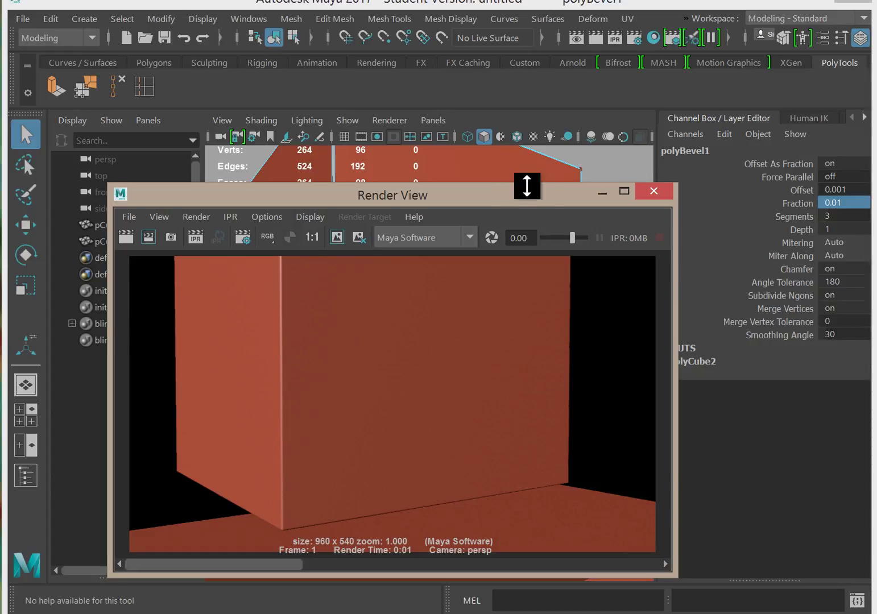
{"action": "left_click_drag", "start_coordinate": [512, 196], "coordinate": [479, 263]}
{"action": "left_click", "coordinate": [569, 259]}
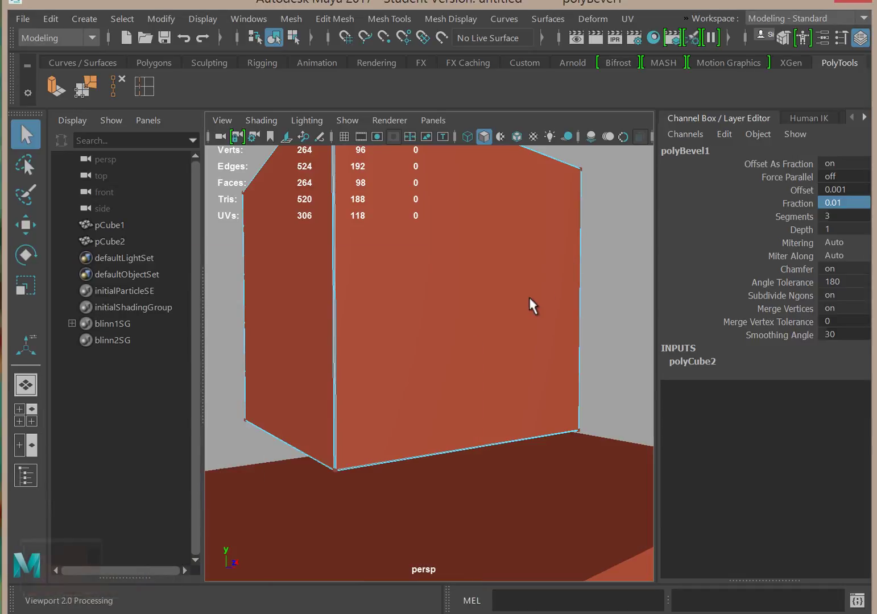
Return the beveled cube to object mode and delete it.
{"action": "right_click_drag", "start_coordinate": [548, 284], "coordinate": [613, 111]}
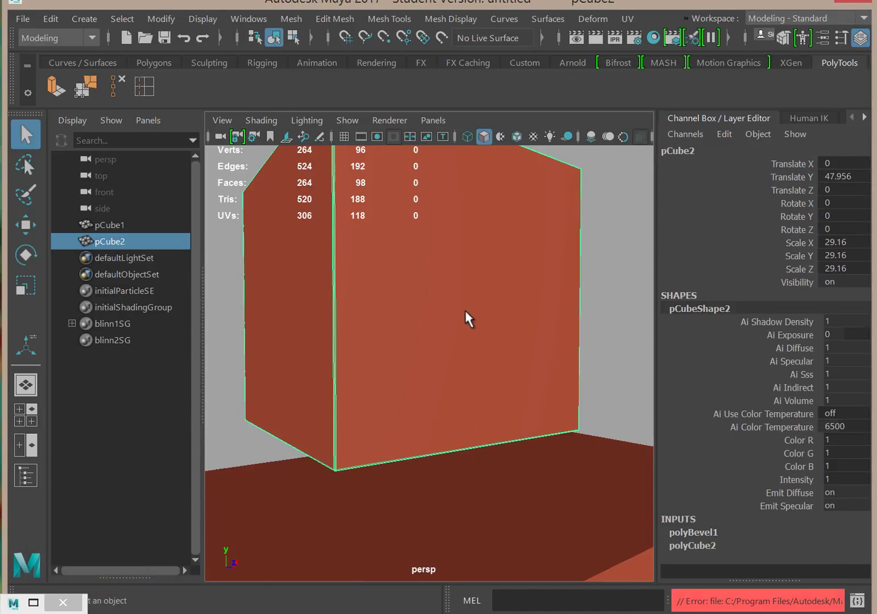
{"action": "key", "text": "Delete"}
Try beveling the whole building with the default Bevel operation.
{"action": "left_click", "coordinate": [425, 502]}
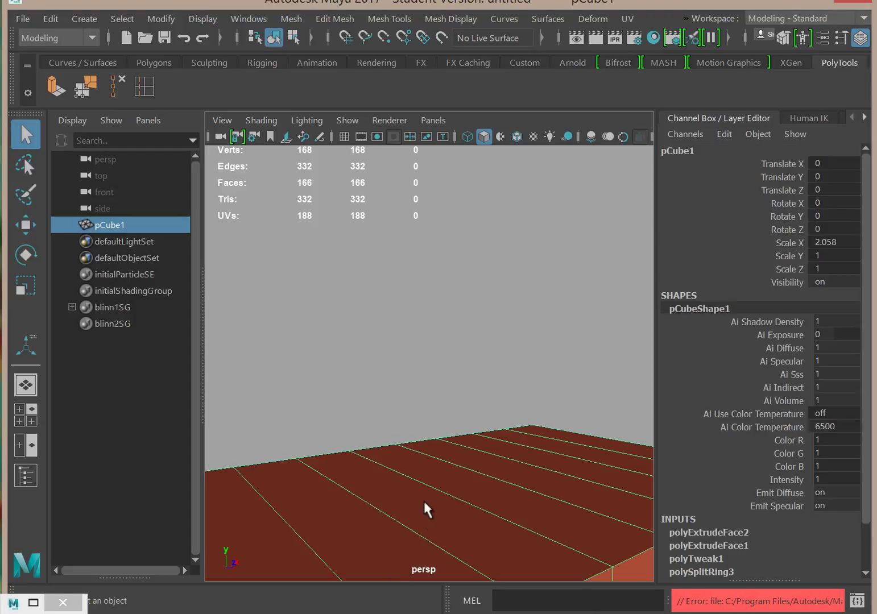
{"action": "left_click_drag", "start_coordinate": [434, 514], "coordinate": [399, 307], "text": "alt"}
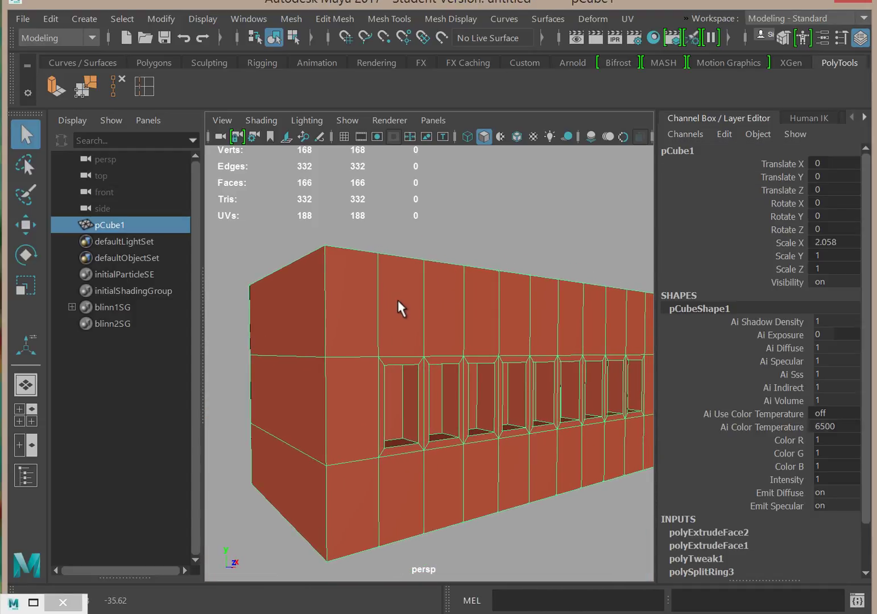
{"action": "left_click", "coordinate": [337, 18]}
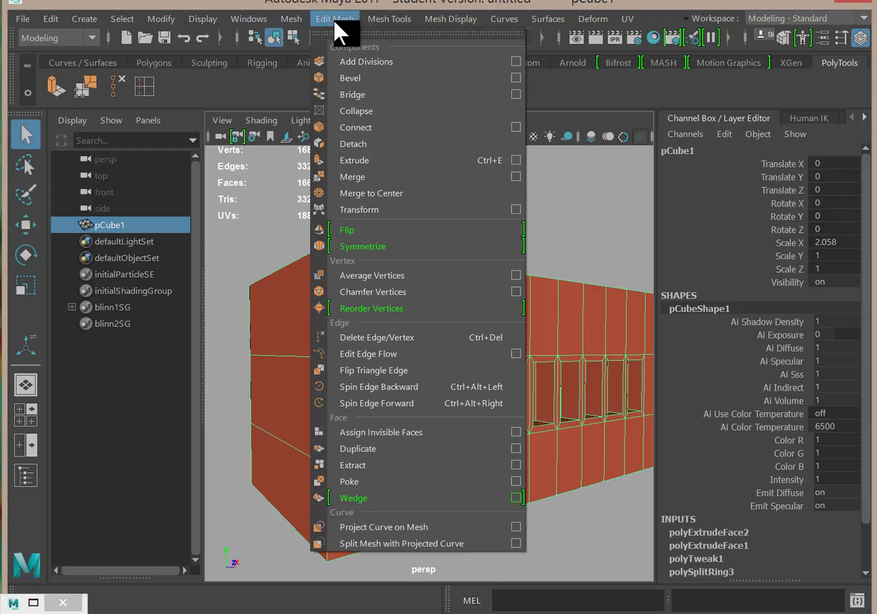
{"action": "left_click", "coordinate": [354, 74]}
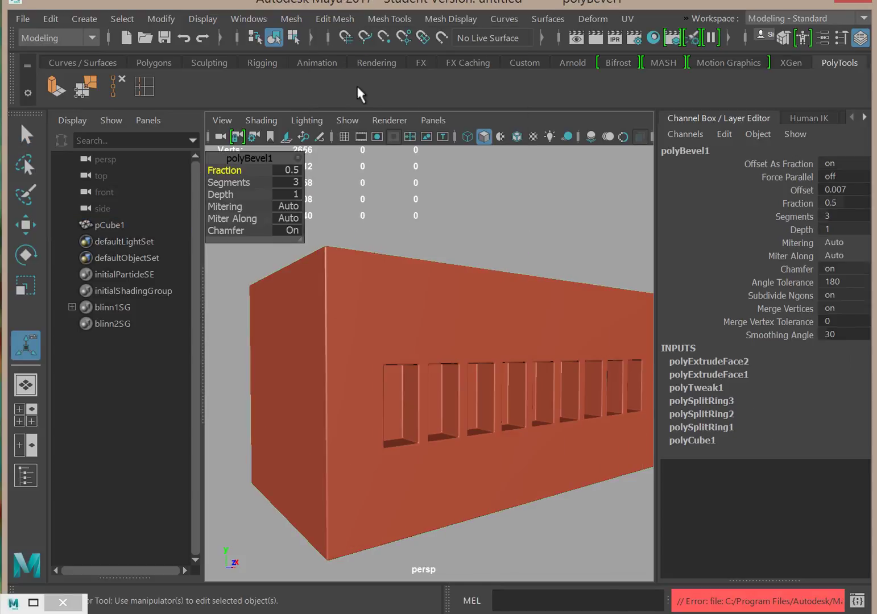
Expand the building's polyBevel1 settings and turn Chamfer off.
{"action": "left_click", "coordinate": [367, 463]}
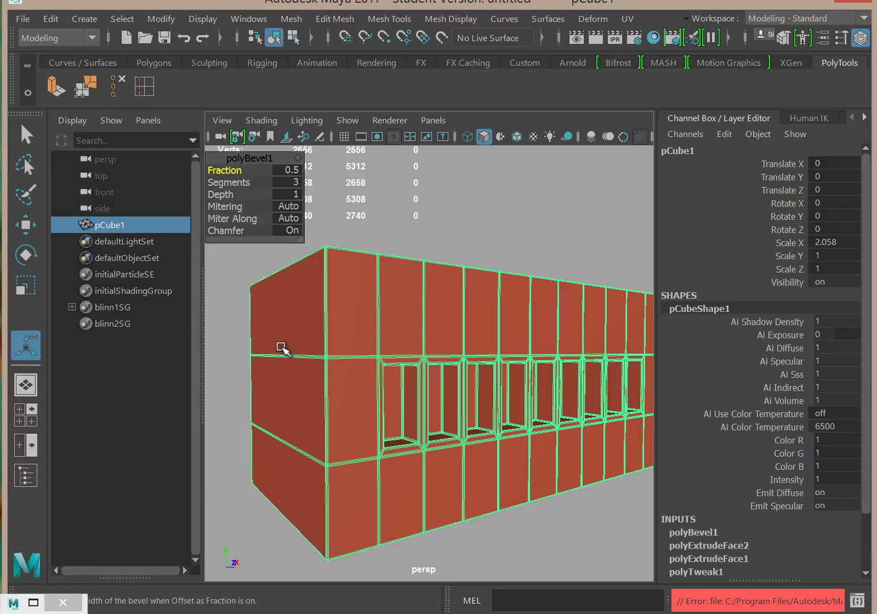
{"action": "right_click_drag", "start_coordinate": [307, 451], "coordinate": [378, 443], "text": "alt"}
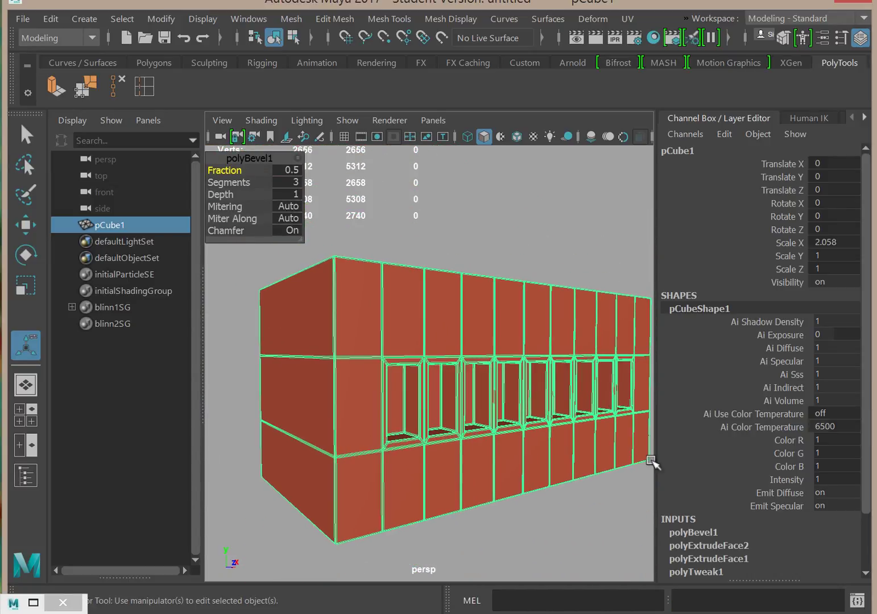
{"action": "left_click", "coordinate": [746, 545]}
{"action": "left_click", "coordinate": [704, 467]}
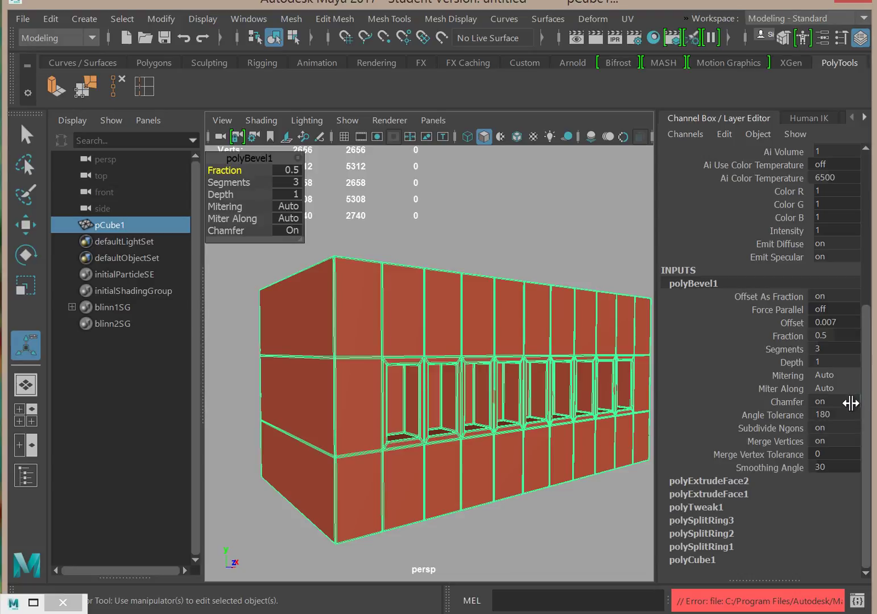
{"action": "left_click", "coordinate": [834, 401]}
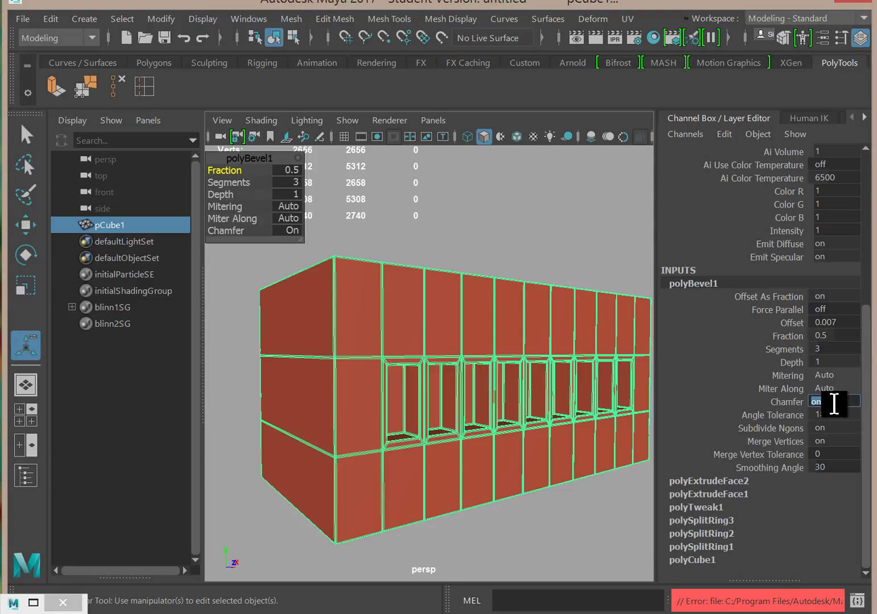
{"action": "type", "text": "0"}
{"action": "key", "text": "Return"}
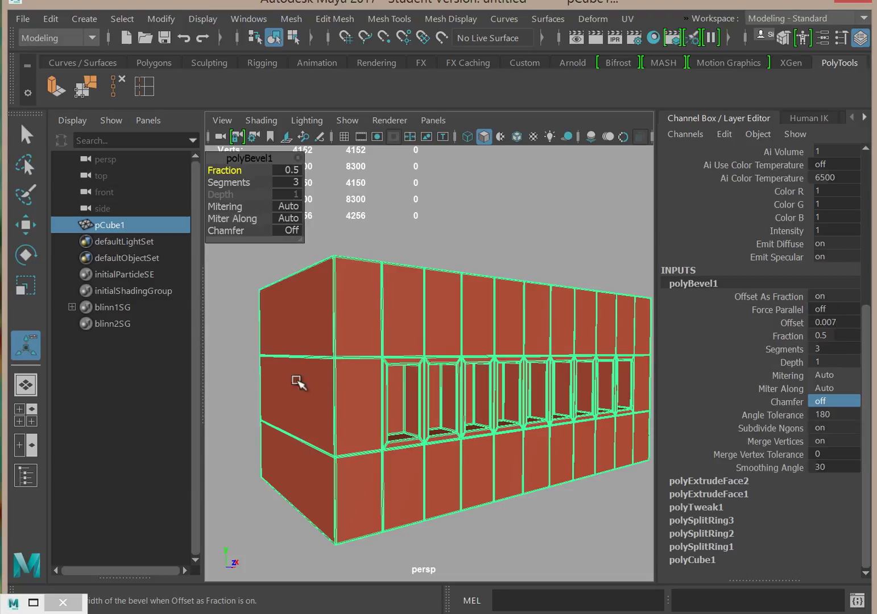
Undo the Chamfer change and the bevel on the building.
{"action": "left_click", "coordinate": [382, 513]}
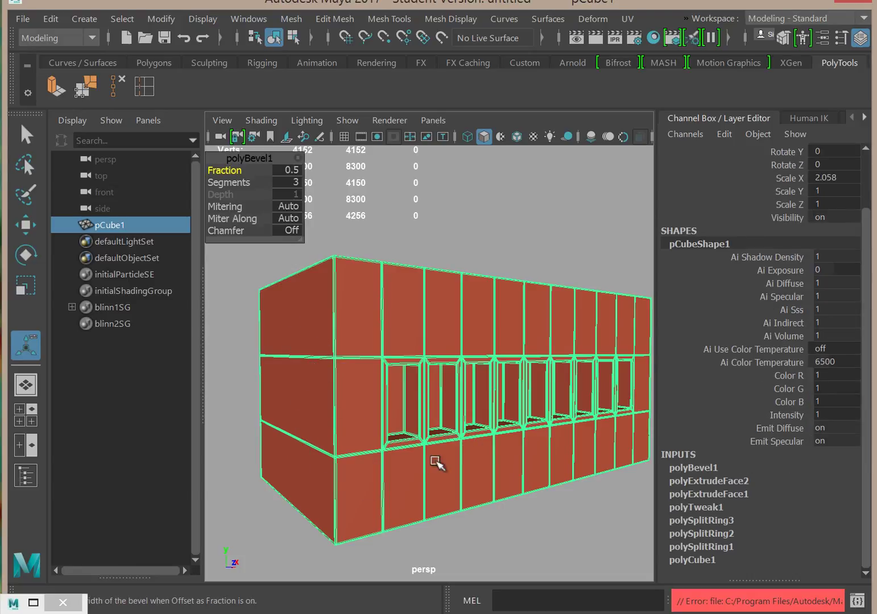
{"action": "left_click", "coordinate": [390, 505]}
{"action": "key", "text": "ctrl+z"}
{"action": "key", "text": "ctrl+z"}
{"action": "key", "text": "ctrl+z"}
{"action": "key", "text": "ctrl+z"}
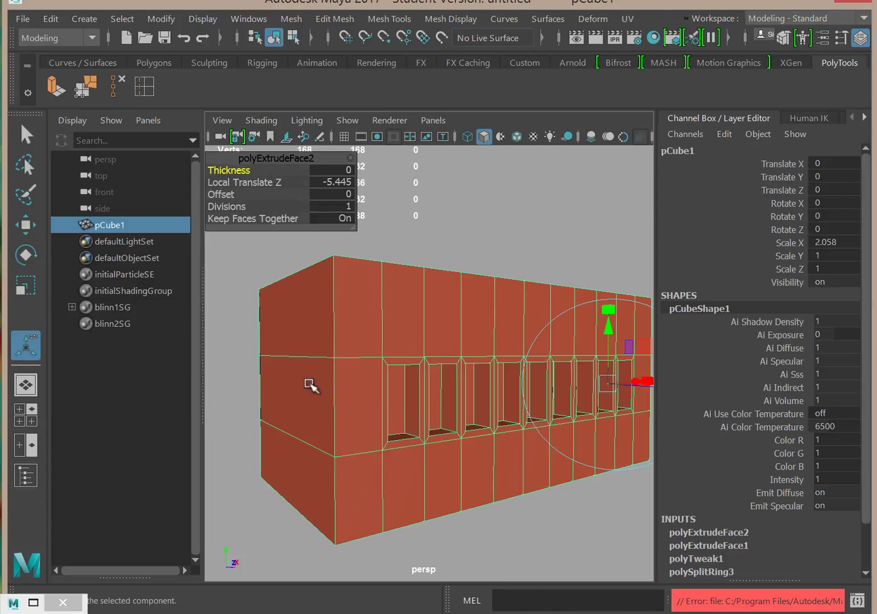
Activate the Insert Edge Loop tool and reset its settings to the defaults, with relative distance from edge.
{"action": "left_click_drag", "start_coordinate": [407, 327], "coordinate": [415, 380], "text": "alt"}
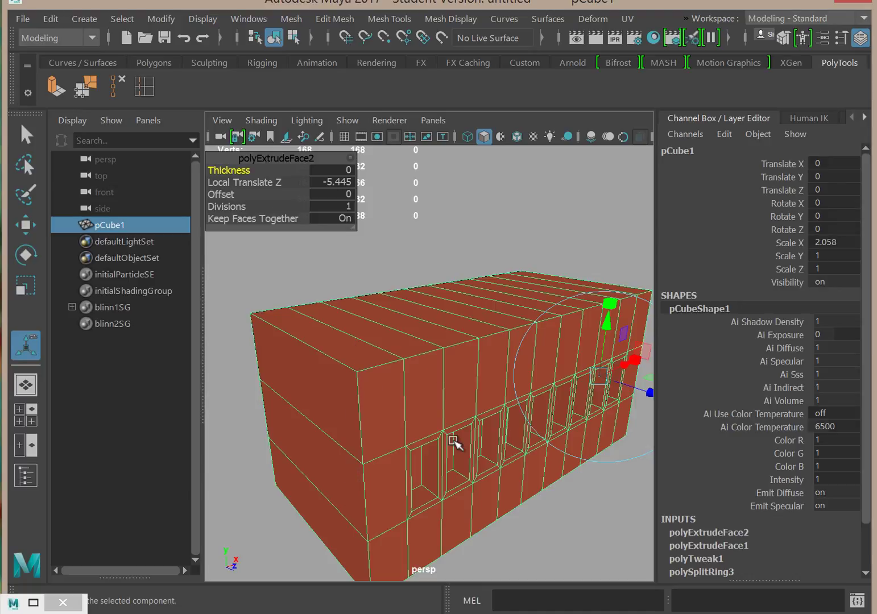
{"action": "left_click", "coordinate": [145, 86]}
{"action": "double_click", "coordinate": [143, 83]}
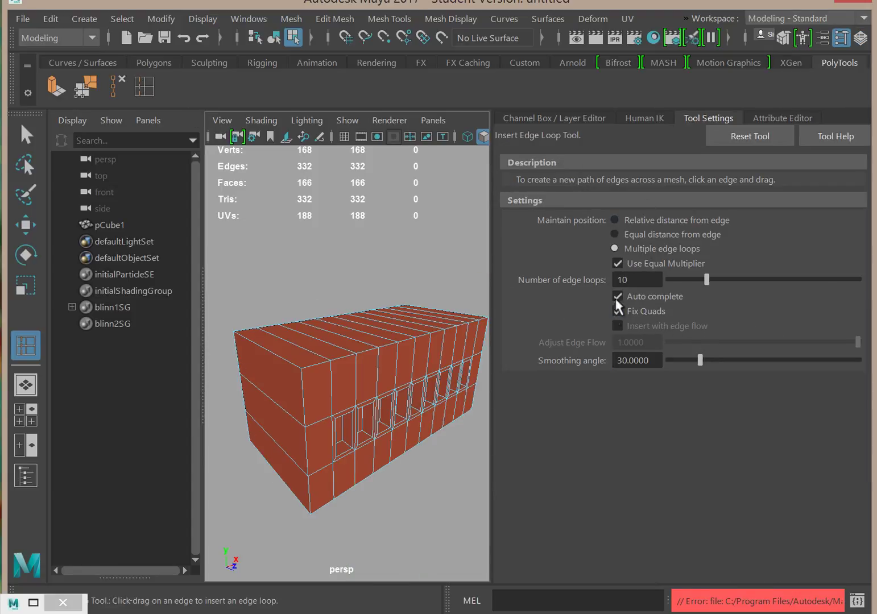
{"action": "left_click", "coordinate": [759, 136]}
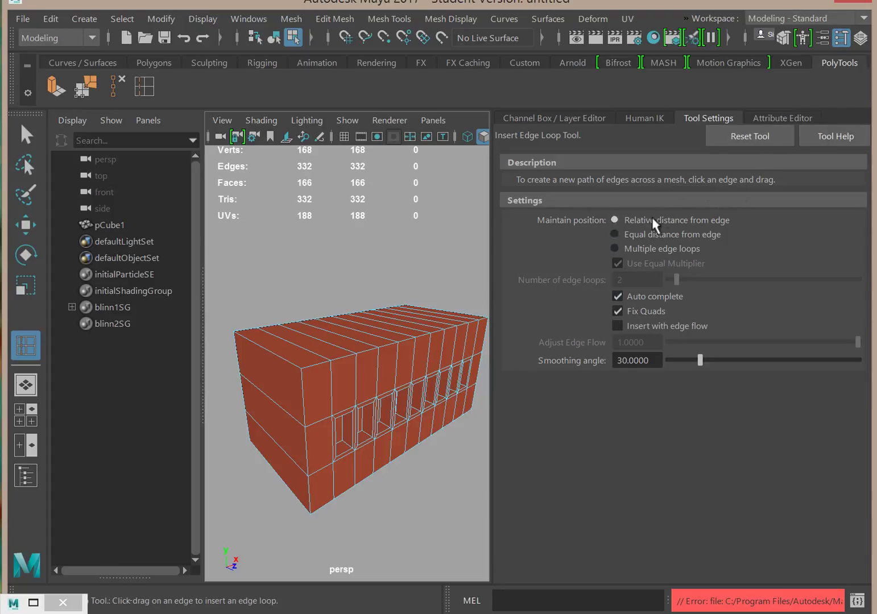
{"action": "left_click", "coordinate": [549, 118]}
Insert an edge loop around the building's walls just below the roof edge.
{"action": "left_click_drag", "start_coordinate": [404, 404], "coordinate": [419, 407], "text": "alt"}
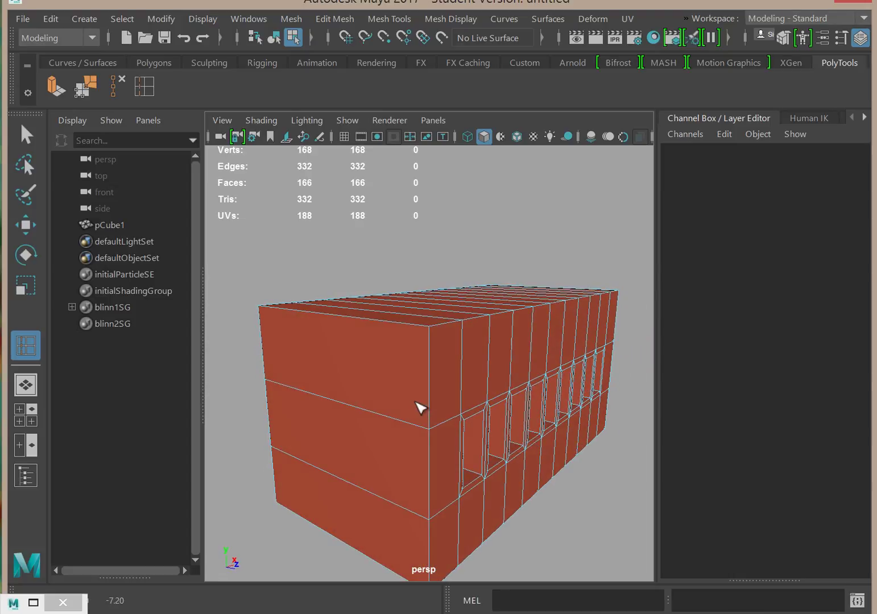
{"action": "left_click", "coordinate": [431, 334]}
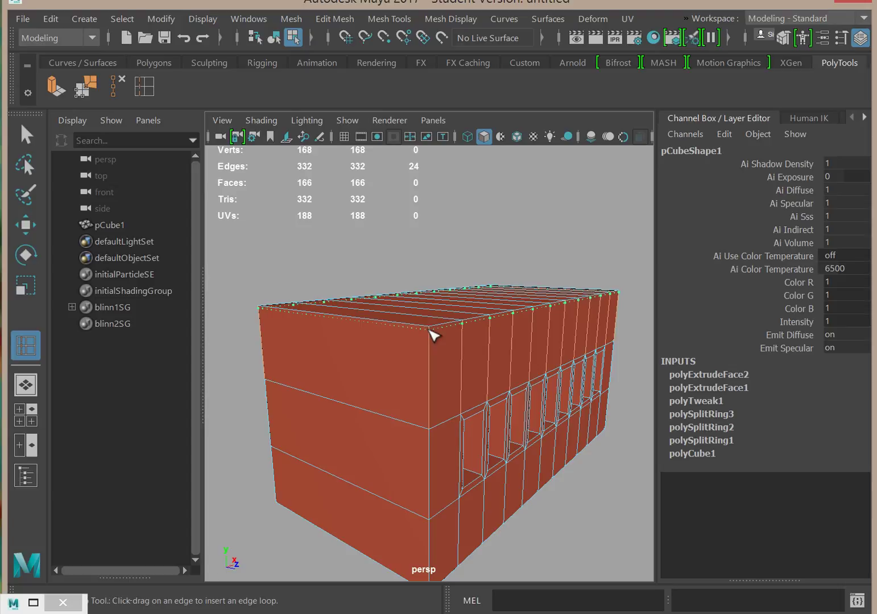
{"action": "left_click", "coordinate": [432, 334]}
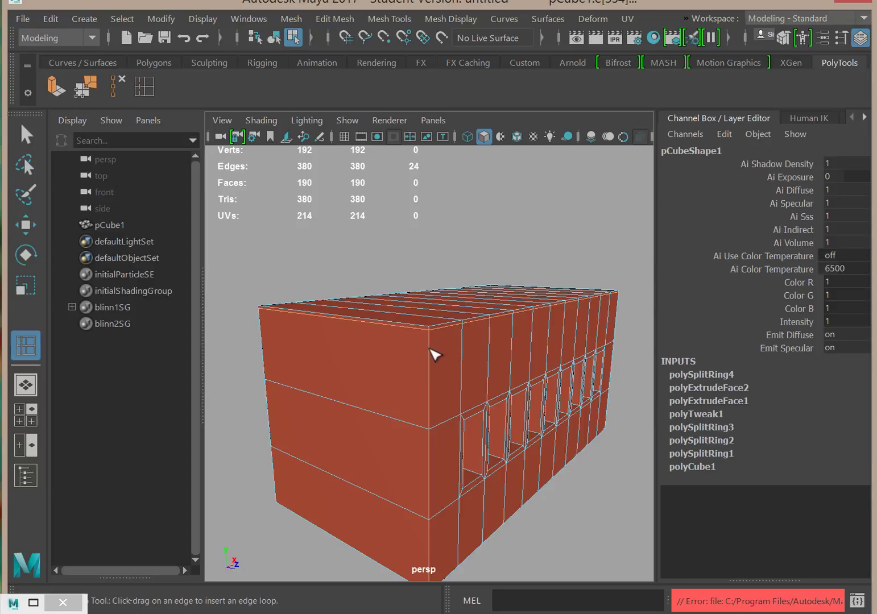
Select all outer roof edges around the building and scale them slightly inward to form a beveled rim.
{"action": "key", "text": "q"}
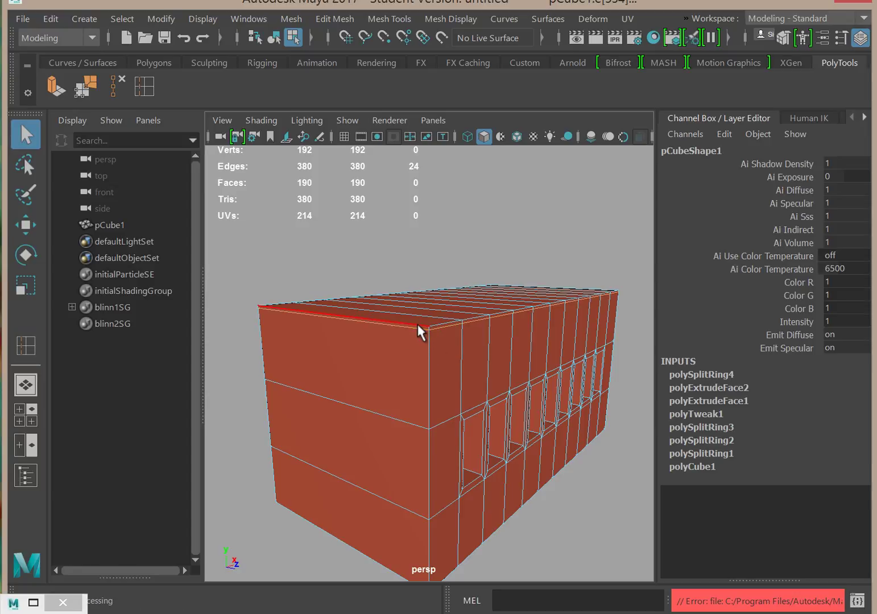
{"action": "left_click", "coordinate": [420, 330]}
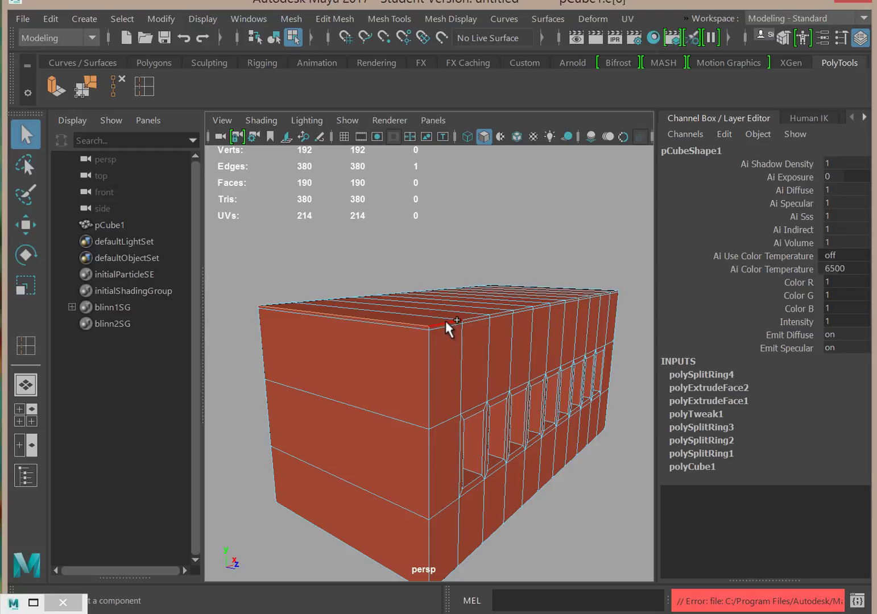
{"action": "double_click", "coordinate": [446, 320]}
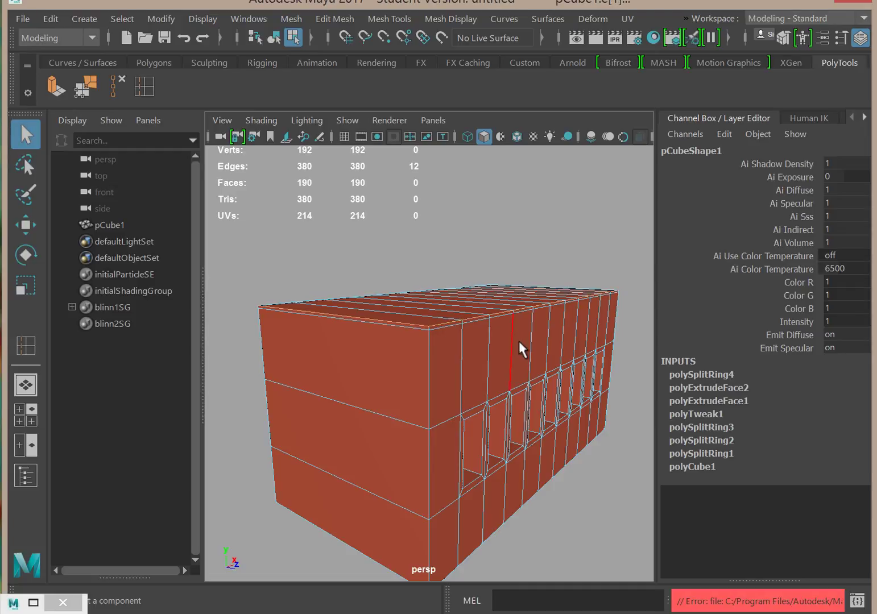
{"action": "left_click_drag", "start_coordinate": [507, 346], "coordinate": [606, 364], "text": "alt"}
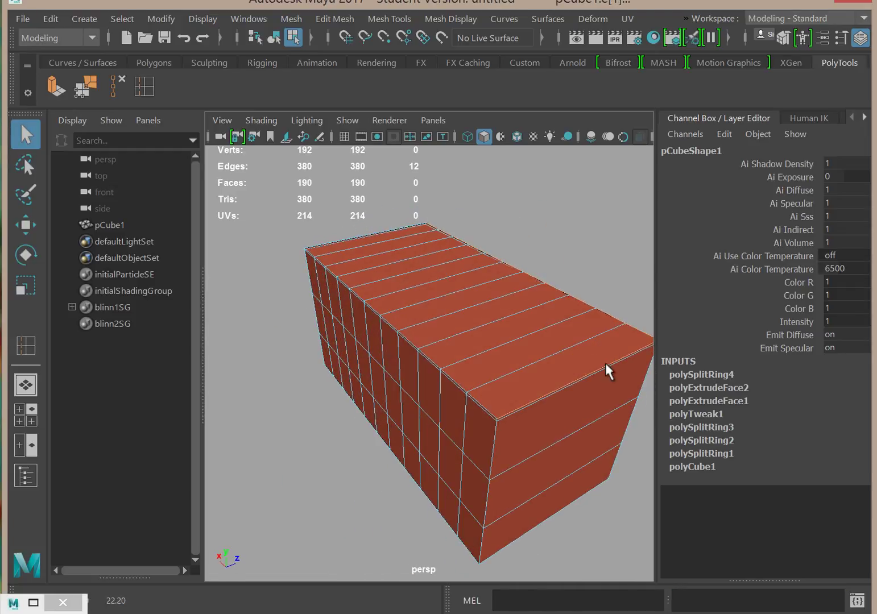
{"action": "double_click", "coordinate": [488, 395], "text": "shift"}
{"action": "left_click_drag", "start_coordinate": [410, 287], "coordinate": [530, 316], "text": "alt"}
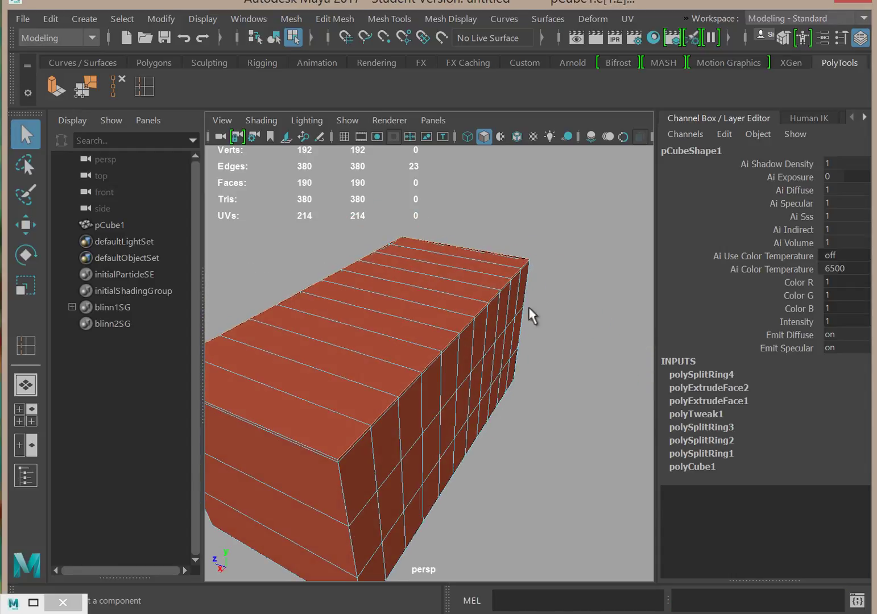
{"action": "left_click", "coordinate": [301, 441], "text": "shift"}
{"action": "key", "text": "r"}
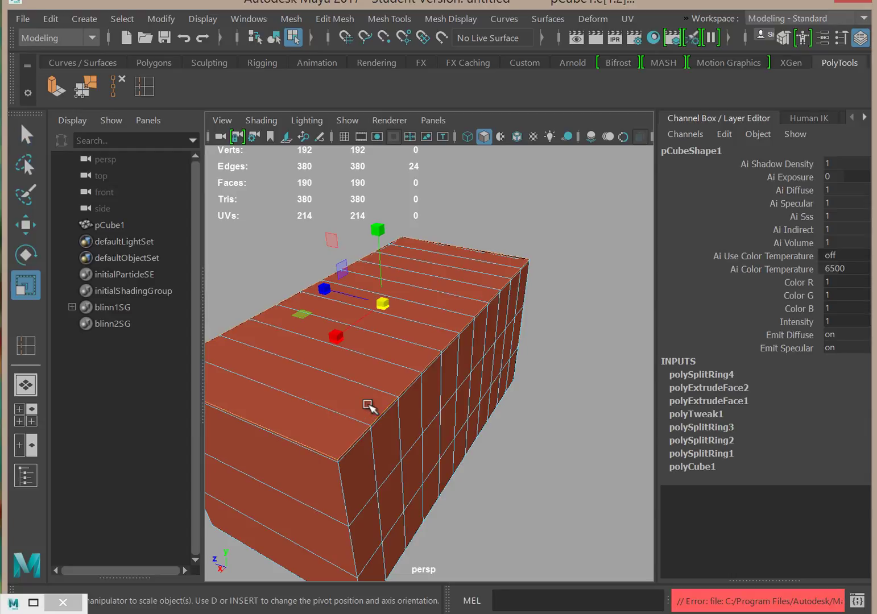
{"action": "left_click_drag", "start_coordinate": [382, 302], "coordinate": [383, 304]}
Insert two vertical edge loops close to the building's corner beside the windows, one on each side of it.
{"action": "left_click_drag", "start_coordinate": [391, 462], "coordinate": [495, 482], "text": "alt"}
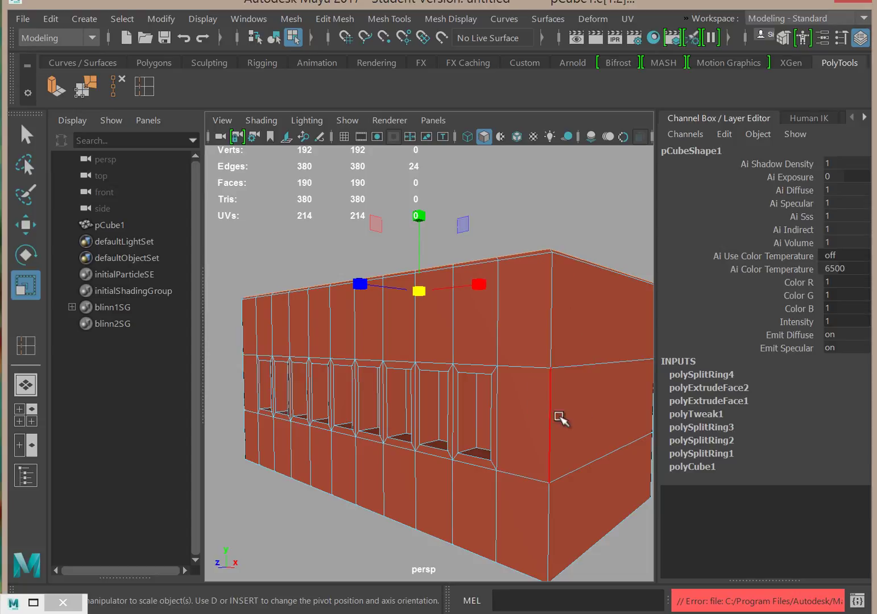
{"action": "left_click_drag", "start_coordinate": [568, 505], "coordinate": [509, 463], "text": "alt"}
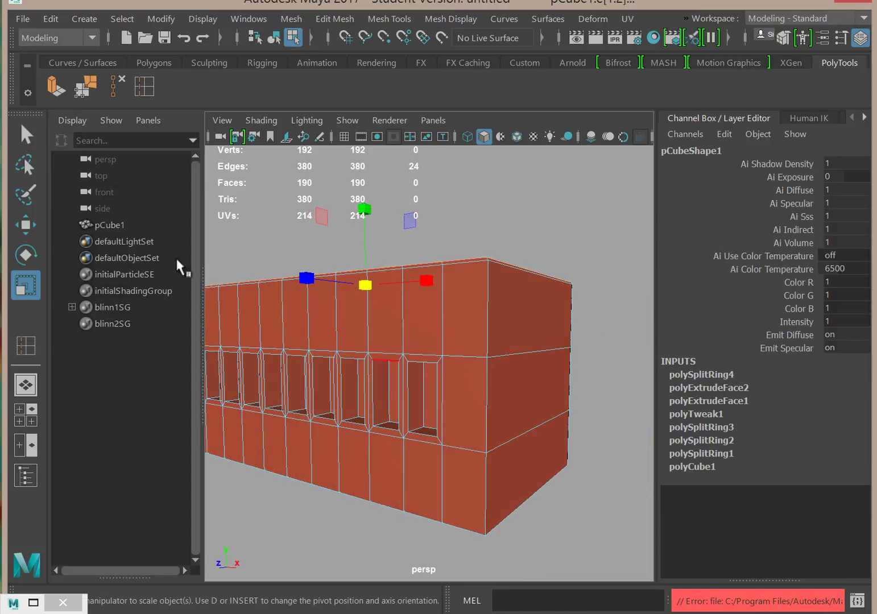
{"action": "left_click", "coordinate": [152, 89]}
{"action": "mouse_move", "coordinate": [440, 342]}
{"action": "left_mouse_down", "text": "alt"}
{"action": "mouse_move", "coordinate": [423, 352]}
{"action": "mouse_move", "coordinate": [440, 343]}
{"action": "left_mouse_up", "text": "alt"}
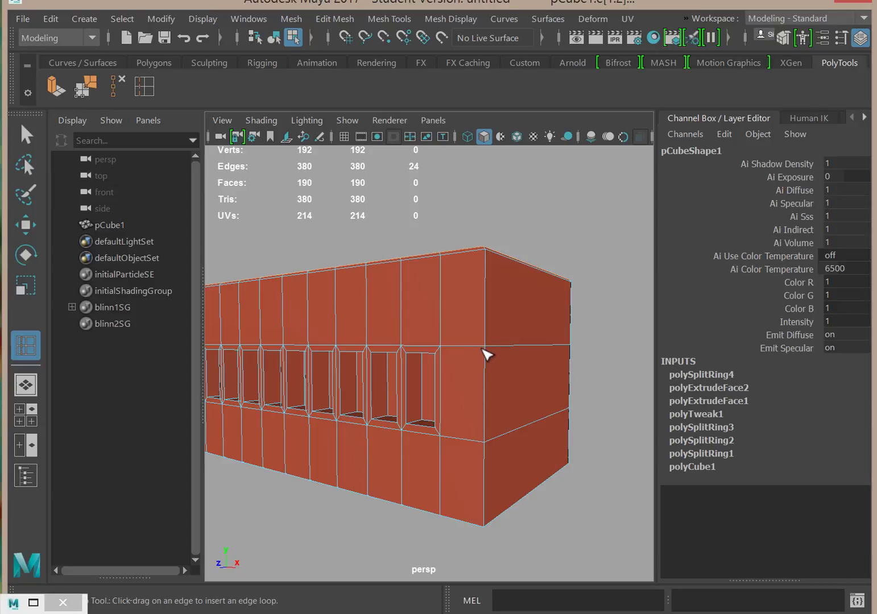
{"action": "left_click_drag", "start_coordinate": [486, 354], "coordinate": [479, 352]}
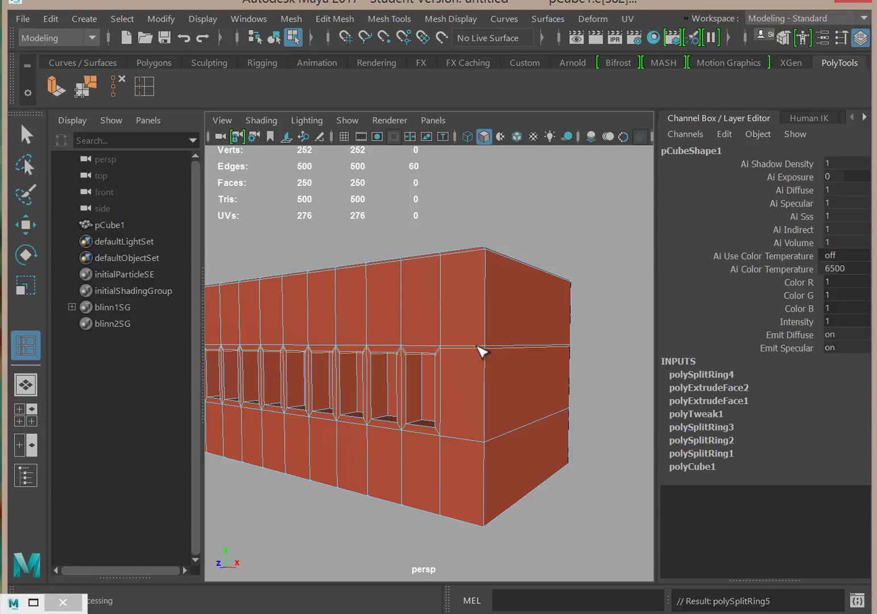
{"action": "key", "text": "ctrl+z"}
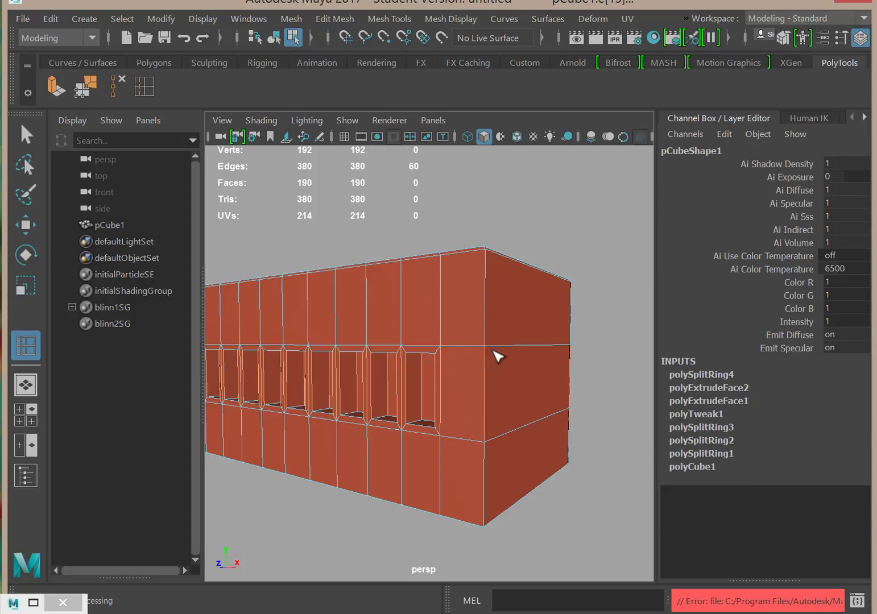
{"action": "left_click_drag", "start_coordinate": [493, 348], "coordinate": [482, 353]}
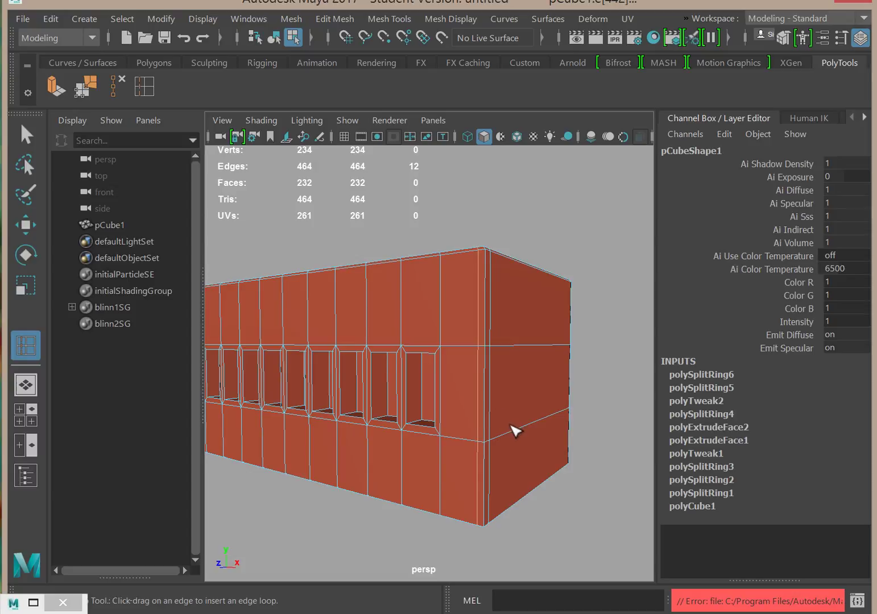
Select the vertical edge loop along the corner beside the windows and move it slightly inward to soften the corner.
{"action": "mouse_move", "coordinate": [510, 425]}
{"action": "left_mouse_down", "text": "alt"}
{"action": "mouse_move", "coordinate": [507, 438]}
{"action": "mouse_move", "coordinate": [504, 431]}
{"action": "left_mouse_up", "text": "alt"}
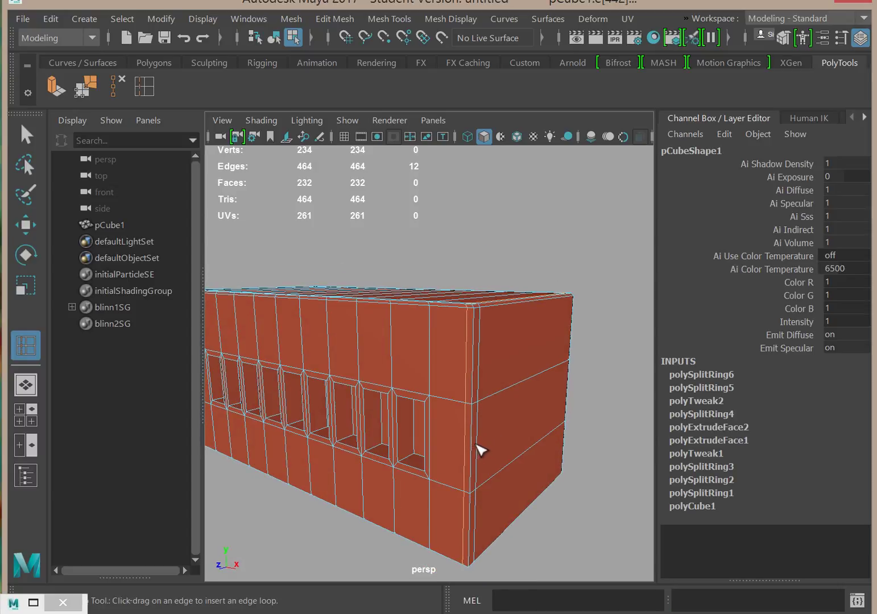
{"action": "key", "text": "q"}
{"action": "left_click_drag", "start_coordinate": [505, 415], "coordinate": [528, 390], "text": "alt"}
{"action": "left_click_drag", "start_coordinate": [522, 382], "coordinate": [510, 405], "text": "alt"}
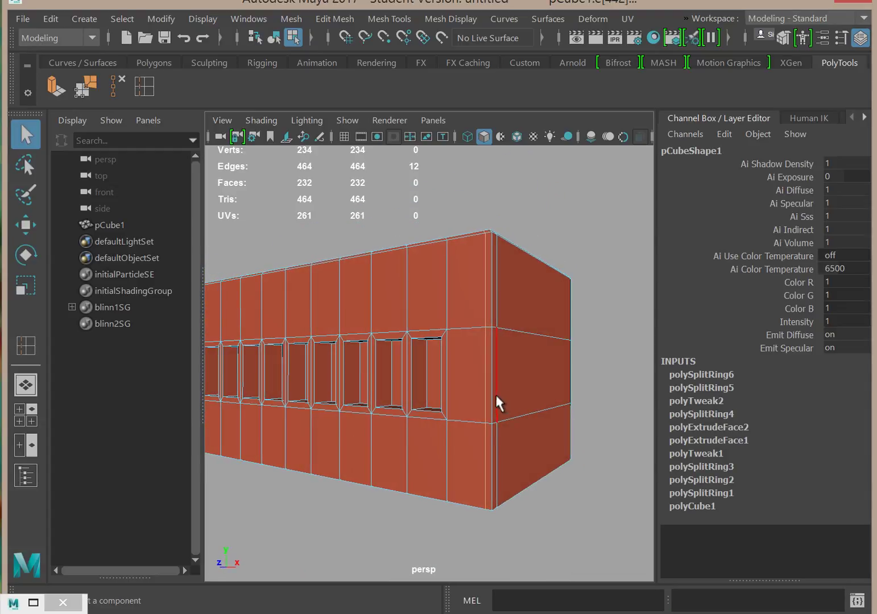
{"action": "double_click", "coordinate": [493, 399]}
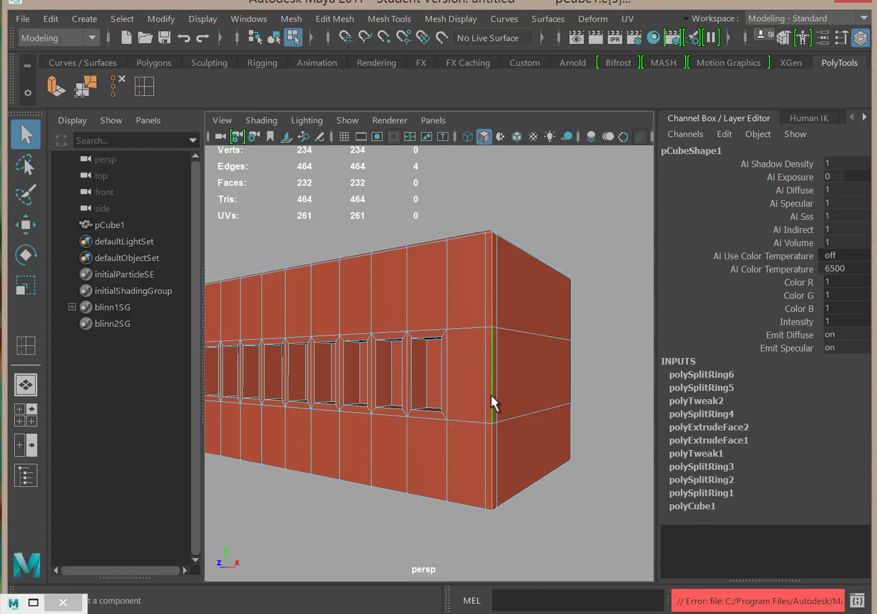
{"action": "left_click_drag", "start_coordinate": [548, 415], "coordinate": [544, 435], "text": "alt"}
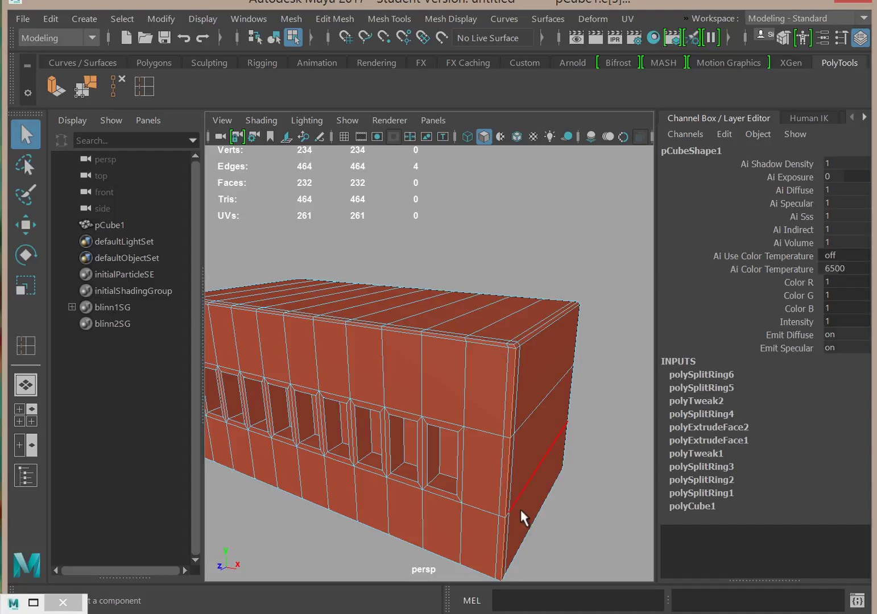
{"action": "key", "text": "w"}
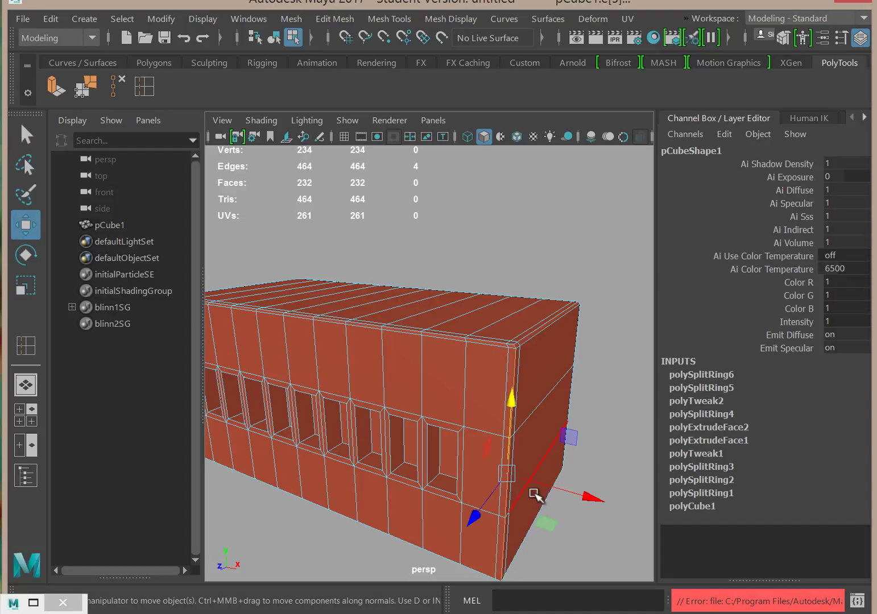
{"action": "left_click_drag", "start_coordinate": [538, 515], "coordinate": [544, 520]}
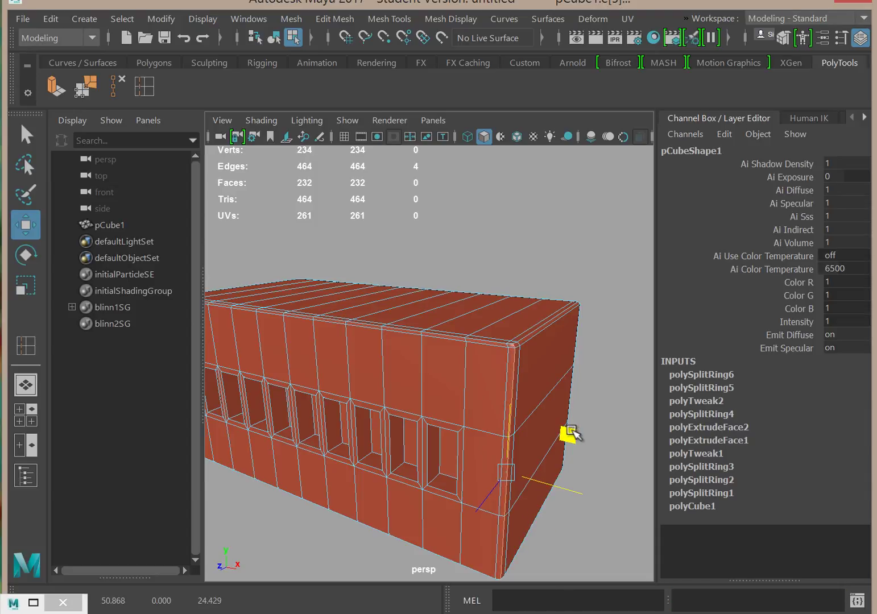
Try to move the corner's vertical edge loop slightly further inward, and undo the move.
{"action": "left_click_drag", "start_coordinate": [572, 433], "coordinate": [569, 431]}
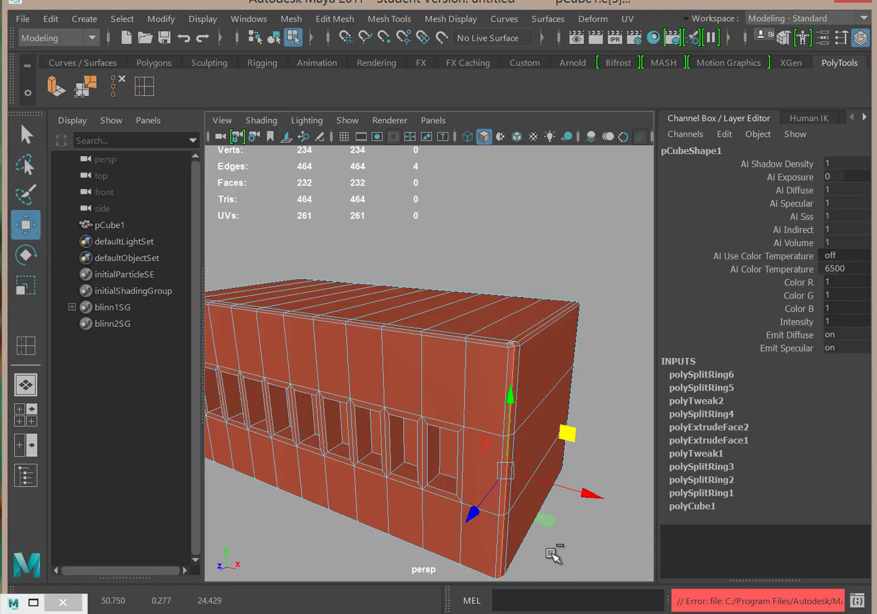
{"action": "key", "text": "ctrl+z"}
{"action": "key", "text": "ctrl+z"}
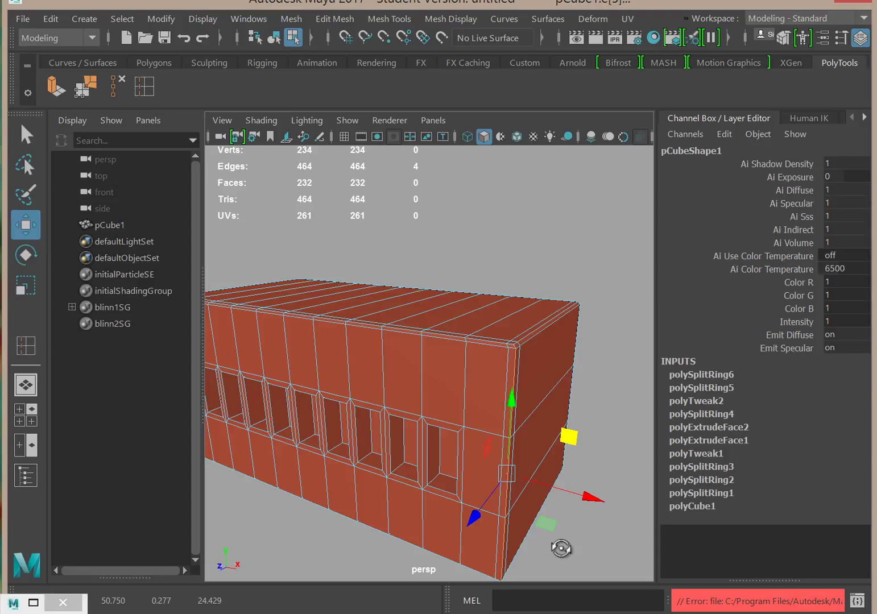
Convert the vertical corner edge loop selection to vertices and apply Average Vertices to them.
{"action": "left_click_drag", "start_coordinate": [561, 548], "coordinate": [554, 546], "text": "alt"}
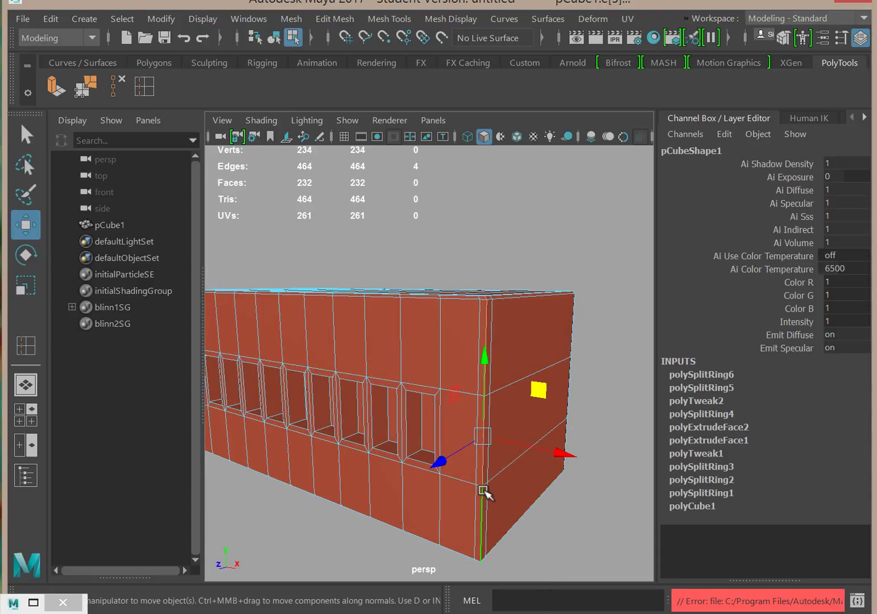
{"action": "right_click_drag", "start_coordinate": [480, 482], "coordinate": [496, 470], "text": "ctrl"}
{"action": "right_click_drag", "start_coordinate": [484, 419], "coordinate": [344, 409], "text": "ctrl"}
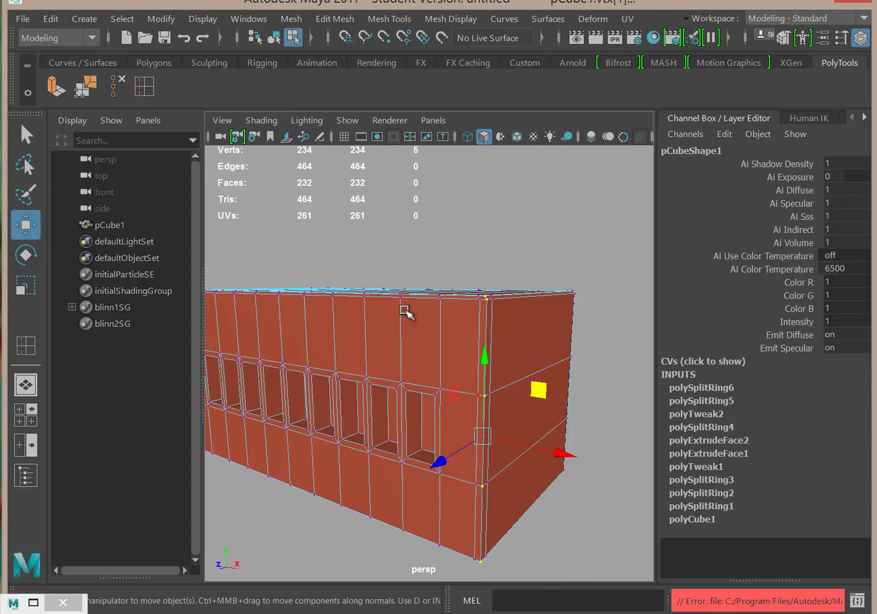
{"action": "left_click", "coordinate": [389, 19]}
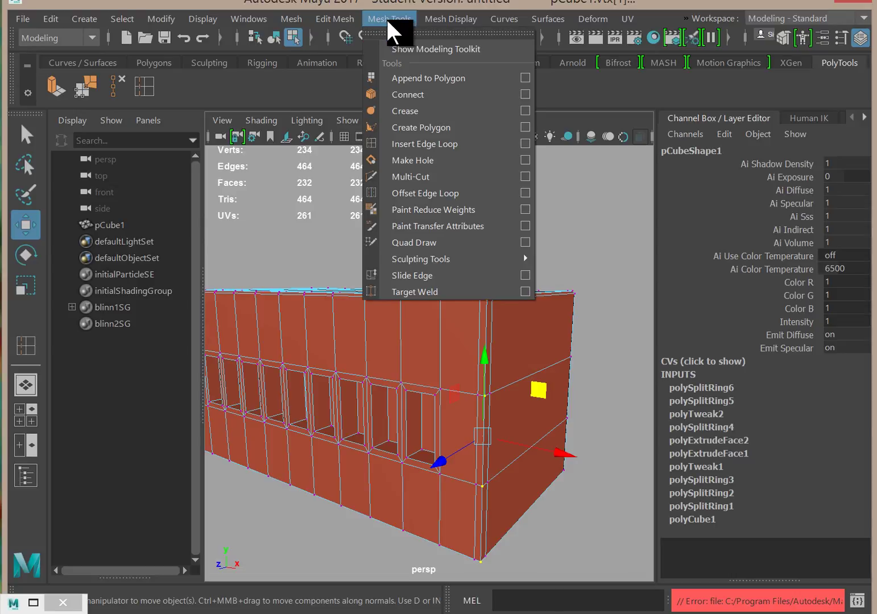
{"action": "mouse_move", "coordinate": [327, 17]}
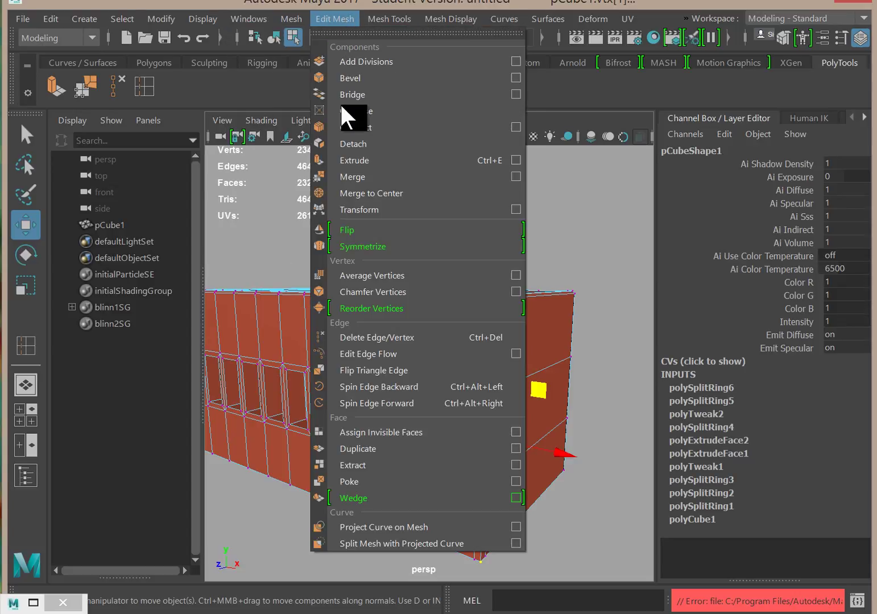
{"action": "left_click", "coordinate": [400, 272]}
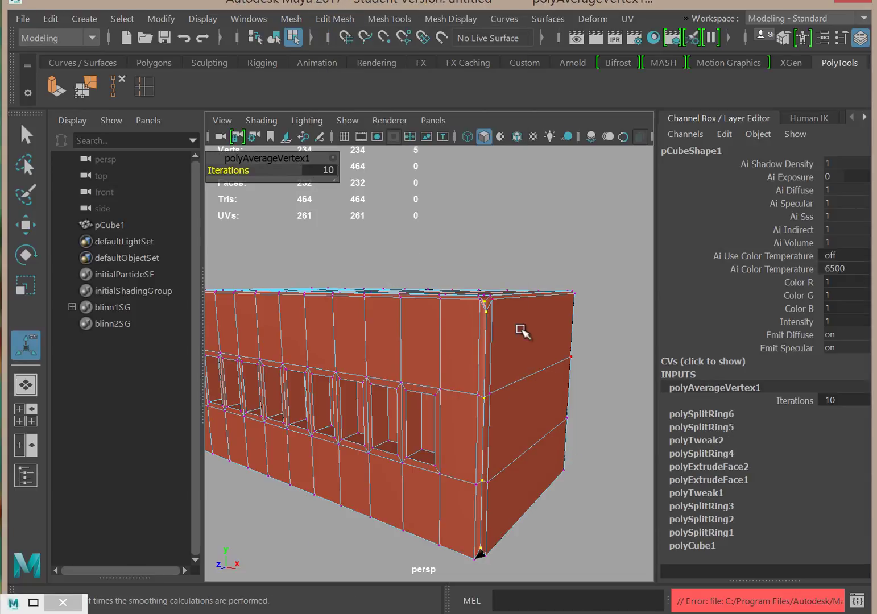
Scale the averaged corner vertices slightly along the building's height to stretch them back out, check the corner profile from above, and deselect.
{"action": "left_click_drag", "start_coordinate": [565, 553], "coordinate": [554, 505], "text": "alt"}
{"action": "key", "text": "r"}
{"action": "left_click_drag", "start_coordinate": [500, 363], "coordinate": [495, 360]}
{"action": "left_click_drag", "start_coordinate": [536, 487], "coordinate": [408, 484], "text": "alt"}
{"action": "middle_click_drag", "start_coordinate": [408, 484], "coordinate": [417, 524], "text": "alt"}
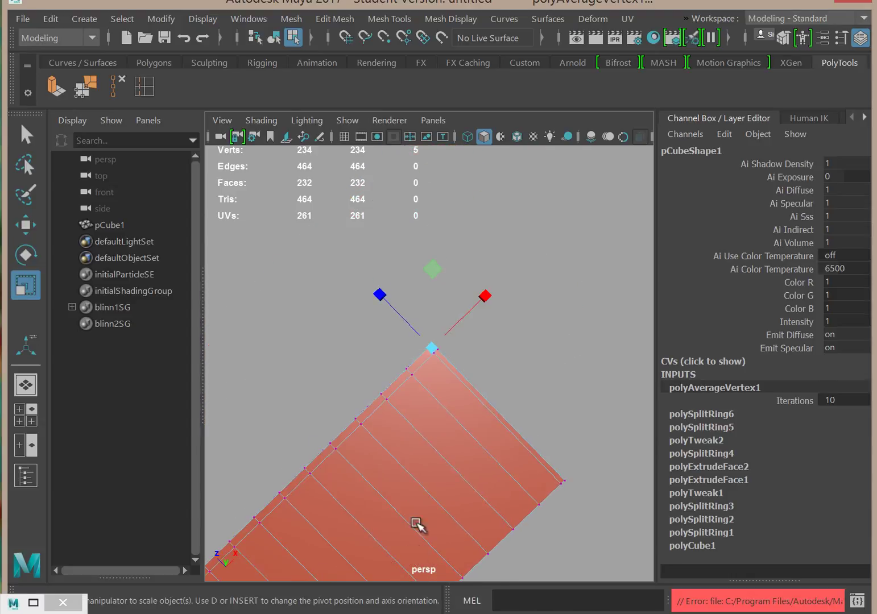
{"action": "right_click_drag", "start_coordinate": [417, 525], "coordinate": [640, 537], "text": "alt"}
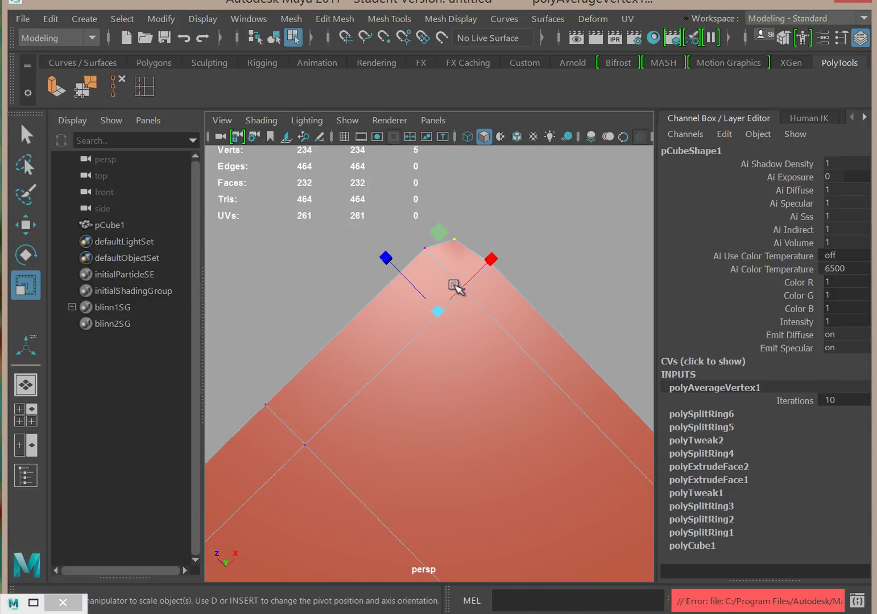
{"action": "left_click_drag", "start_coordinate": [497, 443], "coordinate": [400, 570], "text": "alt"}
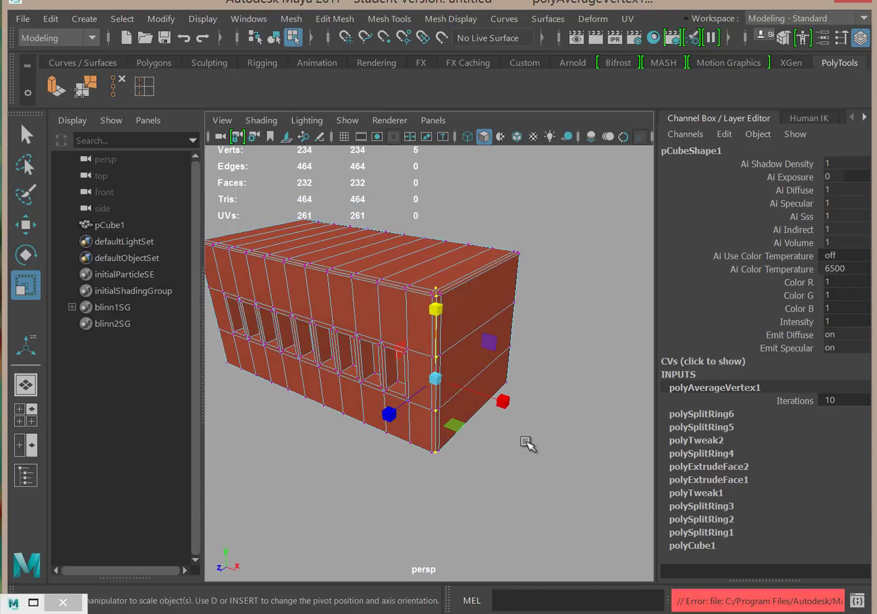
{"action": "middle_click_drag", "start_coordinate": [524, 445], "coordinate": [548, 524], "text": "alt"}
{"action": "right_click_drag", "start_coordinate": [549, 525], "coordinate": [606, 516], "text": "alt"}
{"action": "left_click_drag", "start_coordinate": [605, 516], "coordinate": [612, 471], "text": "alt"}
{"action": "left_click", "coordinate": [600, 392]}
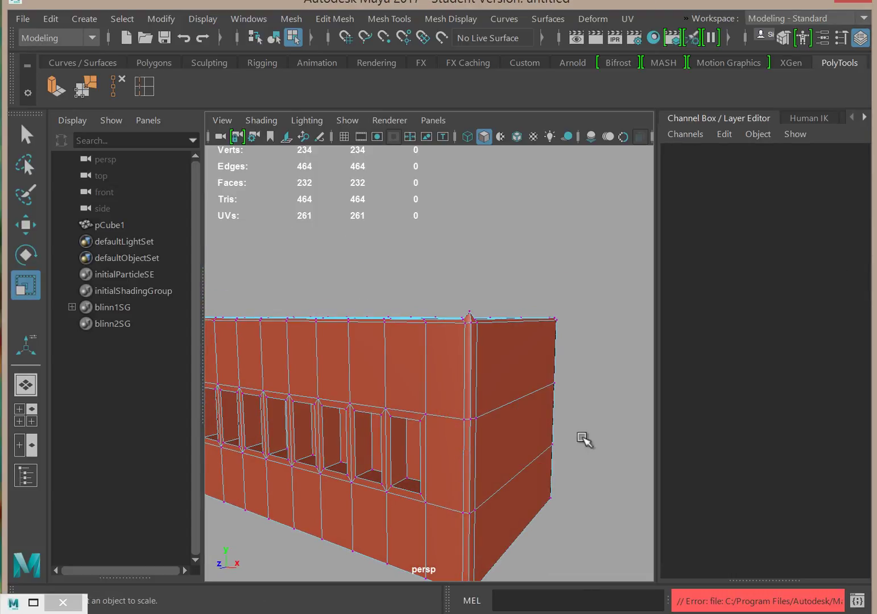
Move the protruding top vertex of the corner down until it blends with the beveled roof rim.
{"action": "left_click_drag", "start_coordinate": [522, 379], "coordinate": [466, 288], "text": "alt"}
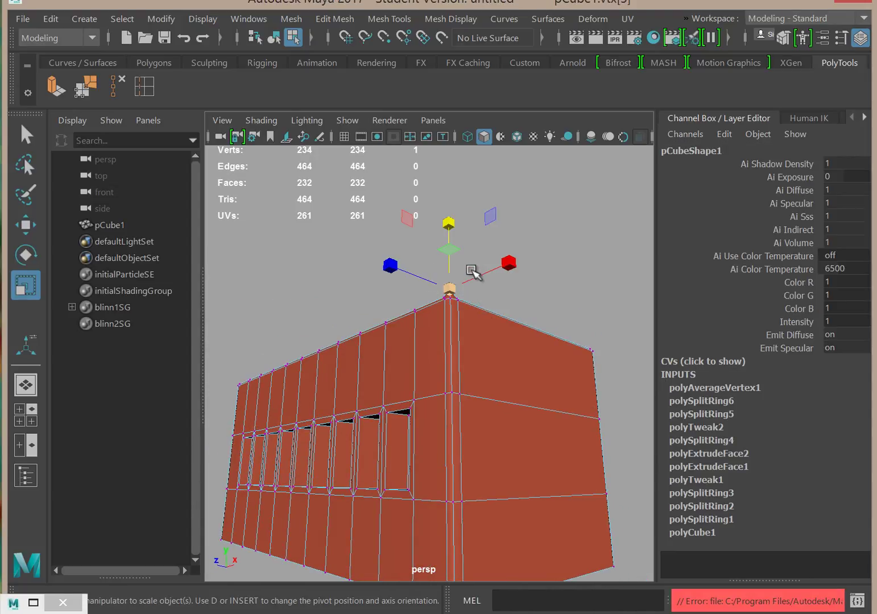
{"action": "key", "text": "w"}
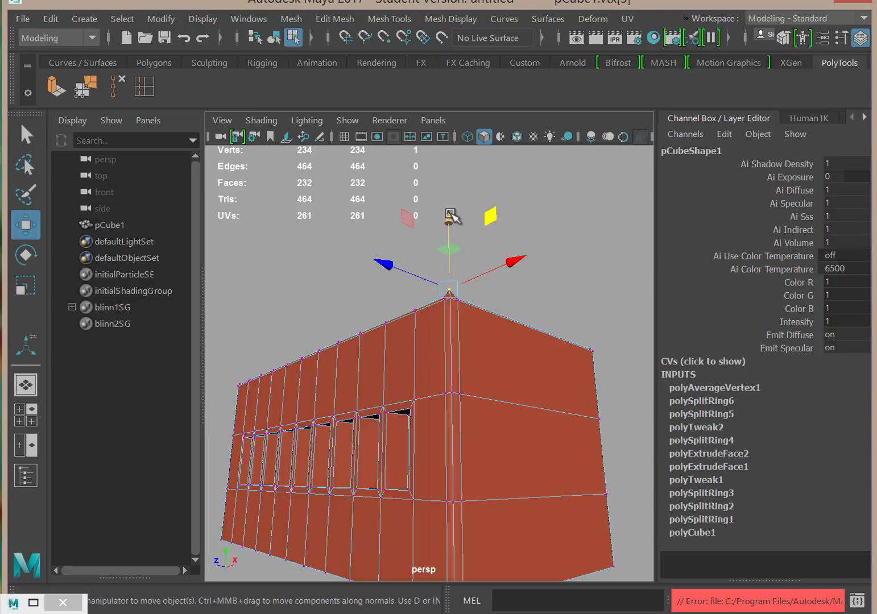
{"action": "left_click_drag", "start_coordinate": [451, 213], "coordinate": [451, 223]}
{"action": "left_click_drag", "start_coordinate": [519, 268], "coordinate": [522, 311], "text": "alt"}
{"action": "right_click_drag", "start_coordinate": [523, 311], "coordinate": [683, 367], "text": "alt"}
{"action": "left_click_drag", "start_coordinate": [526, 256], "coordinate": [524, 276]}
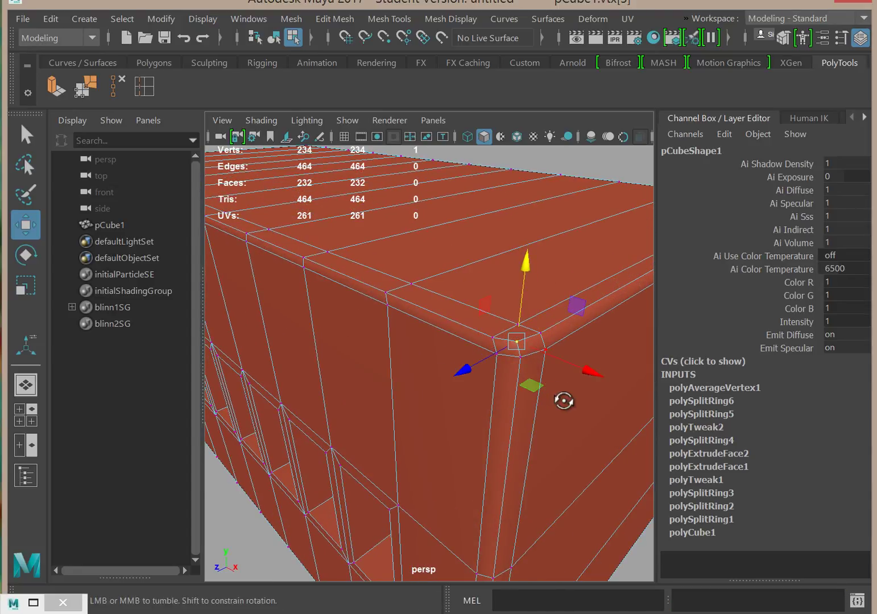
{"action": "left_click_drag", "start_coordinate": [563, 399], "coordinate": [580, 394], "text": "alt"}
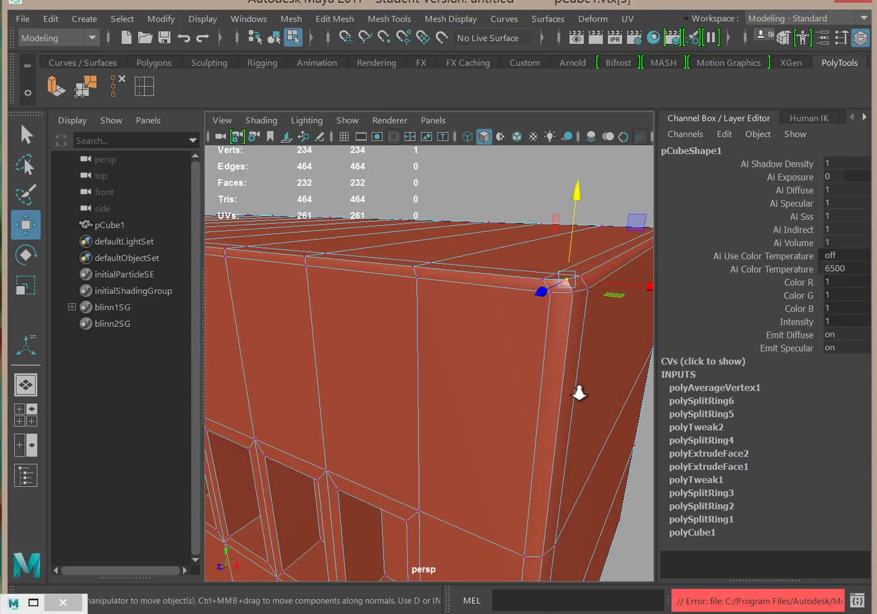
{"action": "right_click_drag", "start_coordinate": [581, 394], "coordinate": [453, 354], "text": "alt"}
{"action": "left_click", "coordinate": [642, 350]}
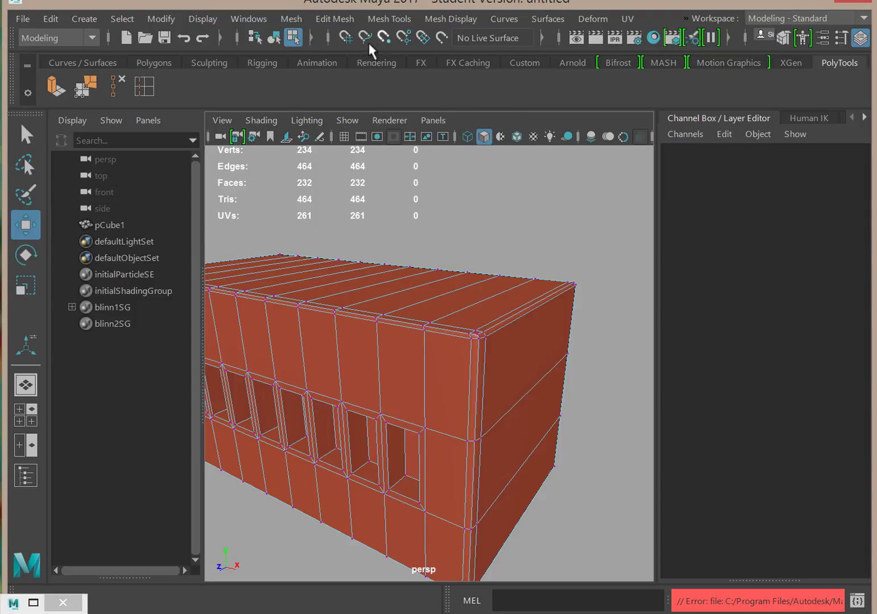
Render the perspective view with Maya Software to examine the beveled roof and corner, and minimise the render window.
{"action": "left_click", "coordinate": [577, 39]}
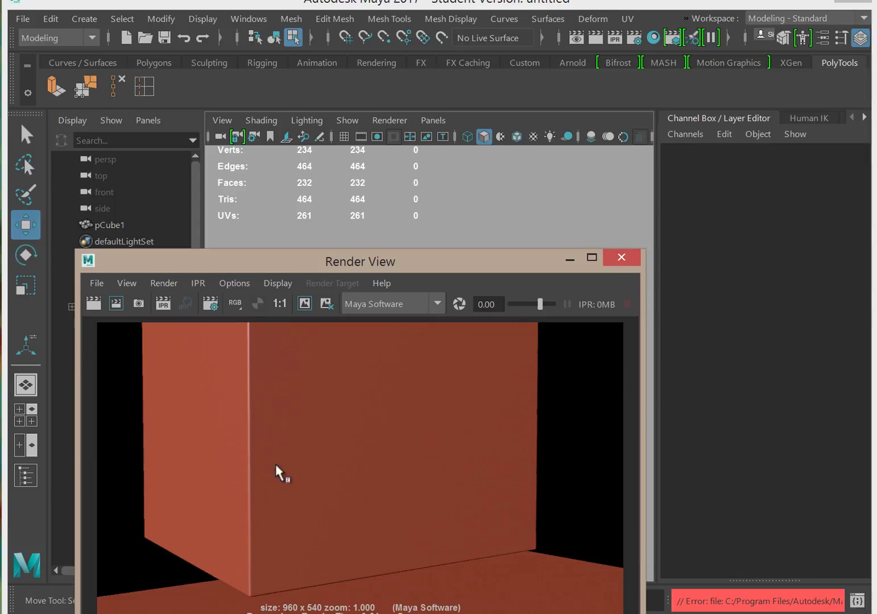
{"action": "left_click", "coordinate": [94, 304]}
{"action": "left_click_drag", "start_coordinate": [415, 260], "coordinate": [396, 134]}
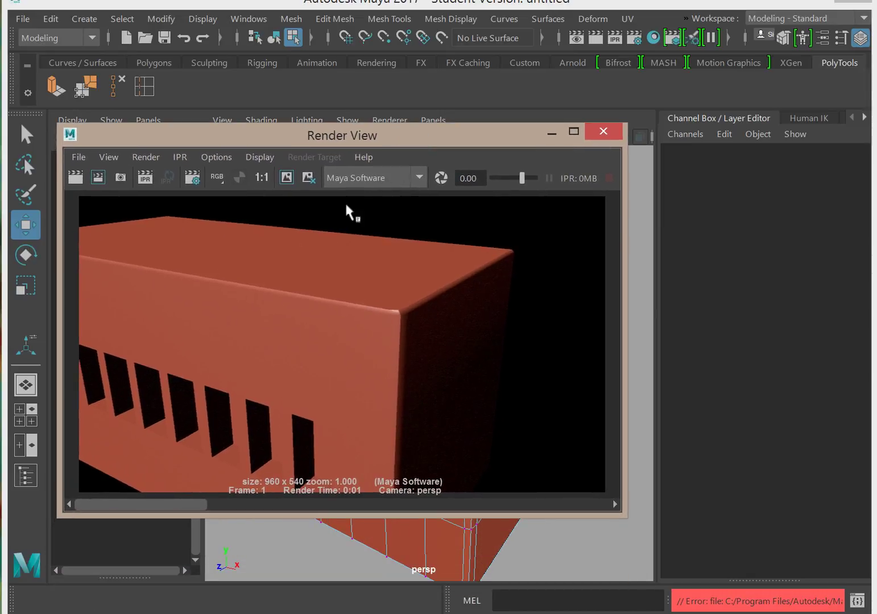
{"action": "middle_click_drag", "start_coordinate": [452, 423], "coordinate": [463, 392], "text": "alt"}
{"action": "left_click", "coordinate": [555, 132]}
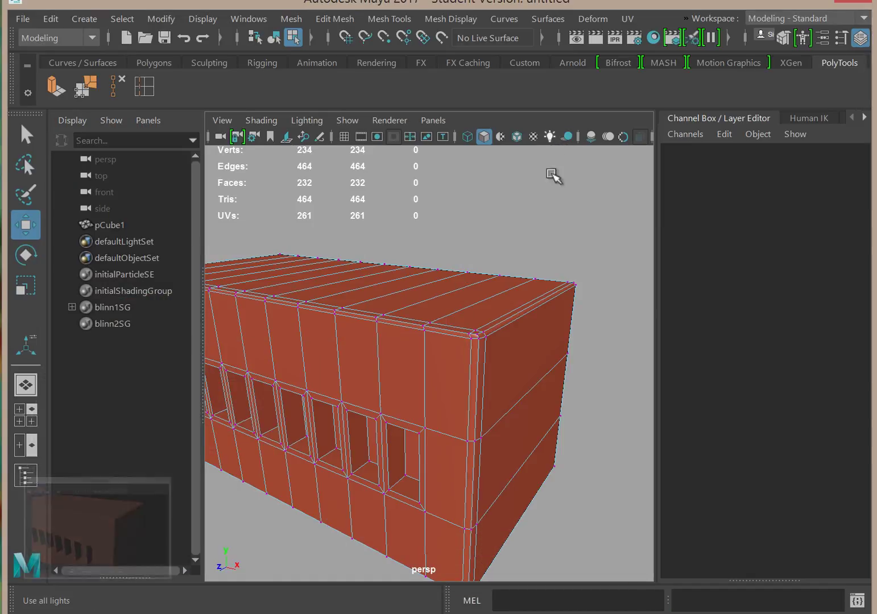
{"action": "mouse_move", "coordinate": [466, 392]}
{"action": "left_mouse_down", "text": "alt"}
{"action": "mouse_move", "coordinate": [497, 374]}
{"action": "mouse_move", "coordinate": [477, 376]}
{"action": "left_mouse_up", "text": "alt"}
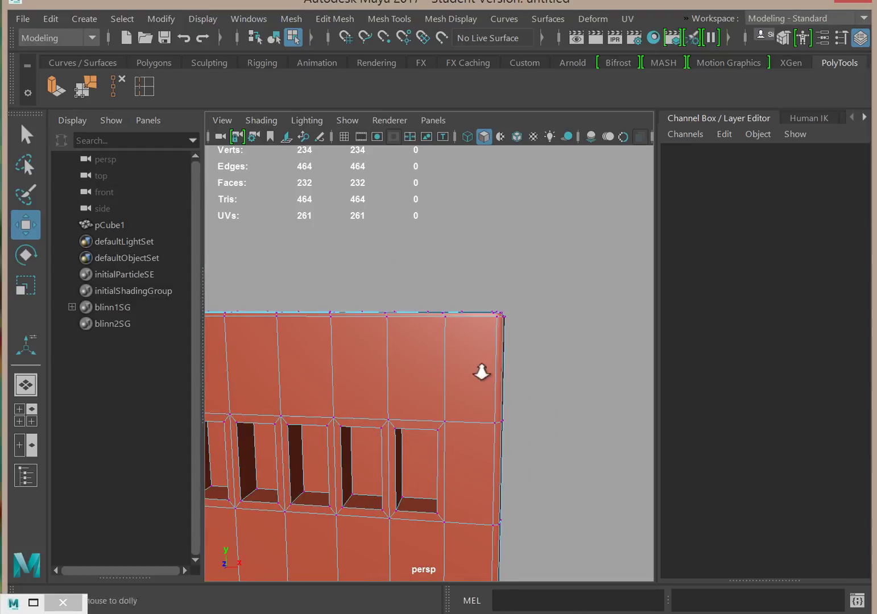
{"action": "scroll", "coordinate": [270, 349], "scroll_direction": "down", "scroll_amount": 5}
{"action": "left_click_drag", "start_coordinate": [270, 348], "coordinate": [465, 386], "text": "alt"}
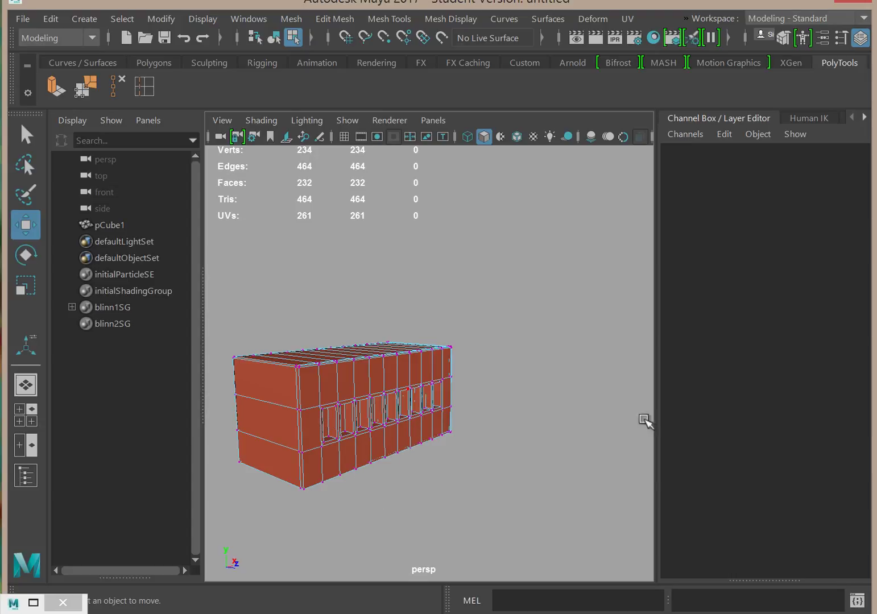
{"action": "left_click_drag", "start_coordinate": [487, 519], "coordinate": [512, 516], "text": "alt"}
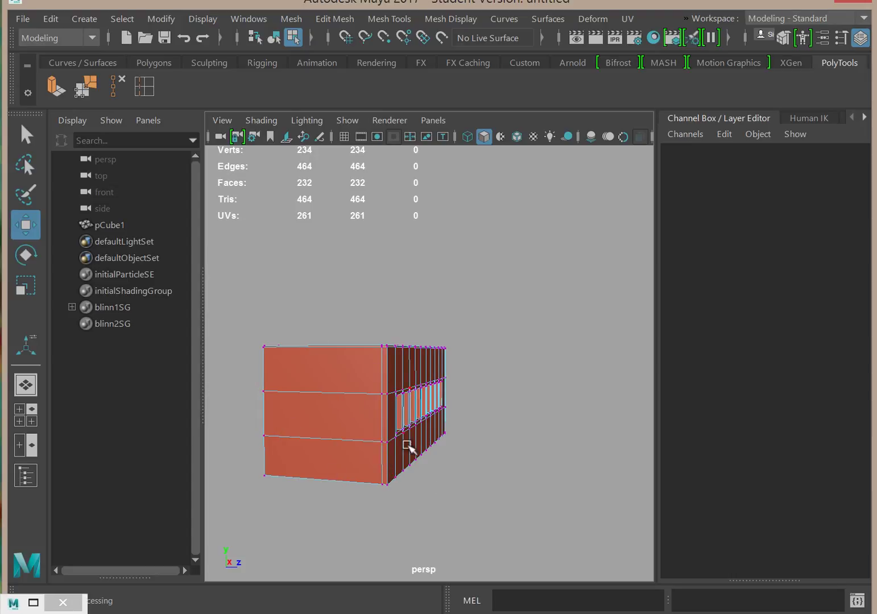
{"action": "left_click_drag", "start_coordinate": [488, 510], "coordinate": [464, 519], "text": "alt"}
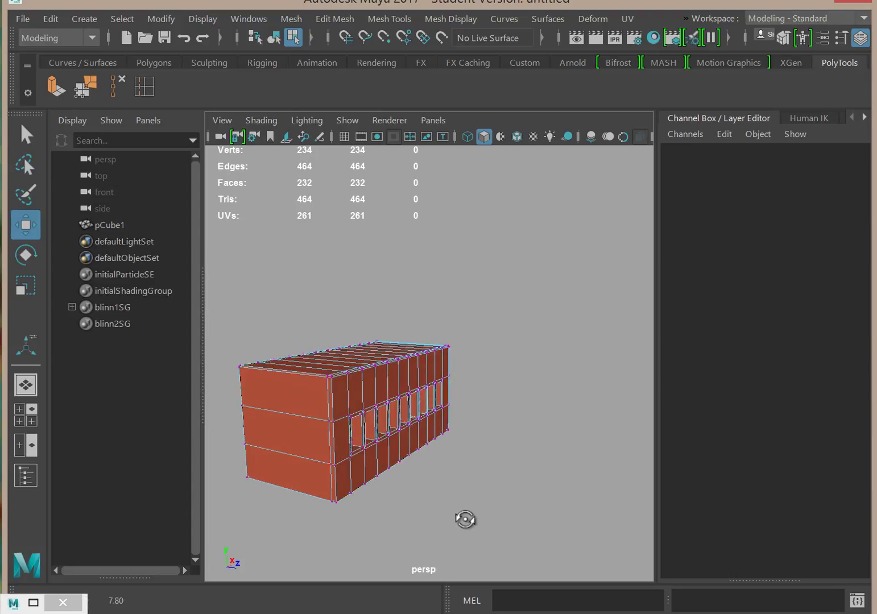
{"action": "left_click_drag", "start_coordinate": [464, 518], "coordinate": [459, 520], "text": "alt"}
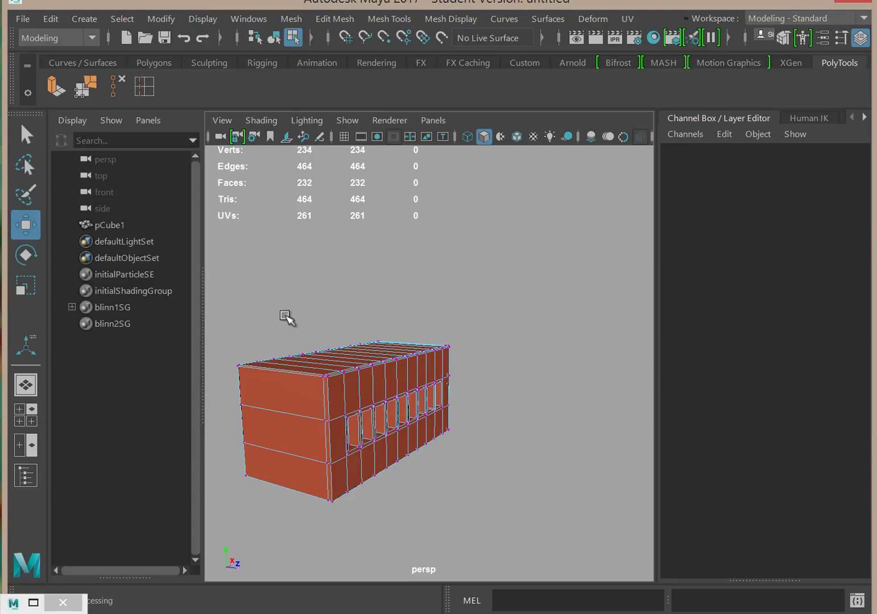
Move the building down about 72 units and create a polygon cube above it, scaled uniformly to about 73.9.
{"action": "left_click", "coordinate": [110, 225]}
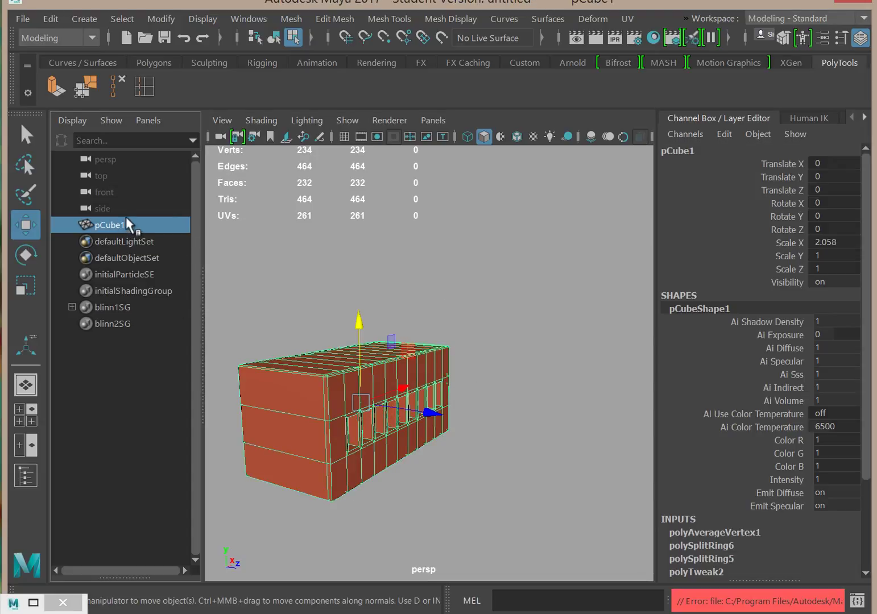
{"action": "left_click_drag", "start_coordinate": [358, 319], "coordinate": [363, 455]}
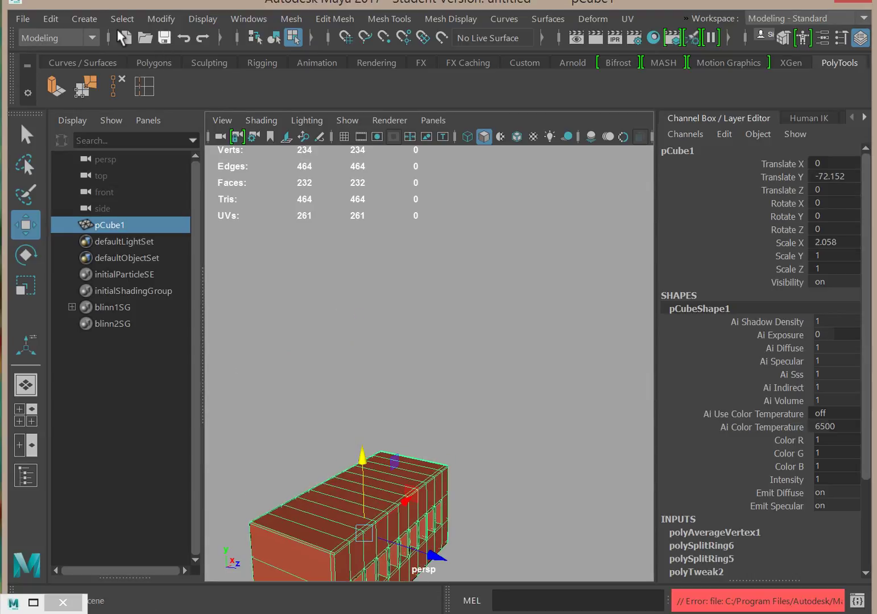
{"action": "left_click", "coordinate": [163, 17]}
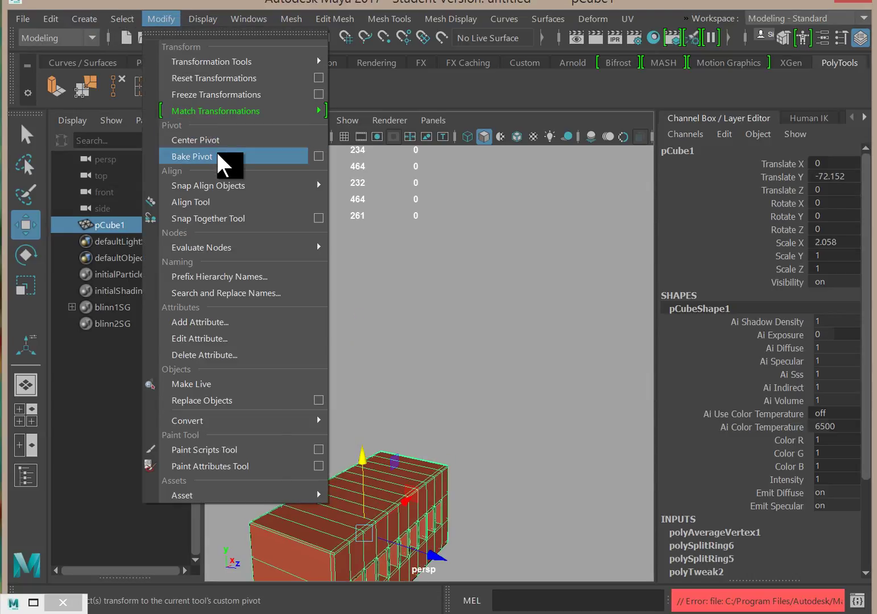
{"action": "mouse_move", "coordinate": [85, 23]}
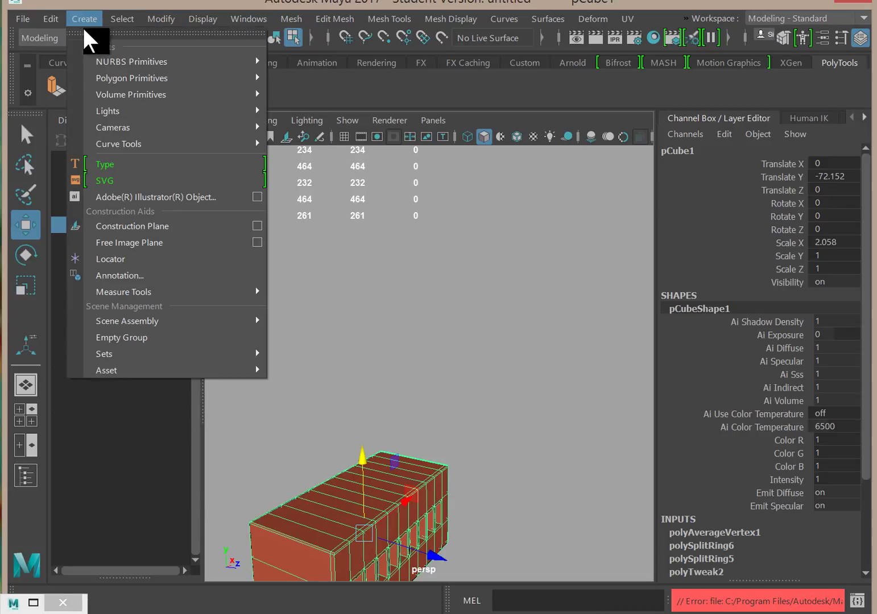
{"action": "mouse_move", "coordinate": [120, 78]}
{"action": "left_click", "coordinate": [308, 104]}
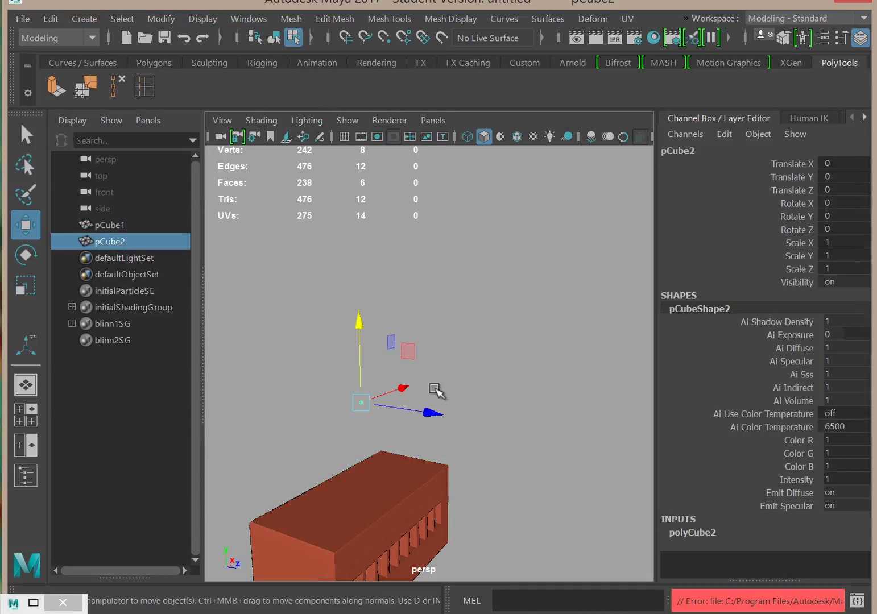
{"action": "key", "text": "r"}
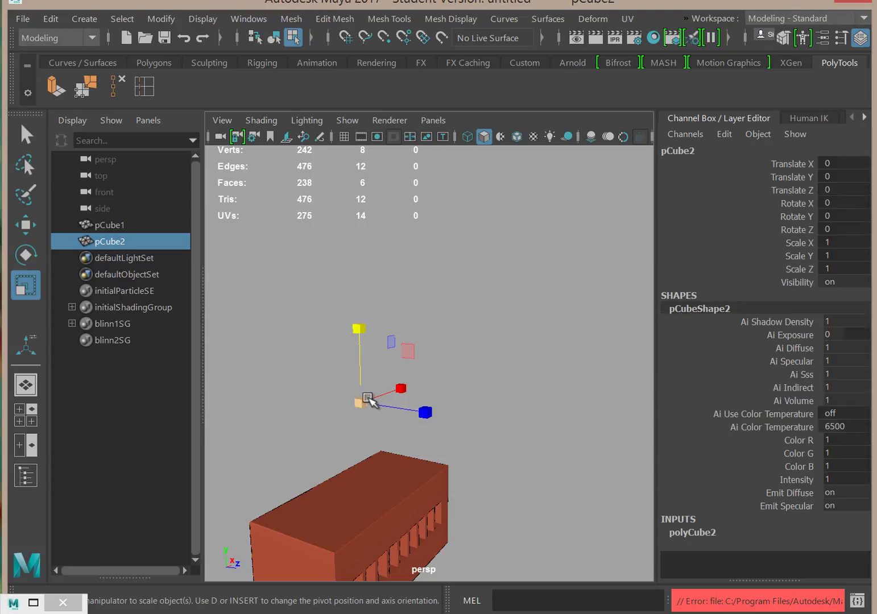
{"action": "left_click_drag", "start_coordinate": [362, 402], "coordinate": [482, 392]}
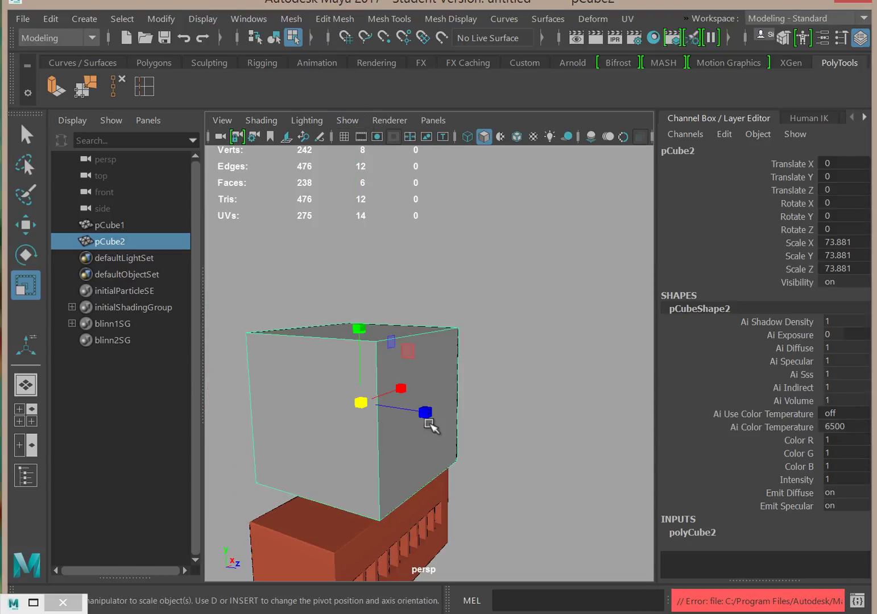
Bevel the whole new cube with a fractional width of 0.5, 3 segments and a depth of 1, and close the options.
{"action": "left_click", "coordinate": [334, 20]}
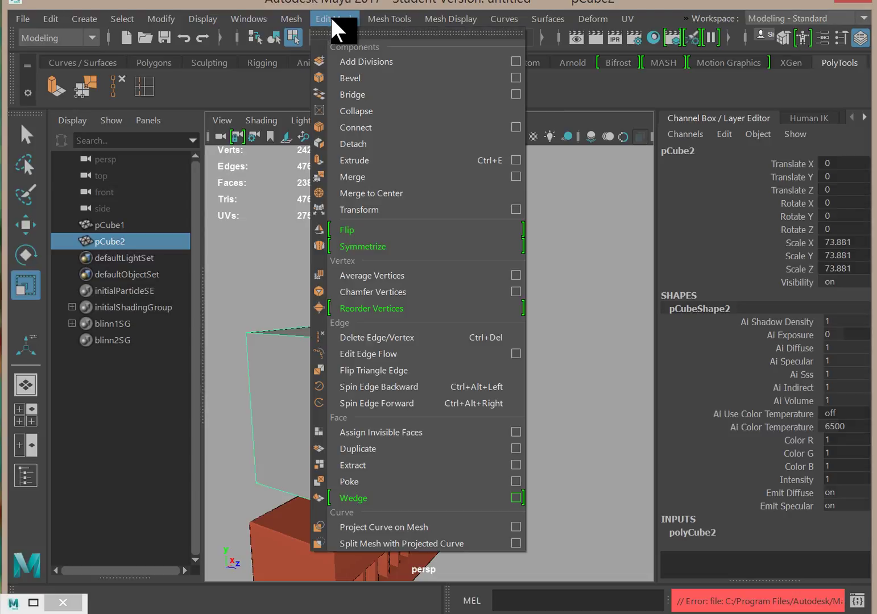
{"action": "left_click", "coordinate": [515, 78]}
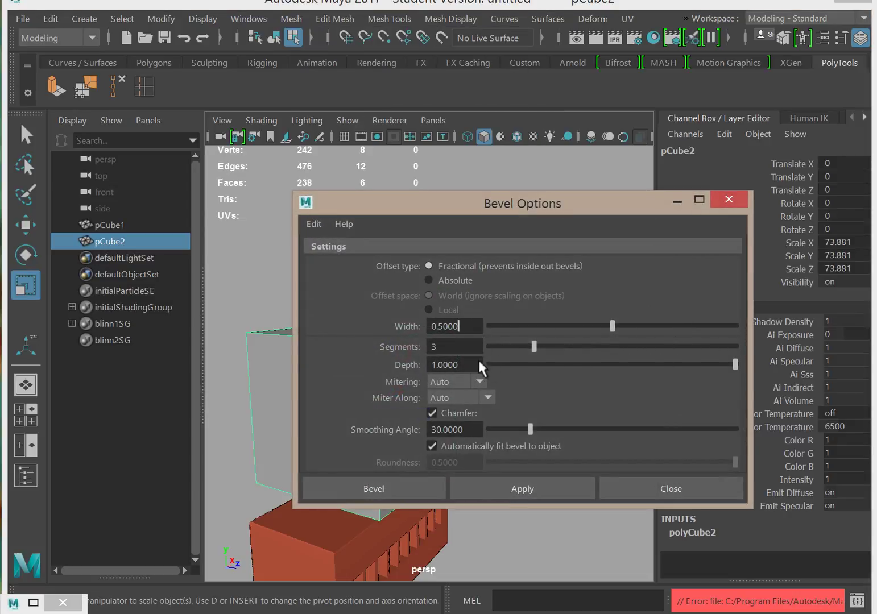
{"action": "left_click", "coordinate": [524, 494]}
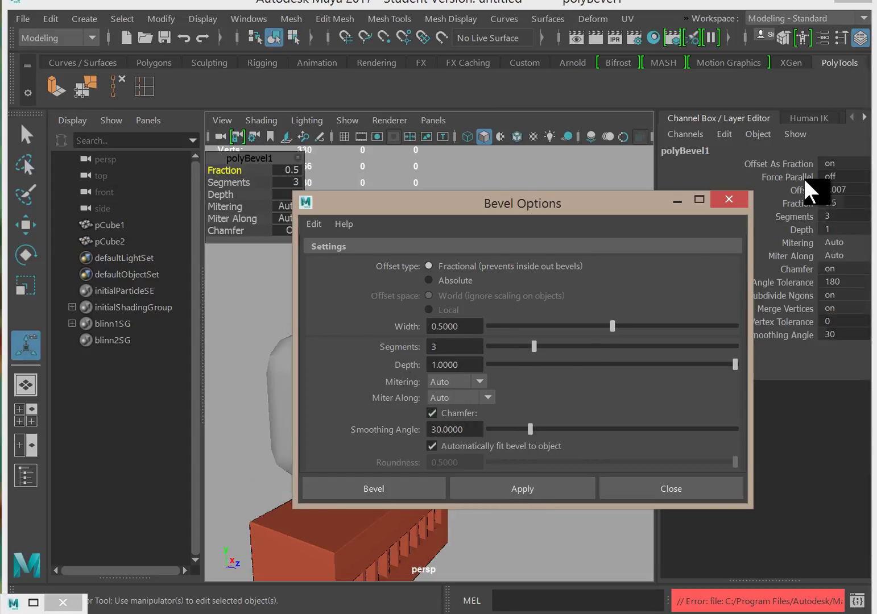
{"action": "left_click", "coordinate": [728, 199]}
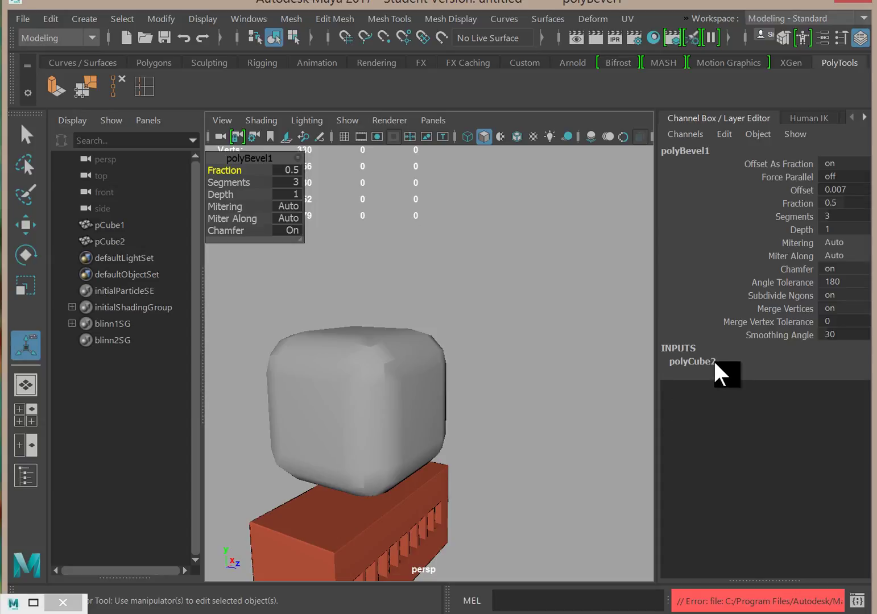
Expand the cube's creation inputs, and move the in-view bevel settings clear of the statistics and enlarge them.
{"action": "left_click", "coordinate": [713, 362]}
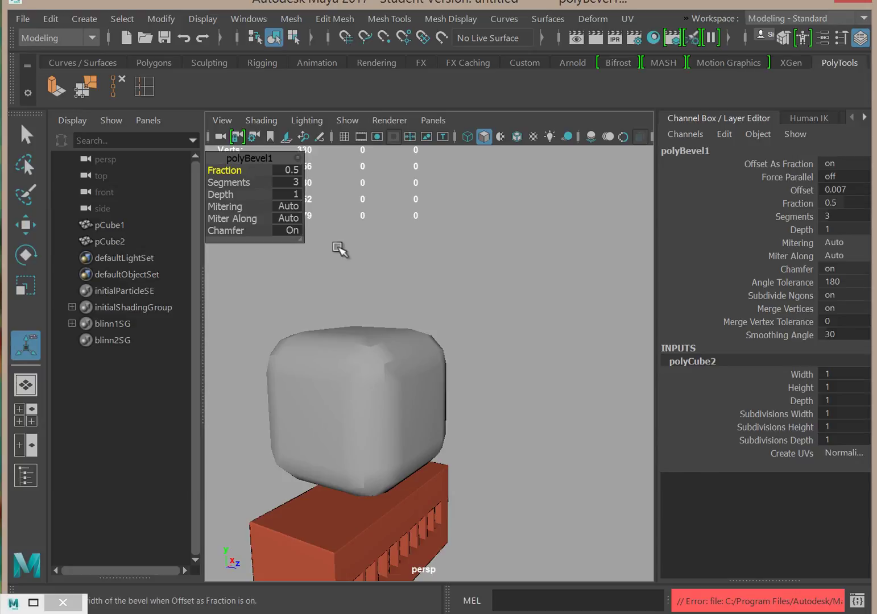
{"action": "left_click_drag", "start_coordinate": [252, 159], "coordinate": [532, 224]}
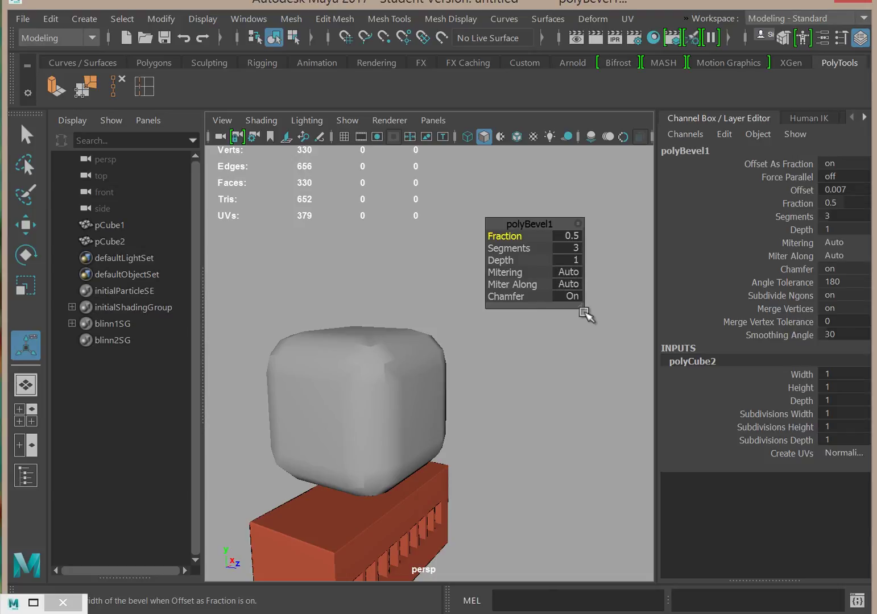
{"action": "left_click_drag", "start_coordinate": [579, 306], "coordinate": [583, 317]}
{"action": "left_click_drag", "start_coordinate": [613, 393], "coordinate": [593, 378]}
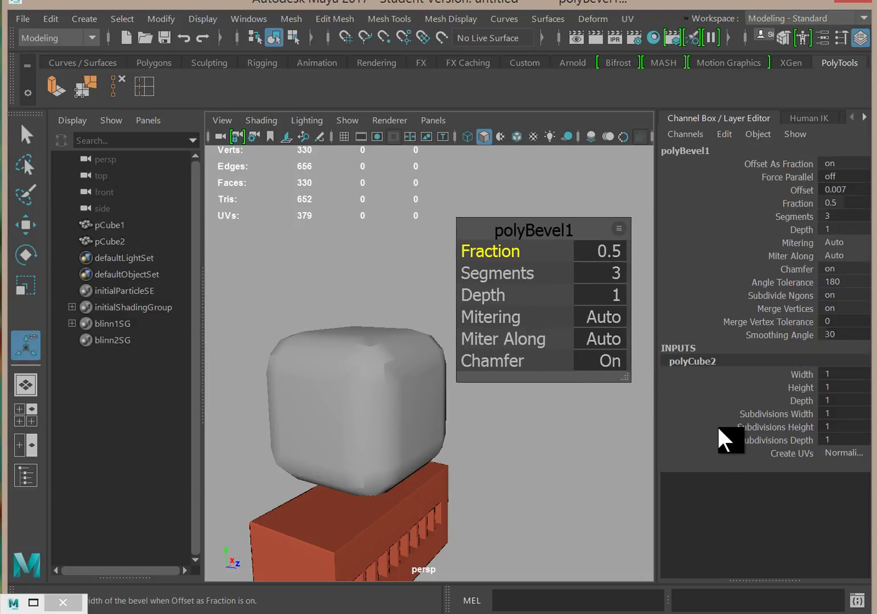
Select the beveled cube, expand its bevel inputs and set the Fraction to 0.001.
{"action": "left_click", "coordinate": [412, 388]}
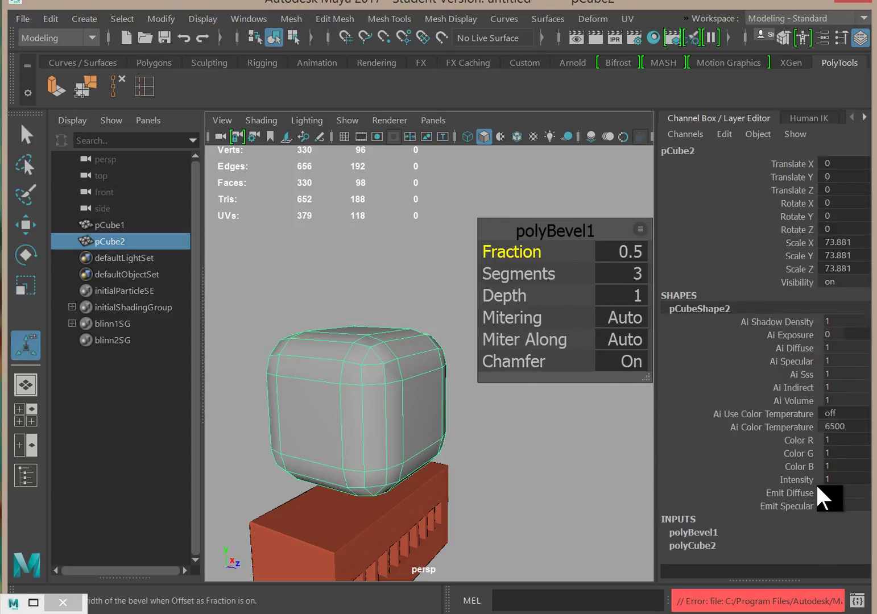
{"action": "left_click", "coordinate": [710, 531]}
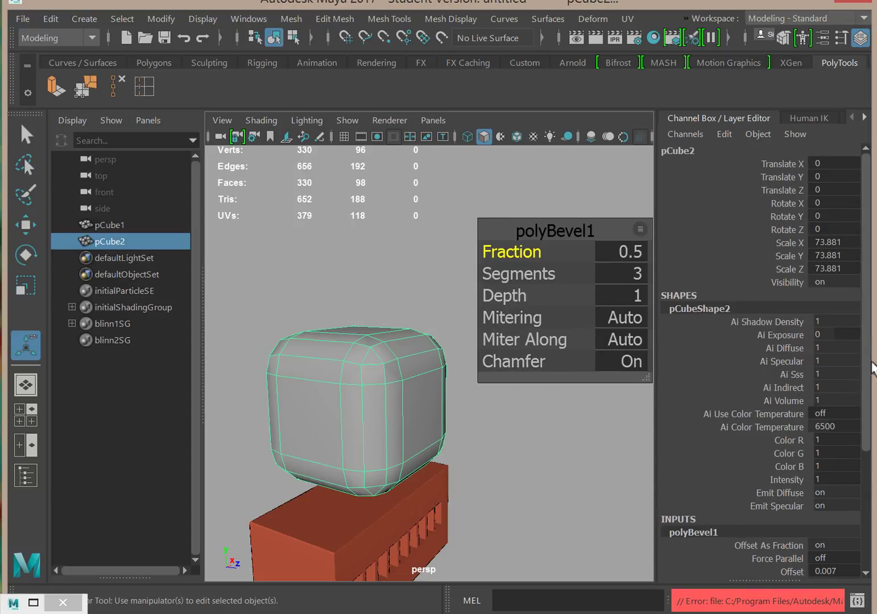
{"action": "scroll", "coordinate": [861, 463], "scroll_direction": "down", "scroll_amount": 5}
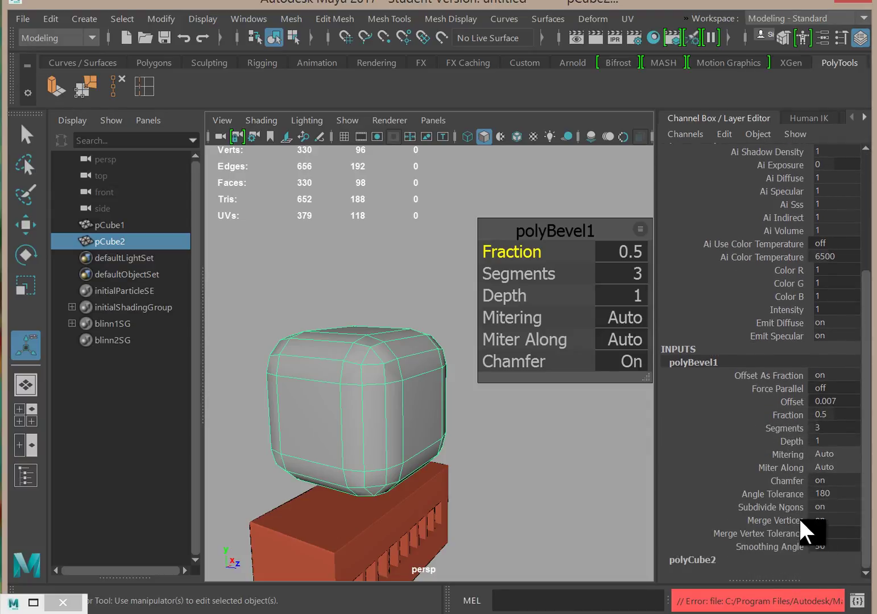
{"action": "double_click", "coordinate": [837, 415]}
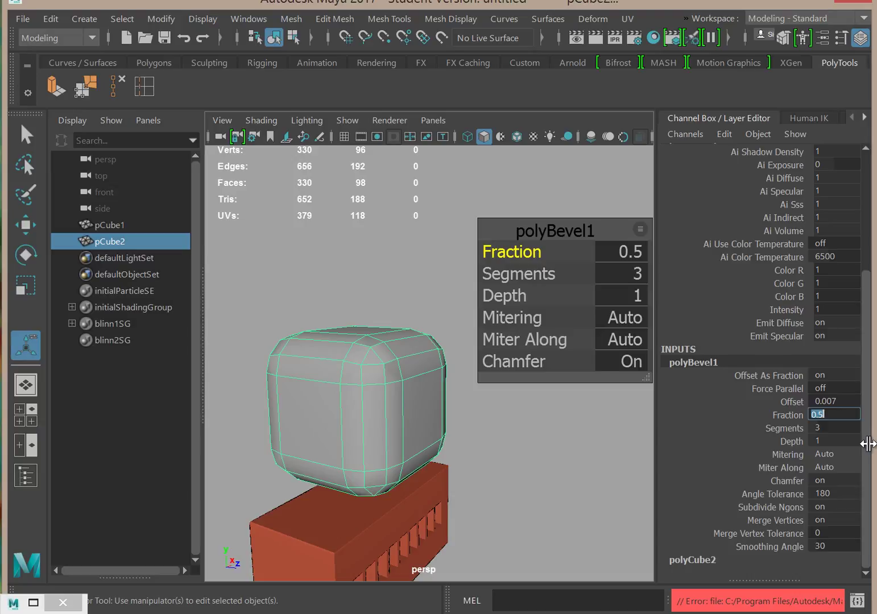
{"action": "key", "text": "Return"}
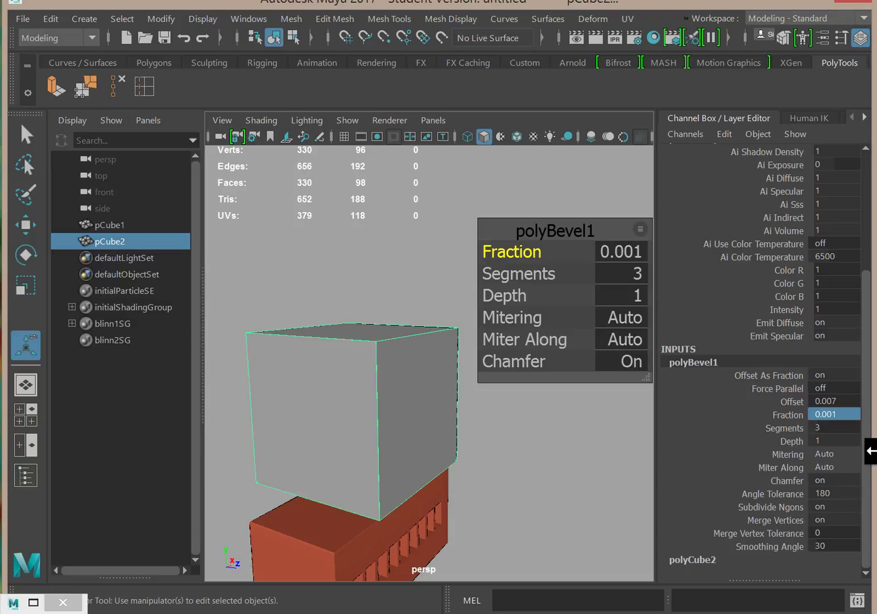
Set the cube's bevel Fraction to 0.01 and examine its thin beveled edges up close.
{"action": "double_click", "coordinate": [853, 414]}
{"action": "type", "text": ".0"}
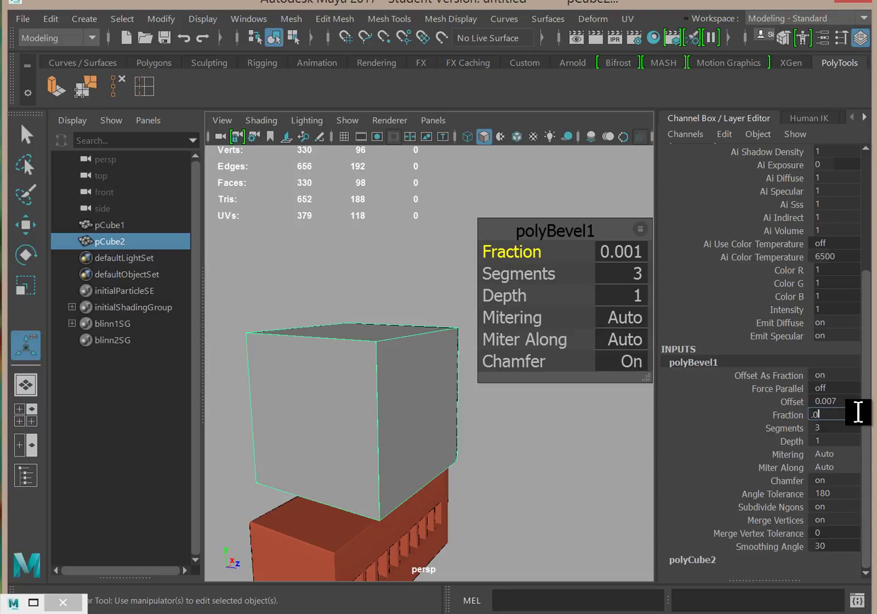
{"action": "type", "text": "1"}
{"action": "key", "text": "Return"}
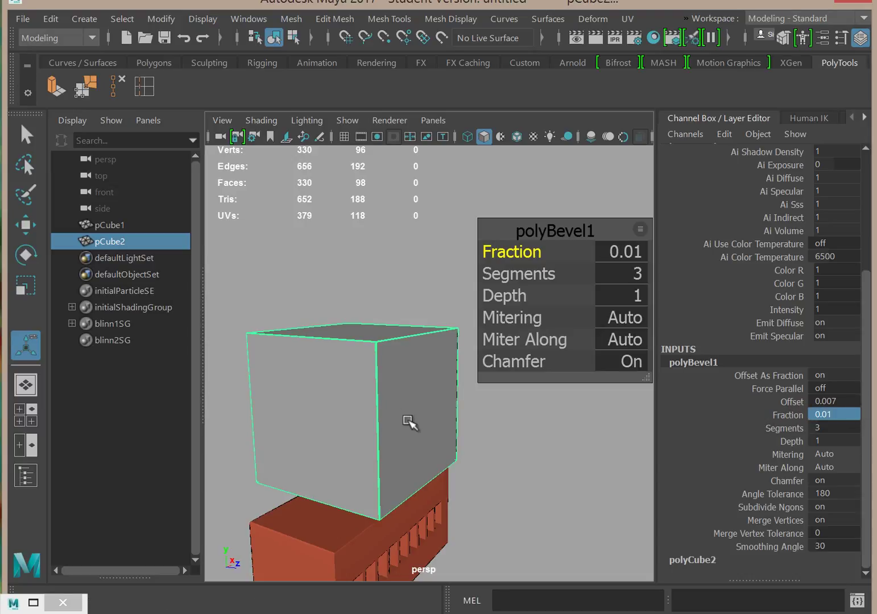
{"action": "right_click_drag", "start_coordinate": [408, 422], "coordinate": [348, 417], "text": "alt"}
{"action": "left_click_drag", "start_coordinate": [499, 554], "coordinate": [475, 528], "text": "alt"}
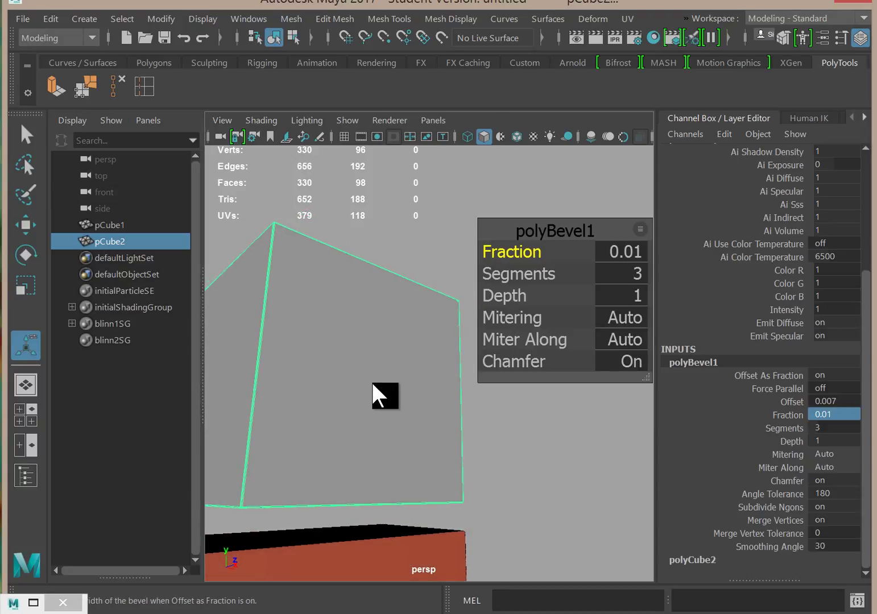
Move the enlarged in-view bevel settings upward away from the cube and deselect the cube.
{"action": "left_click", "coordinate": [641, 228]}
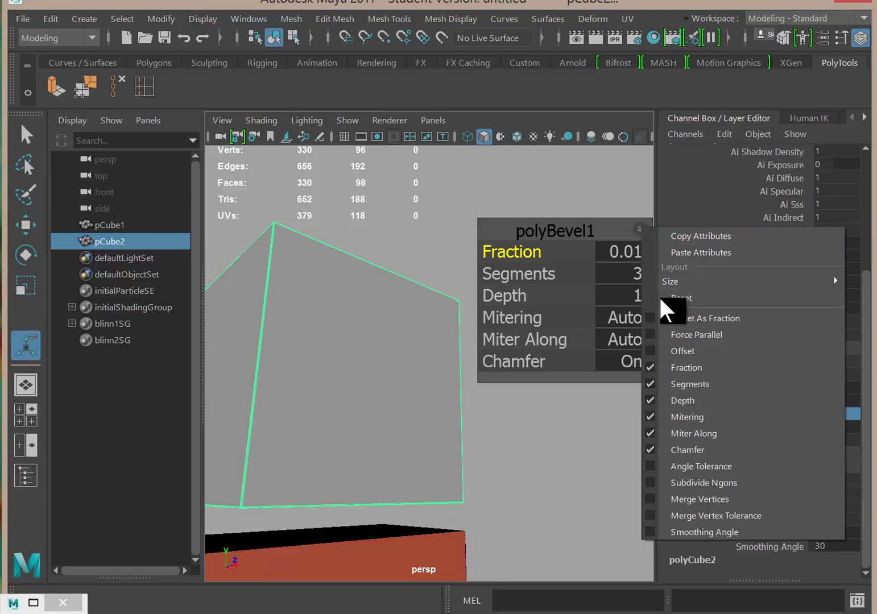
{"action": "left_click", "coordinate": [644, 229]}
{"action": "left_click_drag", "start_coordinate": [595, 230], "coordinate": [604, 142]}
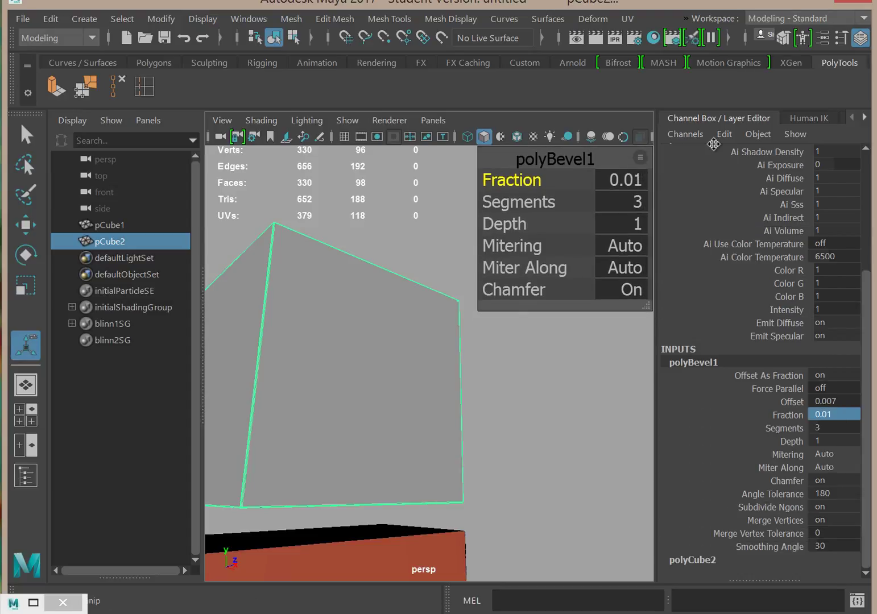
{"action": "right_click", "coordinate": [373, 417]}
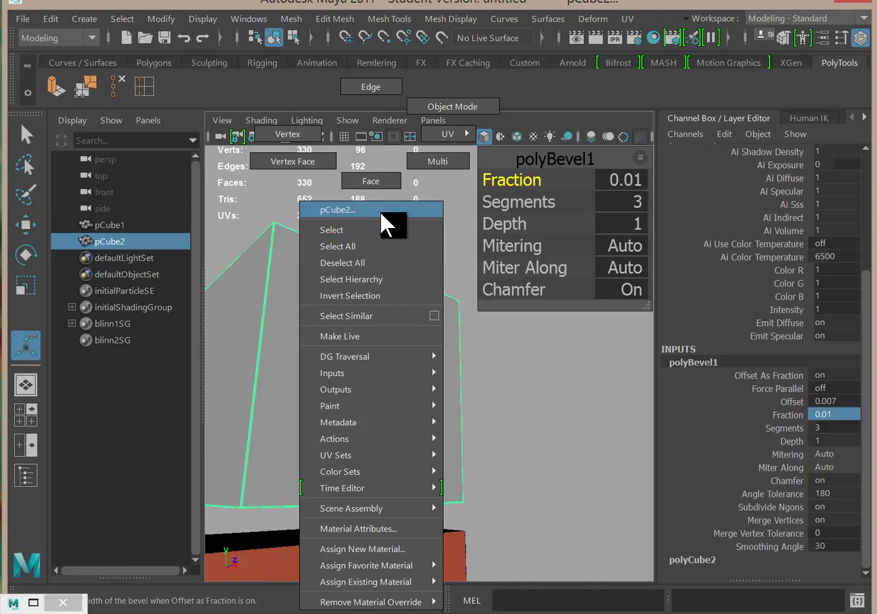
{"action": "left_click", "coordinate": [547, 439]}
{"action": "left_click", "coordinate": [547, 439]}
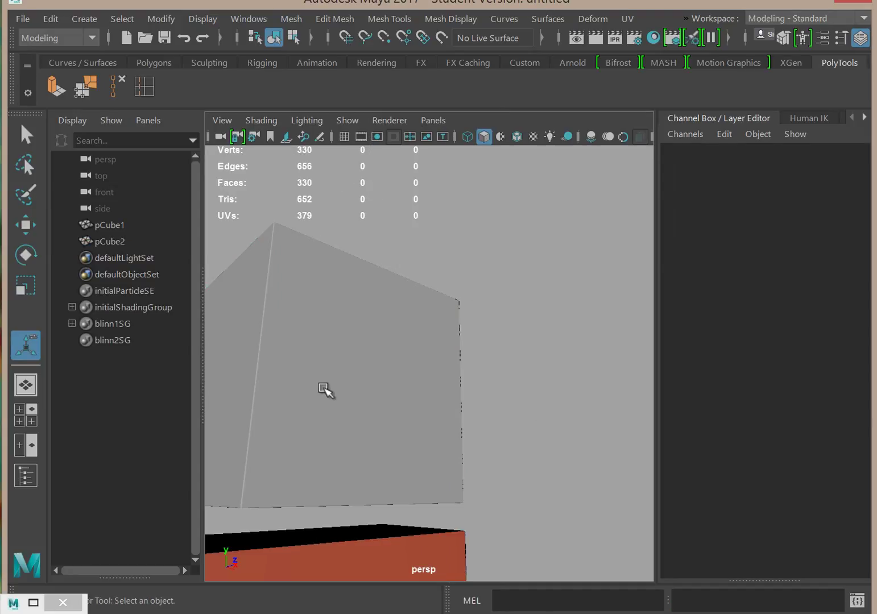
Insert two vertical and two horizontal edge loops across the cube's front side to form a three-by-three grid.
{"action": "left_click", "coordinate": [322, 388]}
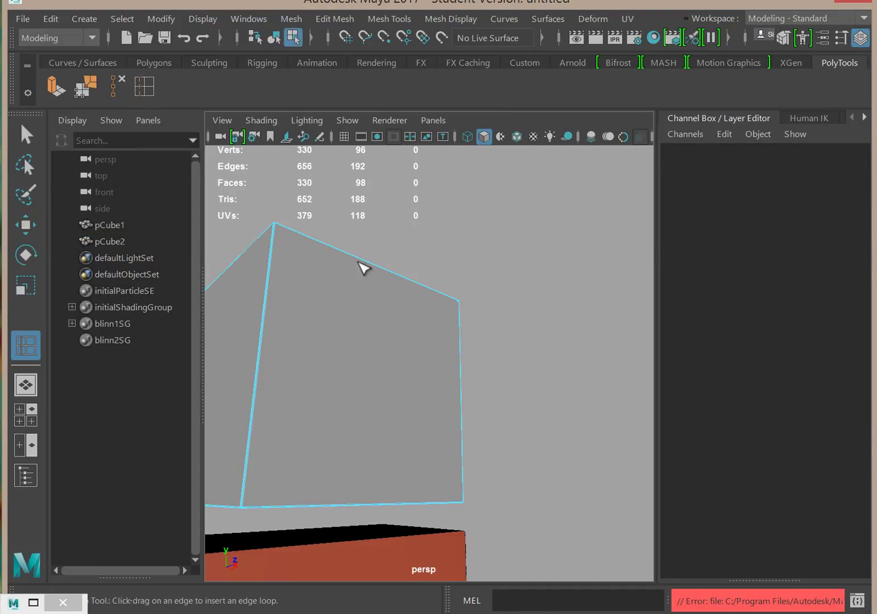
{"action": "left_click", "coordinate": [339, 252]}
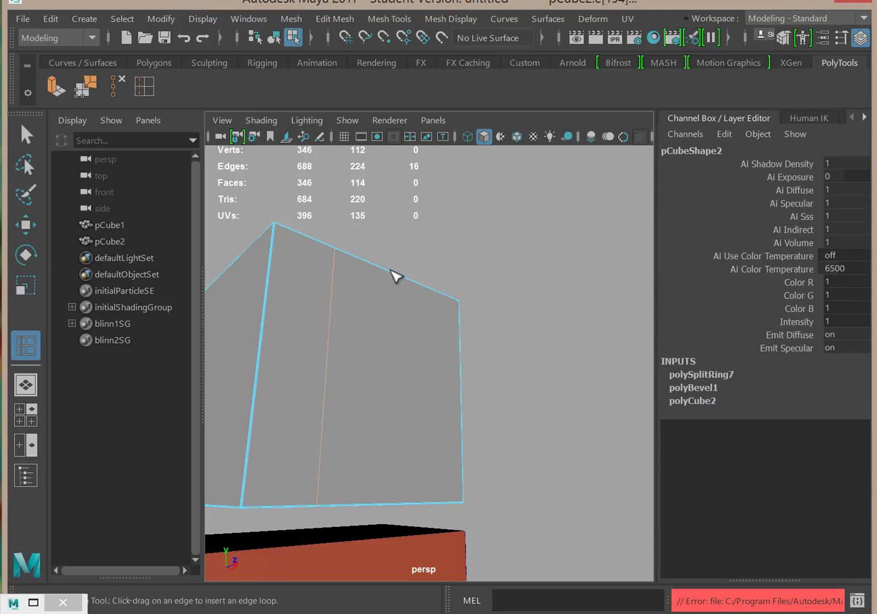
{"action": "left_click", "coordinate": [416, 284]}
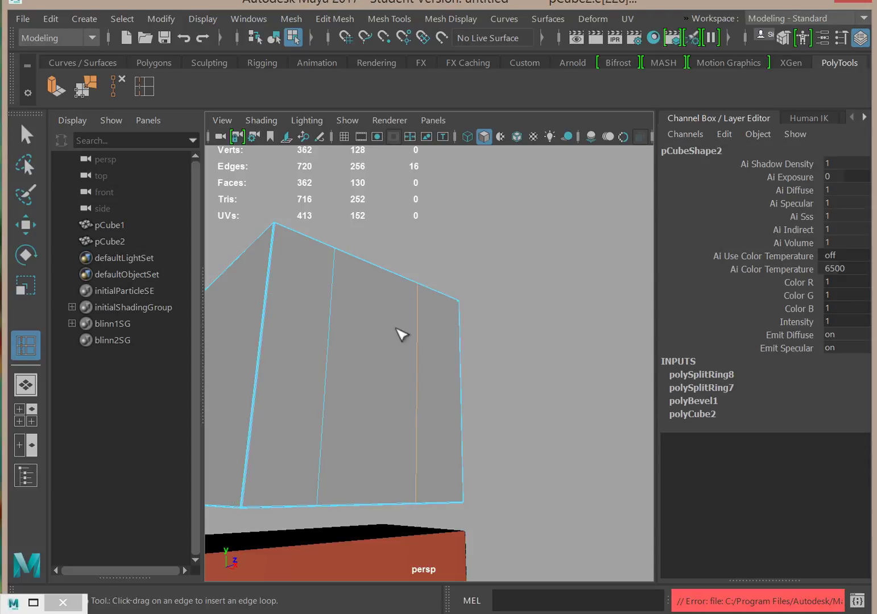
{"action": "left_click", "coordinate": [254, 398]}
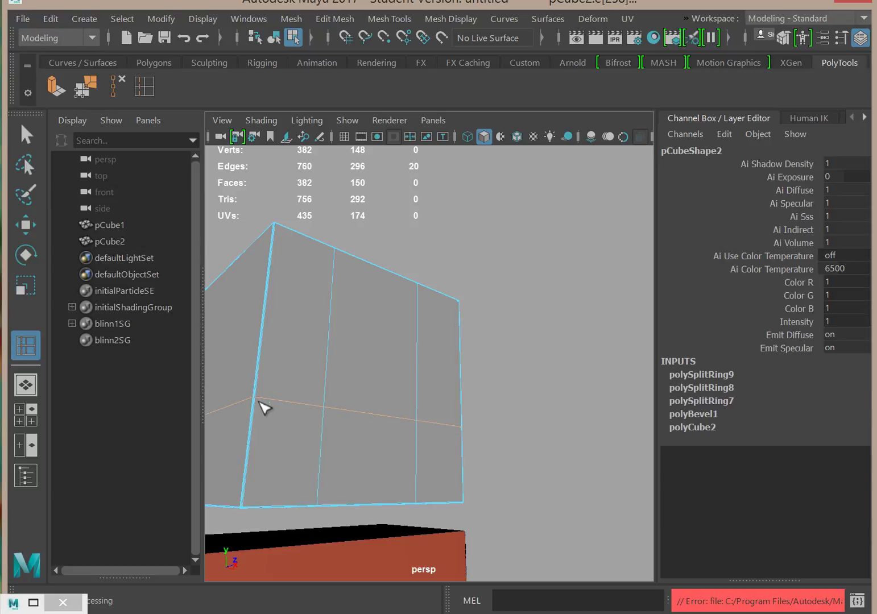
{"action": "left_click", "coordinate": [267, 287]}
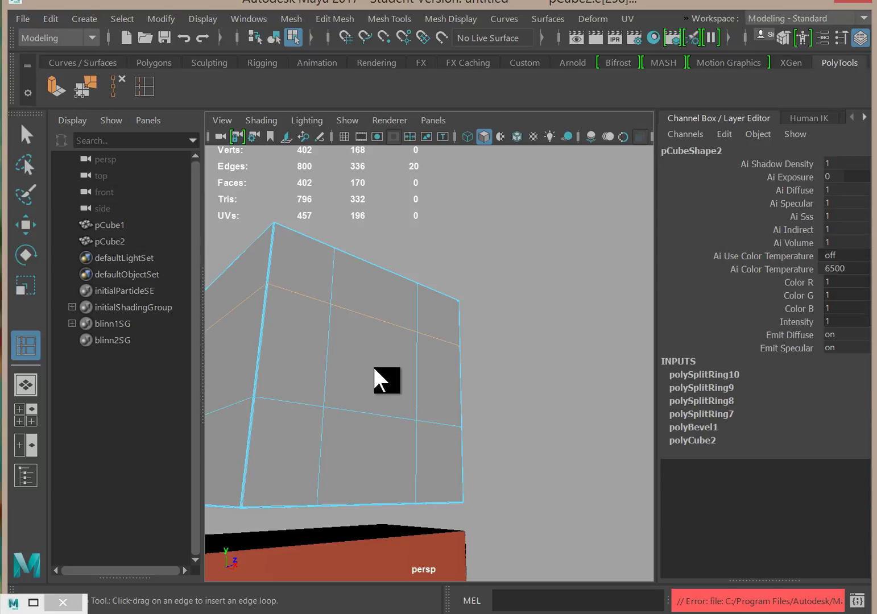
Select the center face of the cube's front grid and start an extrusion on it.
{"action": "right_click_drag", "start_coordinate": [373, 365], "coordinate": [393, 186]}
{"action": "key", "text": "q"}
{"action": "left_click", "coordinate": [380, 363]}
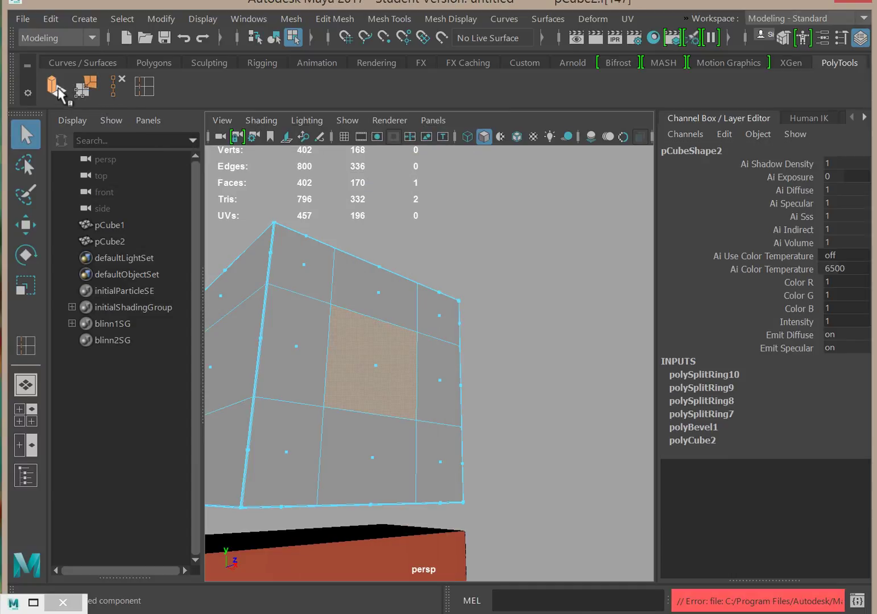
{"action": "key", "text": "ctrl+e"}
Try to pull the extruded center face outward by about 2.7, and undo the move.
{"action": "left_click", "coordinate": [427, 352]}
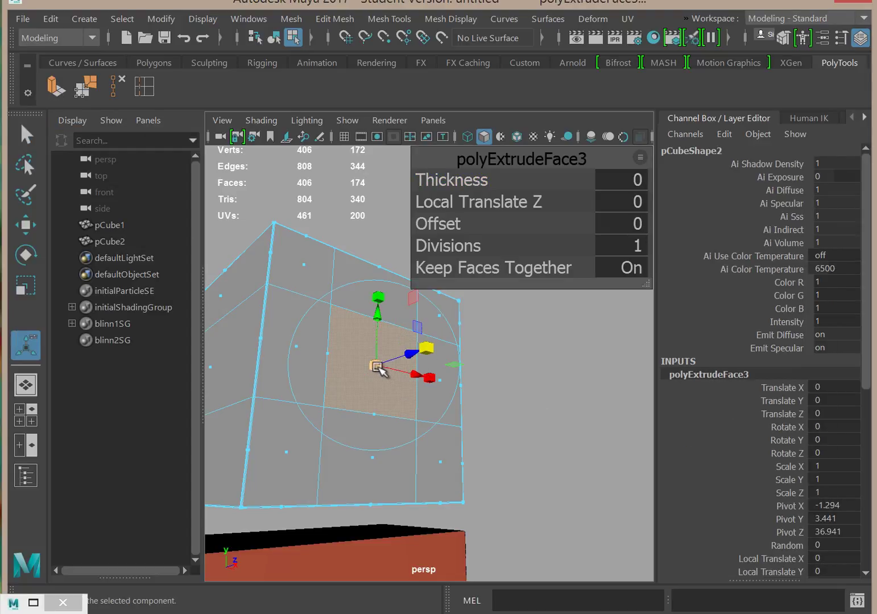
{"action": "left_click_drag", "start_coordinate": [394, 362], "coordinate": [422, 354]}
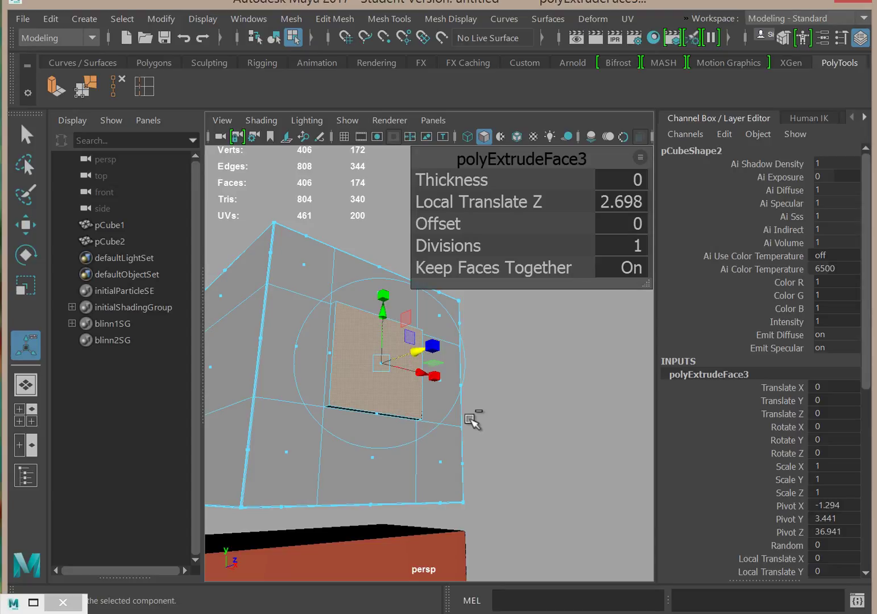
{"action": "key", "text": "ctrl+z"}
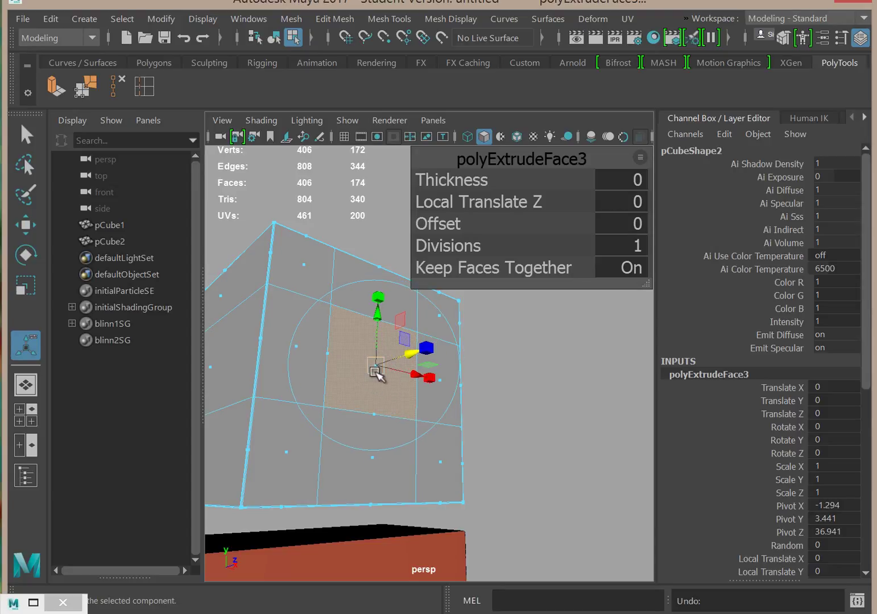
Scale the extruded face slightly inward, offset it outward to a Local Translate Z of 0.276, and fine-tune its scale to nearly full size.
{"action": "left_click", "coordinate": [418, 352]}
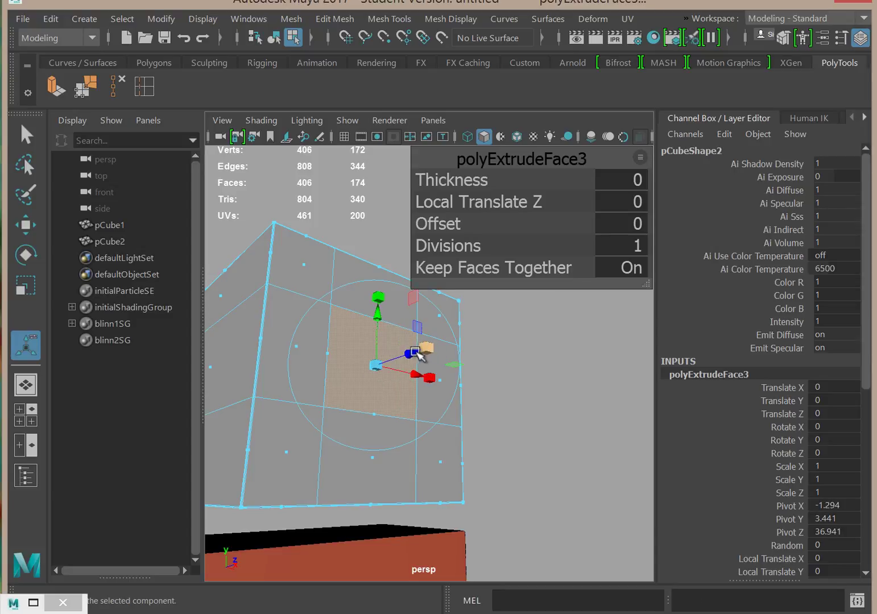
{"action": "left_click", "coordinate": [384, 365]}
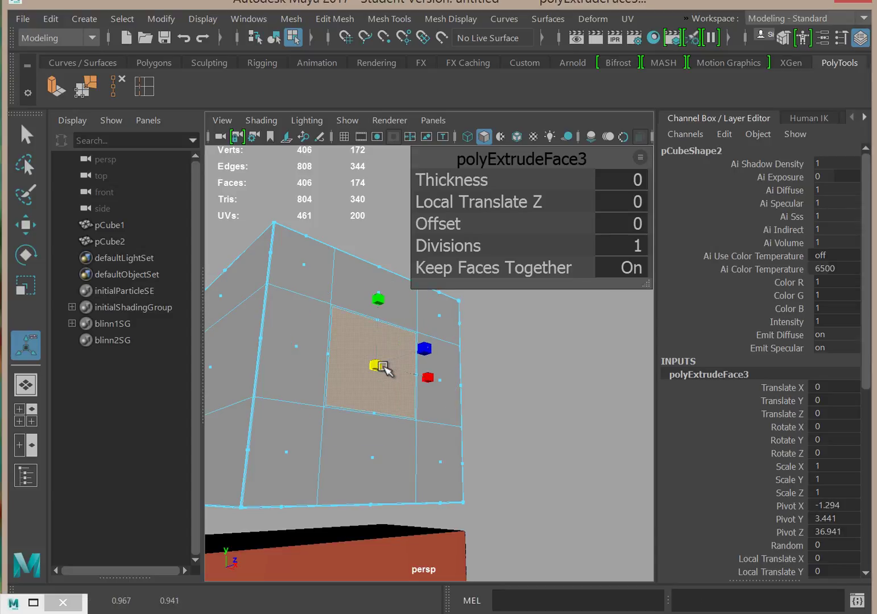
{"action": "left_click", "coordinate": [412, 355]}
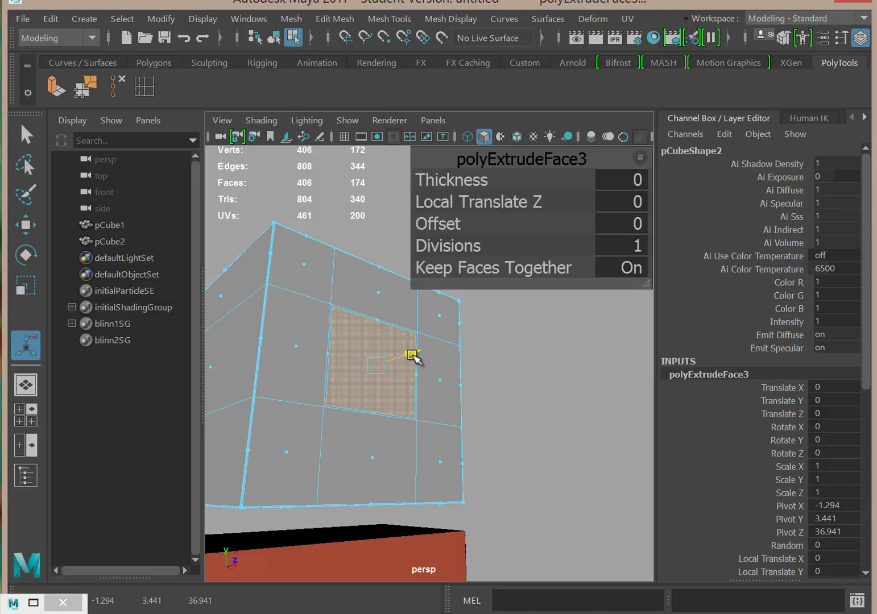
{"action": "left_click_drag", "start_coordinate": [413, 355], "coordinate": [411, 354]}
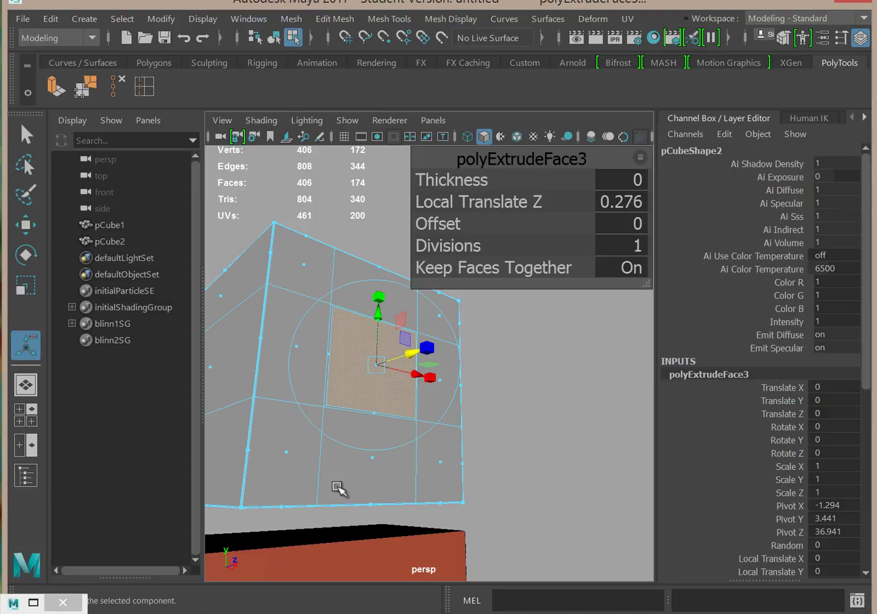
{"action": "right_click_drag", "start_coordinate": [340, 488], "coordinate": [411, 493], "text": "alt"}
{"action": "left_click_drag", "start_coordinate": [442, 482], "coordinate": [472, 520], "text": "alt"}
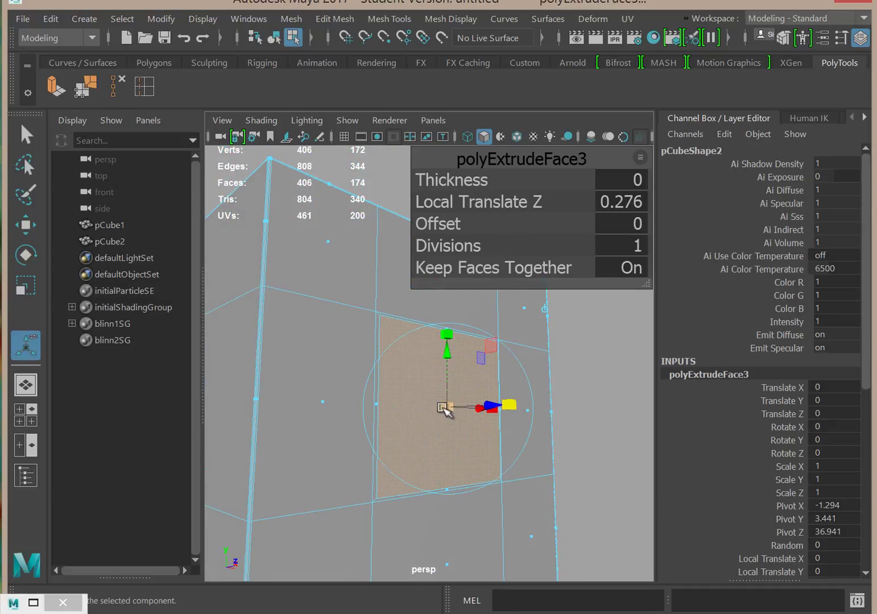
{"action": "left_click_drag", "start_coordinate": [449, 407], "coordinate": [452, 410]}
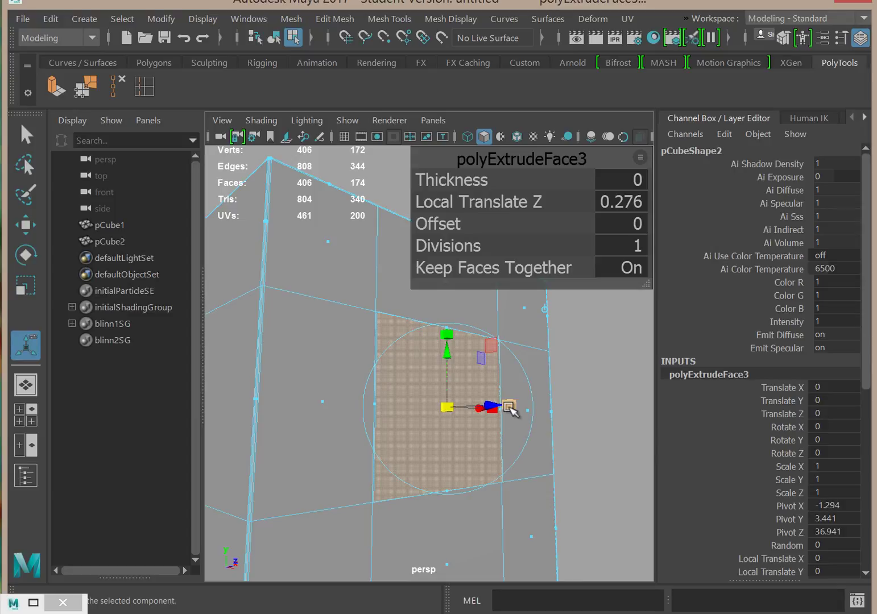
Extrude the center face again and pull it outward to a Local Translate Z of 2.384.
{"action": "key", "text": "ctrl+e"}
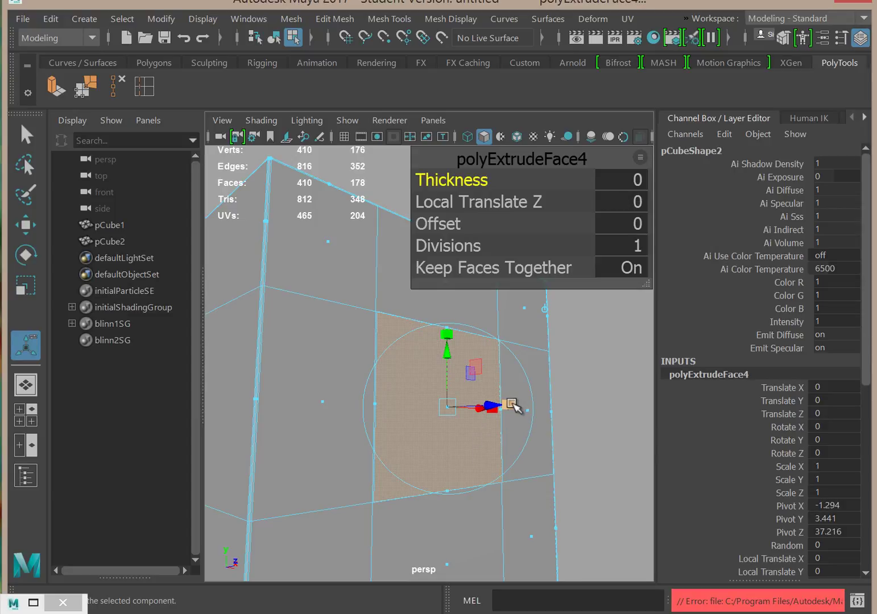
{"action": "left_click", "coordinate": [499, 403]}
{"action": "left_click", "coordinate": [450, 407]}
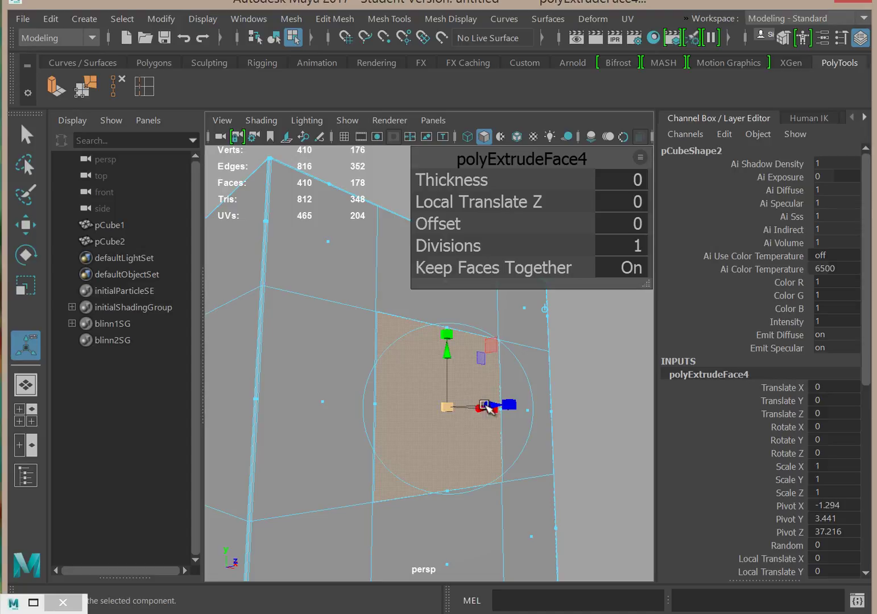
{"action": "left_click_drag", "start_coordinate": [496, 407], "coordinate": [505, 412]}
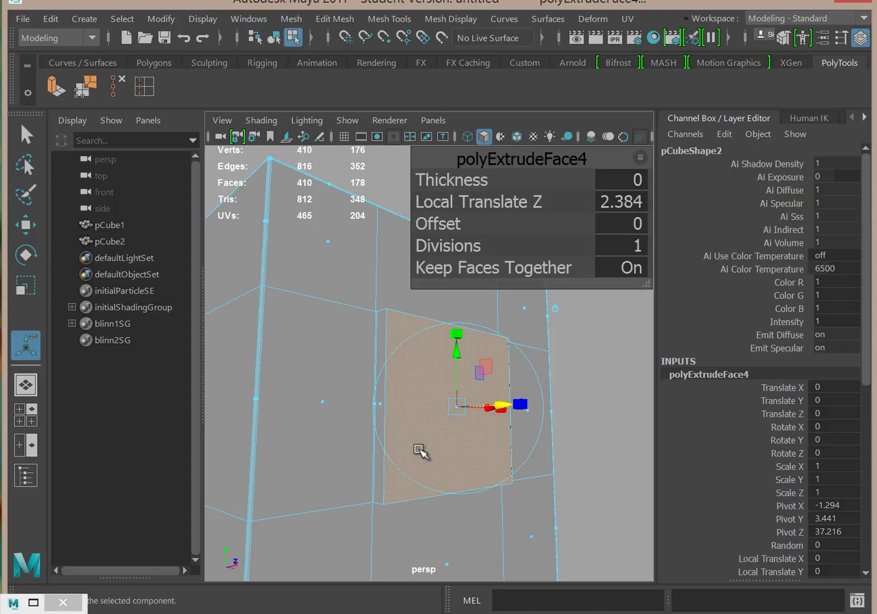
Extrude the block's front face again, scale it slightly inward, and offset it outward to a Local Translate Z of 0.103.
{"action": "key", "text": "ctrl+e"}
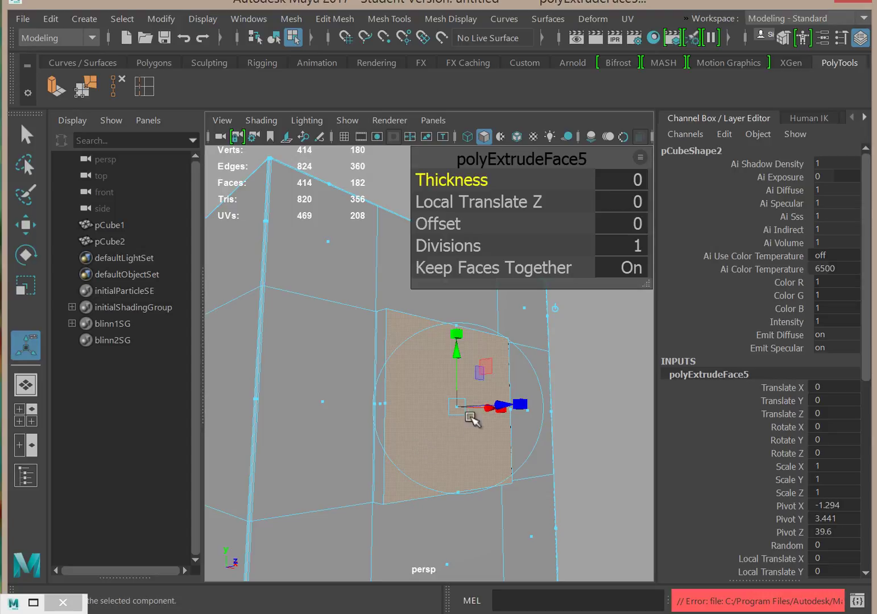
{"action": "left_click", "coordinate": [518, 406]}
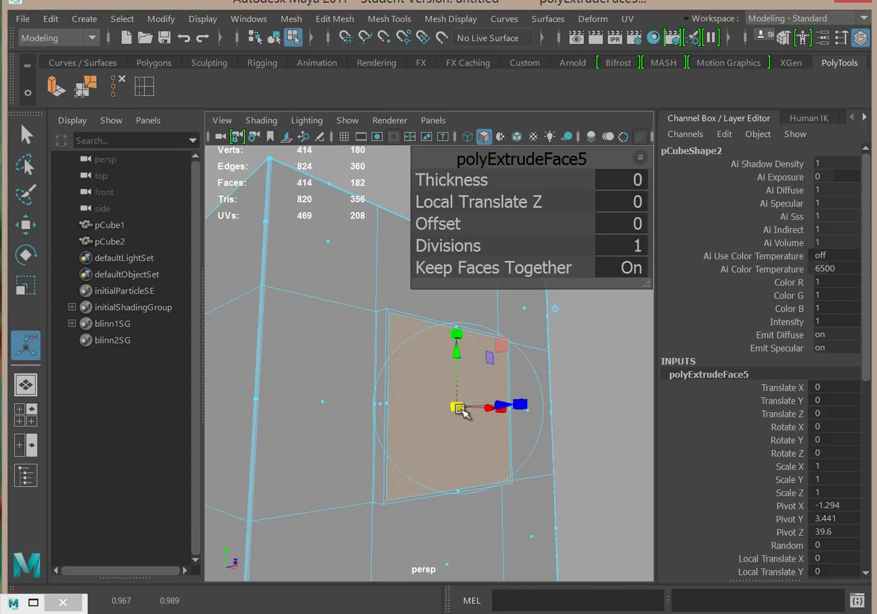
{"action": "left_click_drag", "start_coordinate": [460, 410], "coordinate": [504, 408]}
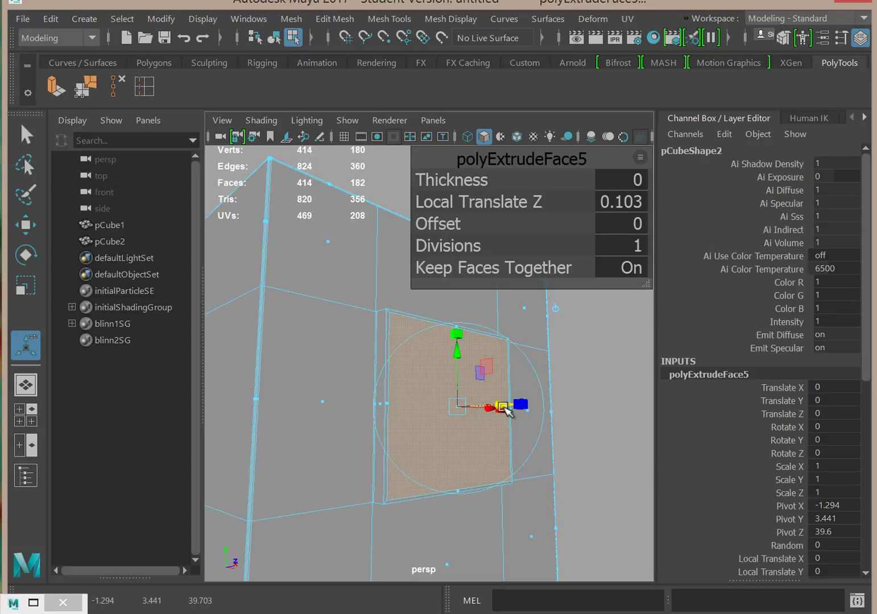
Extrude the block's front face and scale it inward to form a narrow border, and extrude the inner face slightly back into the block.
{"action": "key", "text": "ctrl+e"}
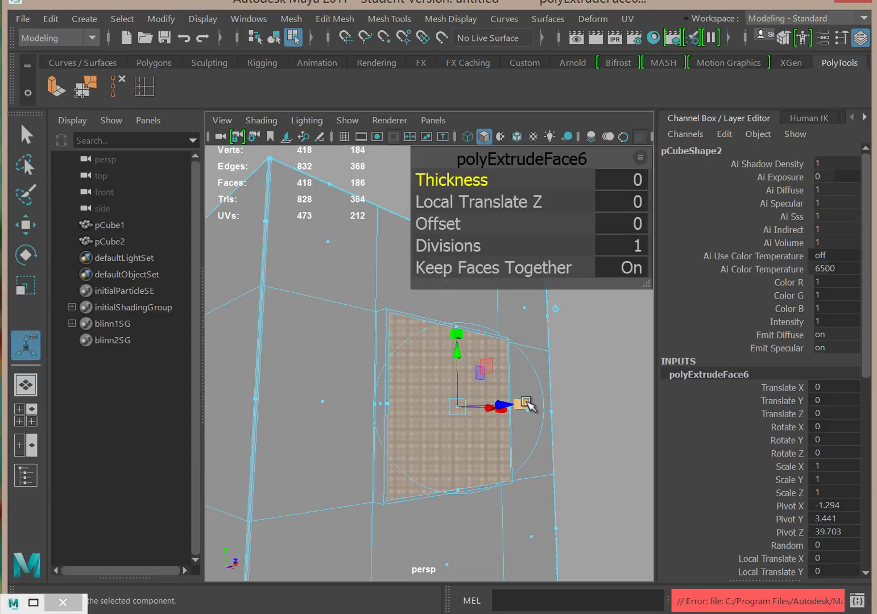
{"action": "left_click_drag", "start_coordinate": [461, 408], "coordinate": [461, 410]}
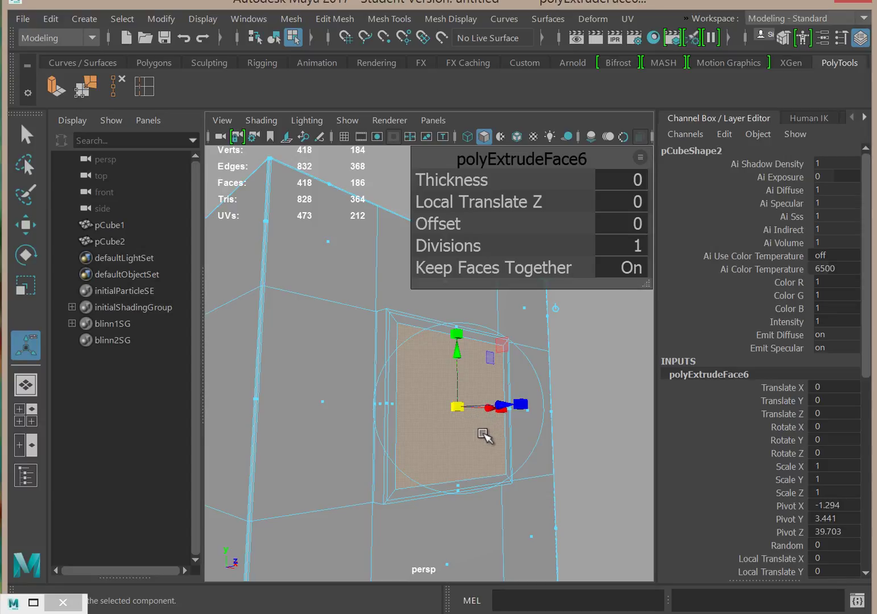
{"action": "key", "text": "ctrl+e"}
{"action": "left_click", "coordinate": [519, 404]}
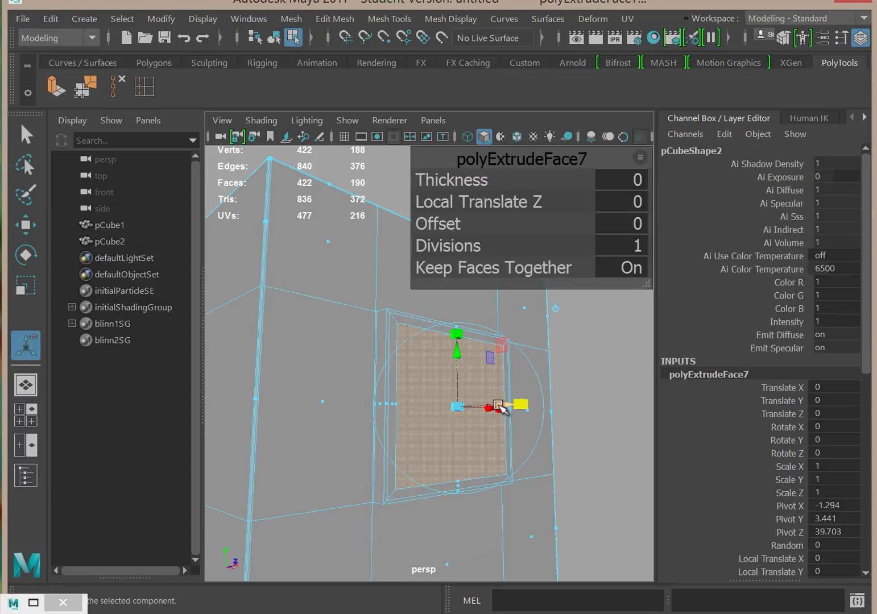
{"action": "left_click_drag", "start_coordinate": [501, 408], "coordinate": [501, 408]}
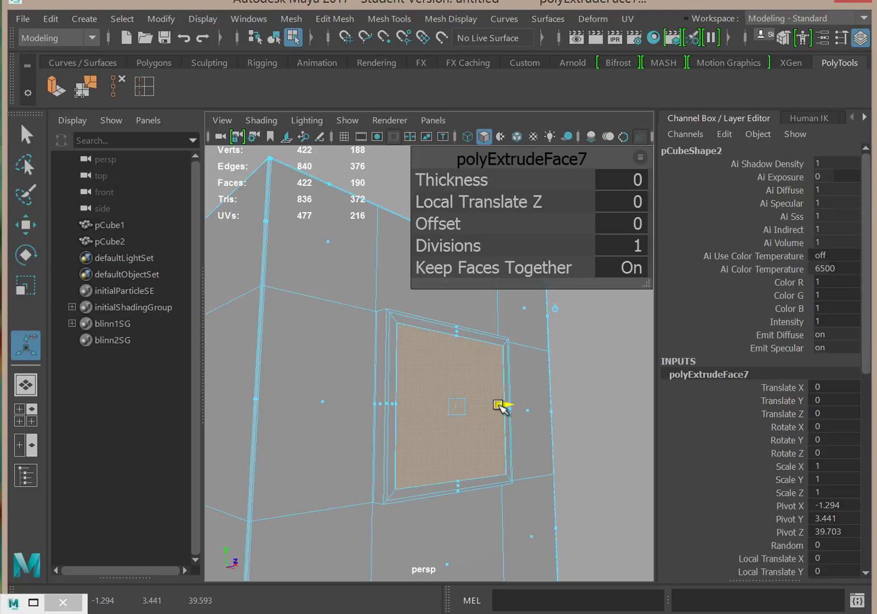
{"action": "left_click_drag", "start_coordinate": [501, 408], "coordinate": [435, 464]}
Start another extrusion on the recessed inner face and set its manipulator to scaling.
{"action": "key", "text": "ctrl+e"}
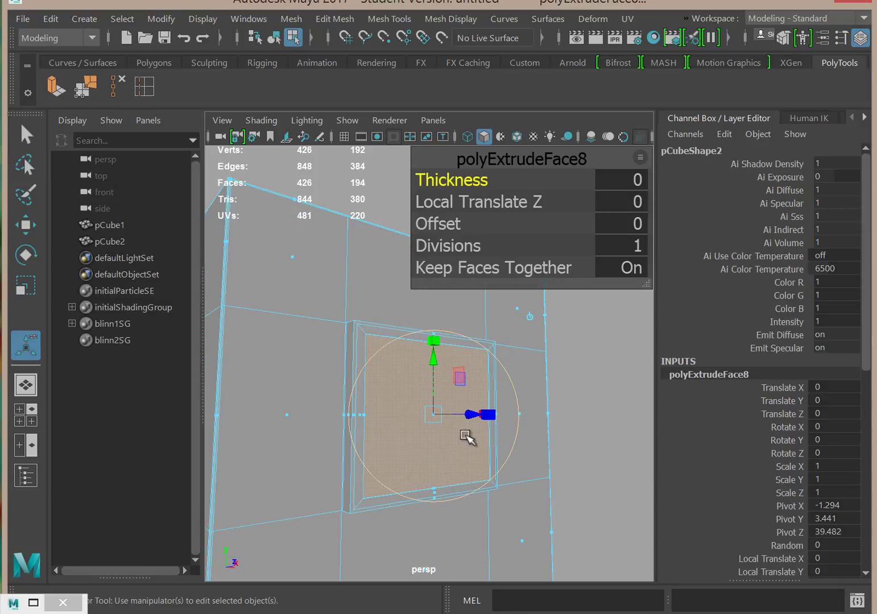
{"action": "left_click", "coordinate": [488, 415]}
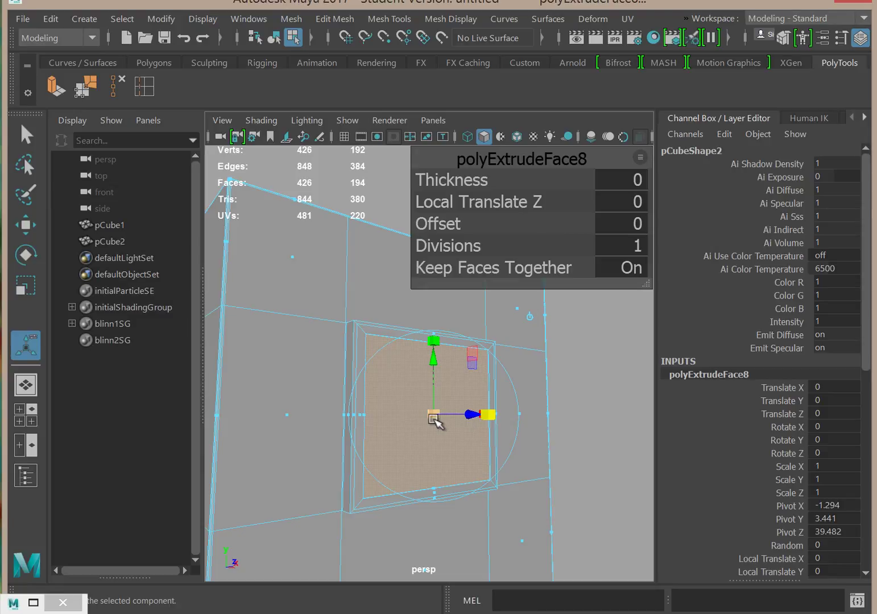
Push the extruded window face inward to a Local Translate Z of about -5.758 to form a recess.
{"action": "left_click", "coordinate": [434, 418]}
{"action": "left_click", "coordinate": [489, 415]}
{"action": "left_click", "coordinate": [491, 415]}
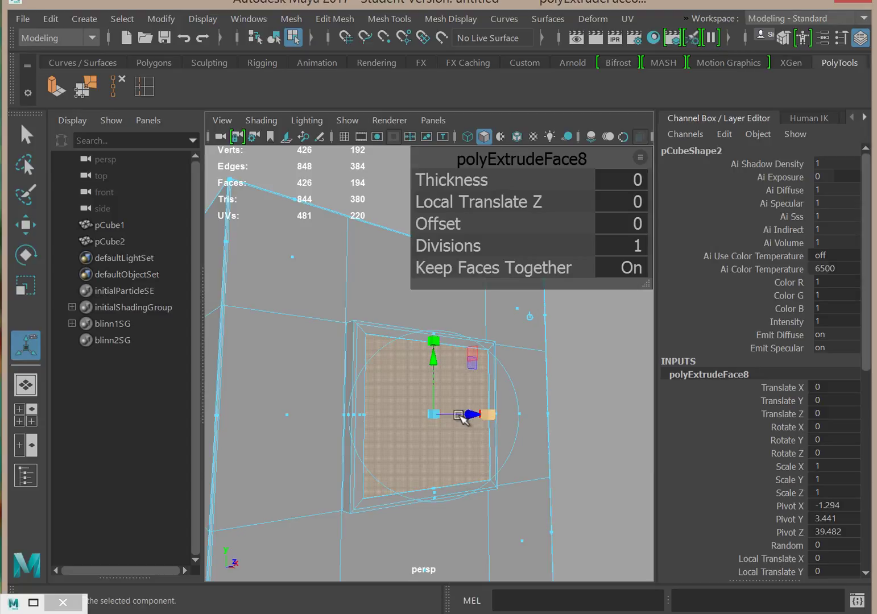
{"action": "left_click", "coordinate": [433, 416]}
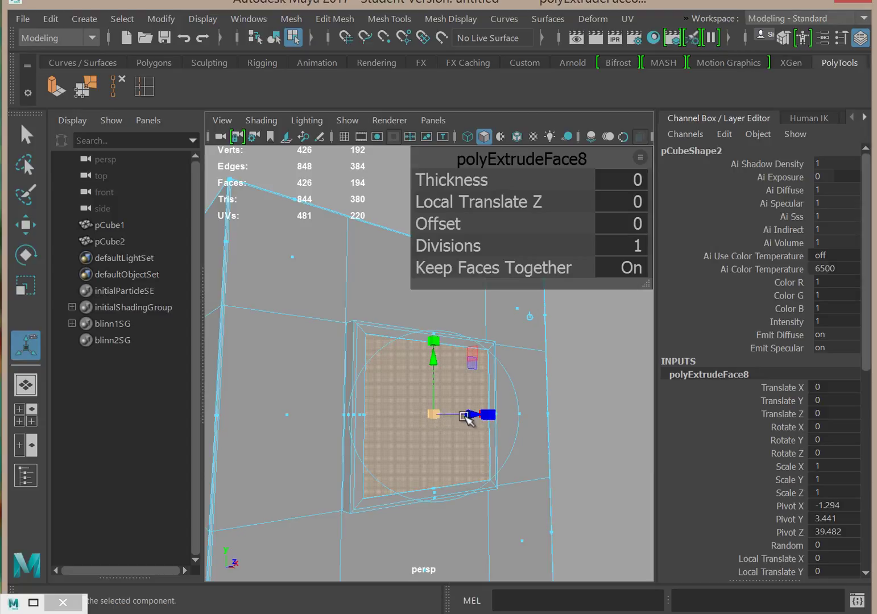
{"action": "left_click", "coordinate": [489, 415]}
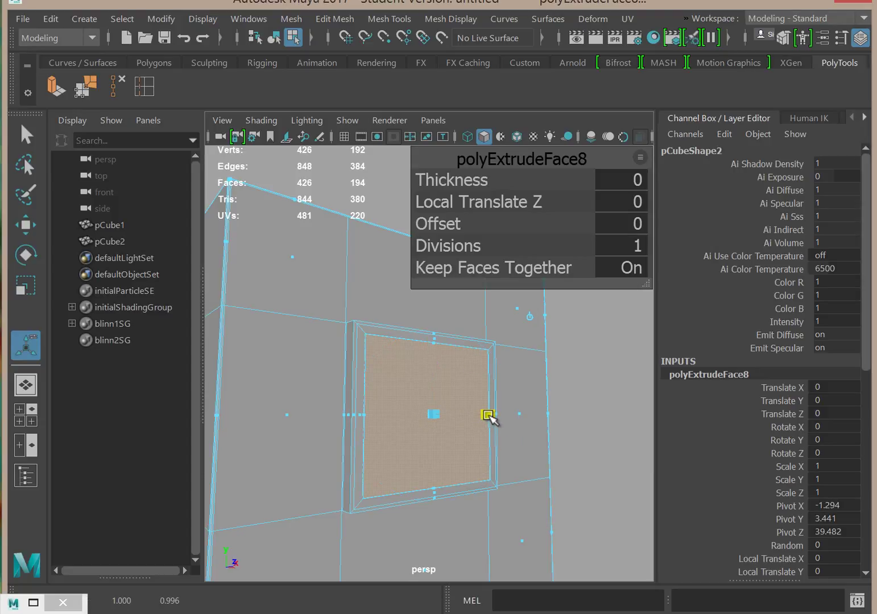
{"action": "left_click", "coordinate": [490, 417]}
{"action": "left_click_drag", "start_coordinate": [447, 443], "coordinate": [444, 398], "text": "alt"}
{"action": "left_click_drag", "start_coordinate": [470, 479], "coordinate": [471, 490], "text": "alt"}
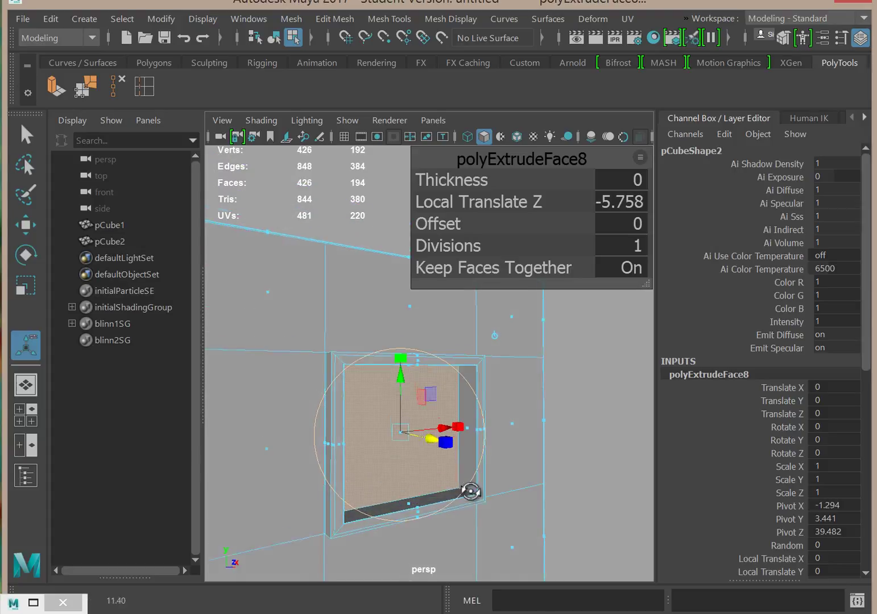
{"action": "left_click", "coordinate": [579, 489]}
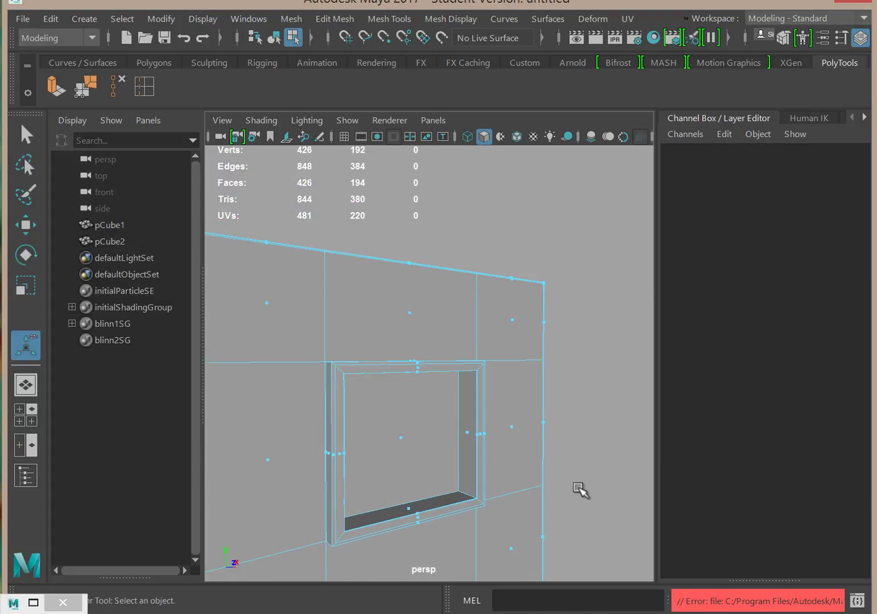
Select the four inner side walls of the window recess and scale them down slightly and uniformly.
{"action": "middle_click_drag", "start_coordinate": [439, 435], "coordinate": [493, 362], "text": "alt"}
{"action": "mouse_move", "coordinate": [493, 363]}
{"action": "left_mouse_down", "text": "alt"}
{"action": "mouse_move", "coordinate": [473, 353]}
{"action": "mouse_move", "coordinate": [482, 350]}
{"action": "mouse_move", "coordinate": [479, 370]}
{"action": "left_mouse_up", "text": "alt"}
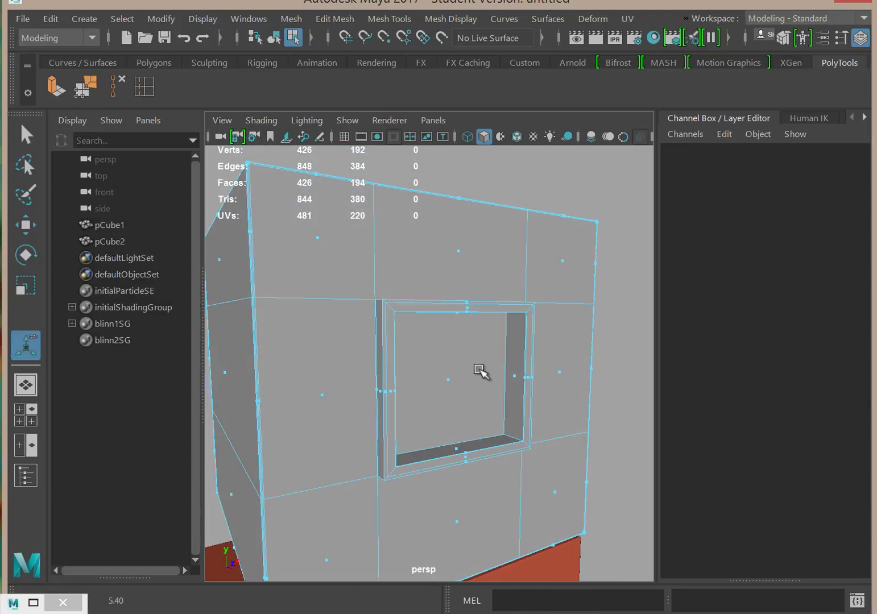
{"action": "scroll", "coordinate": [540, 409], "scroll_direction": "up", "scroll_amount": 6}
{"action": "middle_click_drag", "start_coordinate": [521, 422], "coordinate": [490, 335], "text": "alt"}
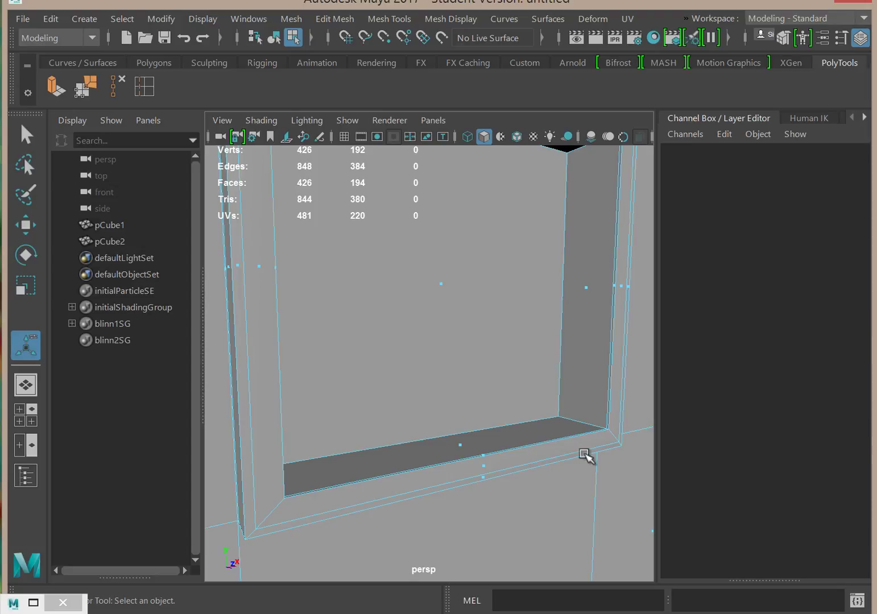
{"action": "left_click", "coordinate": [464, 447]}
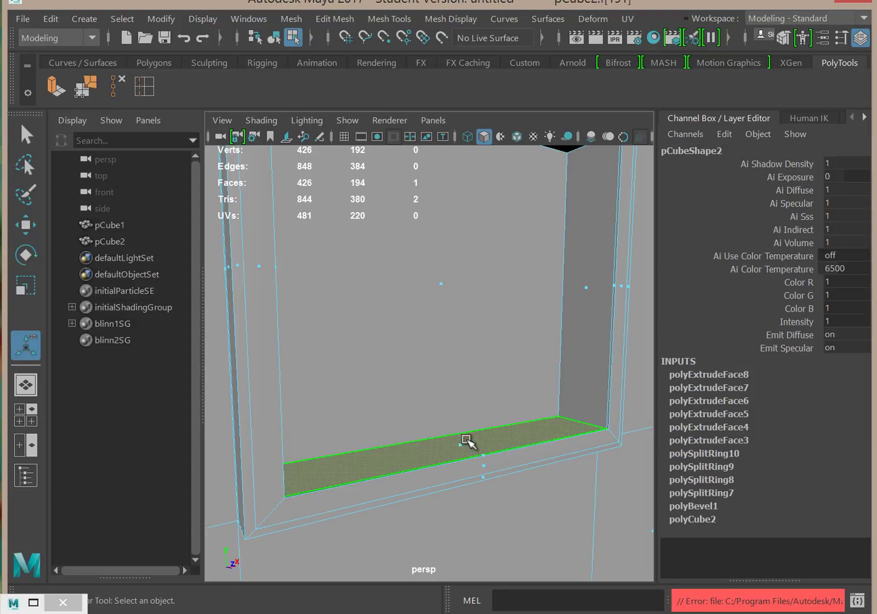
{"action": "left_click", "coordinate": [587, 294], "text": "shift"}
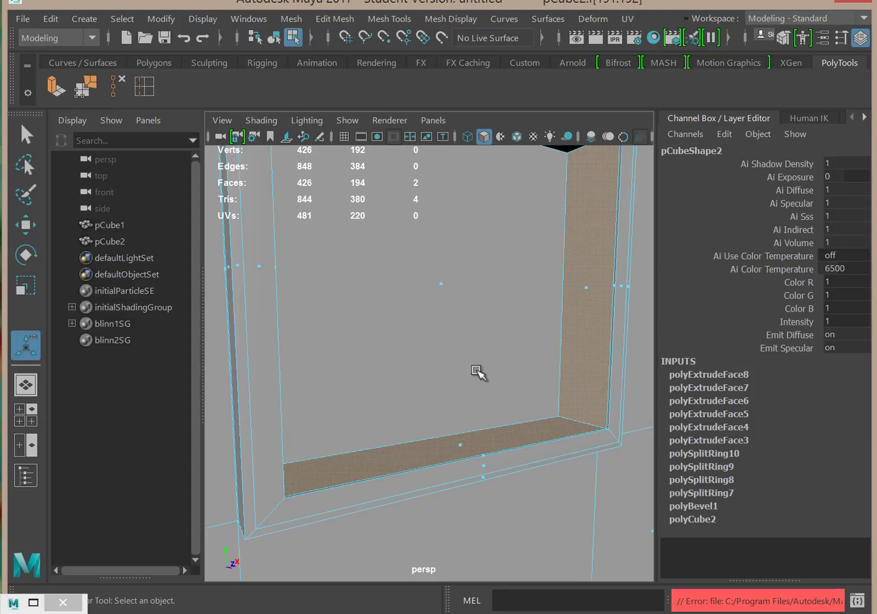
{"action": "middle_click_drag", "start_coordinate": [481, 364], "coordinate": [505, 501], "text": "alt"}
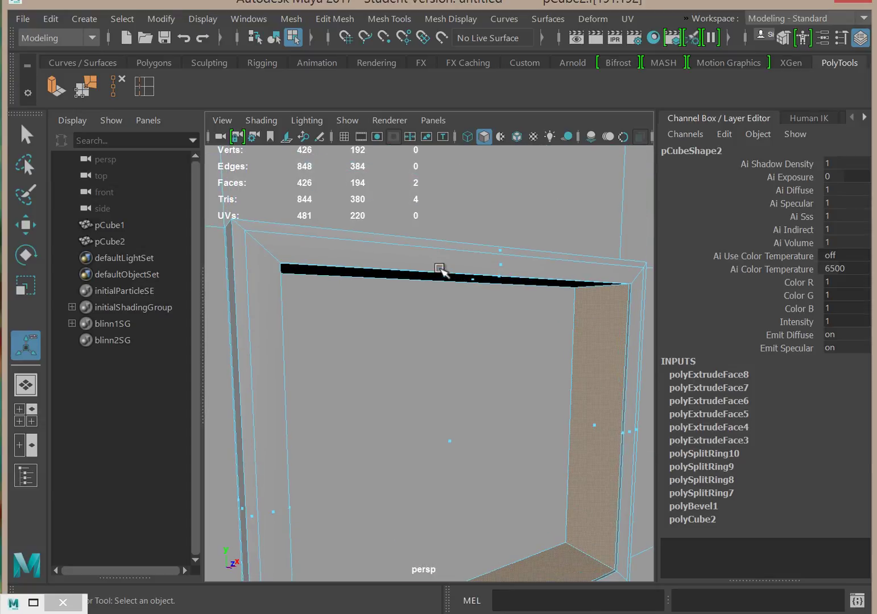
{"action": "left_click", "coordinate": [475, 278], "text": "shift"}
{"action": "left_click_drag", "start_coordinate": [436, 402], "coordinate": [417, 378], "text": "alt"}
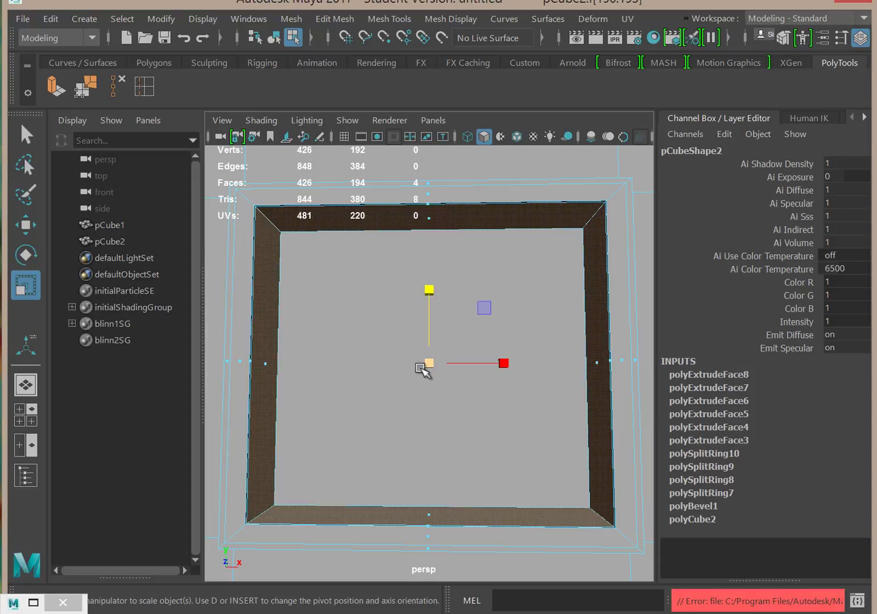
{"action": "left_click_drag", "start_coordinate": [429, 363], "coordinate": [431, 364]}
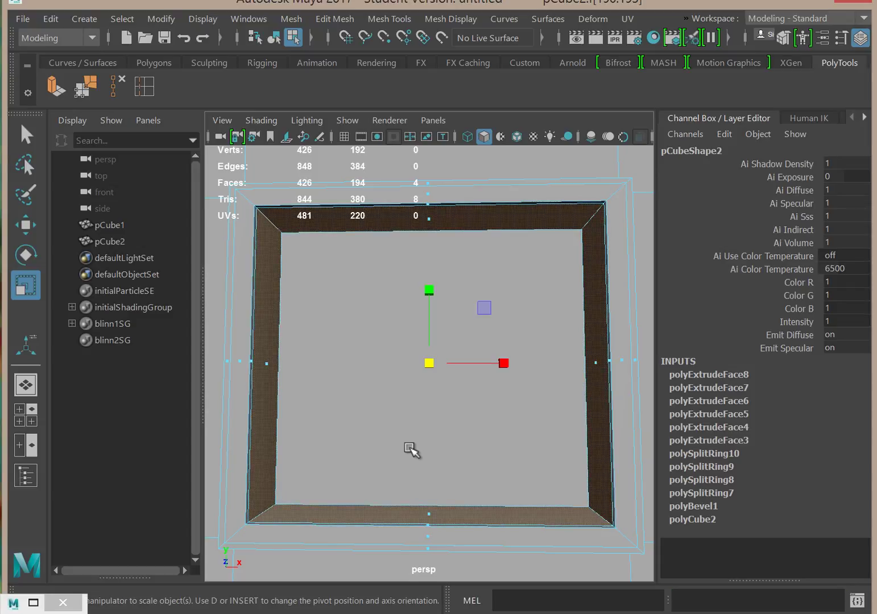
{"action": "left_click", "coordinate": [411, 450]}
Render the perspective view with Maya Software at an angle to the window frame and inspect the result.
{"action": "right_click_drag", "start_coordinate": [588, 532], "coordinate": [481, 490], "text": "alt"}
{"action": "left_click_drag", "start_coordinate": [482, 489], "coordinate": [536, 475], "text": "alt"}
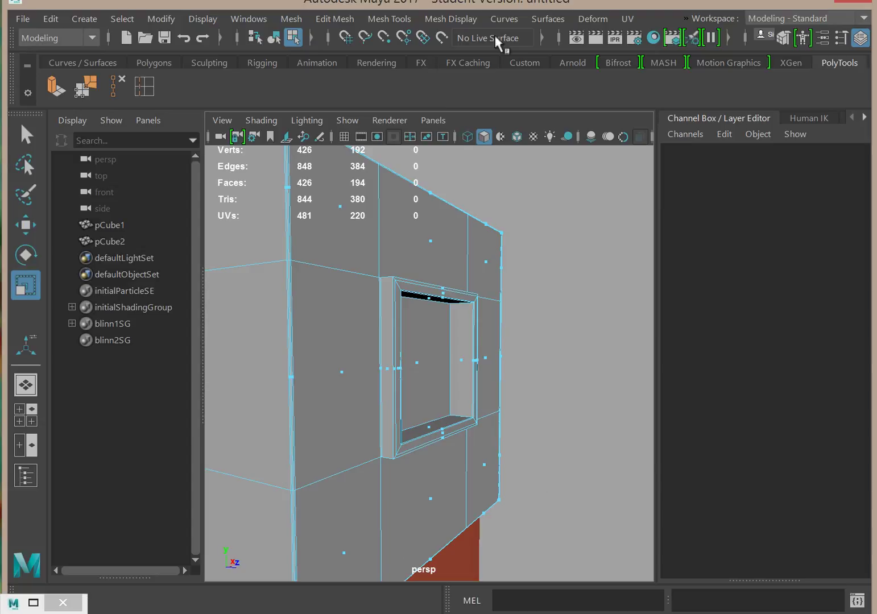
{"action": "left_click", "coordinate": [576, 37]}
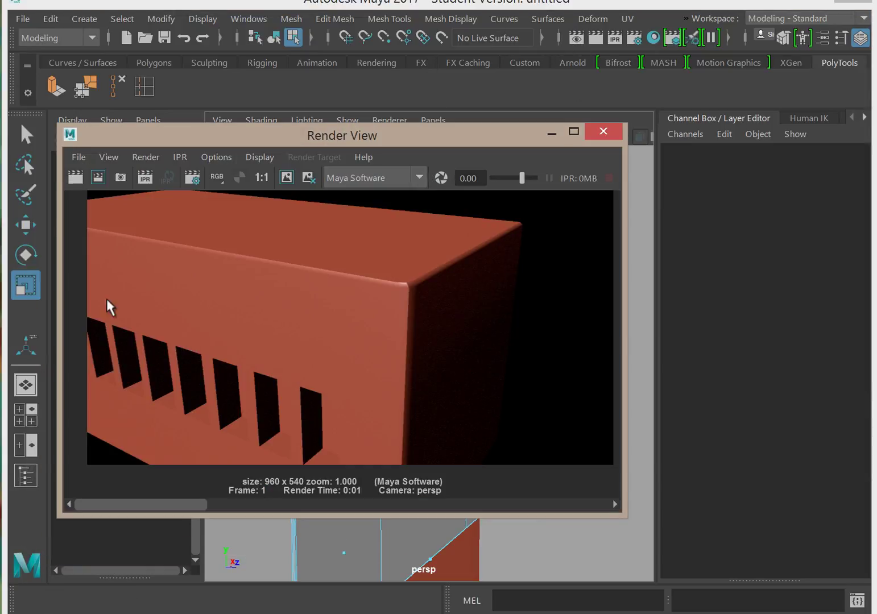
{"action": "left_click", "coordinate": [75, 177]}
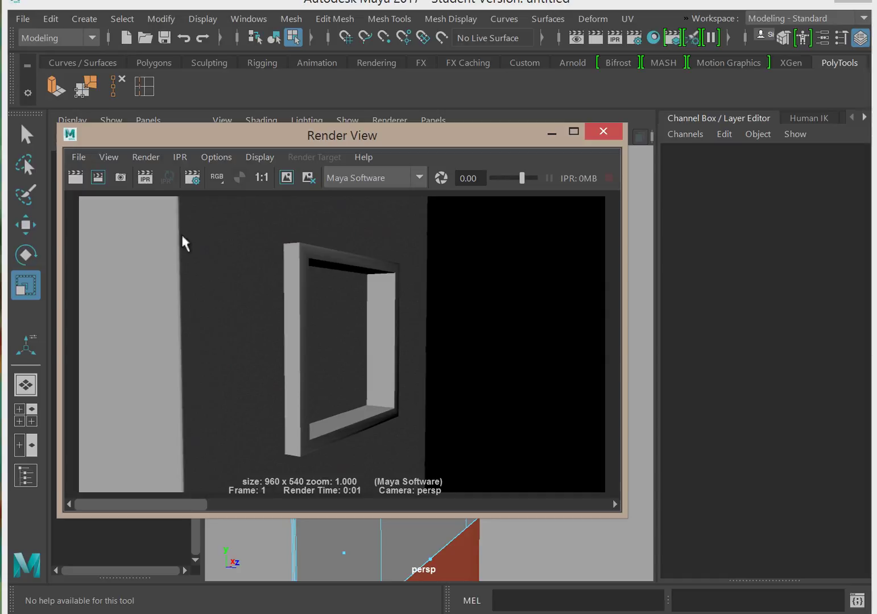
{"action": "left_click", "coordinate": [550, 133]}
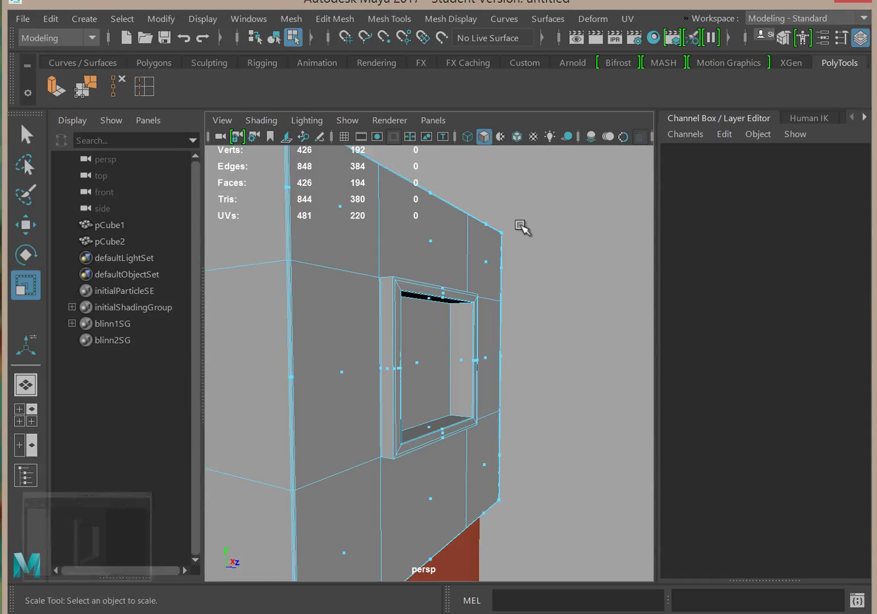
Select the faces of the window frame and recess only, removing the surrounding wall faces from the selection.
{"action": "left_click_drag", "start_coordinate": [407, 393], "coordinate": [380, 399], "text": "alt"}
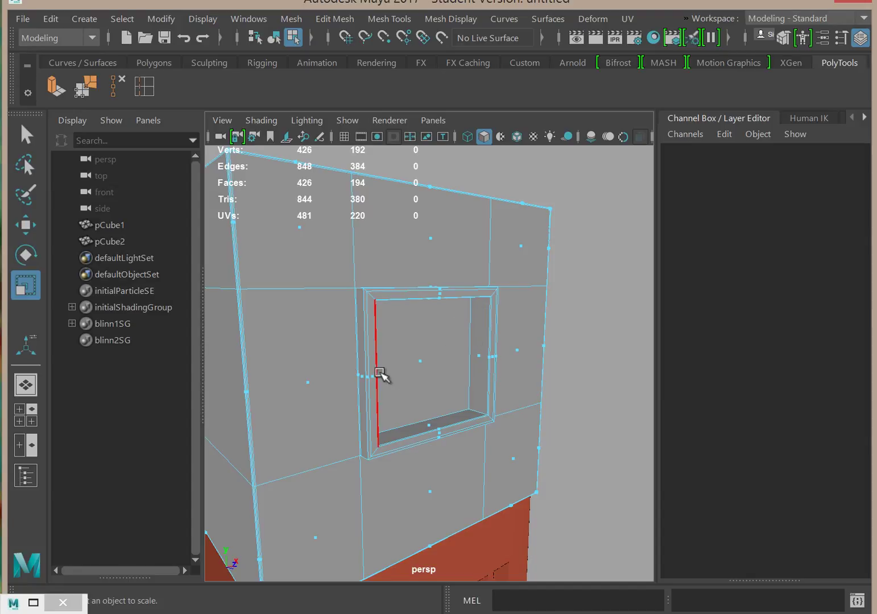
{"action": "right_click_drag", "start_coordinate": [441, 347], "coordinate": [303, 309], "text": "alt"}
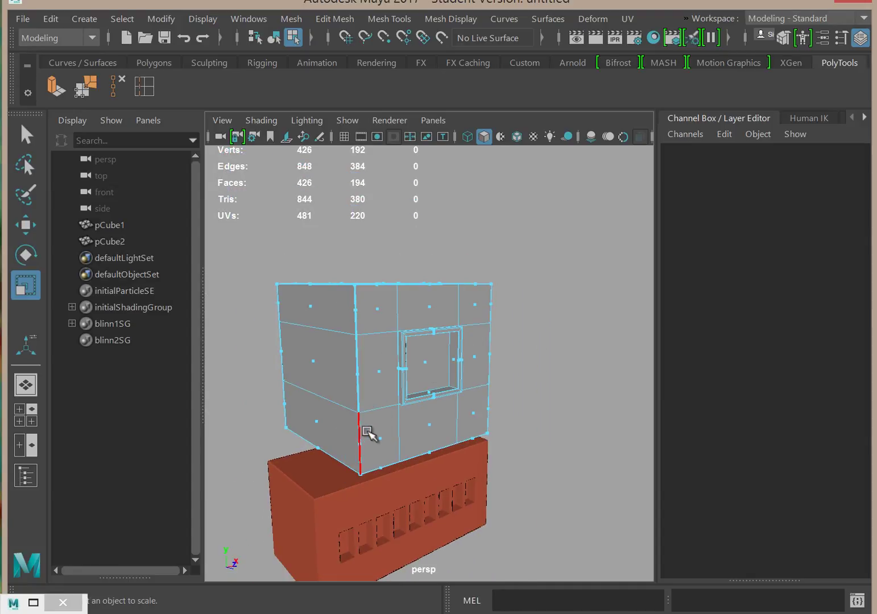
{"action": "left_click_drag", "start_coordinate": [392, 435], "coordinate": [401, 428], "text": "alt"}
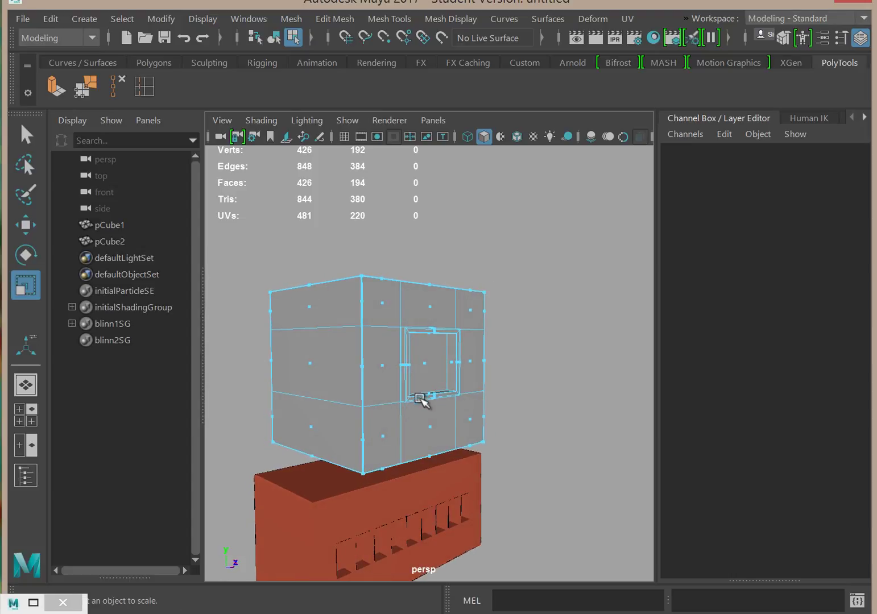
{"action": "right_click_drag", "start_coordinate": [422, 364], "coordinate": [570, 405], "text": "alt"}
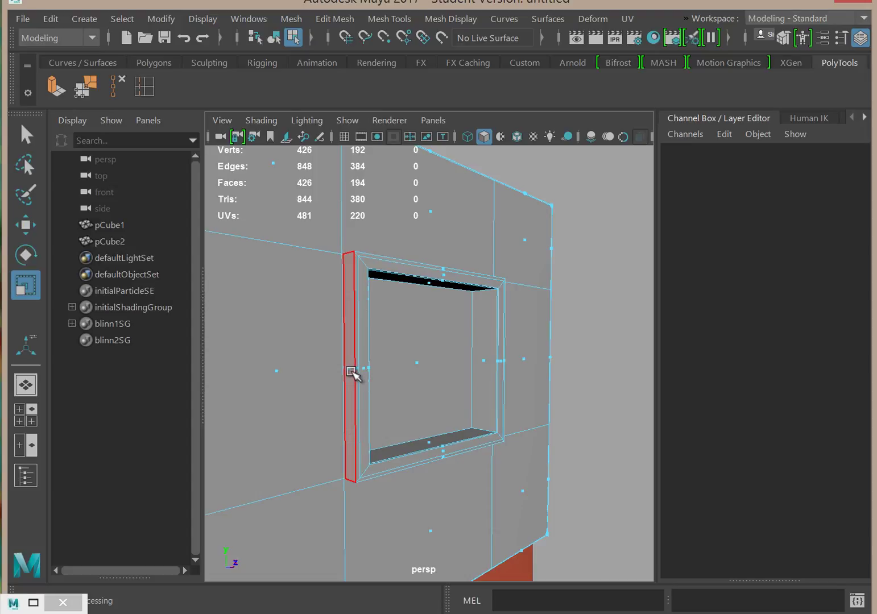
{"action": "left_click", "coordinate": [353, 370]}
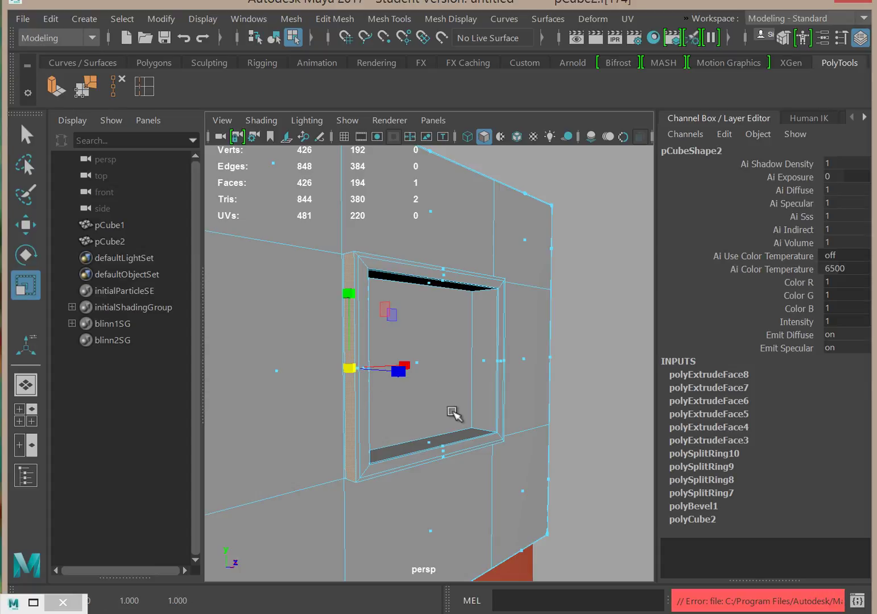
{"action": "left_click_drag", "start_coordinate": [455, 414], "coordinate": [460, 327], "text": "alt"}
{"action": "left_click_drag", "start_coordinate": [489, 294], "coordinate": [398, 492]}
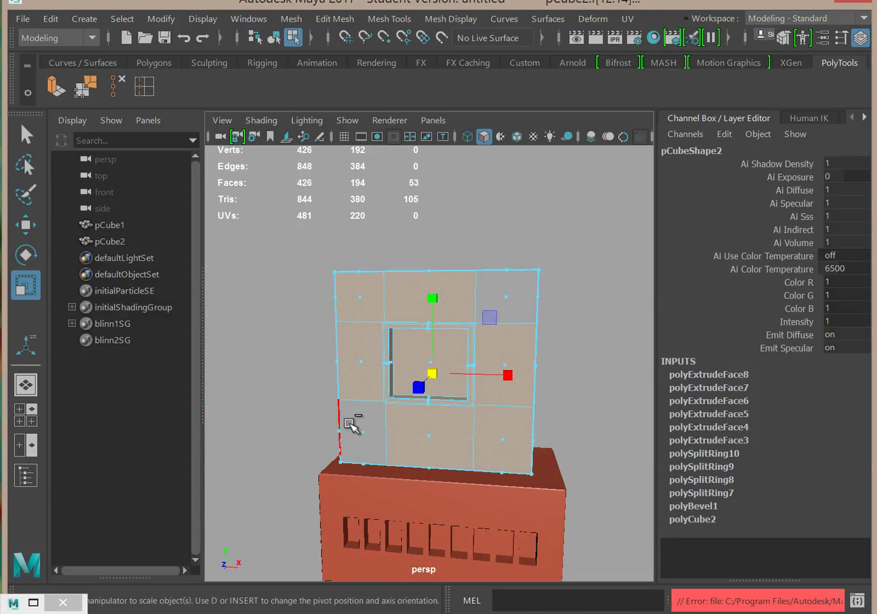
{"action": "left_click_drag", "start_coordinate": [346, 421], "coordinate": [579, 456]}
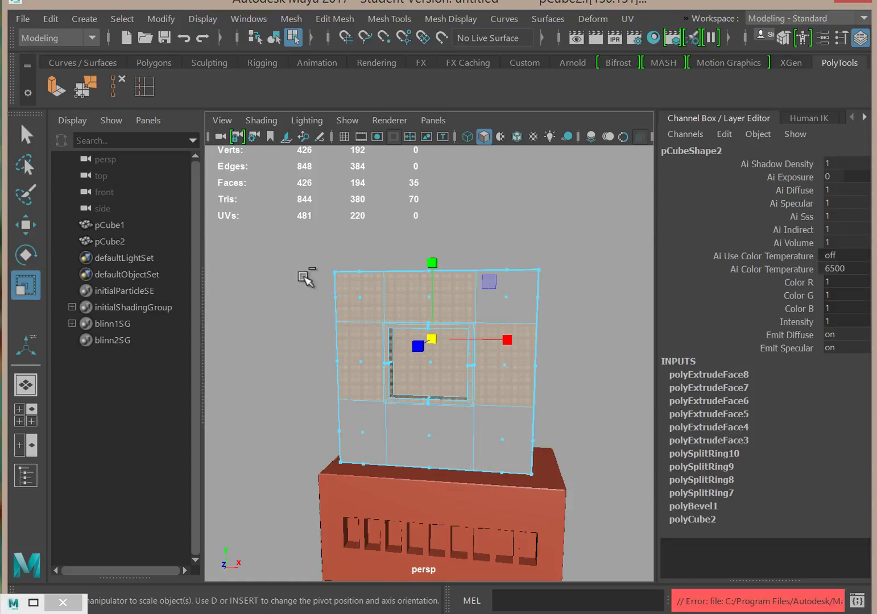
{"action": "left_click_drag", "start_coordinate": [329, 260], "coordinate": [494, 305]}
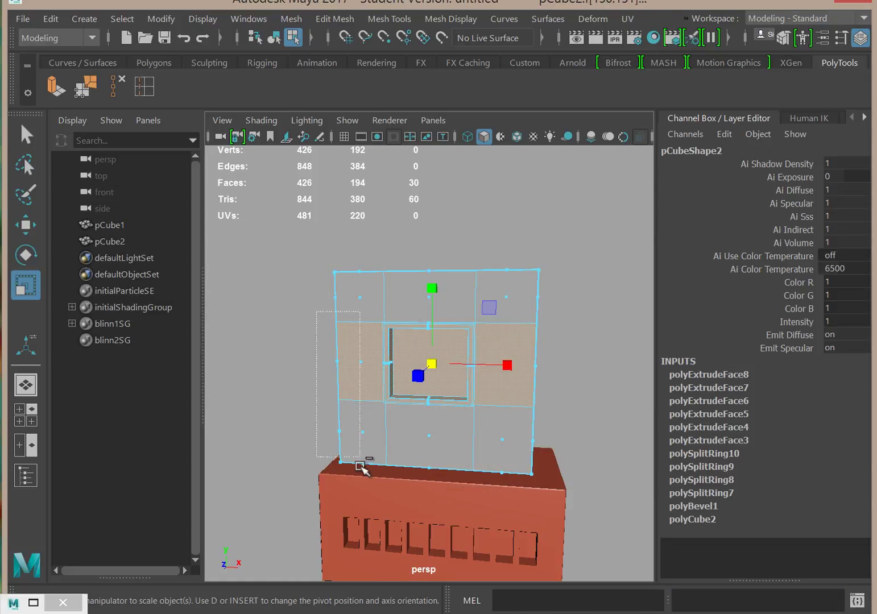
{"action": "left_click_drag", "start_coordinate": [563, 298], "coordinate": [498, 452], "text": "ctrl"}
{"action": "left_click_drag", "start_coordinate": [282, 303], "coordinate": [375, 431], "text": "ctrl"}
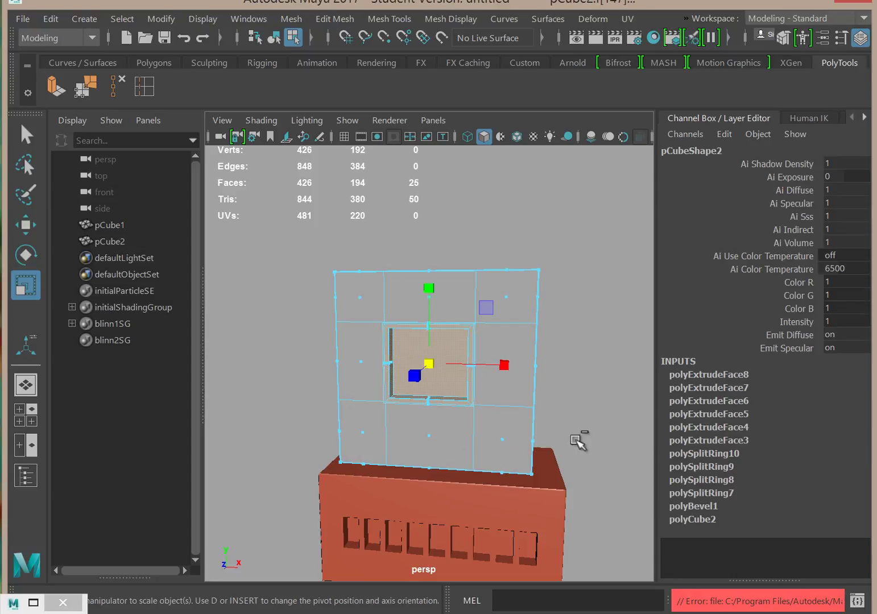
Extract the selected window faces with Separate extracted faces enabled and an offset of 0.
{"action": "left_click_drag", "start_coordinate": [593, 428], "coordinate": [612, 427], "text": "alt"}
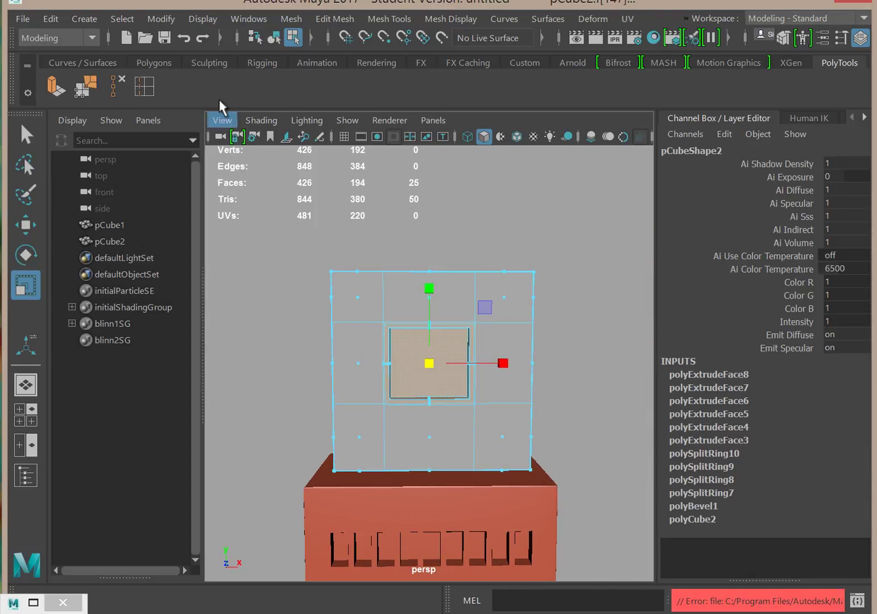
{"action": "left_click", "coordinate": [296, 18]}
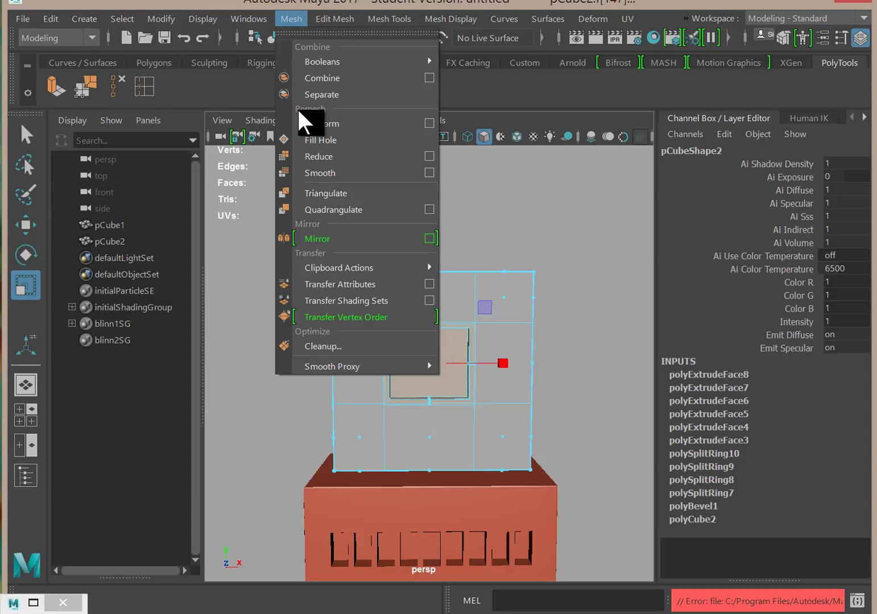
{"action": "mouse_move", "coordinate": [330, 23]}
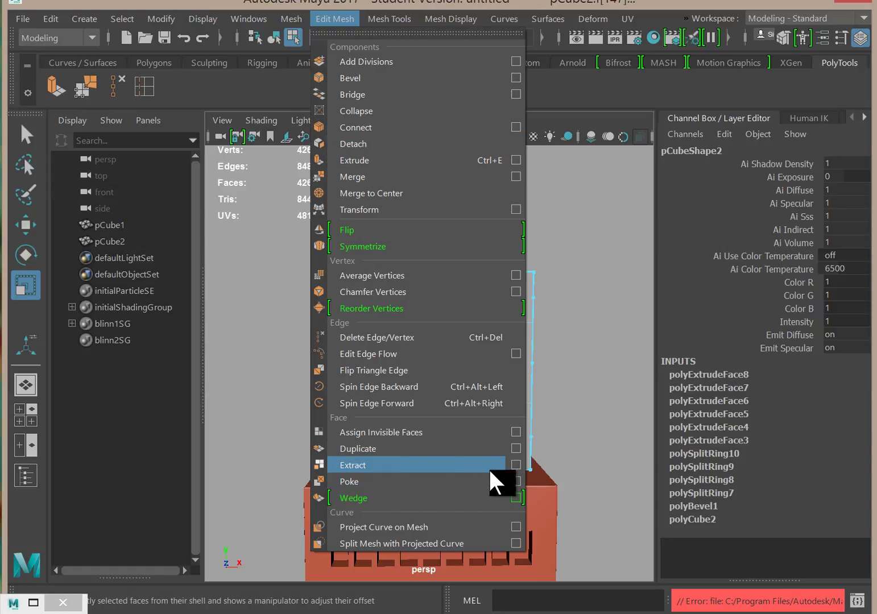
{"action": "left_click", "coordinate": [518, 464]}
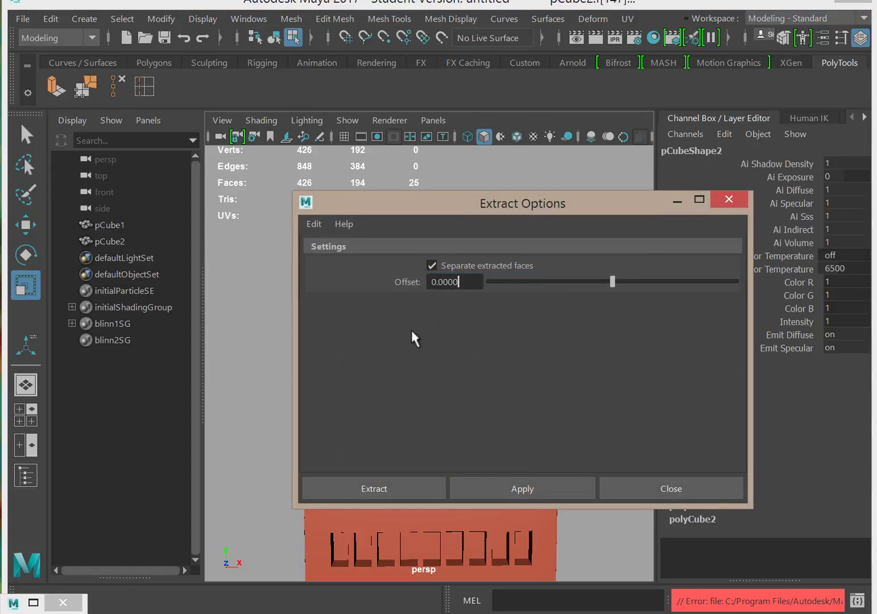
{"action": "left_click_drag", "start_coordinate": [468, 200], "coordinate": [641, 59]}
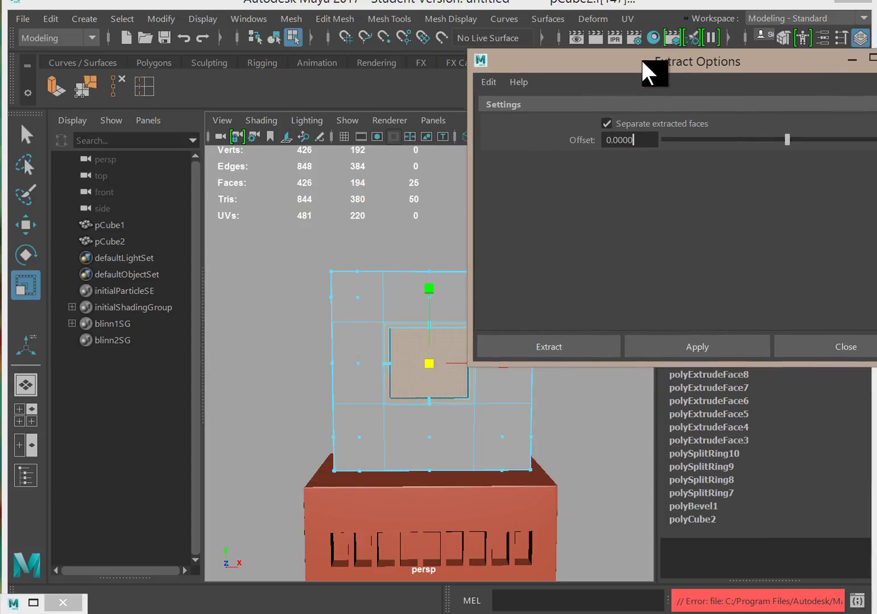
{"action": "left_click", "coordinate": [703, 344]}
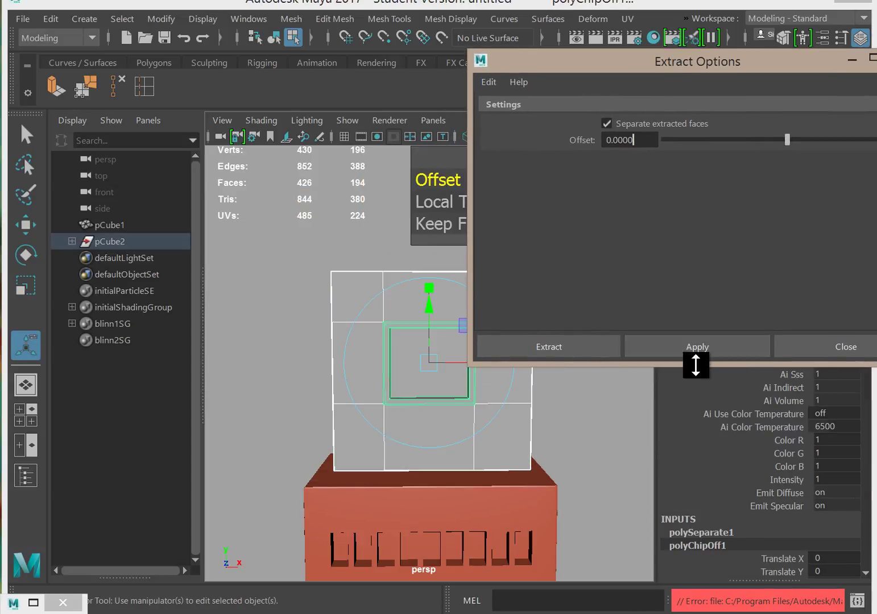
{"action": "left_click_drag", "start_coordinate": [771, 63], "coordinate": [640, 66]}
{"action": "left_click", "coordinate": [771, 59]}
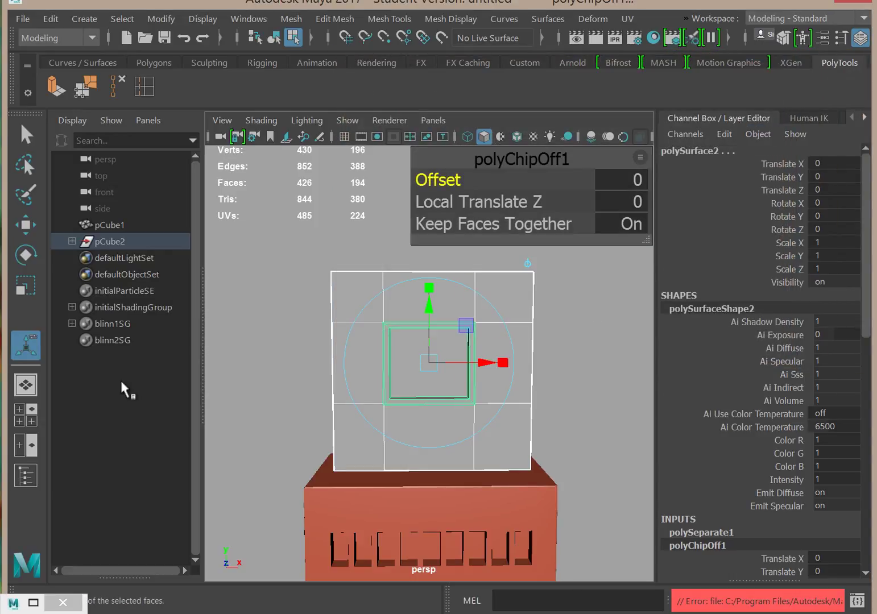
Expand the pCube2 group and select both separated meshes, polySurface1 and polySurface2.
{"action": "left_click", "coordinate": [72, 241]}
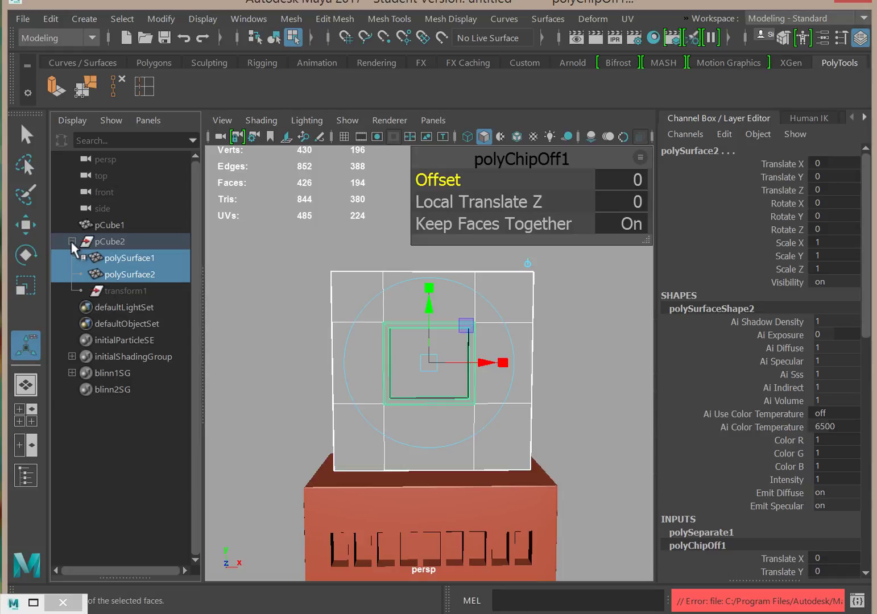
{"action": "left_click", "coordinate": [254, 456]}
{"action": "left_click", "coordinate": [136, 256]}
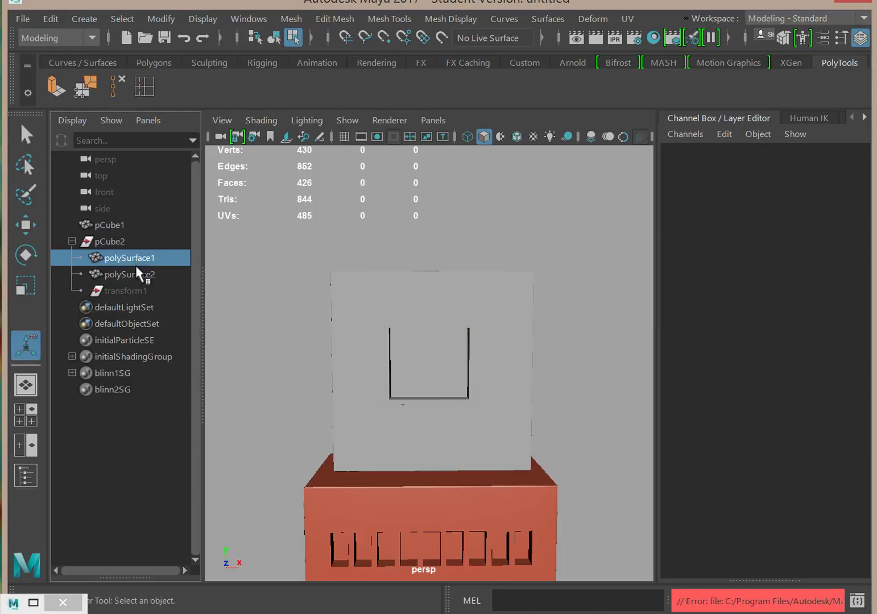
{"action": "left_click", "coordinate": [137, 274], "text": "shift"}
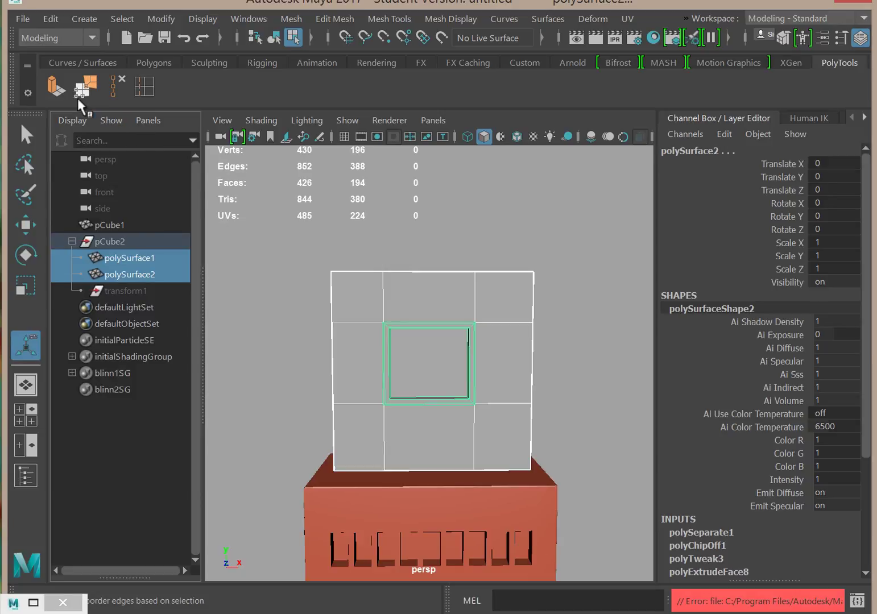
Delete the construction history of polySurface1 and polySurface2 and clear the selection.
{"action": "left_click", "coordinate": [53, 19]}
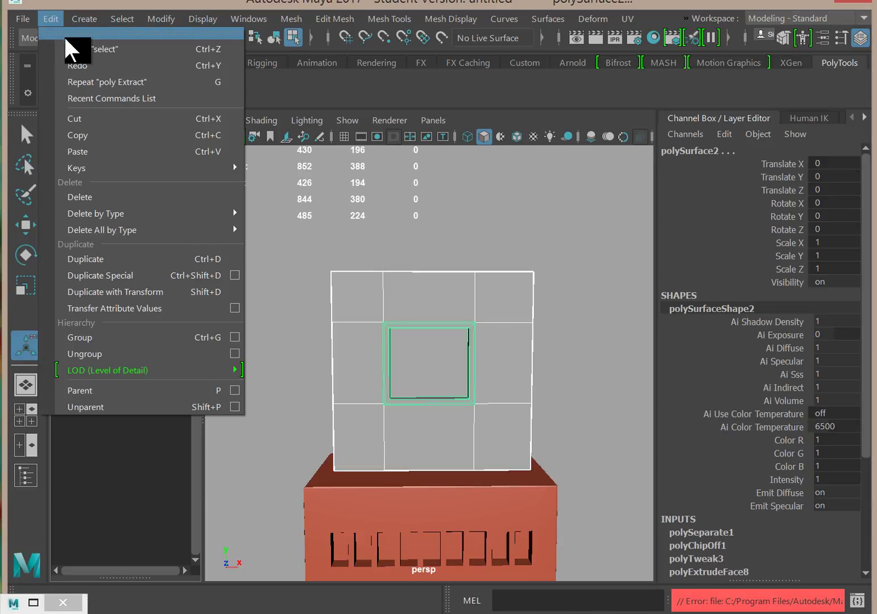
{"action": "left_click", "coordinate": [53, 17]}
{"action": "left_click", "coordinate": [52, 17]}
{"action": "mouse_move", "coordinate": [137, 218]}
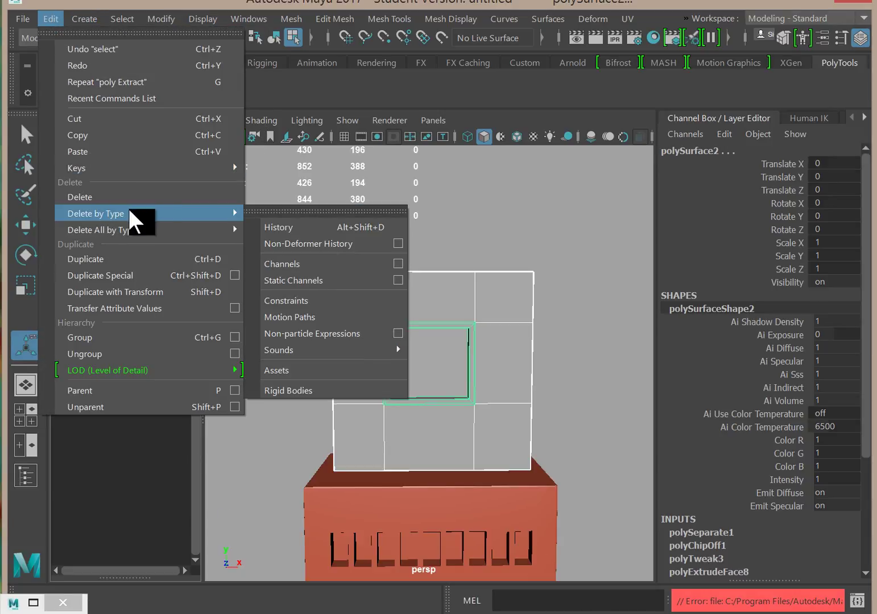
{"action": "left_click", "coordinate": [293, 234]}
{"action": "left_click", "coordinate": [280, 389]}
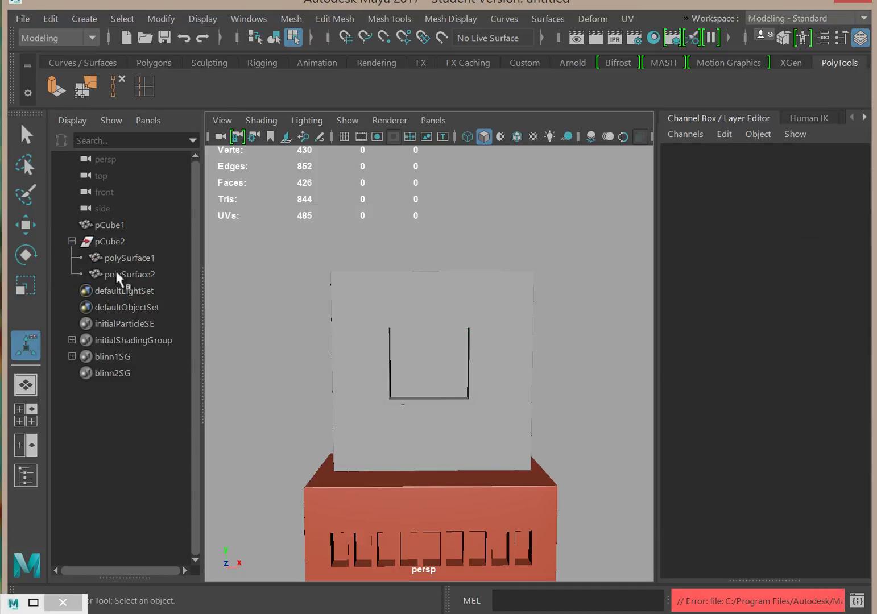
Duplicate polySurface2 and move the copy sideways off the cube to about -0.924 in Translate X.
{"action": "left_click", "coordinate": [118, 274]}
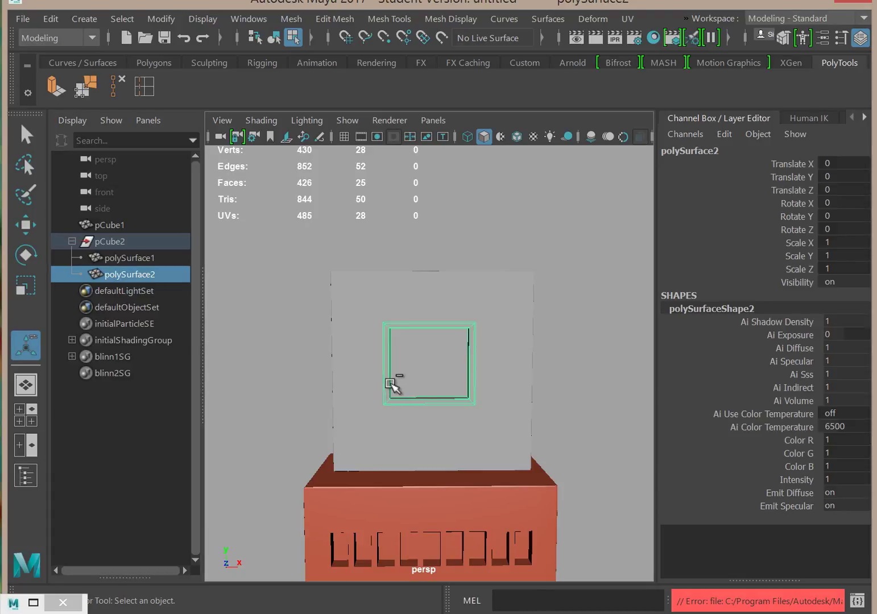
{"action": "key", "text": "ctrl+d"}
{"action": "key", "text": "w"}
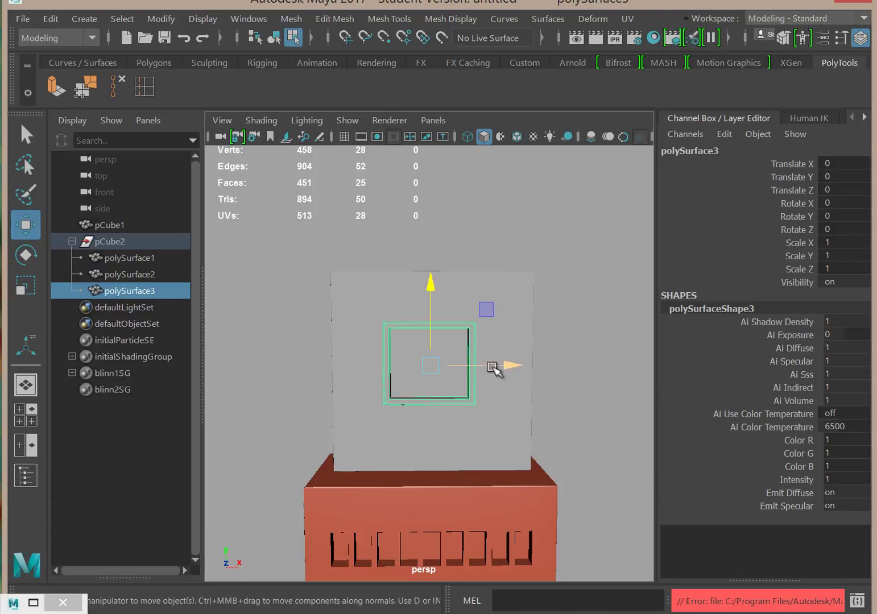
{"action": "left_click_drag", "start_coordinate": [512, 364], "coordinate": [375, 441]}
{"action": "right_click_drag", "start_coordinate": [375, 441], "coordinate": [280, 434], "text": "alt"}
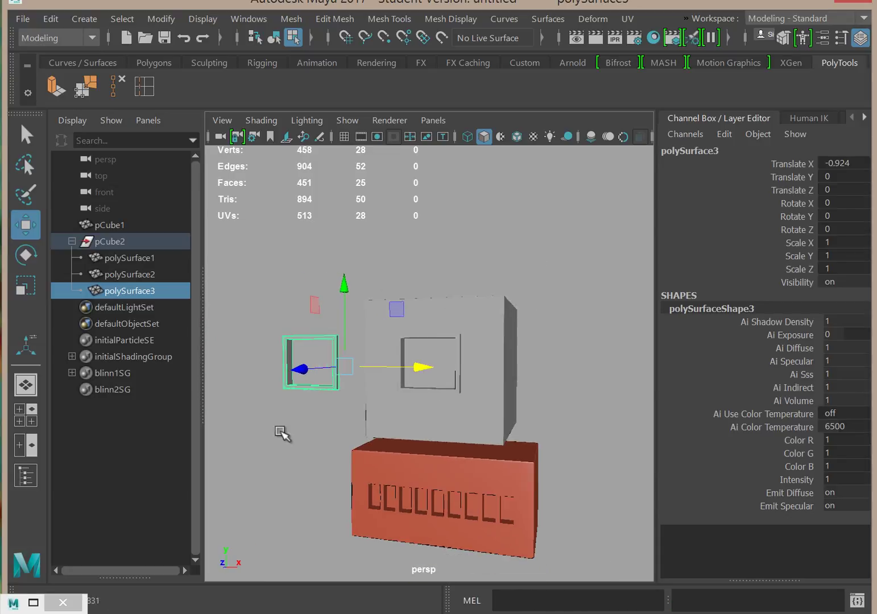
Move the copied window out in front of the cube to about 0.74 in Translate Z and center its pivot.
{"action": "left_click_drag", "start_coordinate": [279, 435], "coordinate": [465, 458], "text": "alt"}
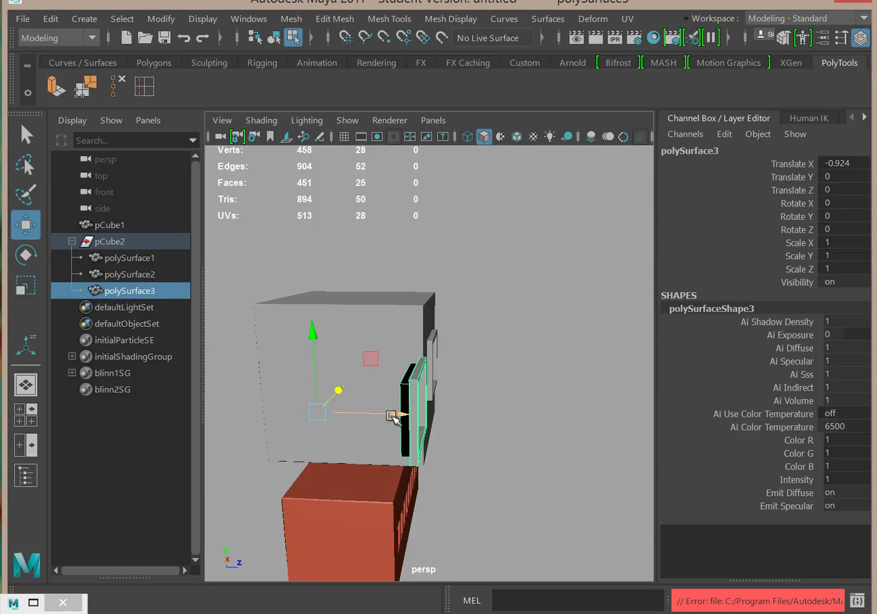
{"action": "left_click_drag", "start_coordinate": [397, 414], "coordinate": [552, 411]}
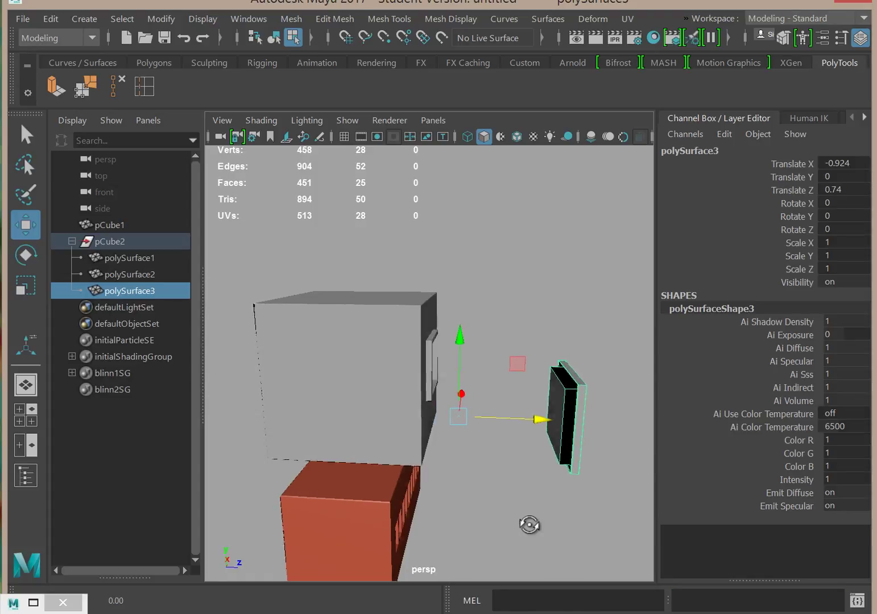
{"action": "left_click_drag", "start_coordinate": [528, 524], "coordinate": [484, 493], "text": "alt"}
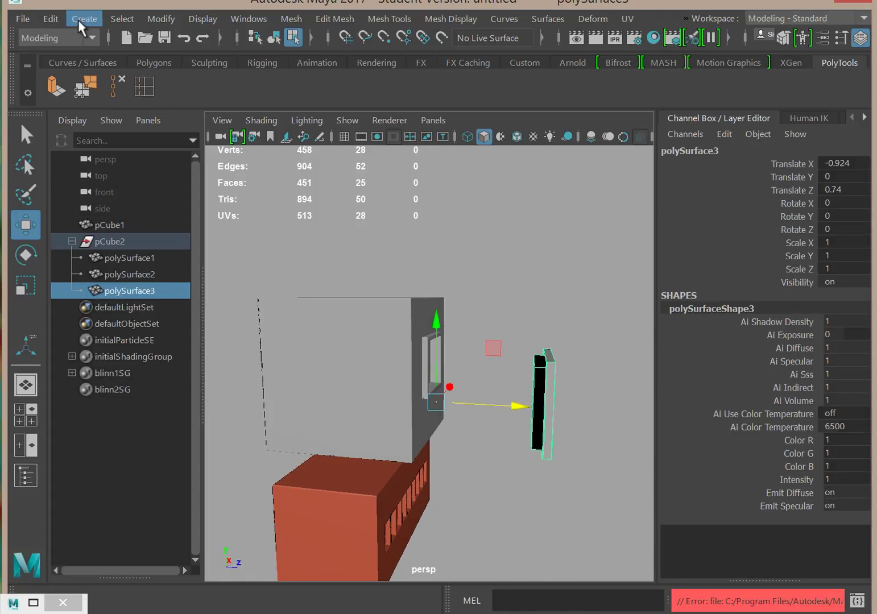
{"action": "left_click", "coordinate": [161, 19]}
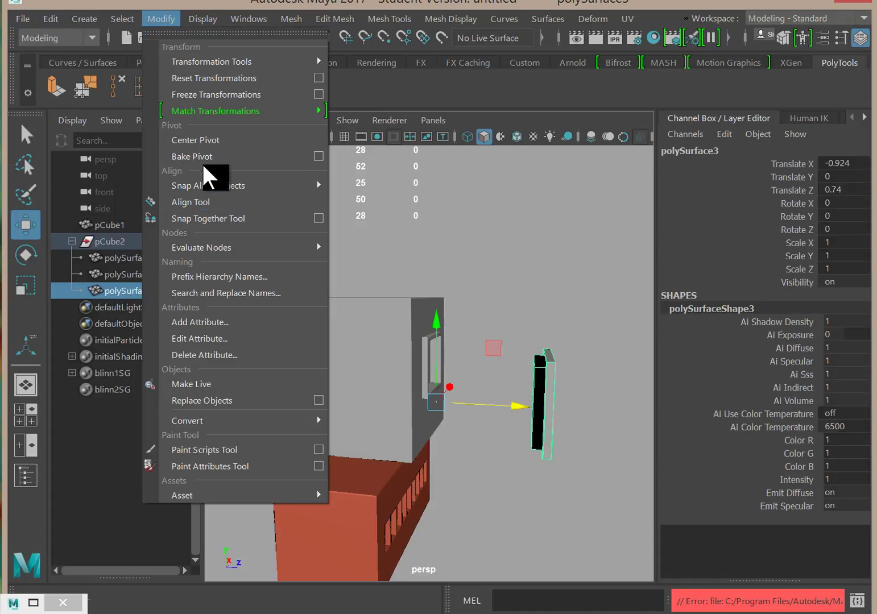
{"action": "left_click", "coordinate": [200, 141]}
{"action": "left_click_drag", "start_coordinate": [341, 447], "coordinate": [320, 449], "text": "alt"}
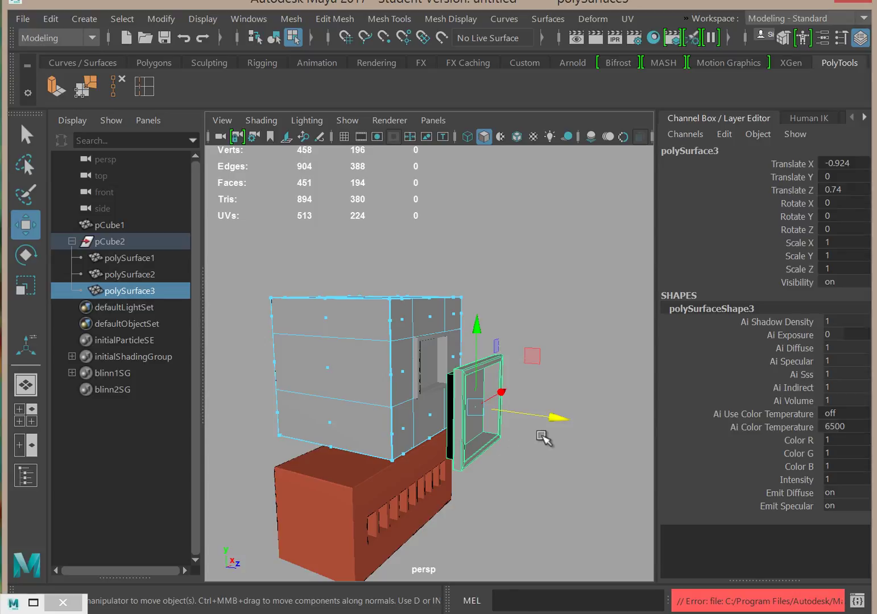
Move the copied window back past the cube to about -0.895 in Translate Z.
{"action": "left_click_drag", "start_coordinate": [533, 474], "coordinate": [557, 476], "text": "alt"}
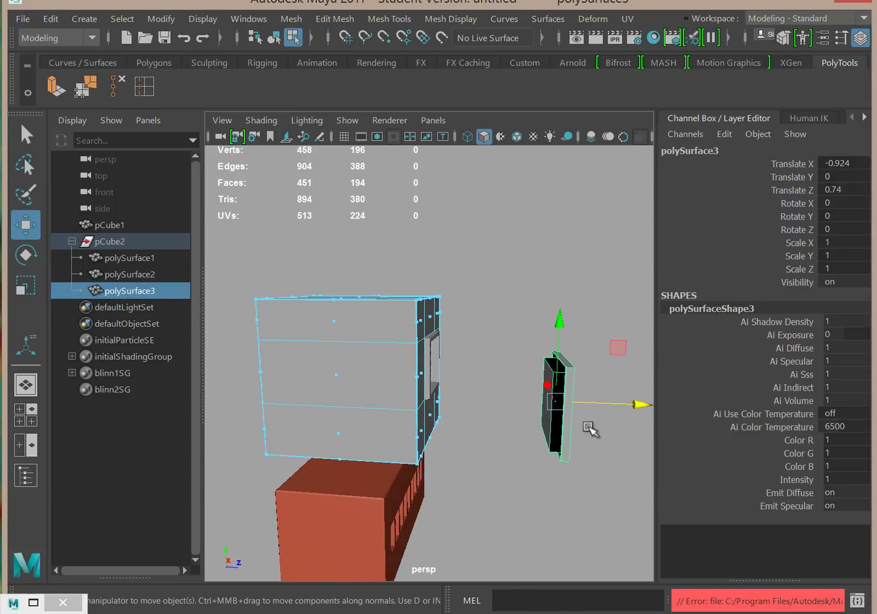
{"action": "left_click_drag", "start_coordinate": [639, 407], "coordinate": [307, 407]}
Delete the middle face of the upper cube's rear wall to make an opening.
{"action": "left_click_drag", "start_coordinate": [329, 454], "coordinate": [442, 456], "text": "alt"}
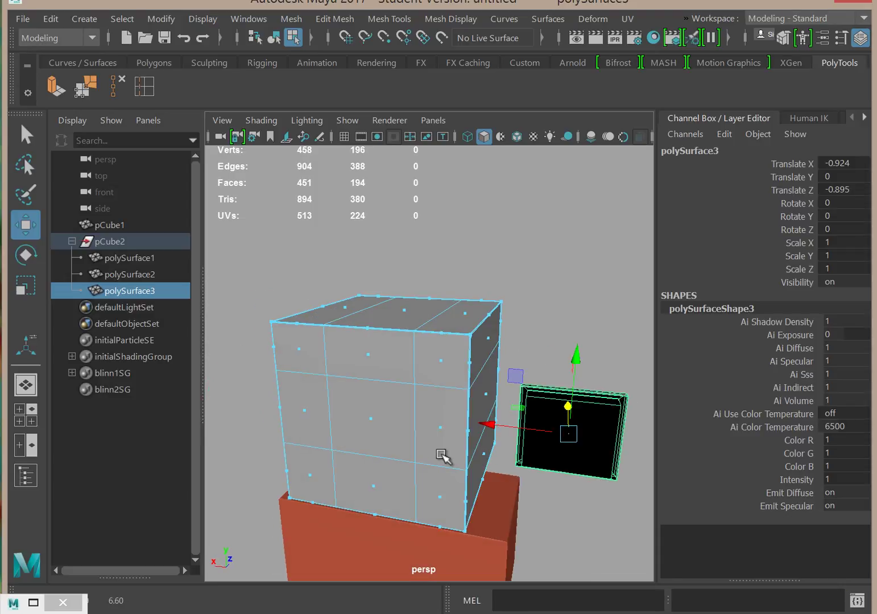
{"action": "left_click", "coordinate": [368, 418]}
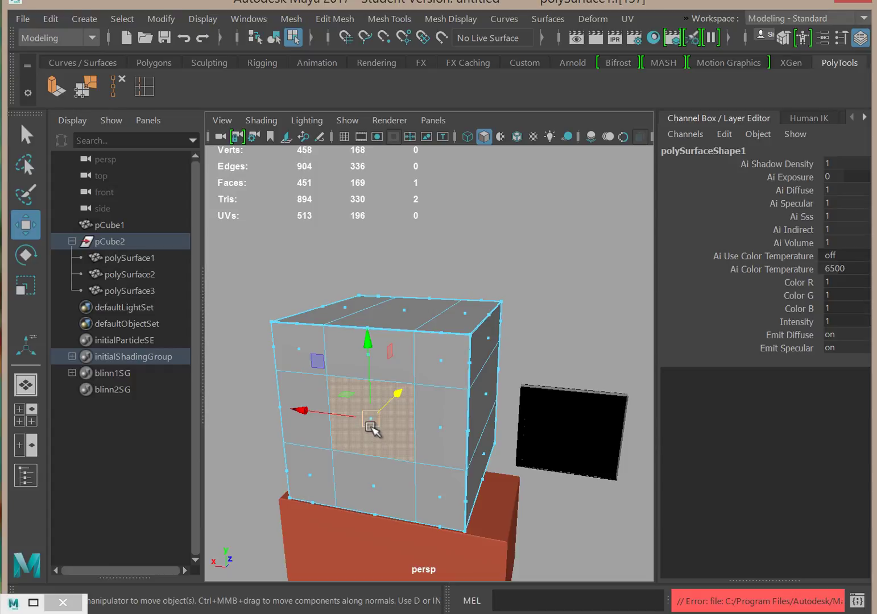
{"action": "key", "text": "Delete"}
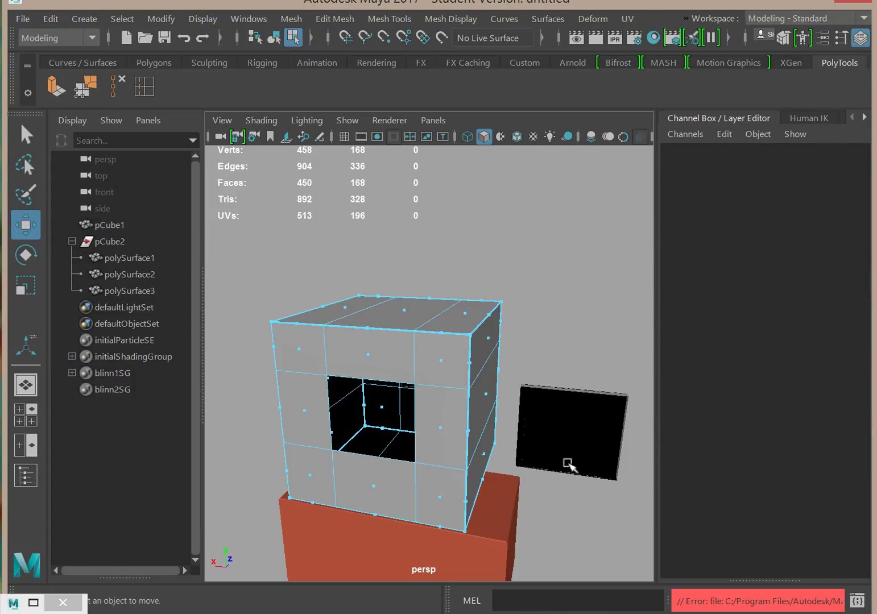
Rotate all faces of the window copy about half a turn around the vertical axis so its frame faces outward.
{"action": "left_click", "coordinate": [604, 426]}
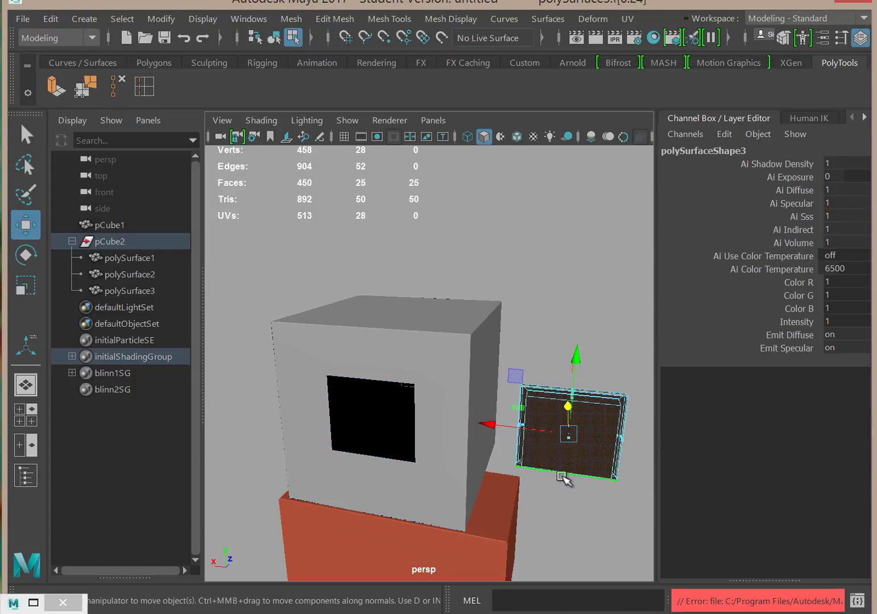
{"action": "key", "text": "e"}
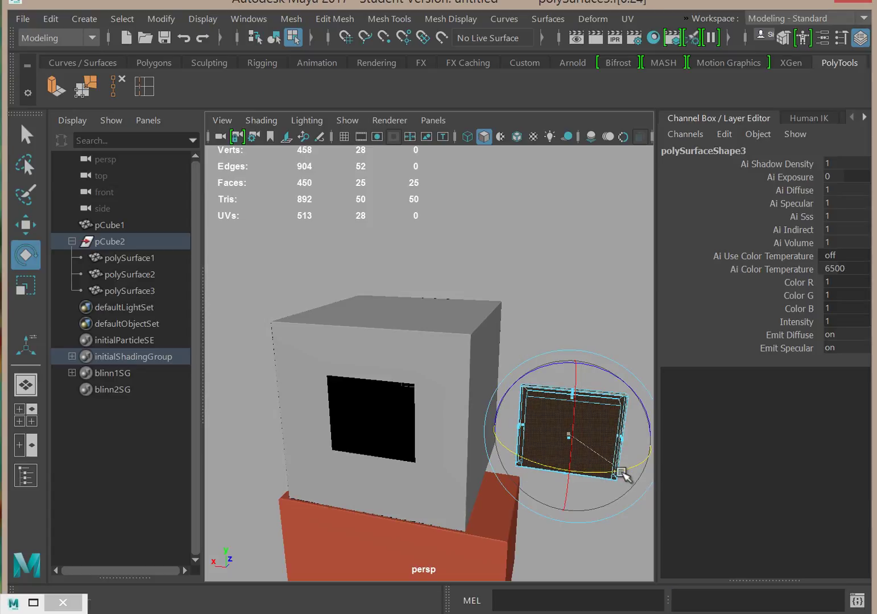
{"action": "left_click_drag", "start_coordinate": [622, 473], "coordinate": [499, 454]}
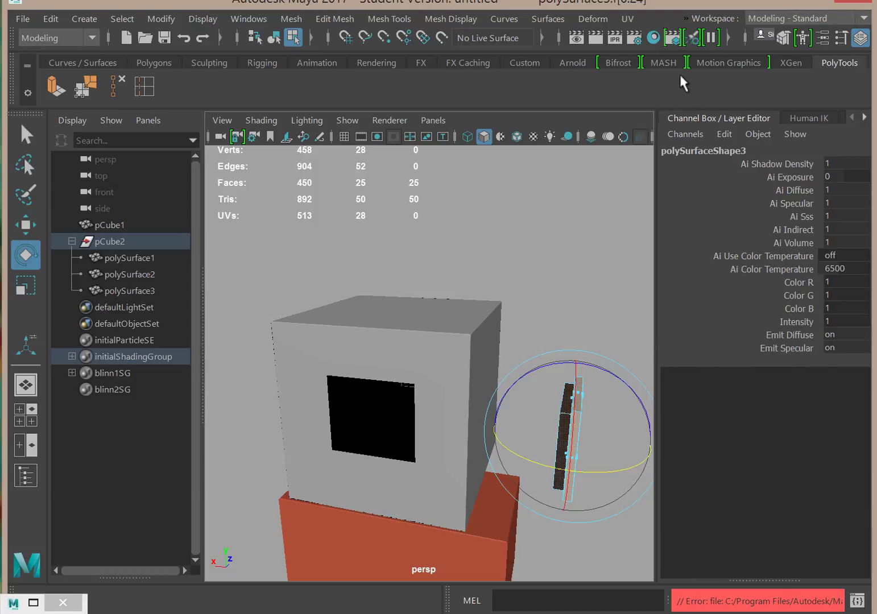
{"action": "left_click", "coordinate": [700, 118]}
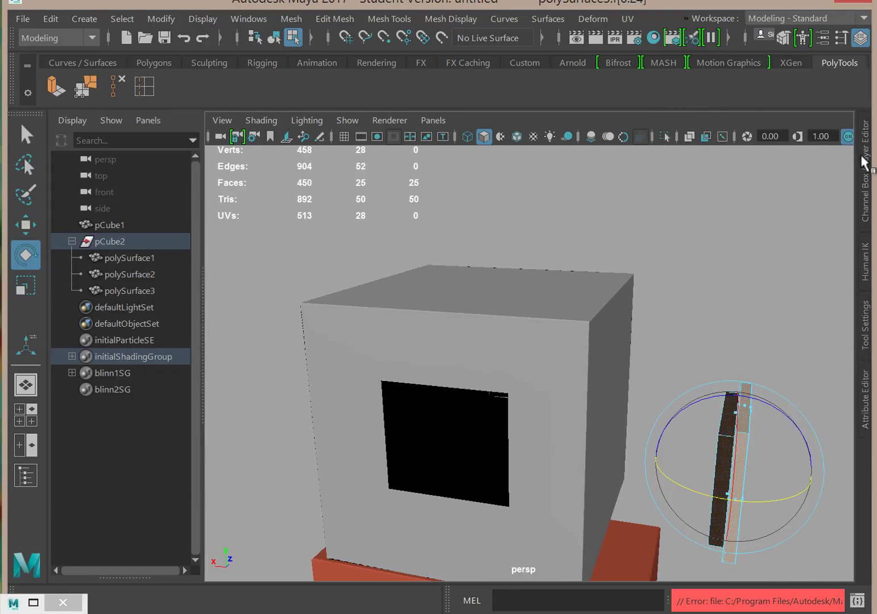
{"action": "left_click", "coordinate": [867, 174]}
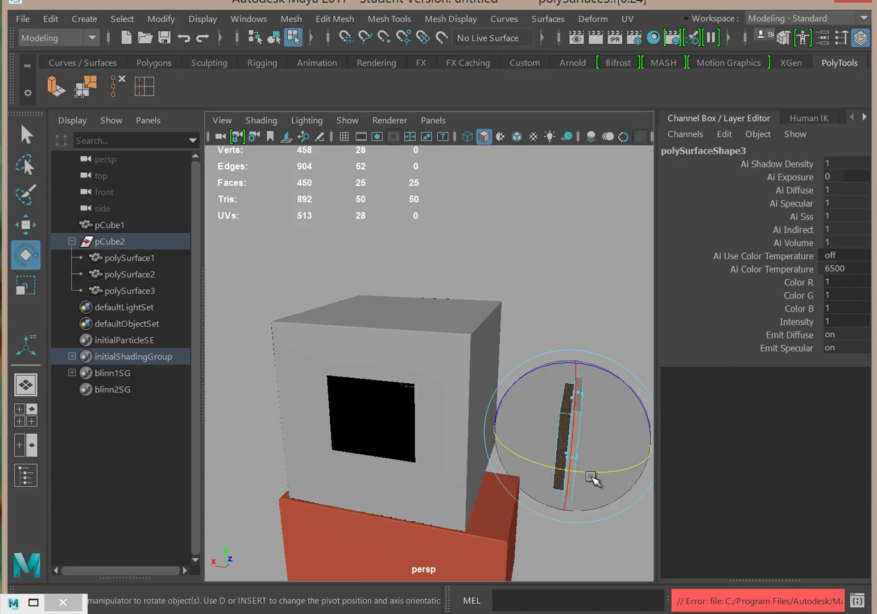
{"action": "left_click_drag", "start_coordinate": [602, 474], "coordinate": [475, 452]}
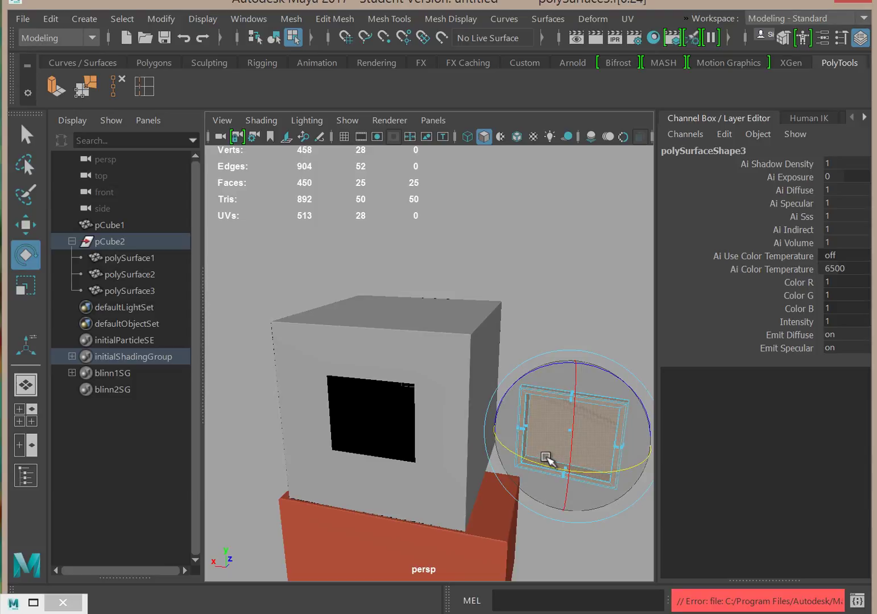
Move the window copy's faces along X and position them just outside the rear wall opening.
{"action": "key", "text": "w"}
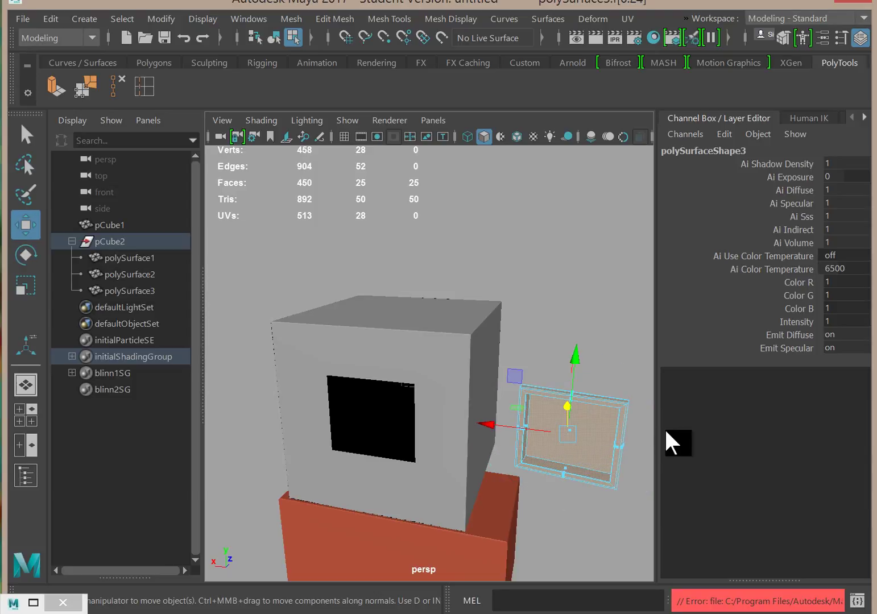
{"action": "left_click_drag", "start_coordinate": [508, 426], "coordinate": [501, 430]}
{"action": "left_click_drag", "start_coordinate": [282, 413], "coordinate": [325, 414]}
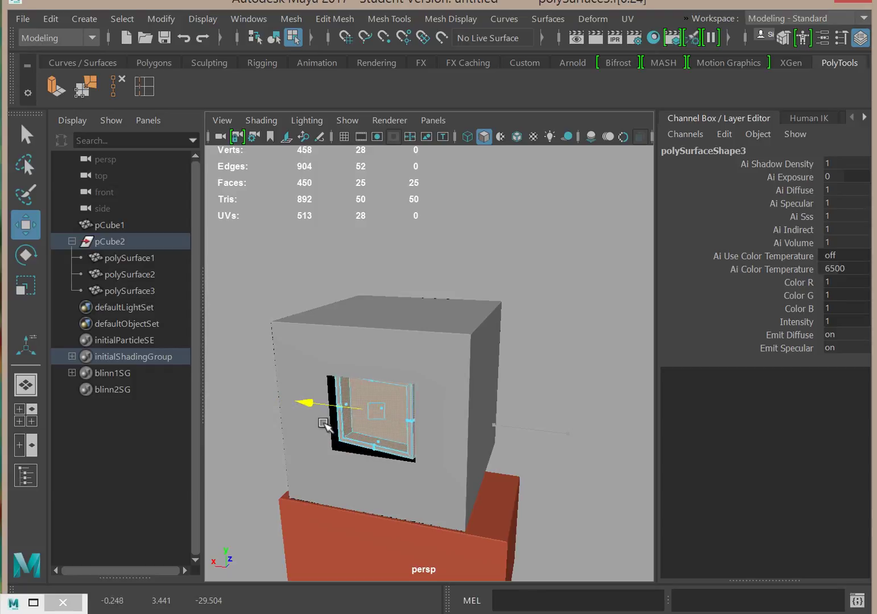
{"action": "left_click_drag", "start_coordinate": [416, 390], "coordinate": [390, 405]}
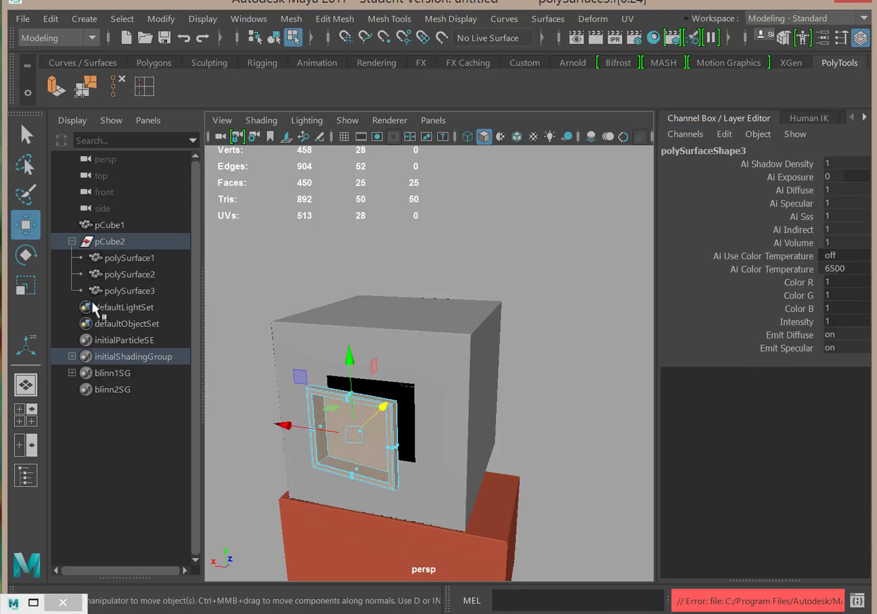
Delete the construction history of polySurface1, polySurface2 and polySurface3.
{"action": "left_click_drag", "start_coordinate": [118, 253], "coordinate": [120, 287]}
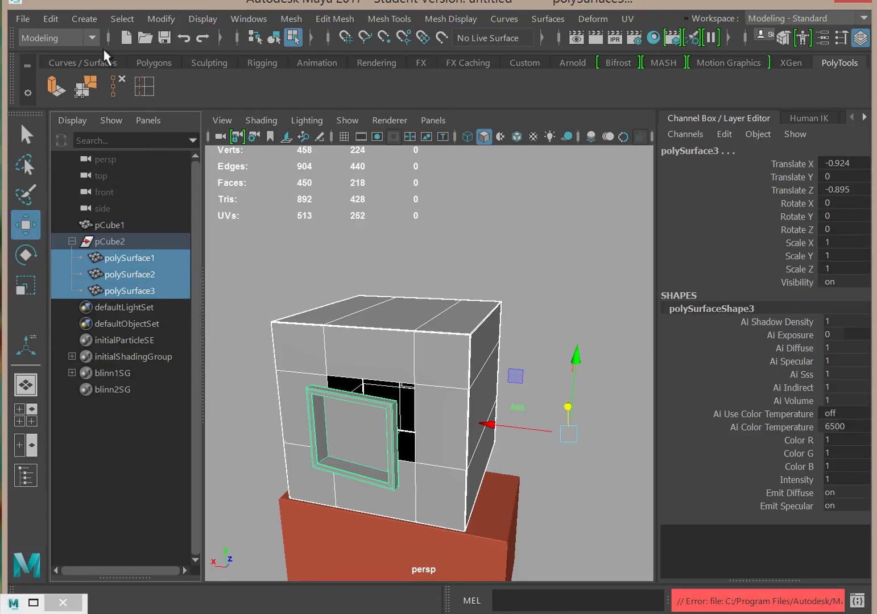
{"action": "left_click", "coordinate": [48, 19]}
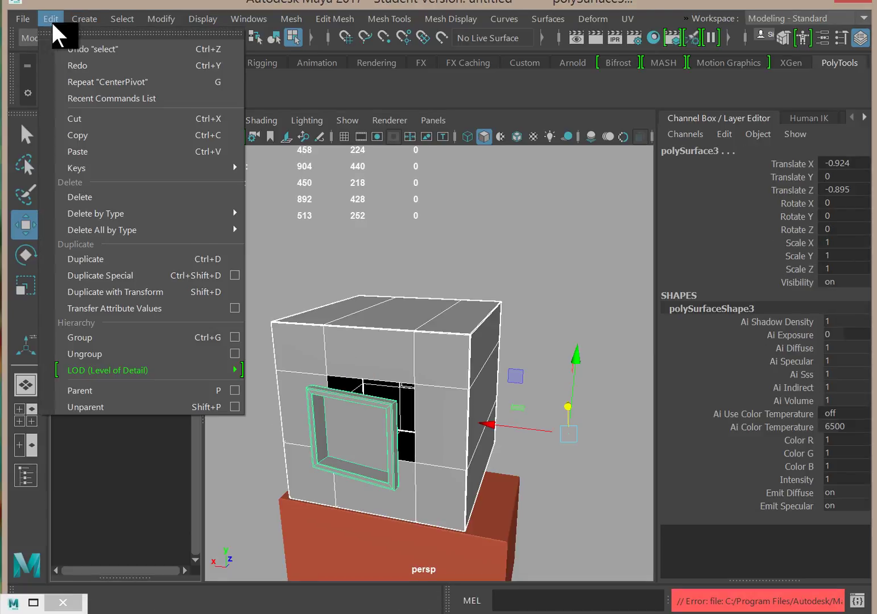
{"action": "mouse_move", "coordinate": [118, 215]}
{"action": "left_click", "coordinate": [290, 227]}
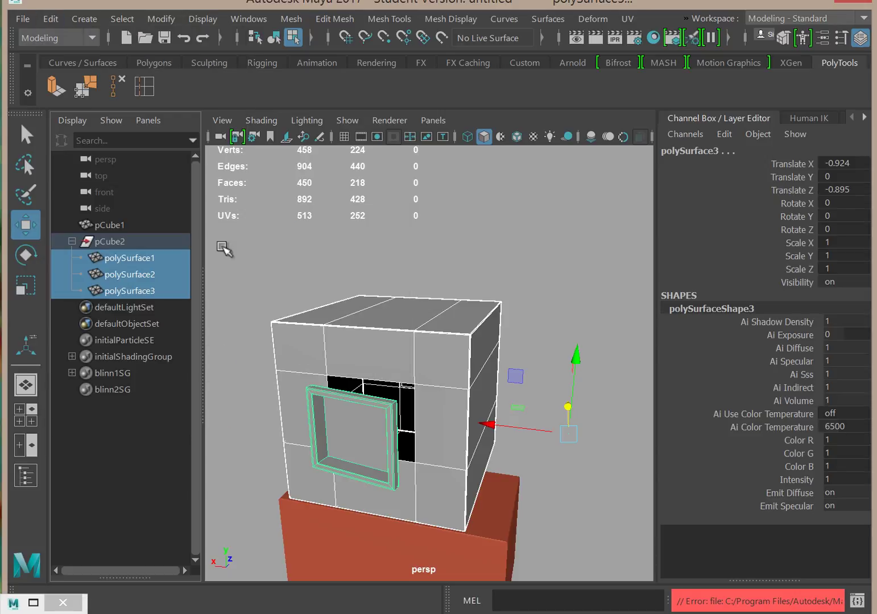
Move the three polySurface meshes out of the pCube2 group and delete the empty group.
{"action": "middle_click_drag", "start_coordinate": [108, 259], "coordinate": [108, 233]}
{"action": "left_click", "coordinate": [101, 291]}
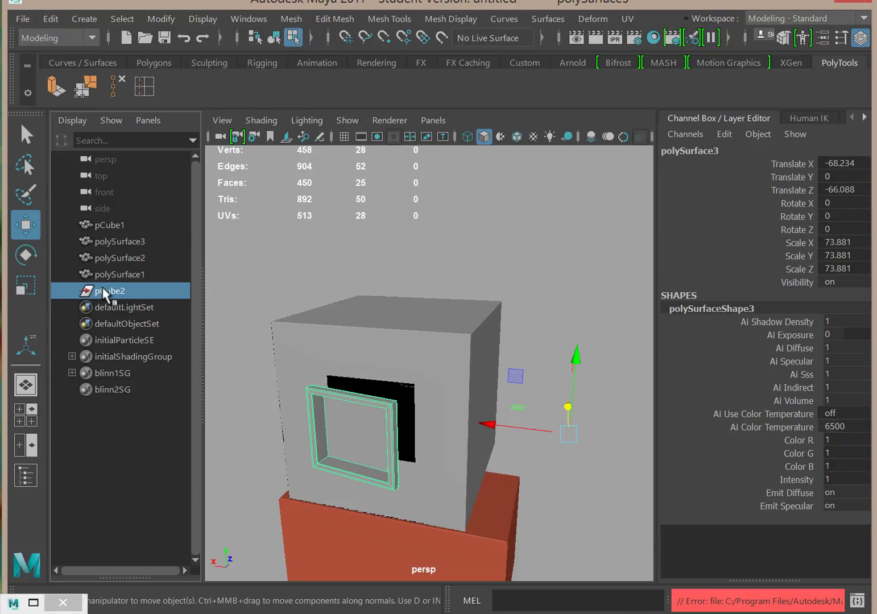
{"action": "key", "text": "Delete"}
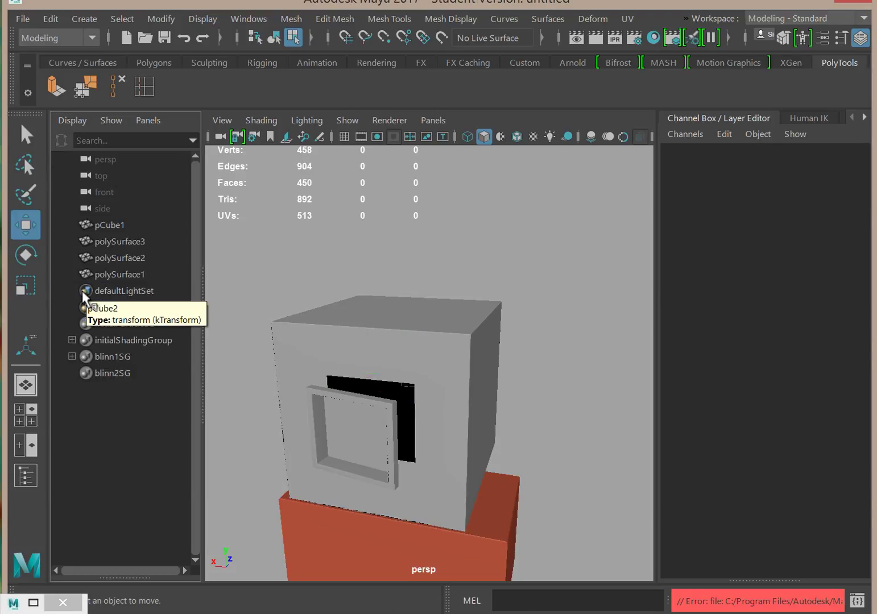
Return to object mode, select the window copy polySurface3 at the rear wall and center its pivot.
{"action": "left_click", "coordinate": [361, 415]}
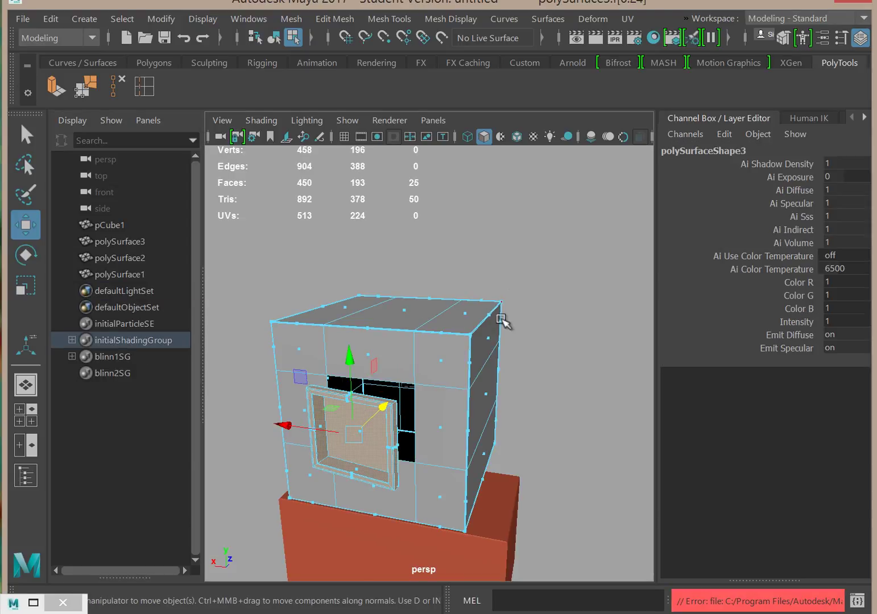
{"action": "right_click_drag", "start_coordinate": [391, 309], "coordinate": [480, 105]}
{"action": "left_click", "coordinate": [579, 433]}
{"action": "left_click", "coordinate": [385, 454]}
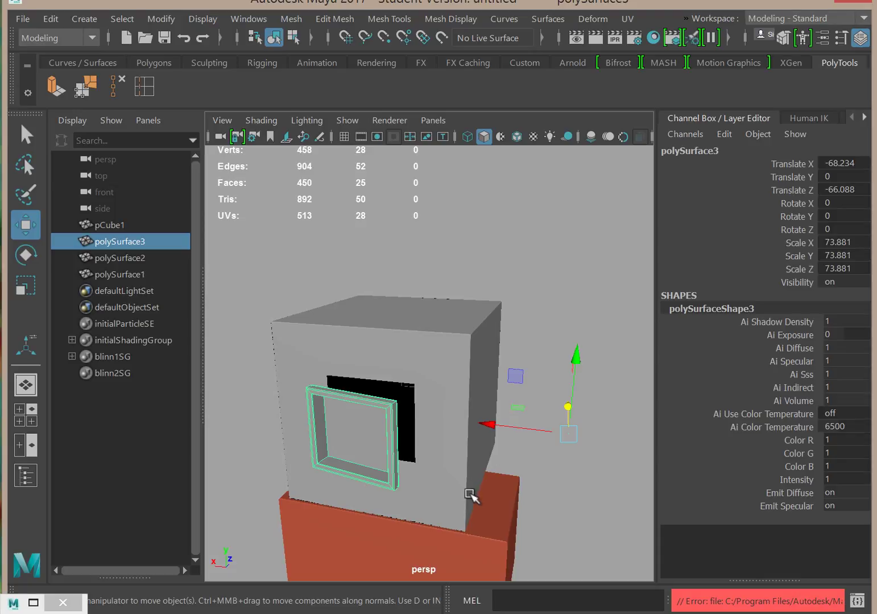
{"action": "key", "text": "r"}
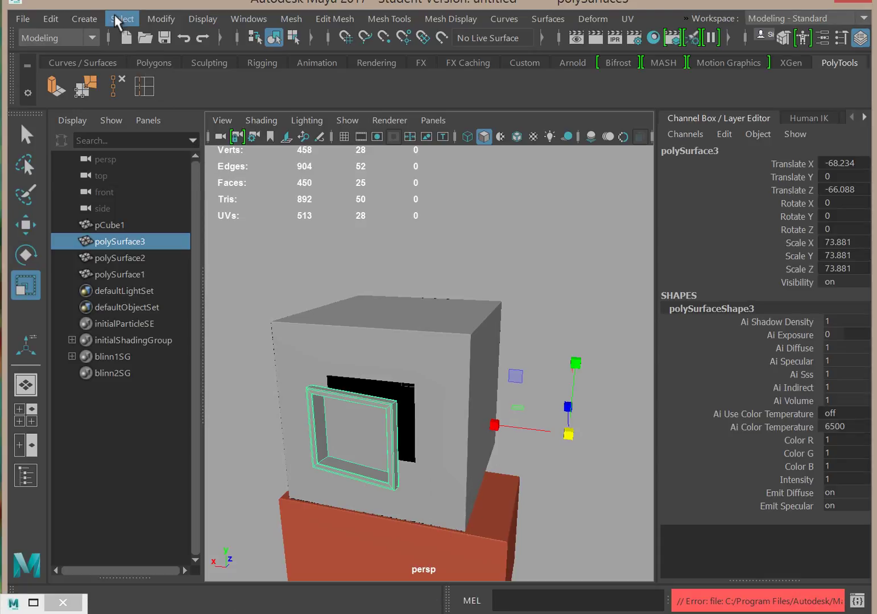
{"action": "left_click", "coordinate": [161, 19]}
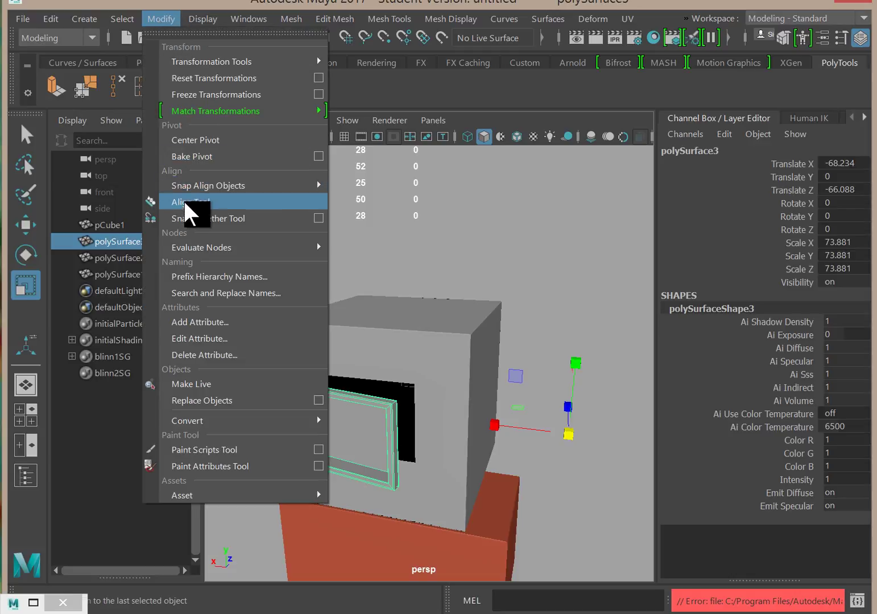
{"action": "left_click", "coordinate": [196, 139]}
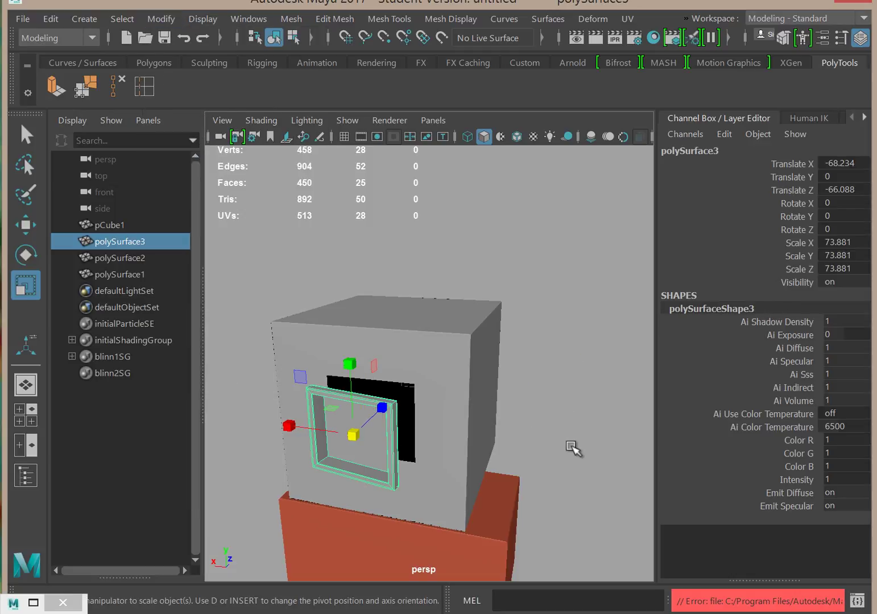
Rotate the window copy about 8.8° around Y to match the rear wall and move it along Z into the opening, to about -53.46.
{"action": "key", "text": "e"}
{"action": "left_click_drag", "start_coordinate": [378, 473], "coordinate": [372, 541]}
{"action": "key", "text": "f"}
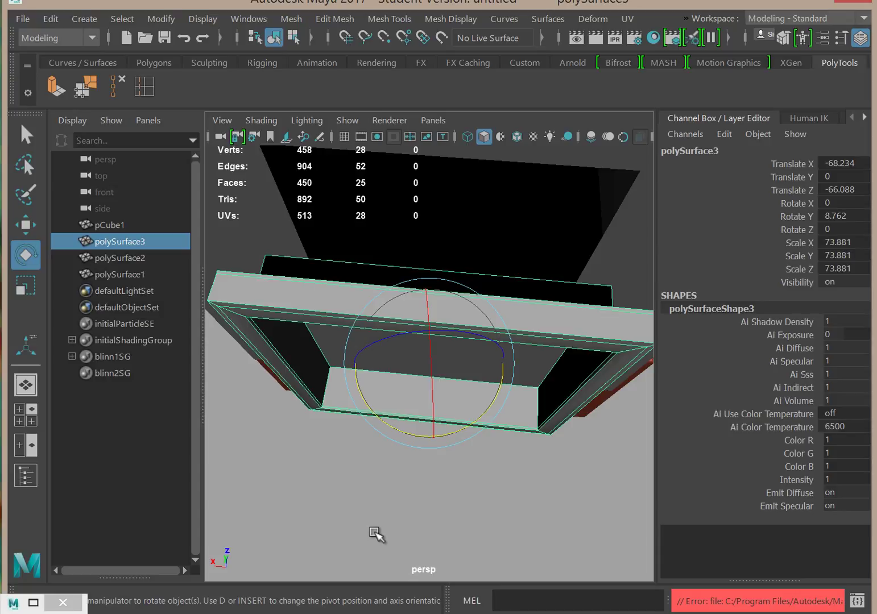
{"action": "key", "text": "w"}
{"action": "left_click_drag", "start_coordinate": [440, 297], "coordinate": [441, 198]}
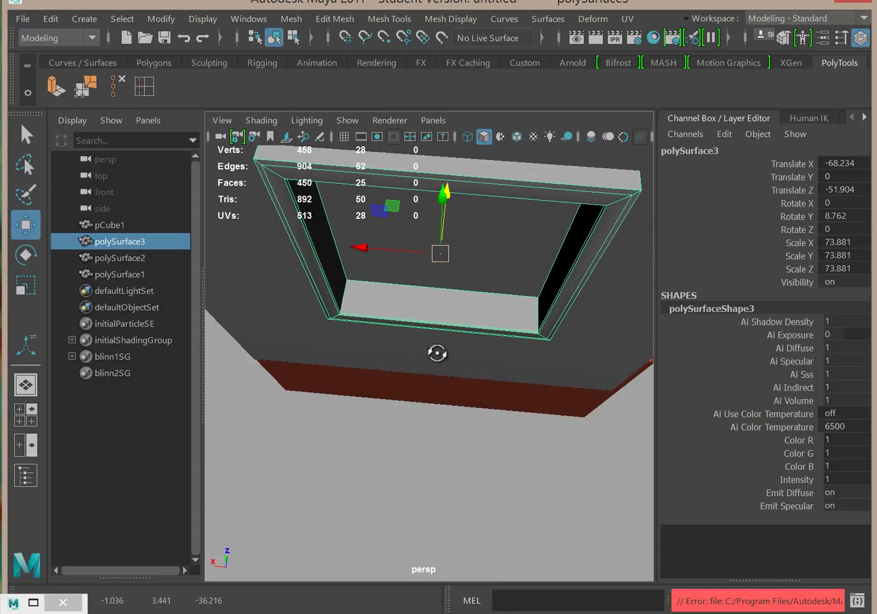
{"action": "left_click_drag", "start_coordinate": [434, 348], "coordinate": [518, 298], "text": "alt"}
{"action": "left_click_drag", "start_coordinate": [382, 435], "coordinate": [457, 451], "text": "alt"}
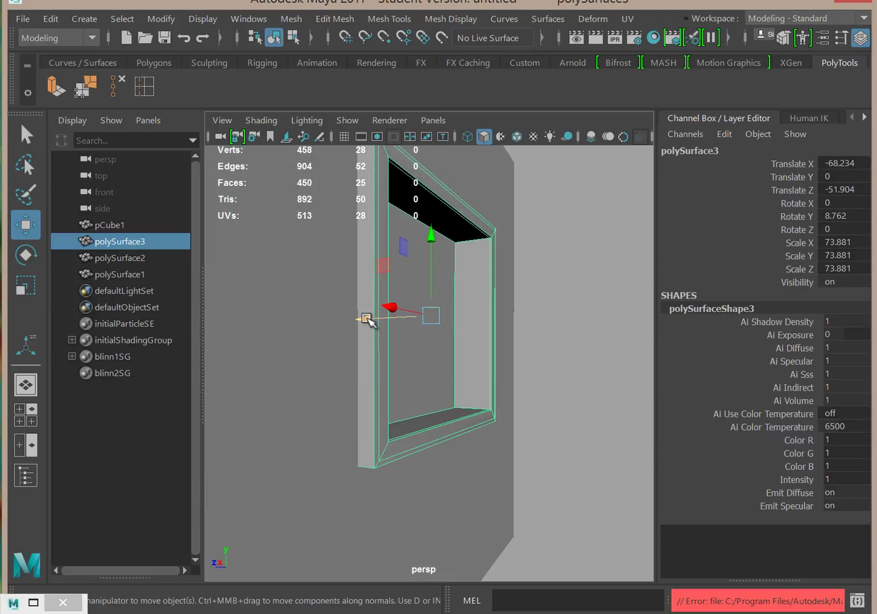
{"action": "left_click_drag", "start_coordinate": [368, 318], "coordinate": [377, 319]}
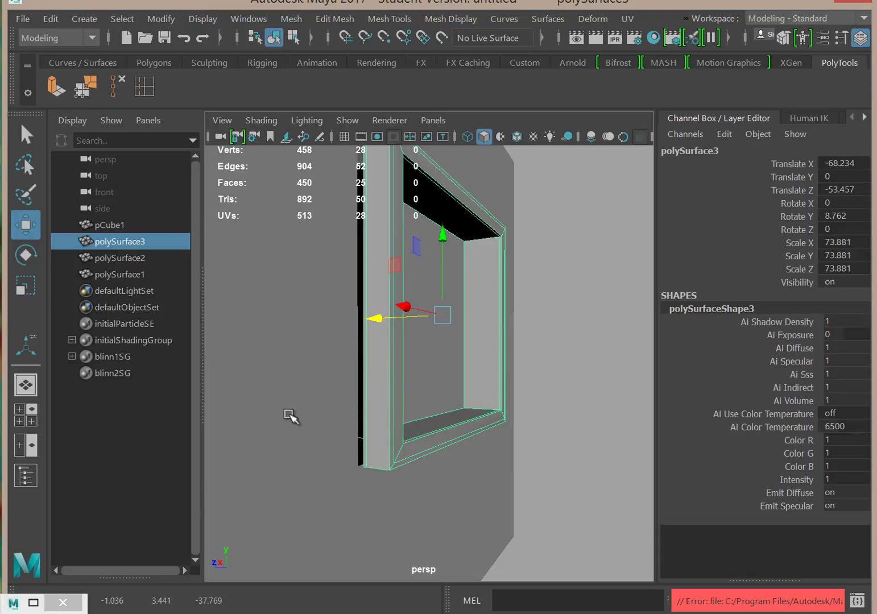
{"action": "left_click", "coordinate": [368, 518]}
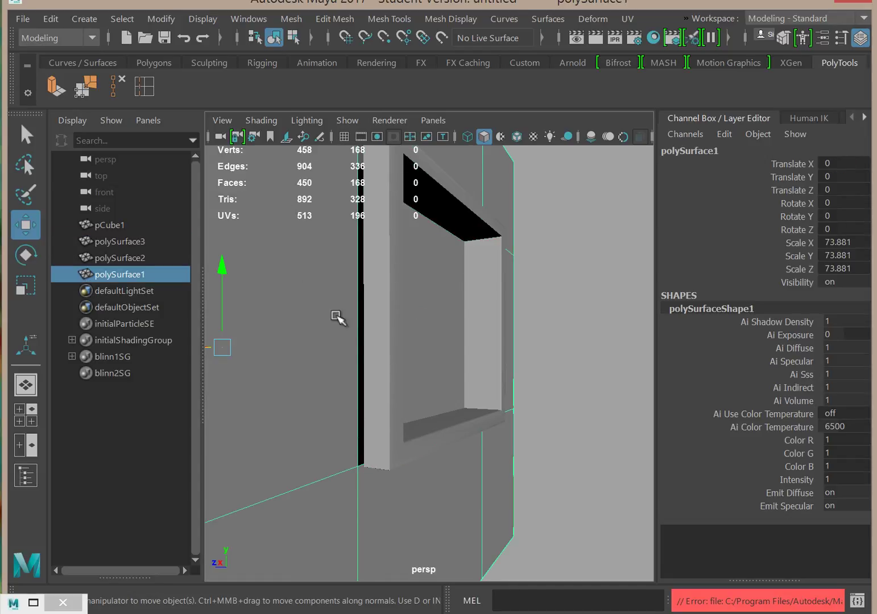
{"action": "left_click", "coordinate": [382, 367]}
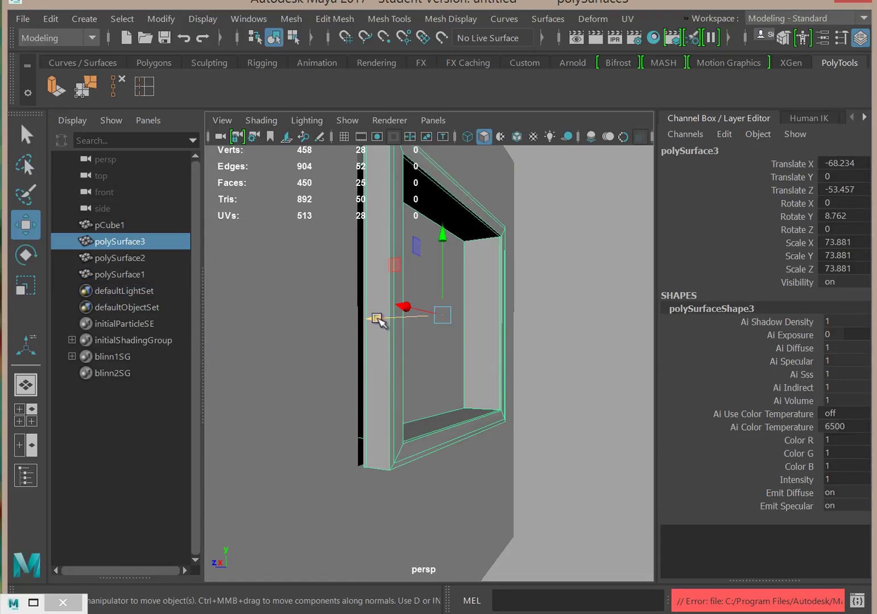
Pull the window copy out along Z to about -69.2 and uniformly scale down the edge loop bordering the rear wall opening slightly.
{"action": "left_click_drag", "start_coordinate": [377, 319], "coordinate": [502, 312]}
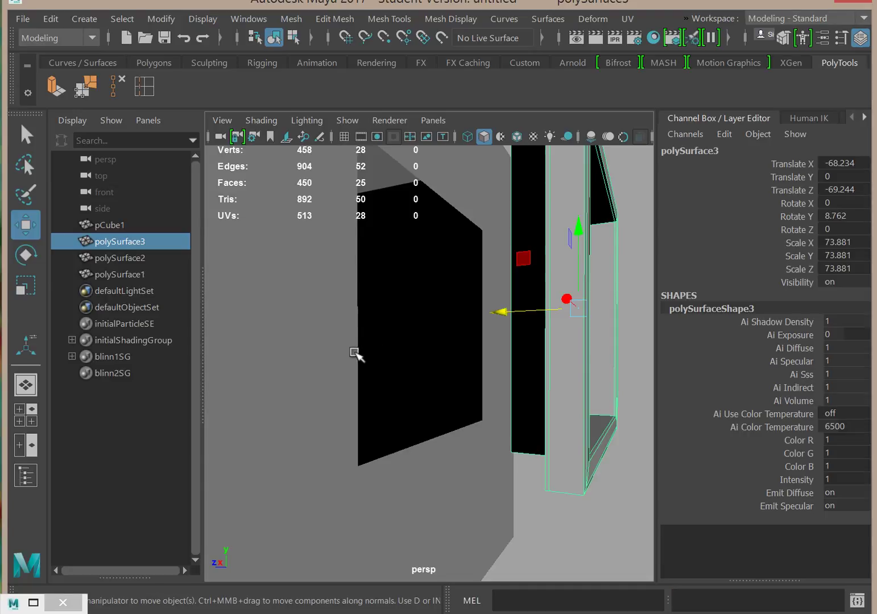
{"action": "left_click", "coordinate": [355, 356]}
{"action": "right_click_drag", "start_coordinate": [353, 358], "coordinate": [355, 86]}
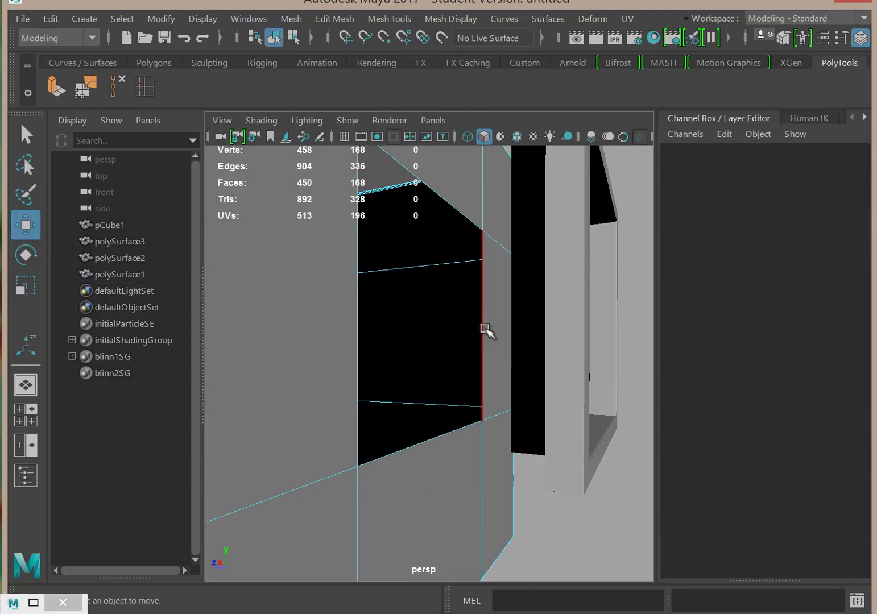
{"action": "double_click", "coordinate": [484, 330]}
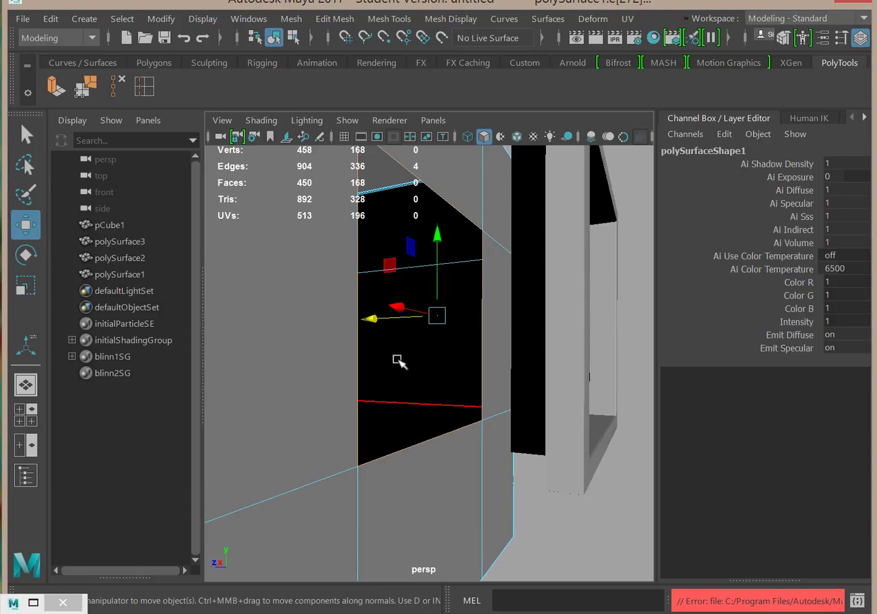
{"action": "key", "text": "e"}
{"action": "key", "text": "r"}
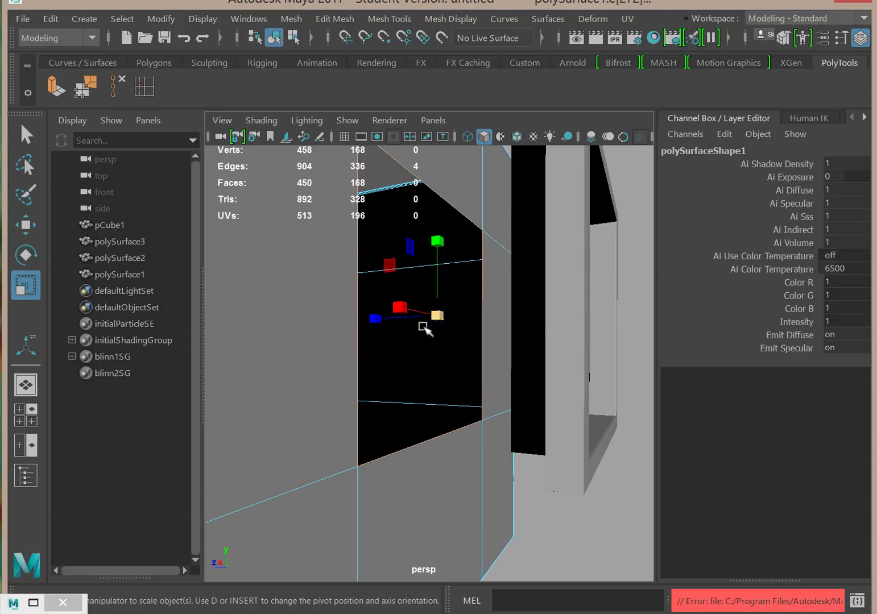
{"action": "left_click_drag", "start_coordinate": [443, 317], "coordinate": [432, 316]}
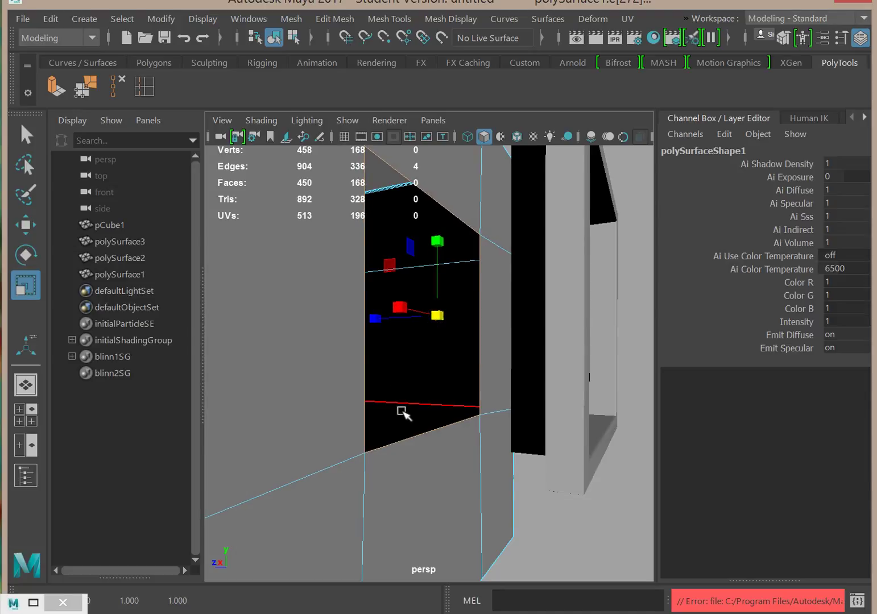
{"action": "mouse_move", "coordinate": [416, 408]}
{"action": "left_mouse_down", "text": "alt"}
{"action": "mouse_move", "coordinate": [440, 413]}
{"action": "mouse_move", "coordinate": [444, 391]}
{"action": "mouse_move", "coordinate": [454, 401]}
{"action": "mouse_move", "coordinate": [425, 407]}
{"action": "left_mouse_up", "text": "alt"}
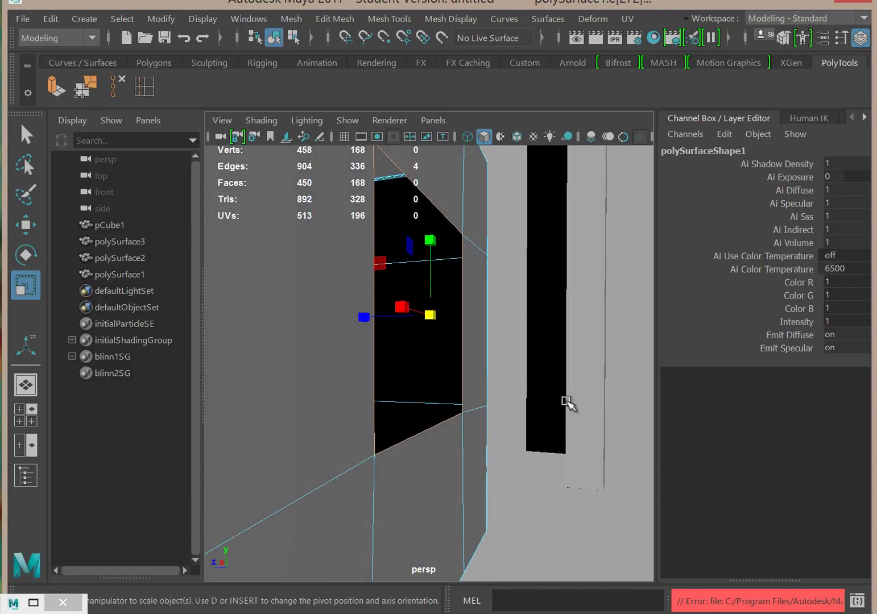
Move the window copy polySurface3 back along Z into the narrowed rear wall opening, to about -52.72.
{"action": "left_click", "coordinate": [568, 399]}
{"action": "key", "text": "w"}
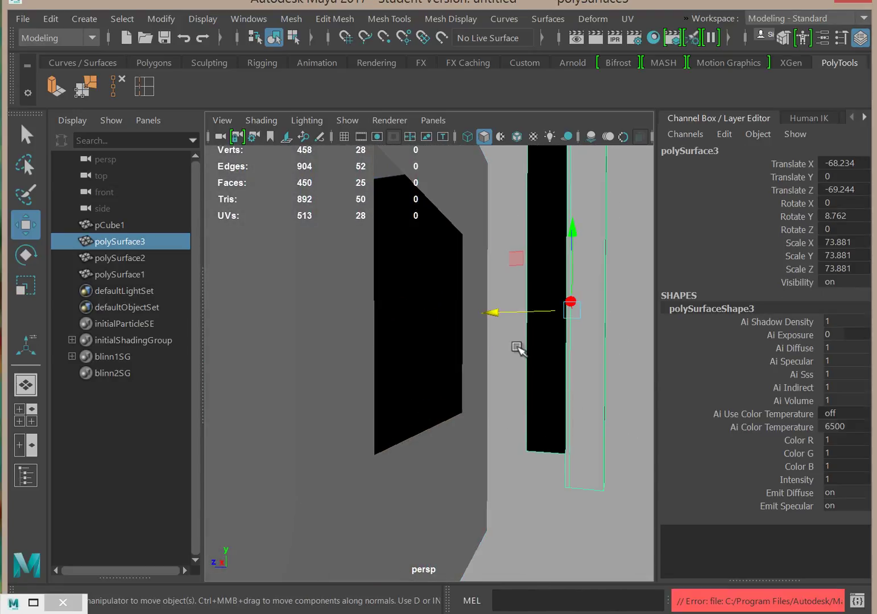
{"action": "left_click_drag", "start_coordinate": [497, 315], "coordinate": [369, 296]}
{"action": "left_click_drag", "start_coordinate": [531, 381], "coordinate": [540, 508], "text": "alt"}
{"action": "left_click_drag", "start_coordinate": [558, 454], "coordinate": [561, 391], "text": "alt"}
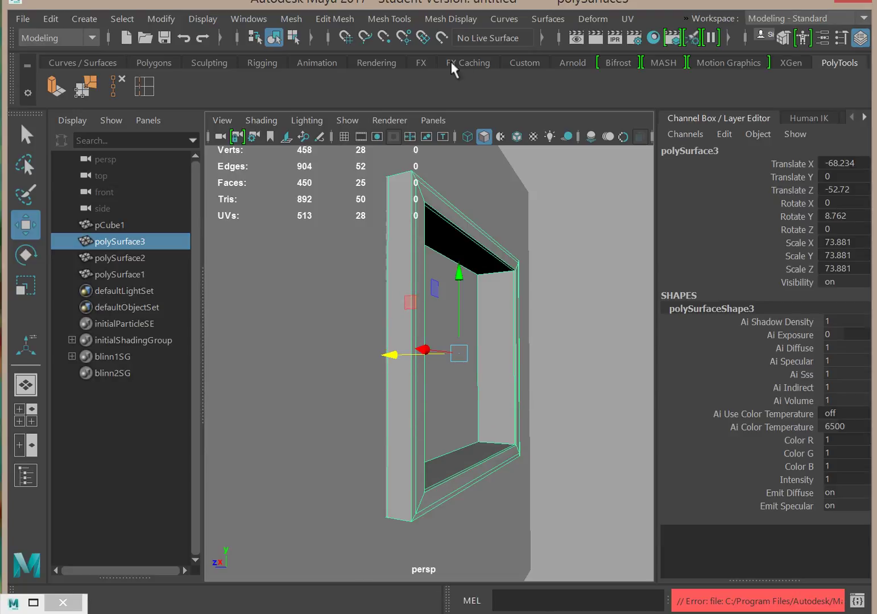
Render the fitted window from two viewing angles to examine its join with the rear wall, and minimize the render window.
{"action": "left_click", "coordinate": [576, 38]}
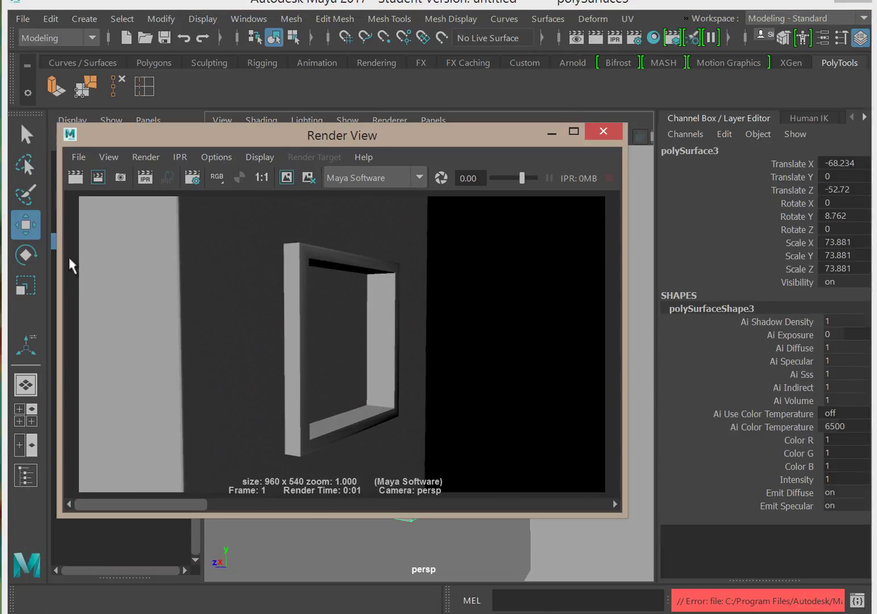
{"action": "left_click", "coordinate": [75, 178]}
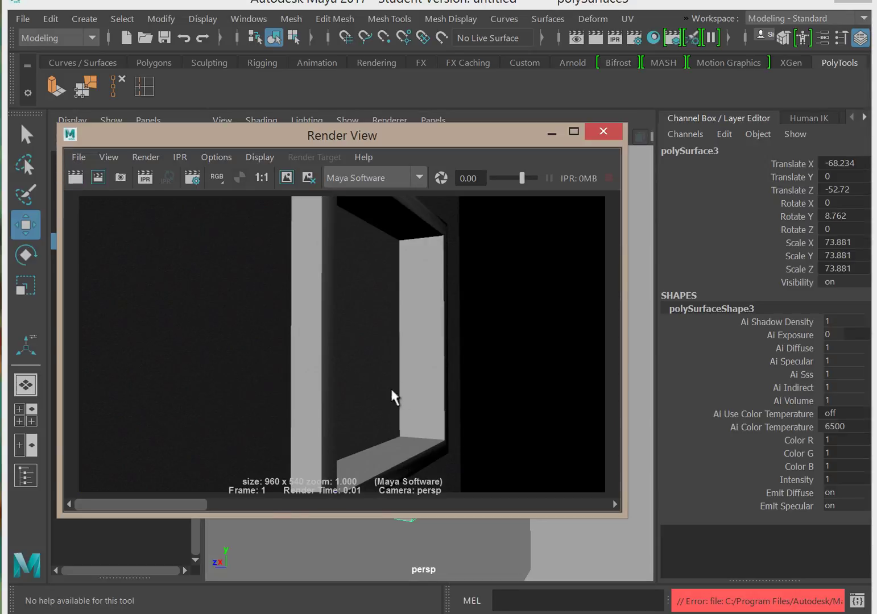
{"action": "left_click_drag", "start_coordinate": [407, 135], "coordinate": [581, 454]}
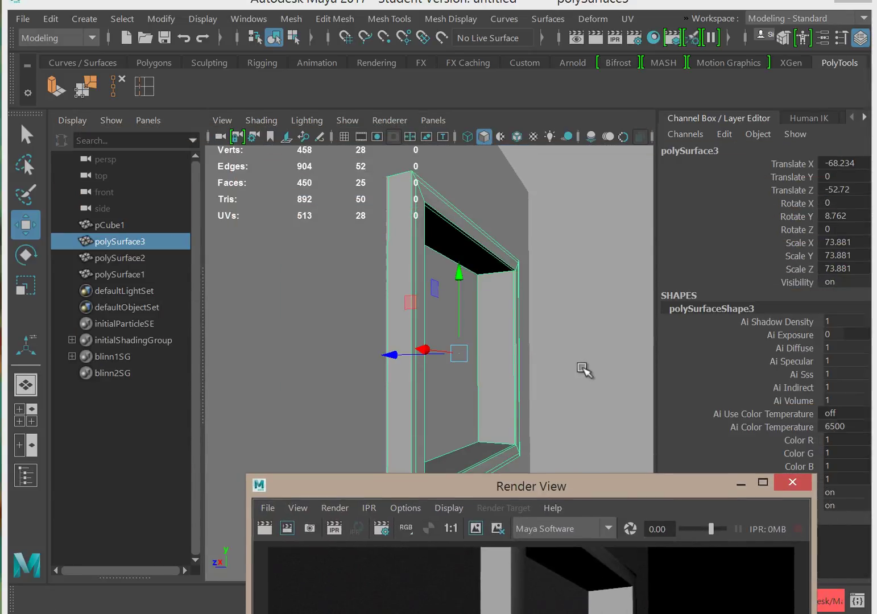
{"action": "left_click_drag", "start_coordinate": [575, 362], "coordinate": [558, 362], "text": "alt"}
{"action": "scroll", "coordinate": [546, 359], "scroll_direction": "down", "scroll_amount": 3}
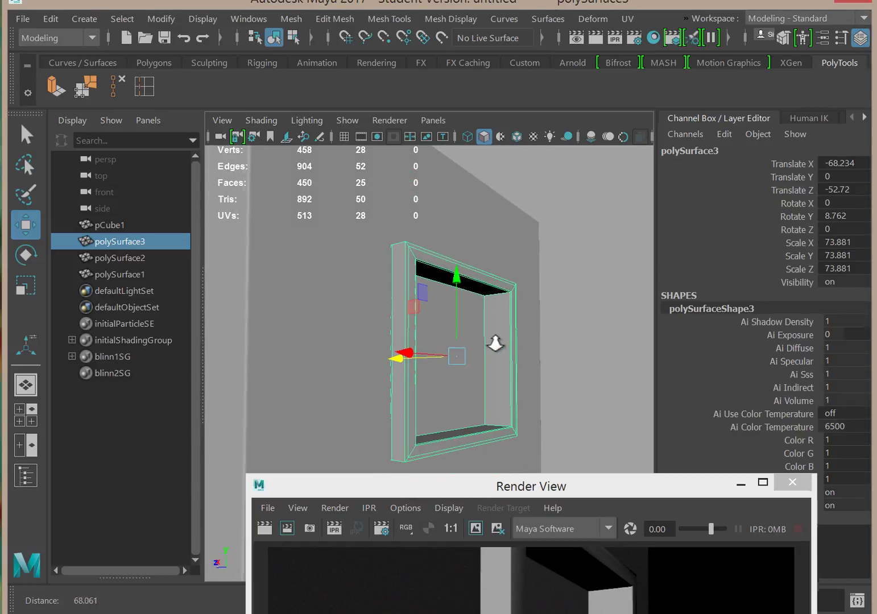
{"action": "left_click_drag", "start_coordinate": [488, 357], "coordinate": [483, 376], "text": "alt"}
{"action": "left_click_drag", "start_coordinate": [556, 495], "coordinate": [584, 149]}
{"action": "left_click", "coordinate": [283, 204]}
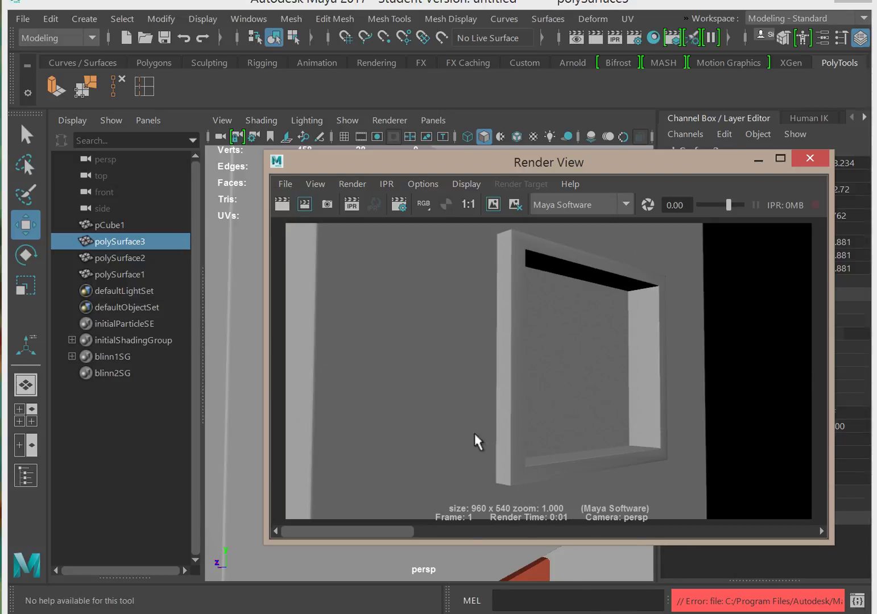
{"action": "left_click_drag", "start_coordinate": [772, 159], "coordinate": [710, 306]}
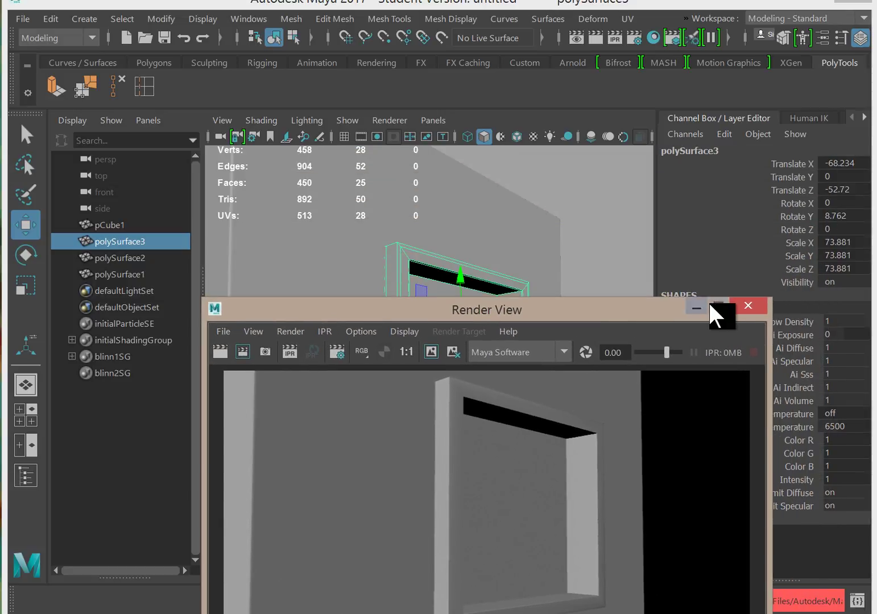
{"action": "left_click", "coordinate": [696, 307]}
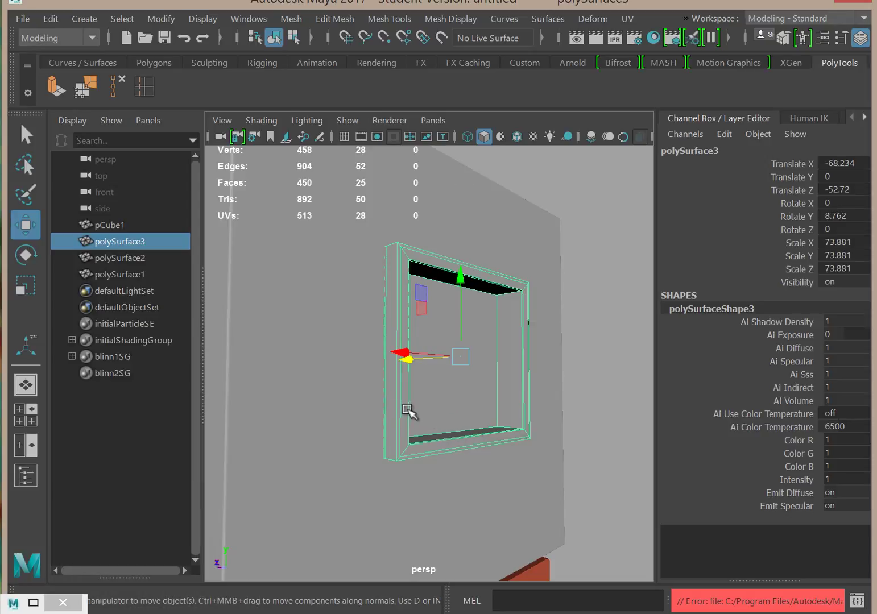
Shift the window copy slightly outward along Z to about -53.34.
{"action": "left_click_drag", "start_coordinate": [407, 407], "coordinate": [467, 407], "text": "alt"}
{"action": "right_click_drag", "start_coordinate": [468, 407], "coordinate": [557, 442], "text": "alt"}
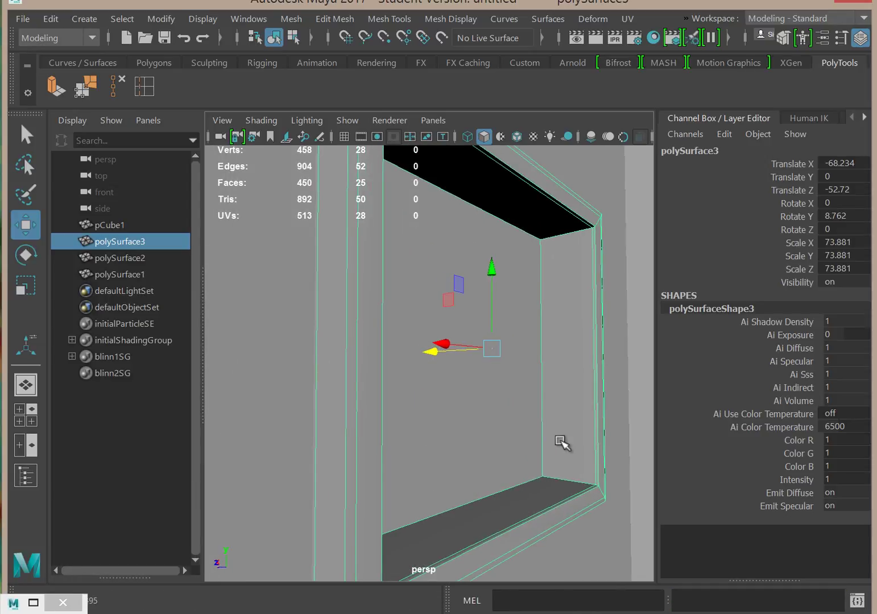
{"action": "left_click_drag", "start_coordinate": [323, 415], "coordinate": [376, 427], "text": "alt"}
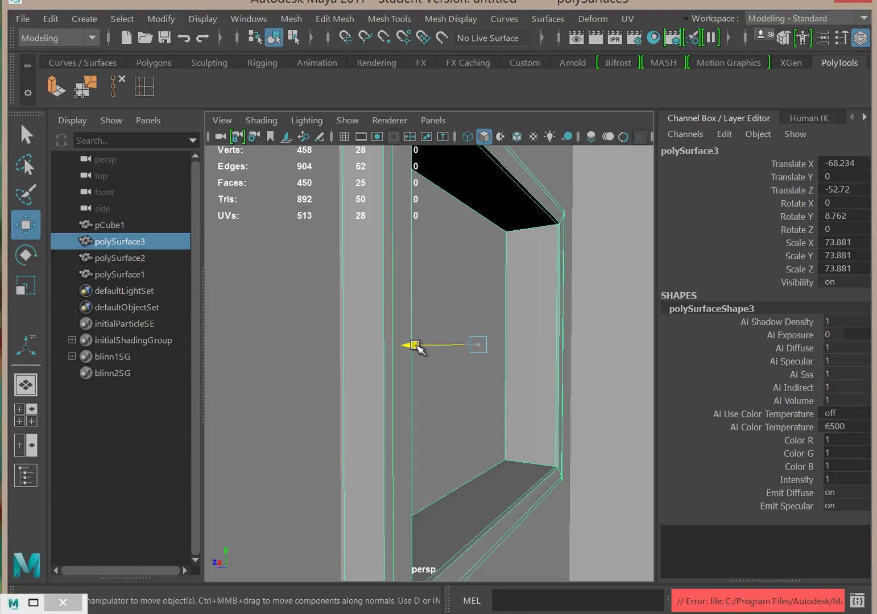
{"action": "left_click_drag", "start_coordinate": [417, 347], "coordinate": [421, 348]}
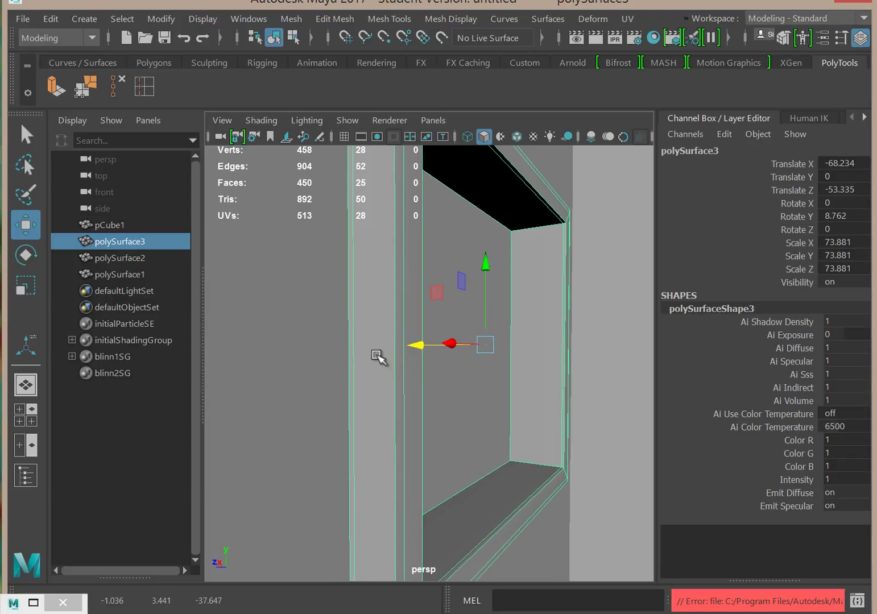
Select the outermost border edge loop at the wall side of the window copy's frame and scale it down slightly.
{"action": "right_click", "coordinate": [350, 349]}
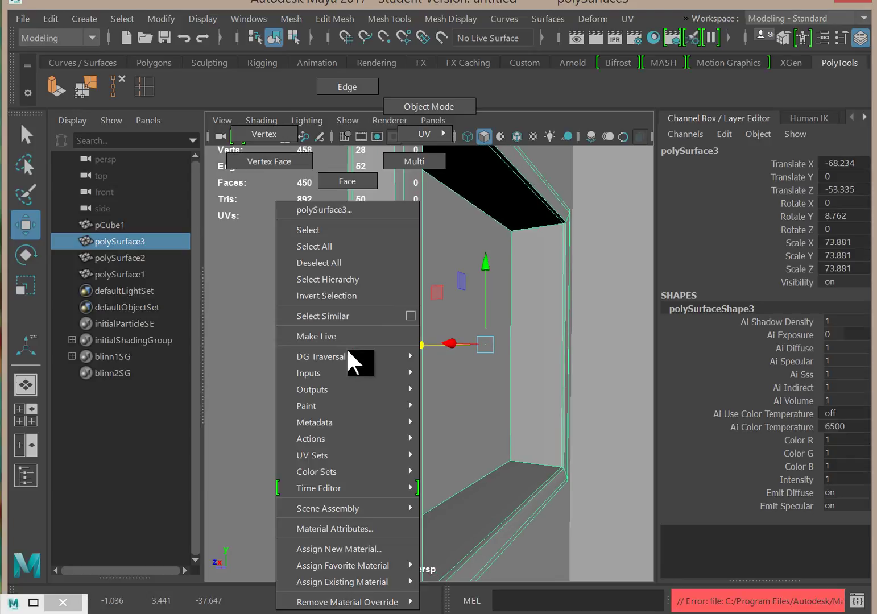
{"action": "left_click", "coordinate": [346, 87]}
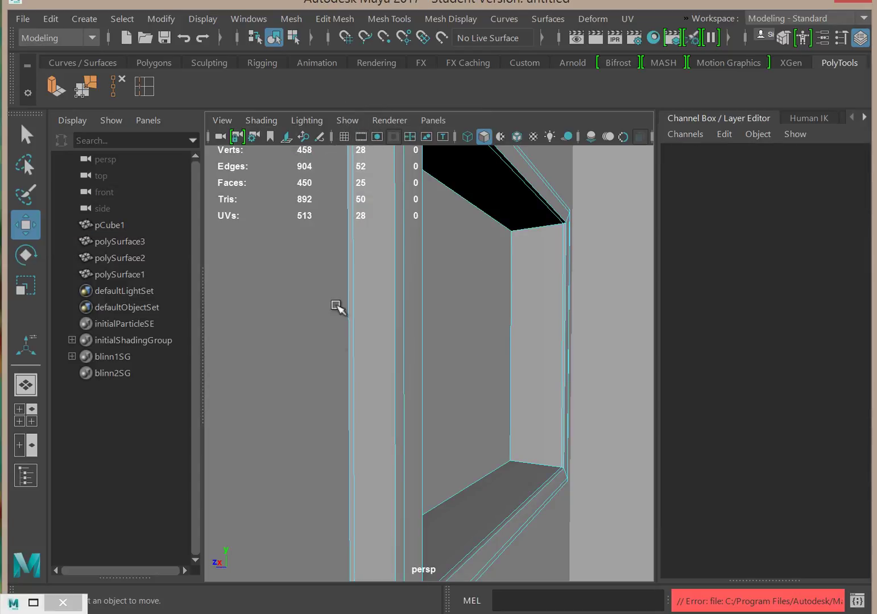
{"action": "double_click", "coordinate": [348, 346]}
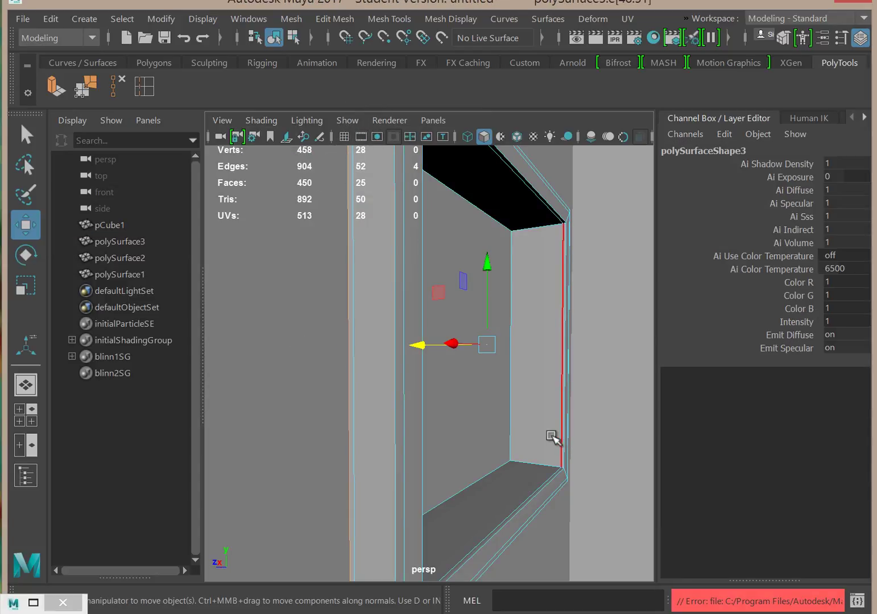
{"action": "left_click_drag", "start_coordinate": [553, 440], "coordinate": [533, 438], "text": "alt"}
{"action": "left_click", "coordinate": [529, 439]}
{"action": "key", "text": "r"}
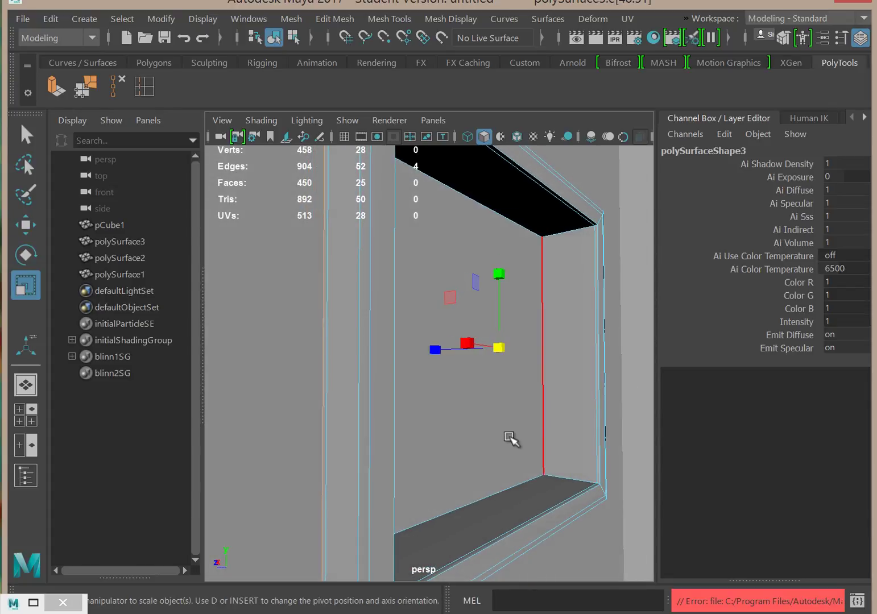
{"action": "left_click_drag", "start_coordinate": [500, 347], "coordinate": [498, 351]}
{"action": "left_click_drag", "start_coordinate": [333, 460], "coordinate": [370, 450], "text": "alt"}
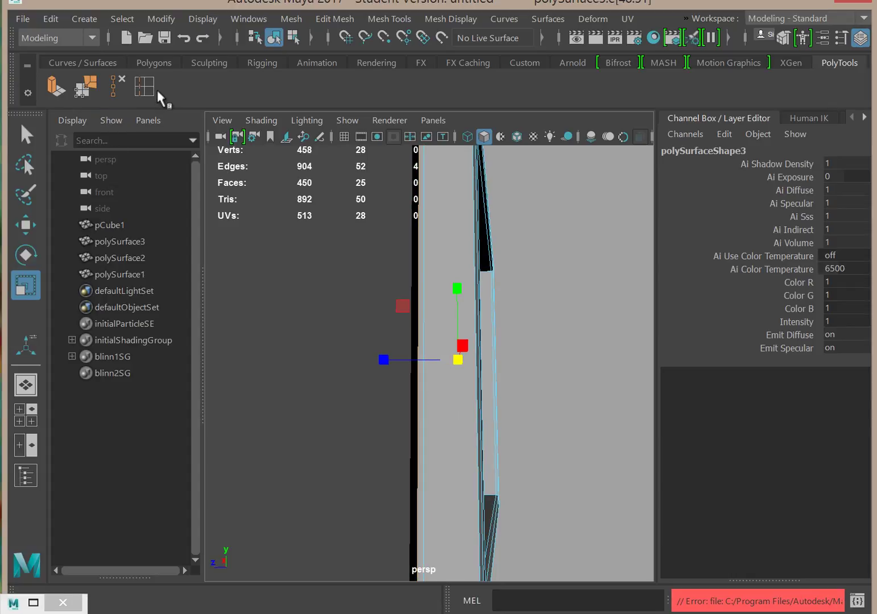
{"action": "left_click", "coordinate": [449, 520]}
{"action": "key", "text": "y"}
{"action": "left_click_drag", "start_coordinate": [462, 518], "coordinate": [448, 325], "text": "alt"}
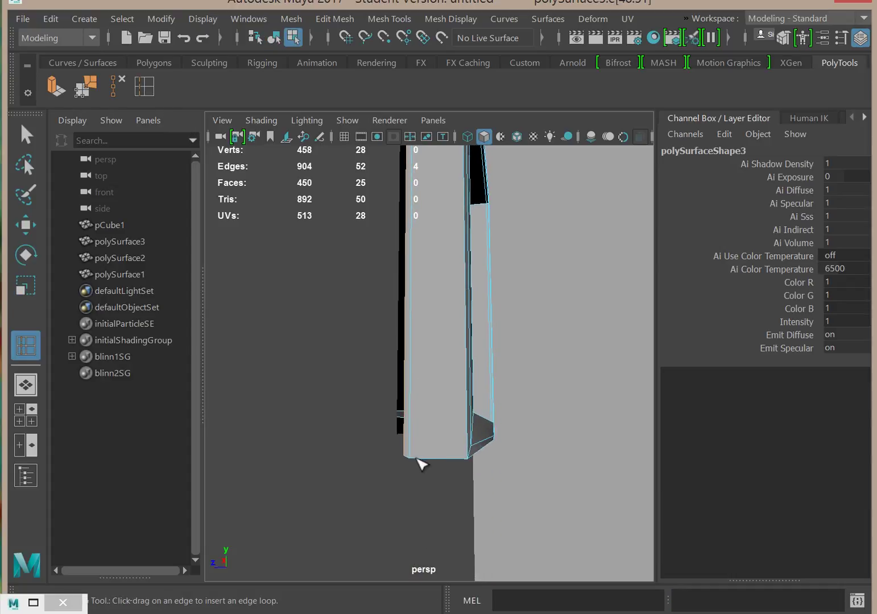
{"action": "left_click", "coordinate": [26, 134]}
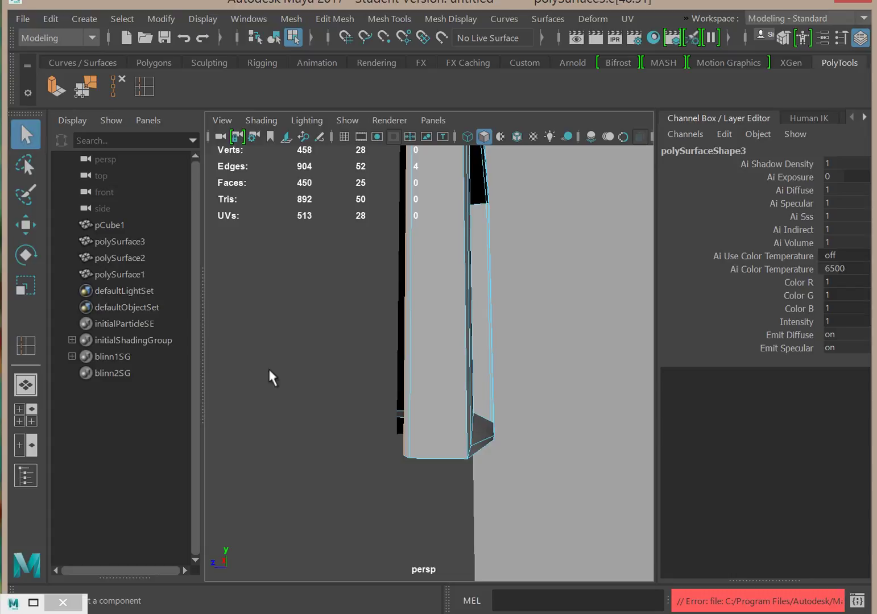
Select the edge loop next to the wall-side border of the window copy's frame and scale it slightly.
{"action": "left_click", "coordinate": [409, 428]}
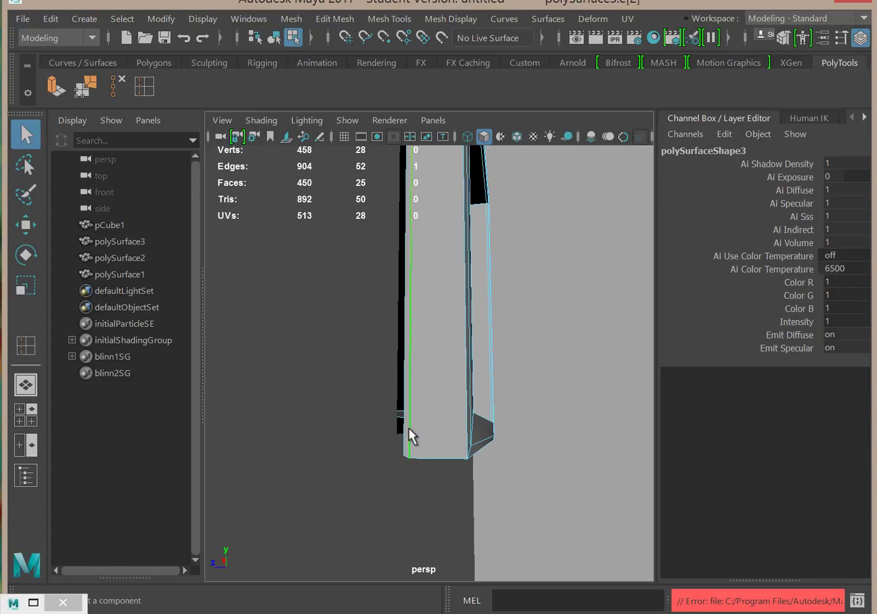
{"action": "left_click_drag", "start_coordinate": [407, 417], "coordinate": [422, 399], "text": "alt"}
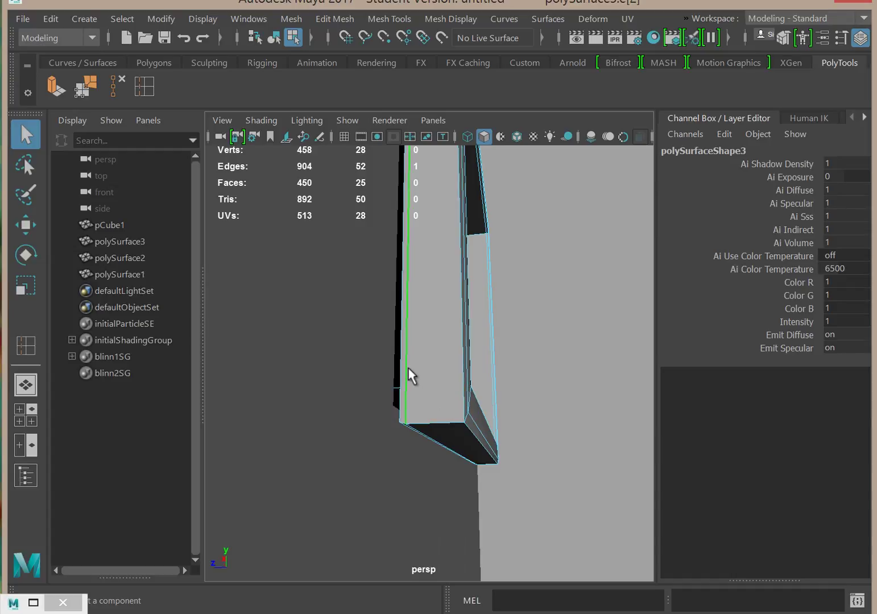
{"action": "double_click", "coordinate": [408, 369]}
{"action": "left_click_drag", "start_coordinate": [420, 372], "coordinate": [414, 389], "text": "alt"}
{"action": "key", "text": "r"}
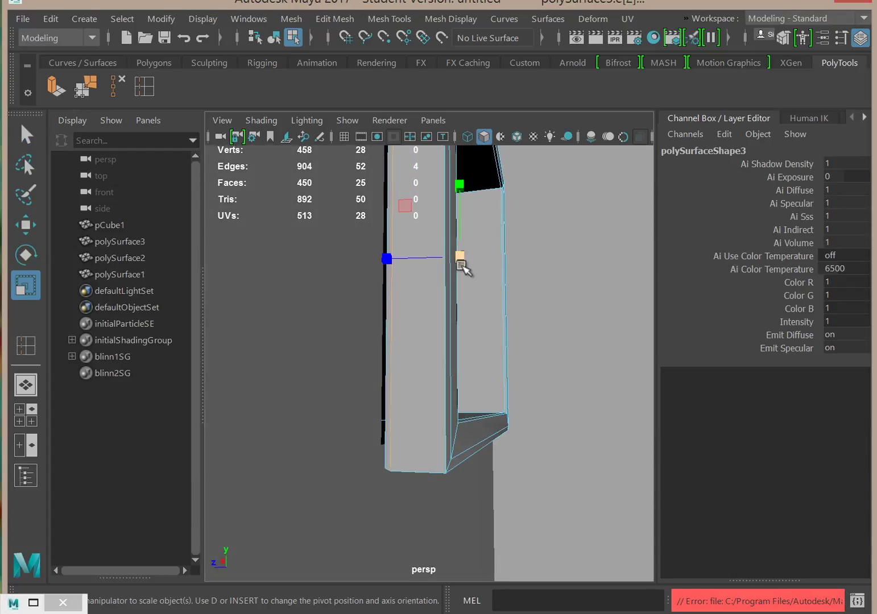
{"action": "left_click_drag", "start_coordinate": [462, 270], "coordinate": [464, 310], "text": "alt"}
{"action": "left_click", "coordinate": [476, 241]}
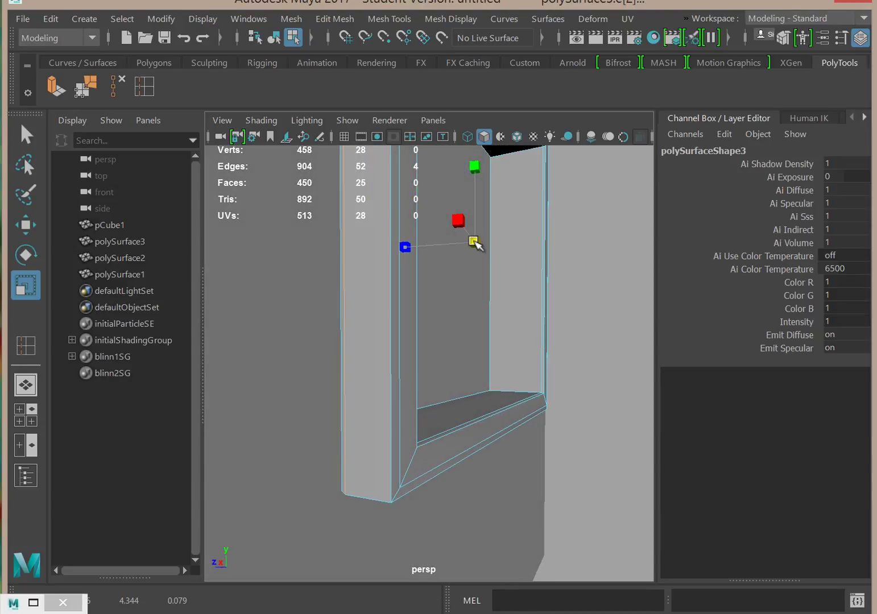
{"action": "left_click_drag", "start_coordinate": [472, 241], "coordinate": [475, 244]}
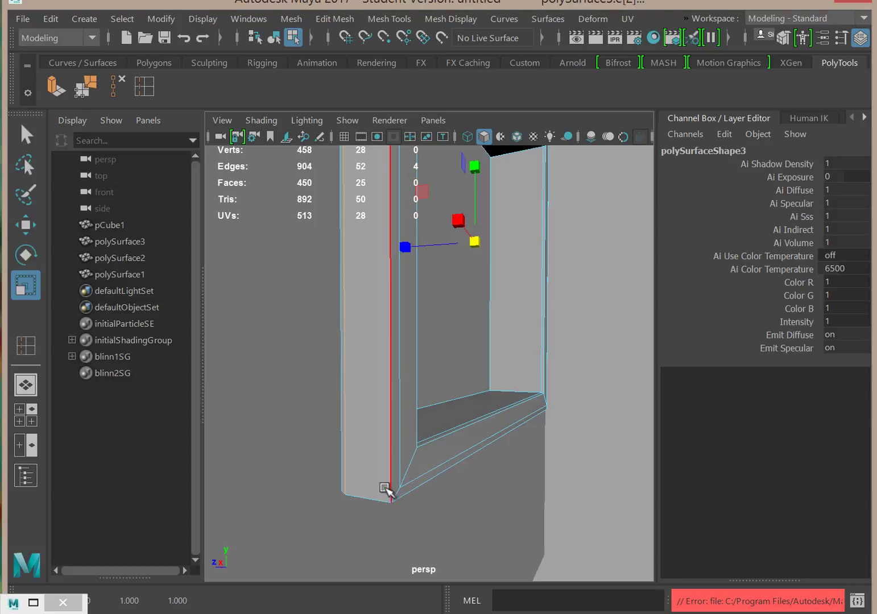
Insert an edge loop around the frame's outer sides near the wall, shift it along Z towards the border and scale it slightly.
{"action": "left_click", "coordinate": [151, 89]}
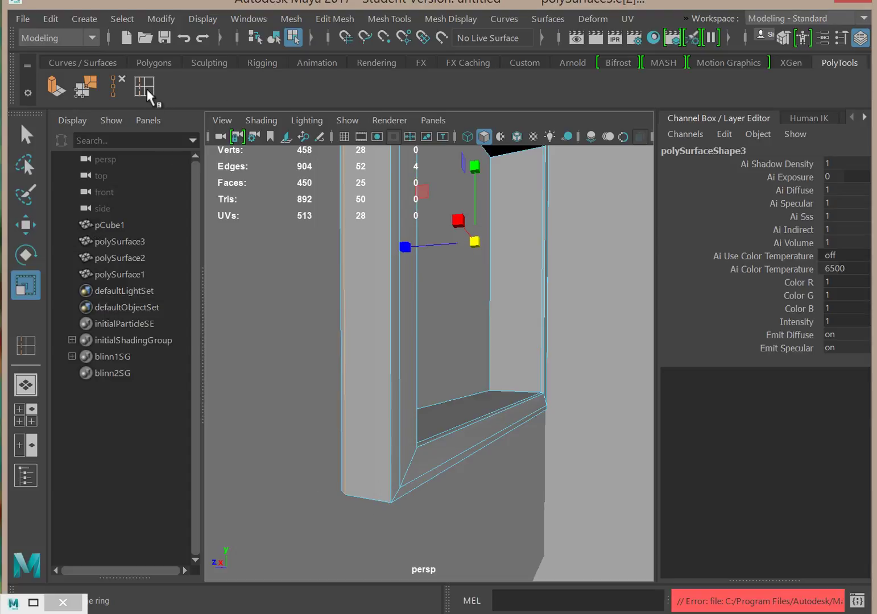
{"action": "left_click", "coordinate": [354, 498]}
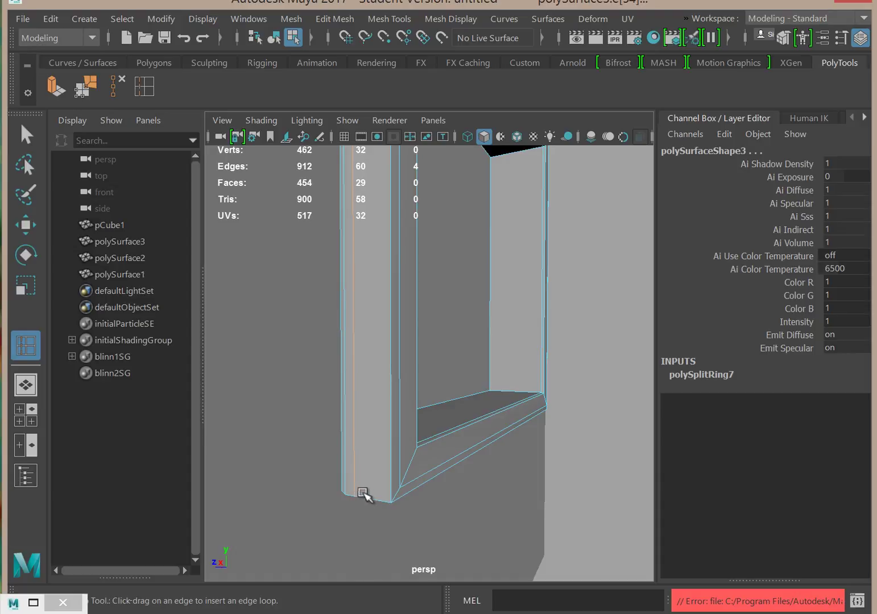
{"action": "key", "text": "w"}
{"action": "left_click_drag", "start_coordinate": [400, 254], "coordinate": [405, 260]}
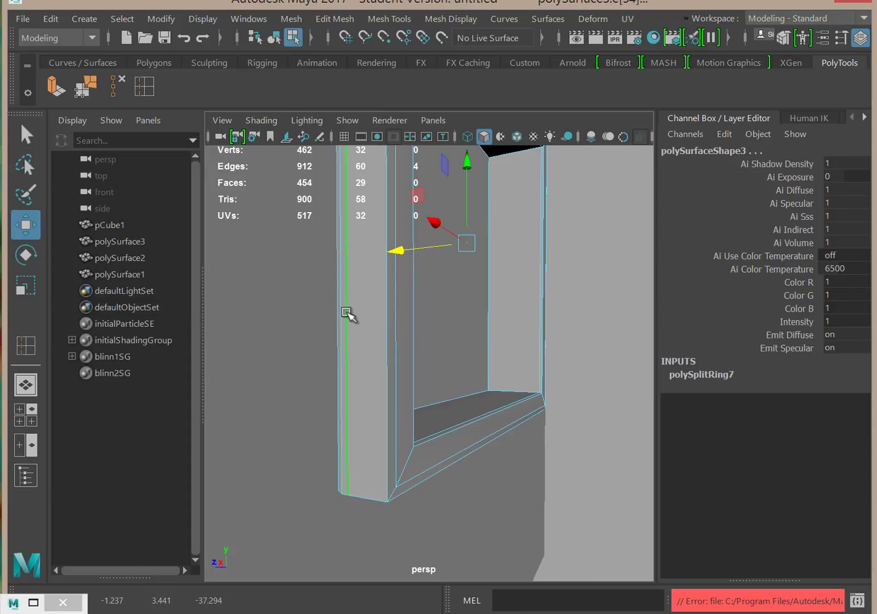
{"action": "left_click_drag", "start_coordinate": [387, 255], "coordinate": [403, 259]}
{"action": "key", "text": "r"}
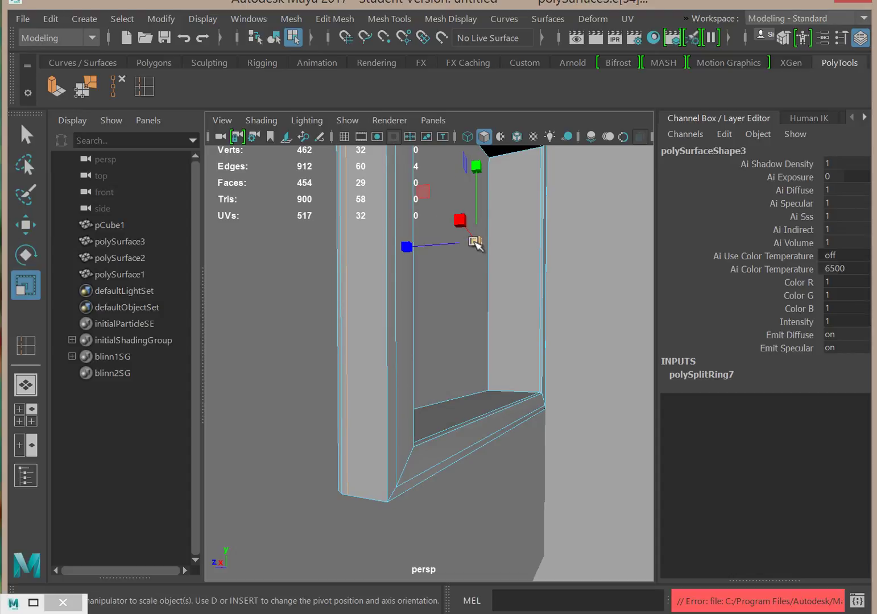
{"action": "left_click_drag", "start_coordinate": [475, 243], "coordinate": [478, 245]}
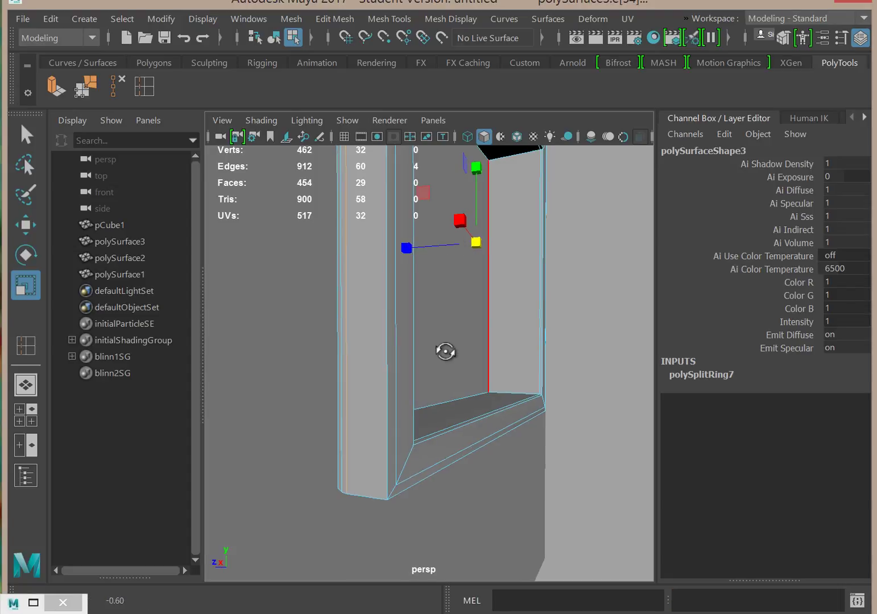
Select the outermost wall-side border edge loop of the window copy's frame and move it slightly along Z.
{"action": "left_click_drag", "start_coordinate": [443, 352], "coordinate": [461, 354], "text": "alt"}
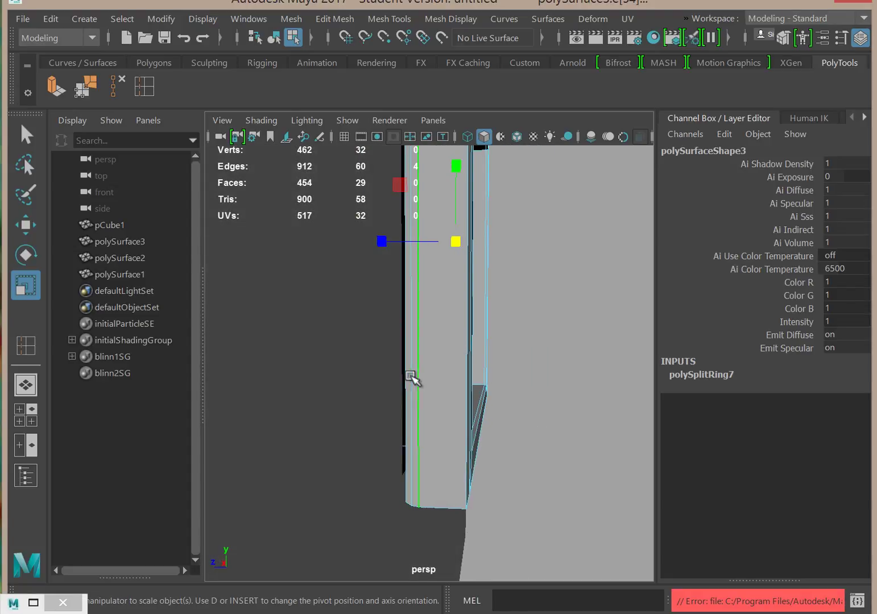
{"action": "double_click", "coordinate": [404, 361]}
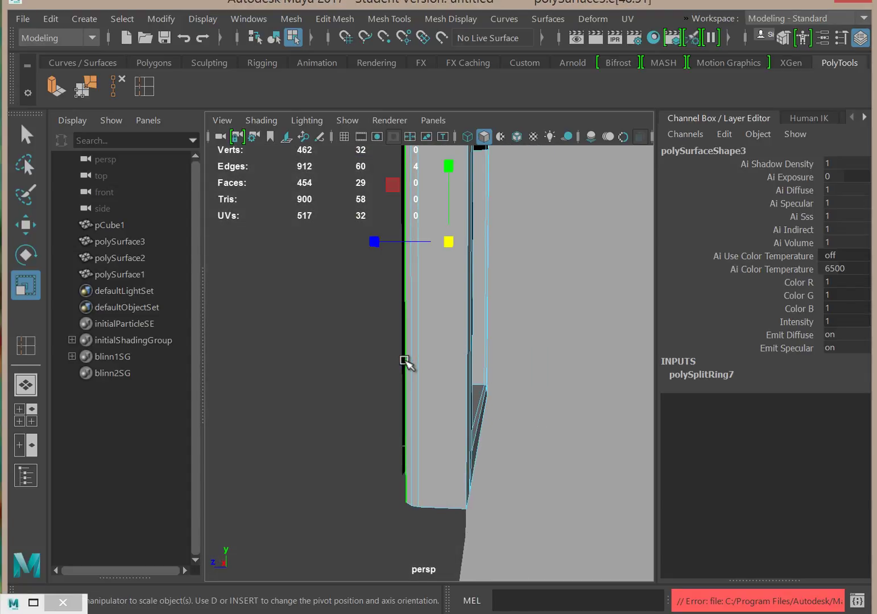
{"action": "key", "text": "w"}
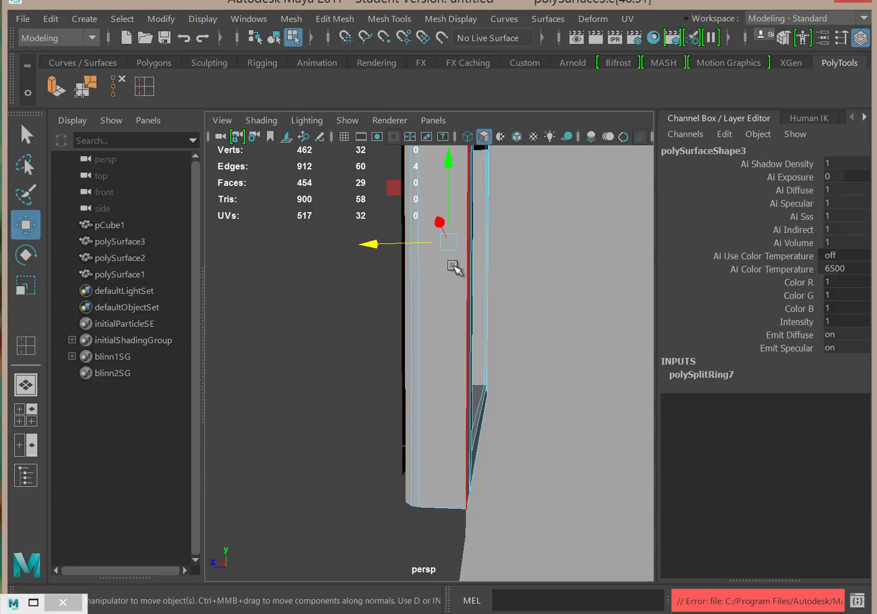
{"action": "left_click_drag", "start_coordinate": [376, 247], "coordinate": [372, 245]}
Return to object mode and move the window copy polySurface3 along Z to about -52.68.
{"action": "right_click", "coordinate": [447, 333]}
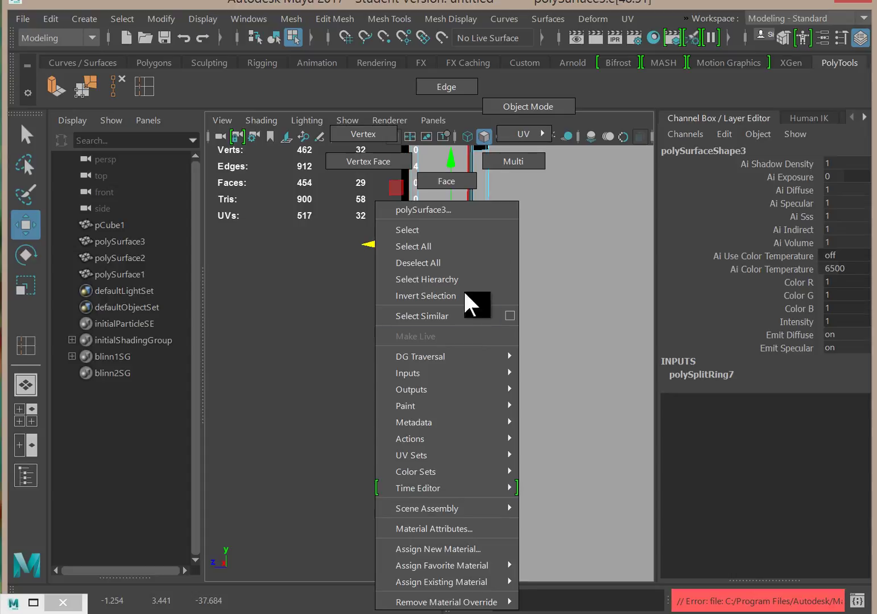
{"action": "left_click", "coordinate": [522, 108]}
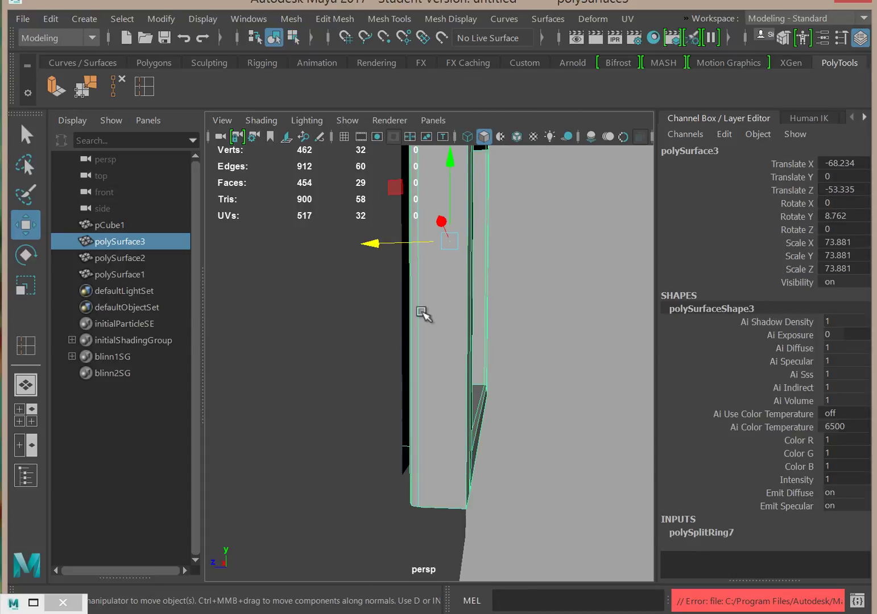
{"action": "left_click_drag", "start_coordinate": [371, 248], "coordinate": [362, 245]}
Render the window copy from an angled close-up to examine its join with the rear wall, and minimize the render window.
{"action": "mouse_move", "coordinate": [382, 313]}
{"action": "left_mouse_down", "text": "alt"}
{"action": "mouse_move", "coordinate": [384, 394]}
{"action": "mouse_move", "coordinate": [370, 337]}
{"action": "mouse_move", "coordinate": [501, 327]}
{"action": "mouse_move", "coordinate": [474, 408]}
{"action": "mouse_move", "coordinate": [454, 405]}
{"action": "mouse_move", "coordinate": [466, 389]}
{"action": "mouse_move", "coordinate": [420, 415]}
{"action": "mouse_move", "coordinate": [356, 407]}
{"action": "left_mouse_up", "text": "alt"}
{"action": "key", "text": "5"}
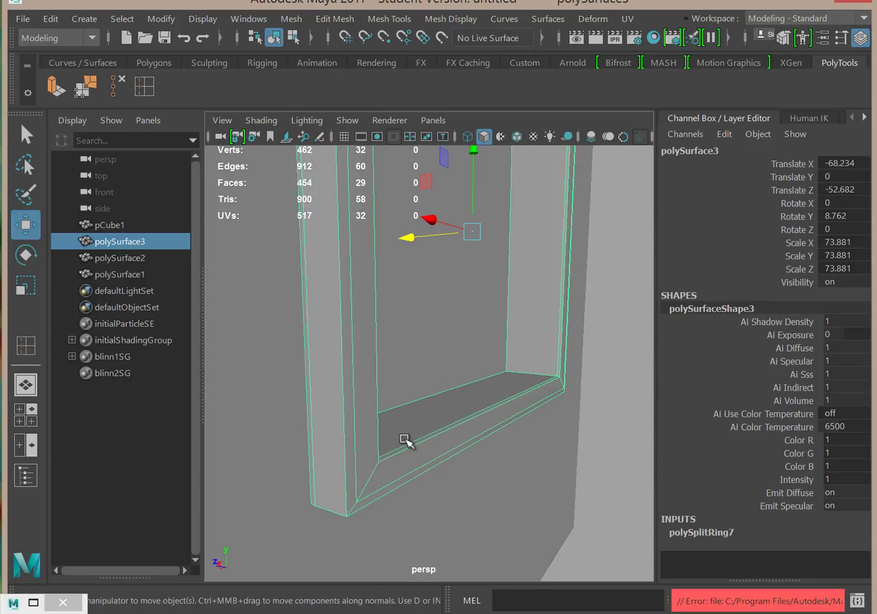
{"action": "left_click_drag", "start_coordinate": [405, 440], "coordinate": [478, 314], "text": "alt"}
{"action": "left_click", "coordinate": [576, 39]}
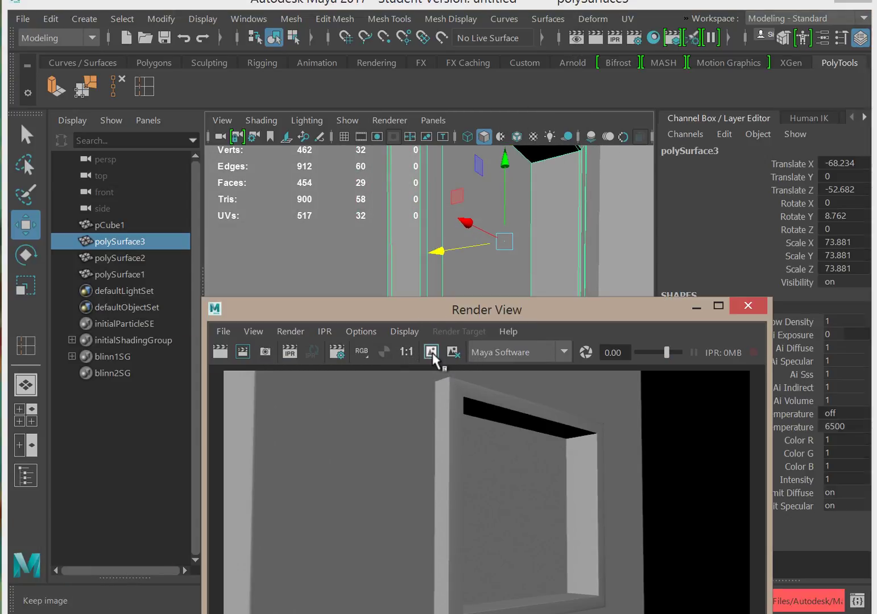
{"action": "left_click", "coordinate": [220, 352]}
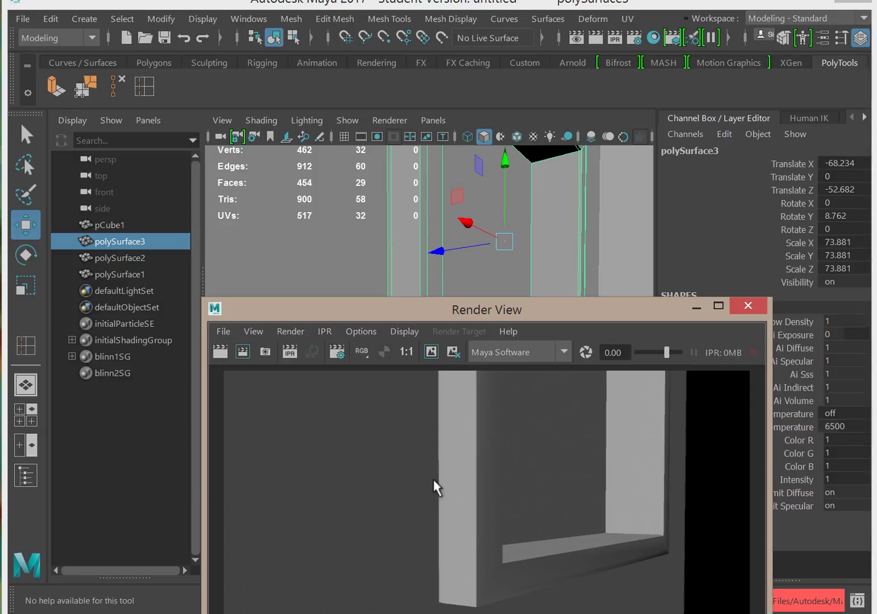
{"action": "left_click", "coordinate": [696, 305]}
Create a directional light and move it out of the building along X to about -242.8.
{"action": "left_click", "coordinate": [84, 18]}
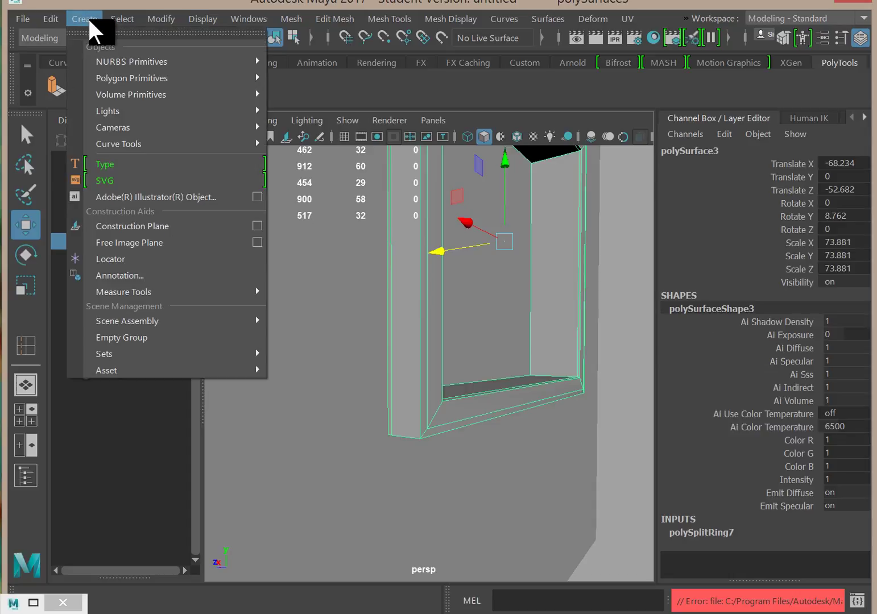
{"action": "mouse_move", "coordinate": [197, 111]}
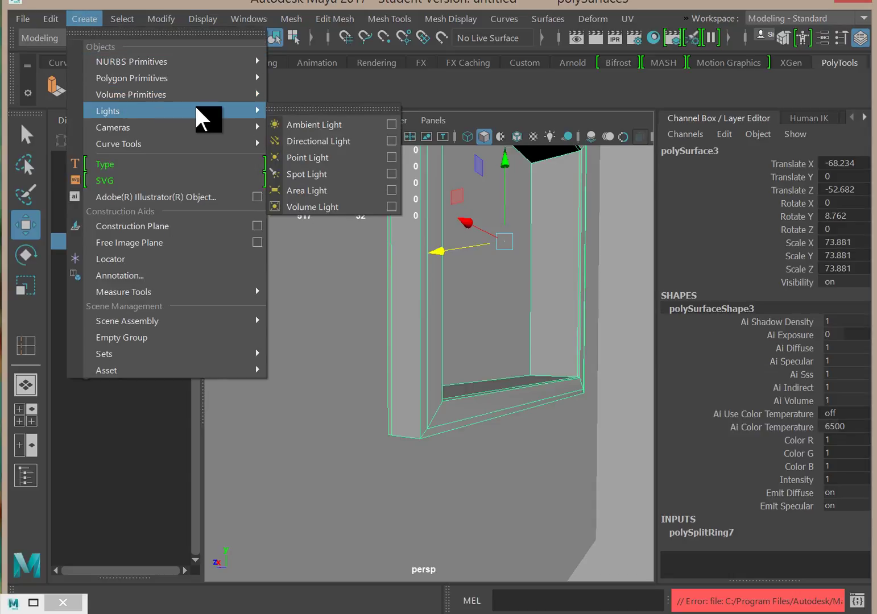
{"action": "left_click", "coordinate": [347, 138]}
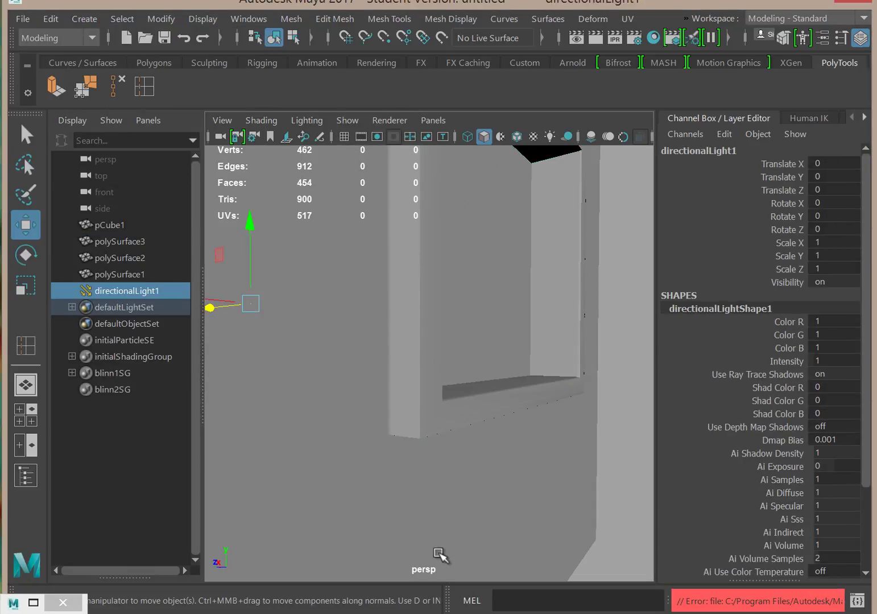
{"action": "right_click_drag", "start_coordinate": [499, 524], "coordinate": [228, 328], "text": "alt"}
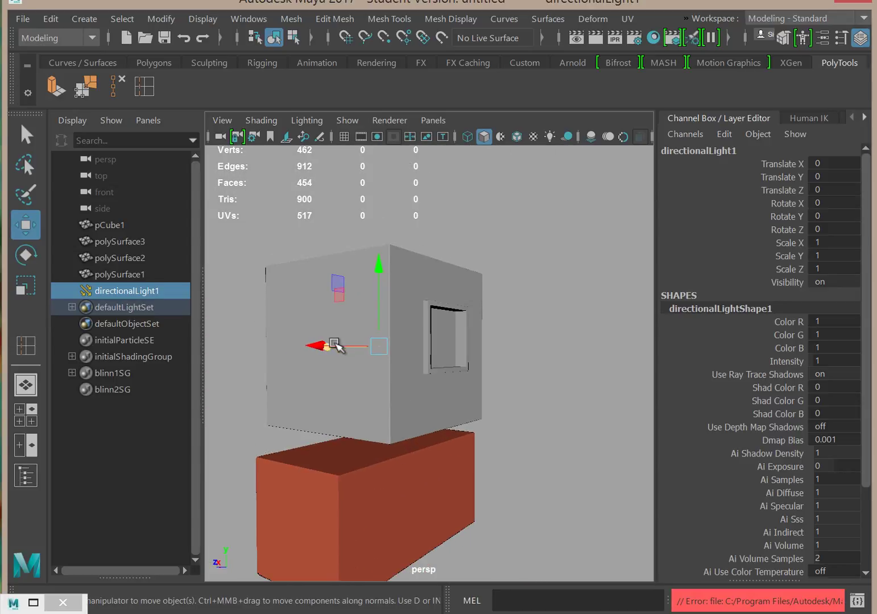
{"action": "left_click_drag", "start_coordinate": [312, 347], "coordinate": [531, 358]}
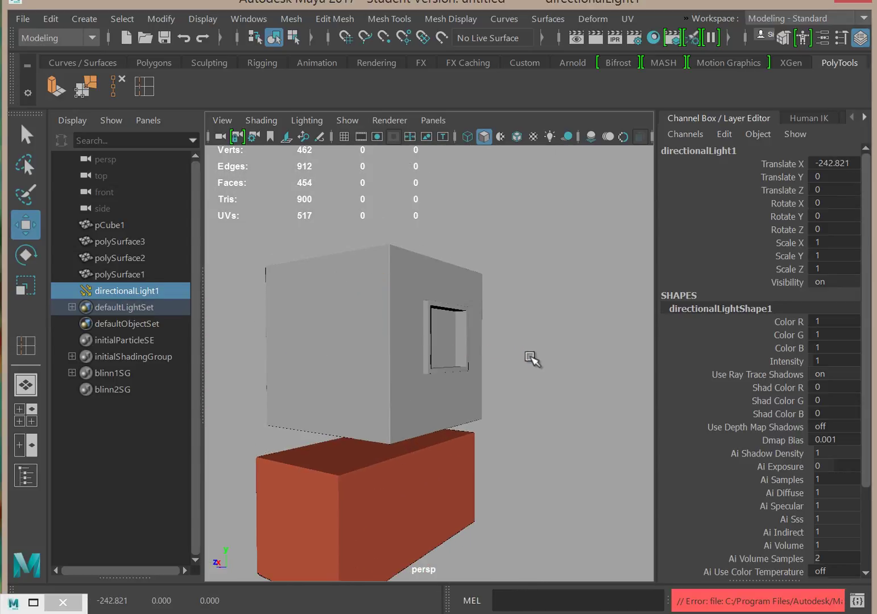
{"action": "key", "text": "r"}
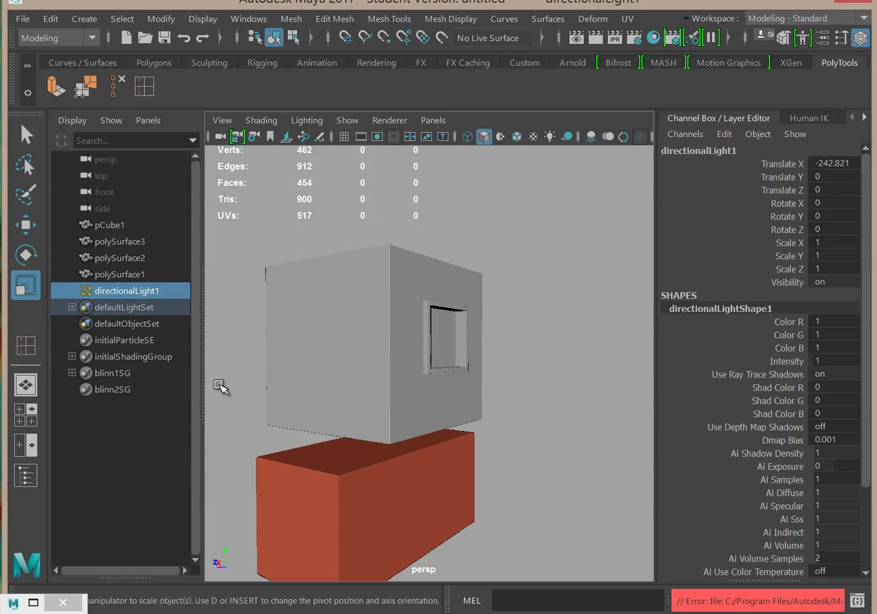
{"action": "left_click", "coordinate": [106, 289]}
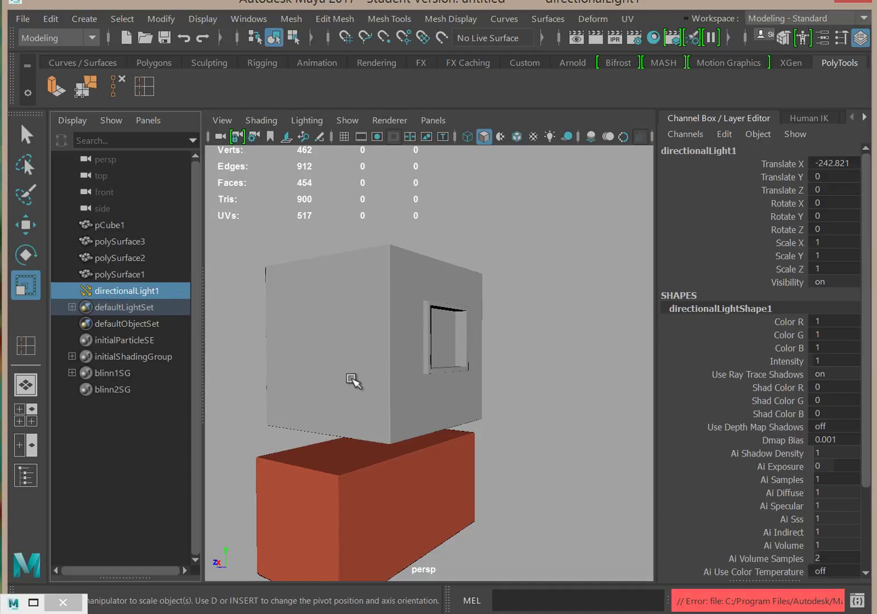
{"action": "key", "text": "w"}
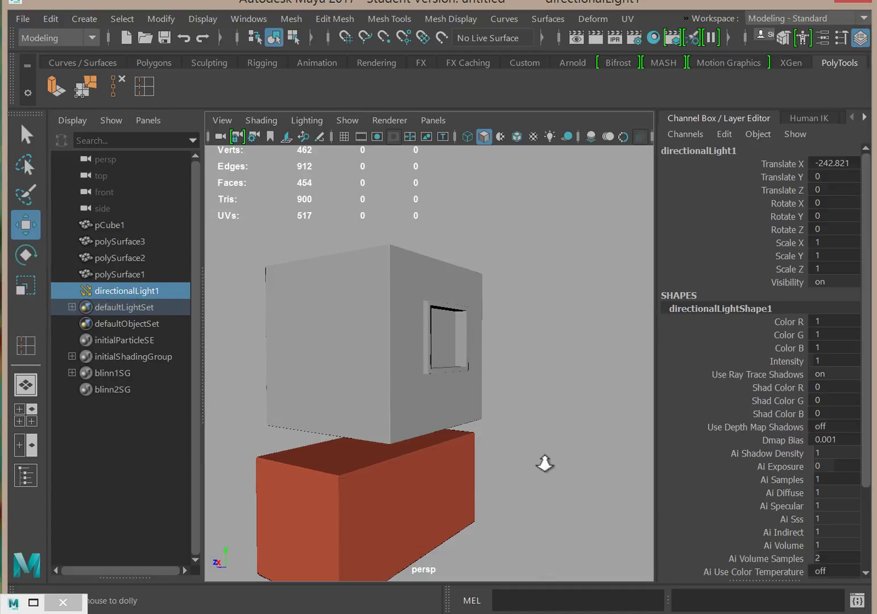
{"action": "right_click_drag", "start_coordinate": [545, 461], "coordinate": [413, 493], "text": "alt"}
{"action": "mouse_move", "coordinate": [413, 493]}
{"action": "left_mouse_down", "text": "alt"}
{"action": "mouse_move", "coordinate": [386, 488]}
{"action": "mouse_move", "coordinate": [394, 476]}
{"action": "mouse_move", "coordinate": [417, 485]}
{"action": "left_mouse_up", "text": "alt"}
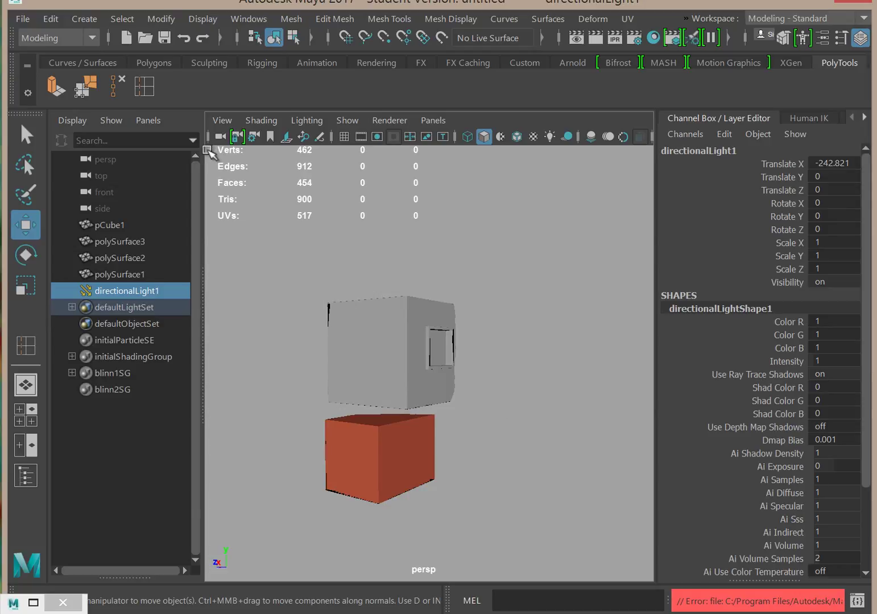
Set the persp camera's near clip plane to 0 and its far clip plane to a very large value, and select the upper cube polySurface1.
{"action": "left_click", "coordinate": [254, 137]}
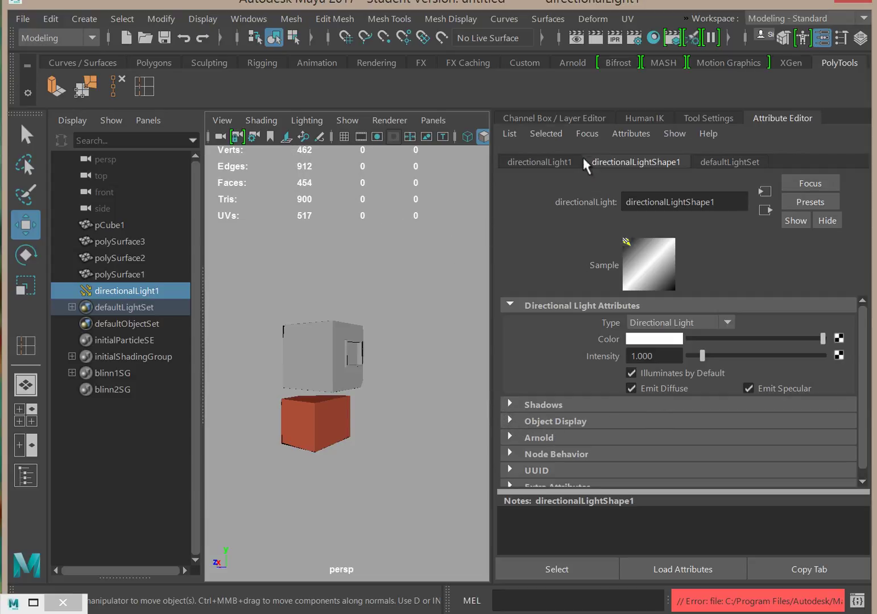
{"action": "left_click", "coordinate": [112, 161]}
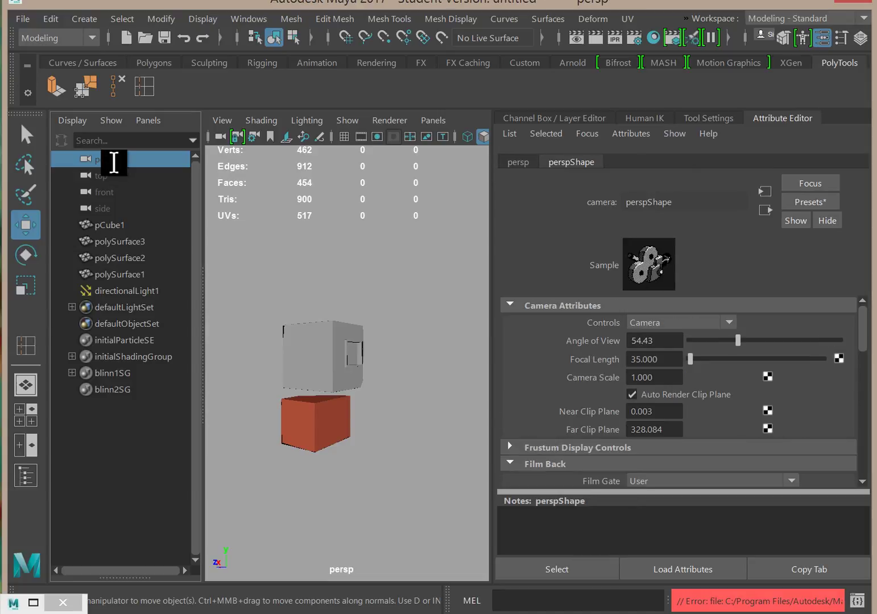
{"action": "double_click", "coordinate": [114, 161]}
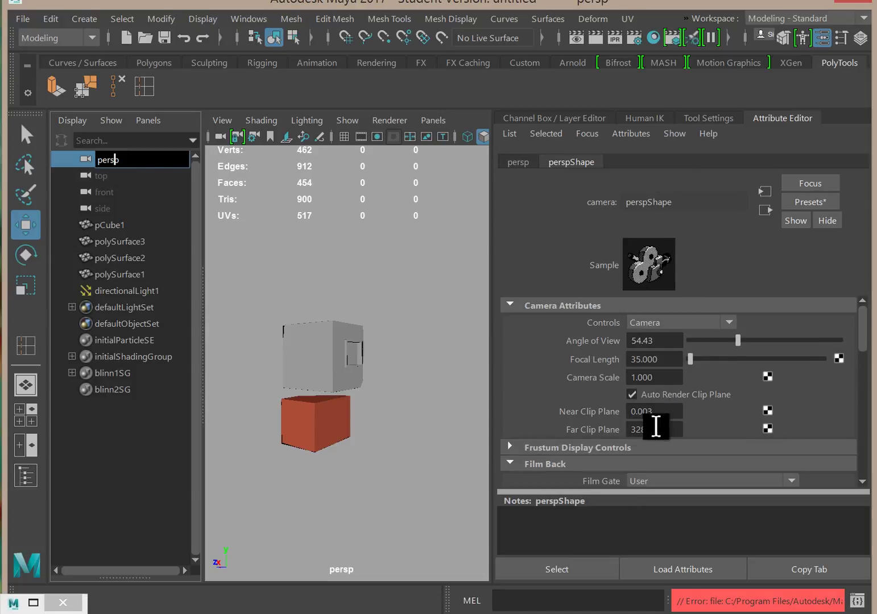
{"action": "left_click_drag", "start_coordinate": [671, 411], "coordinate": [589, 421]}
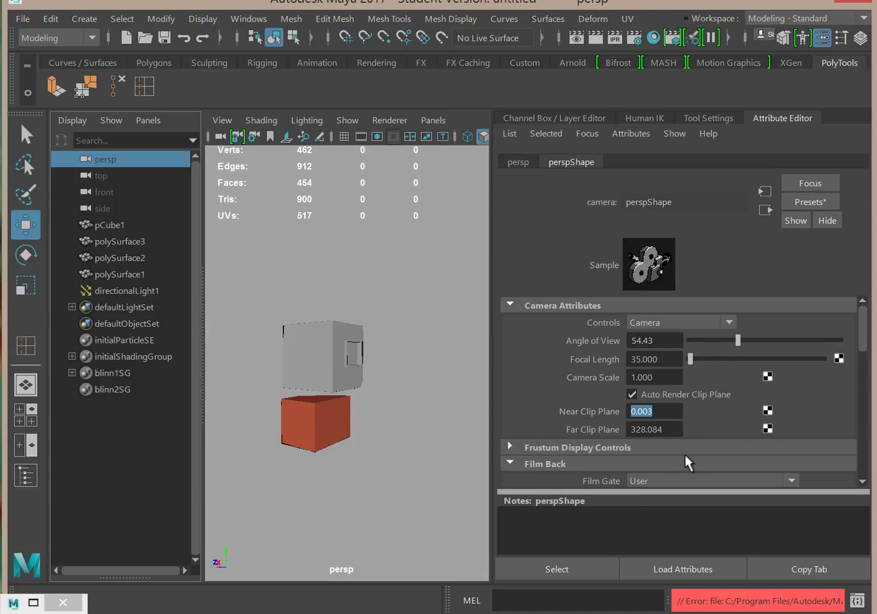
{"action": "type", "text": "0"}
{"action": "left_click_drag", "start_coordinate": [666, 428], "coordinate": [570, 444]}
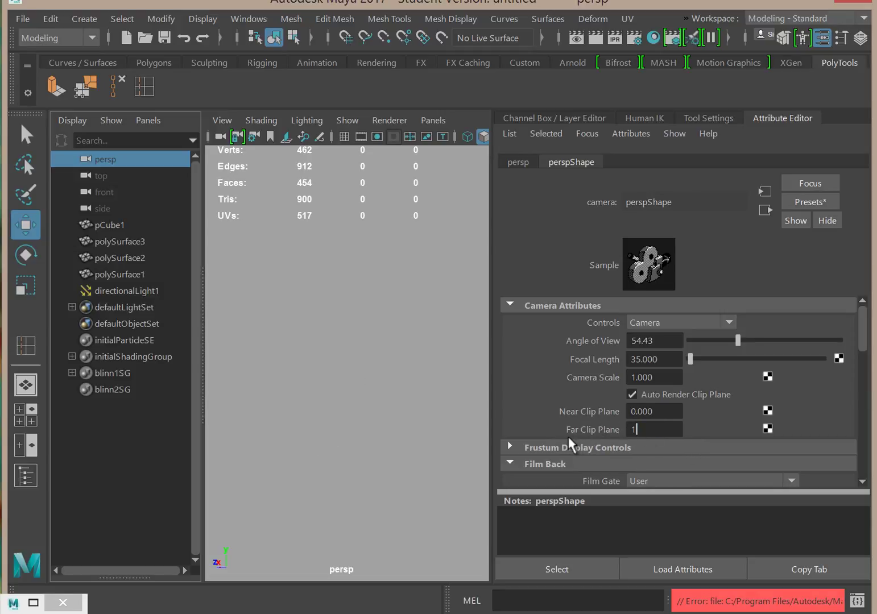
{"action": "key", "text": "Return"}
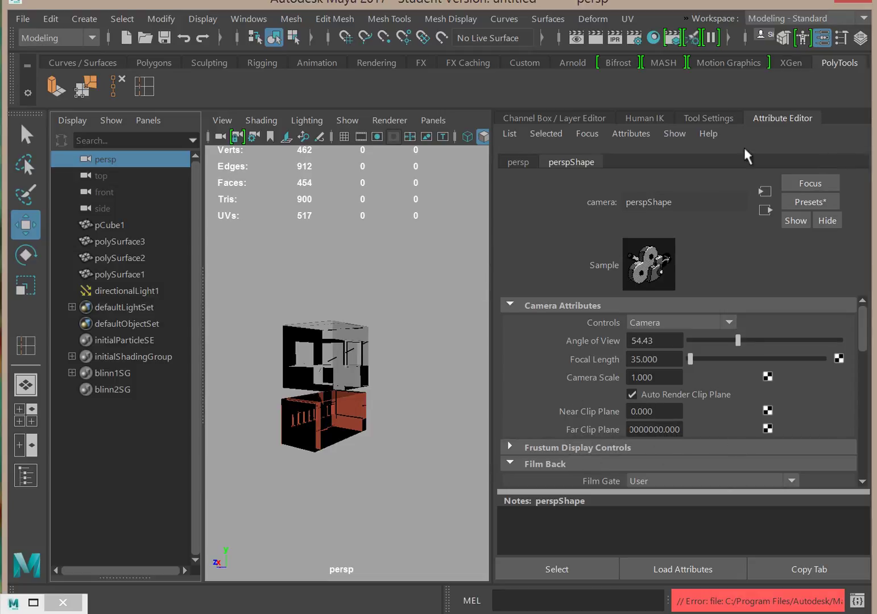
{"action": "left_click", "coordinate": [333, 358]}
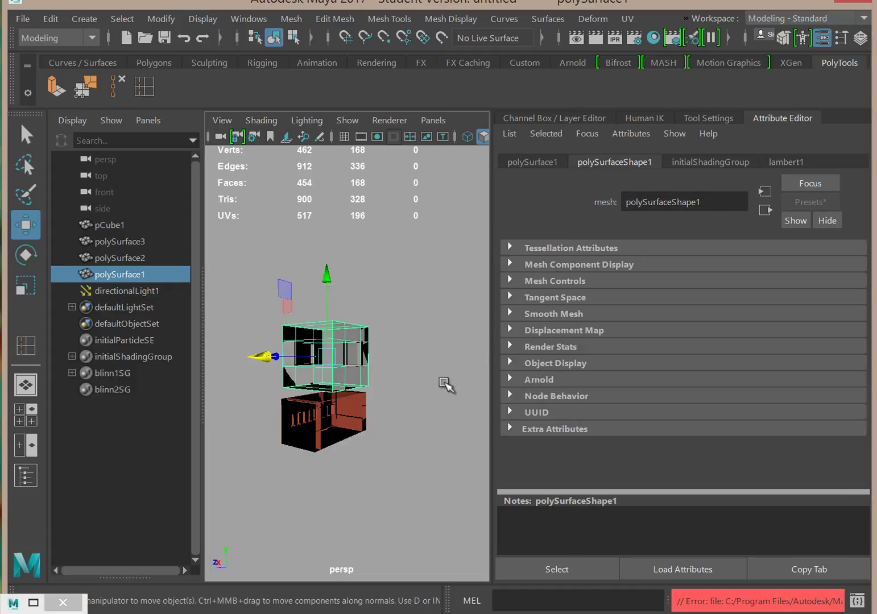
{"action": "left_click", "coordinate": [549, 120]}
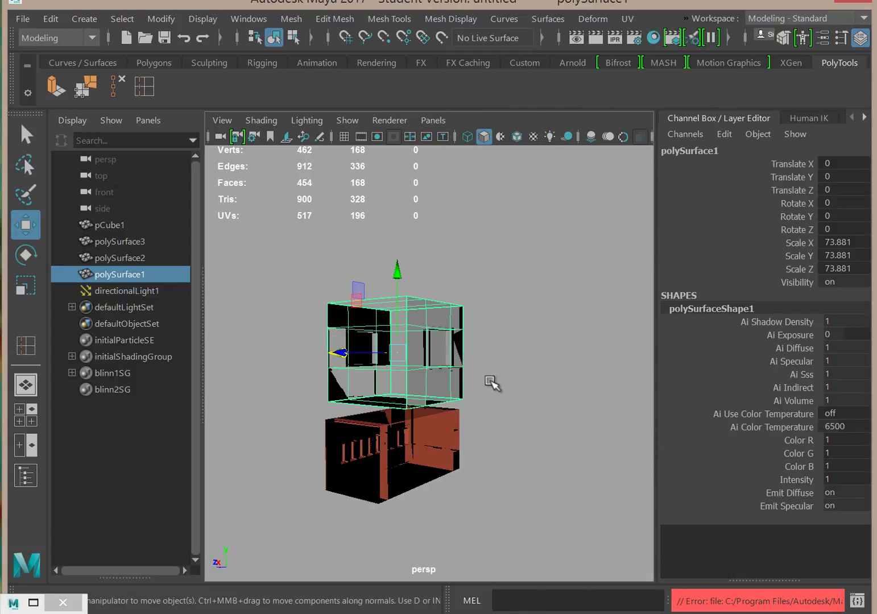
Switch the viewport renderer to Legacy Default Viewport and back to Viewport 2.0.
{"action": "right_click_drag", "start_coordinate": [493, 382], "coordinate": [624, 411], "text": "alt"}
{"action": "left_click_drag", "start_coordinate": [624, 410], "coordinate": [575, 440], "text": "alt"}
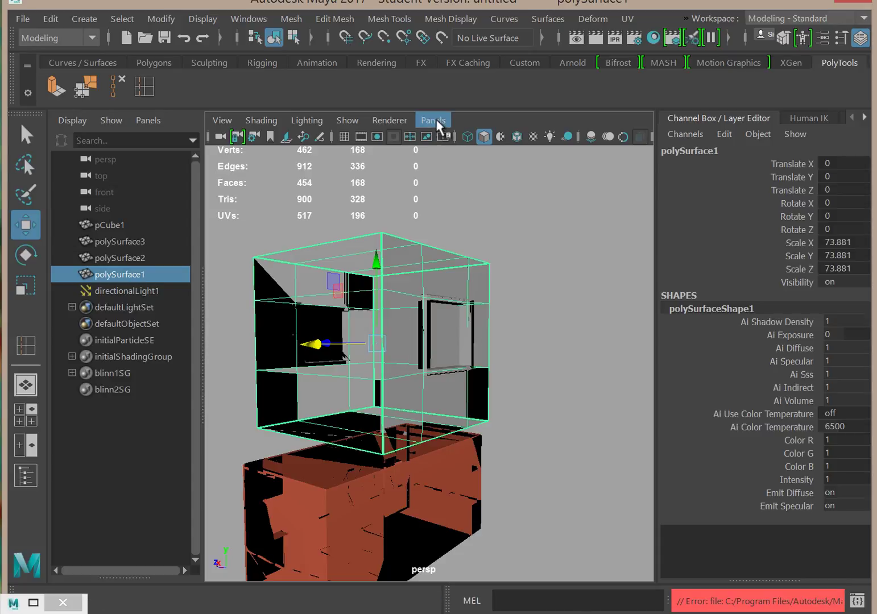
{"action": "left_click", "coordinate": [397, 119]}
{"action": "left_click", "coordinate": [378, 164]}
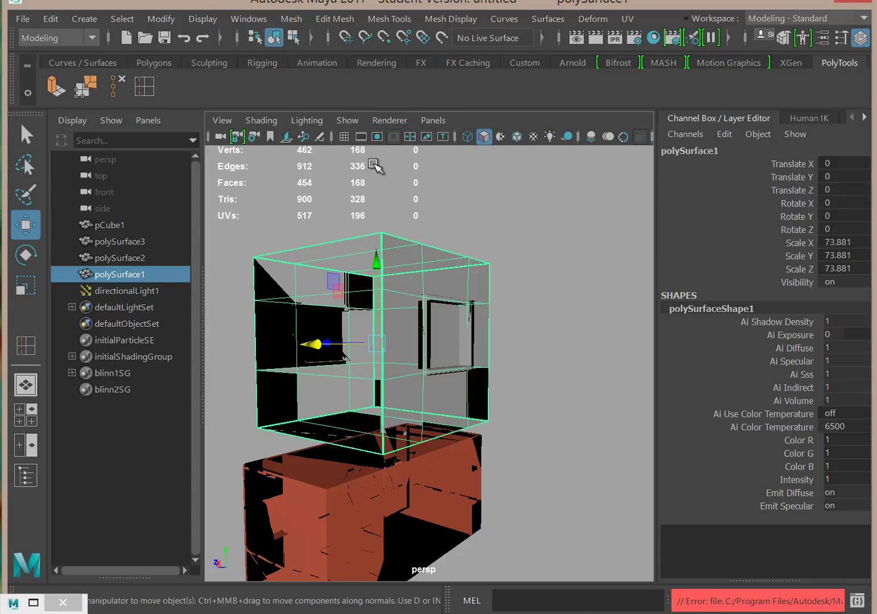
{"action": "left_click", "coordinate": [390, 120]}
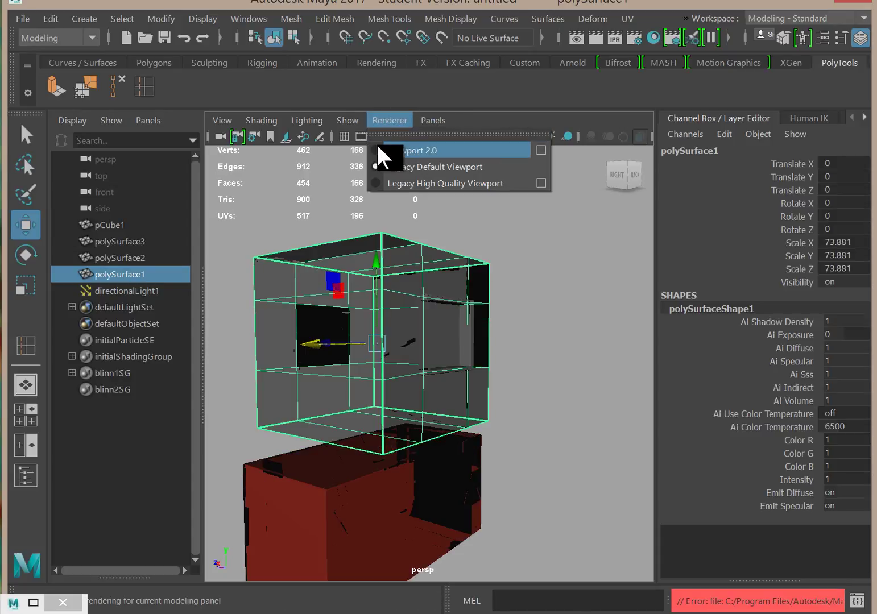
{"action": "left_click", "coordinate": [377, 147]}
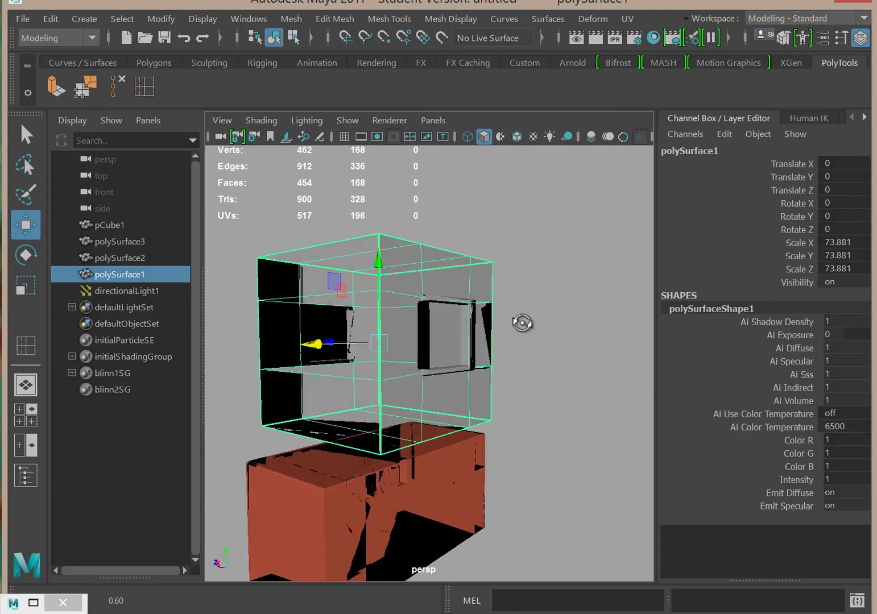
Enable hardware texturing in the viewport and compare the building in wireframe and smooth shaded display.
{"action": "left_click", "coordinate": [261, 119]}
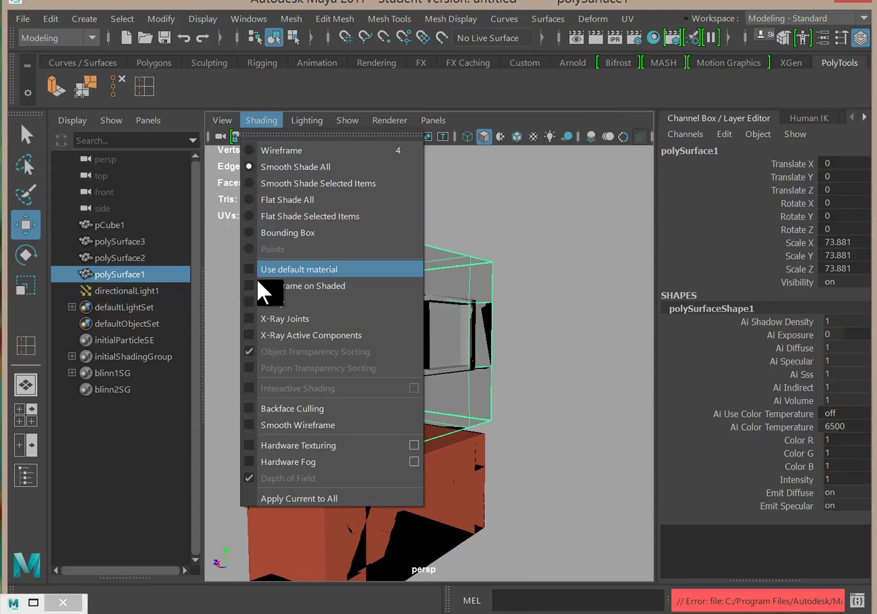
{"action": "left_click", "coordinate": [251, 446]}
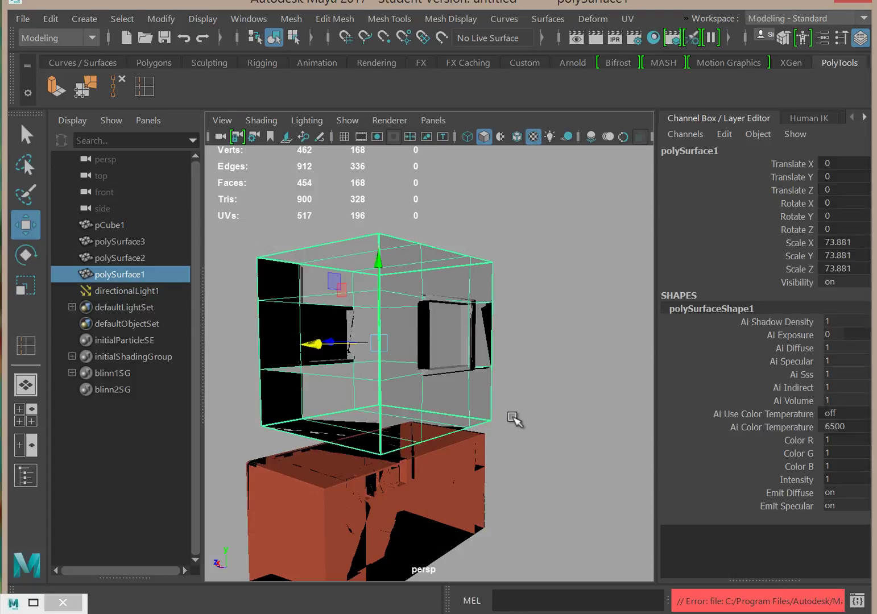
{"action": "key", "text": "4"}
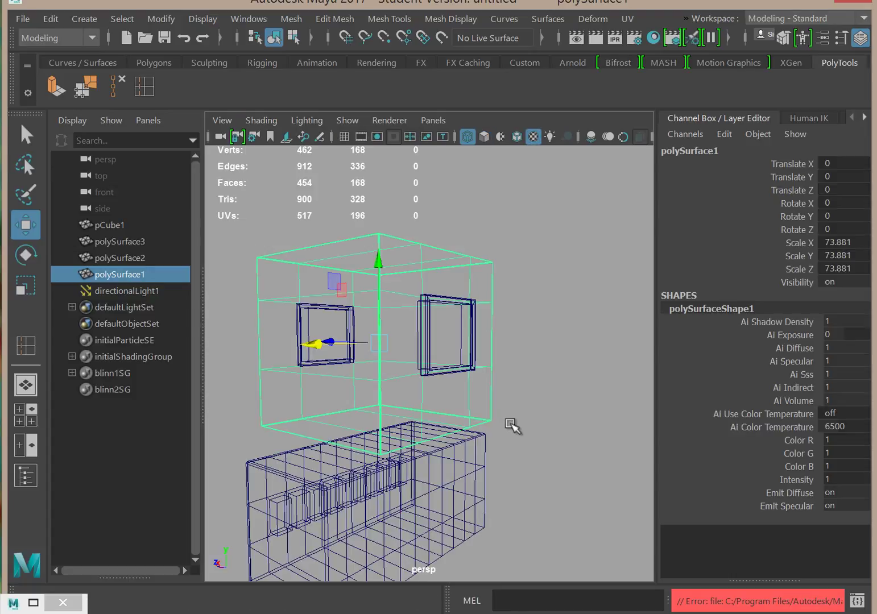
{"action": "key", "text": "5"}
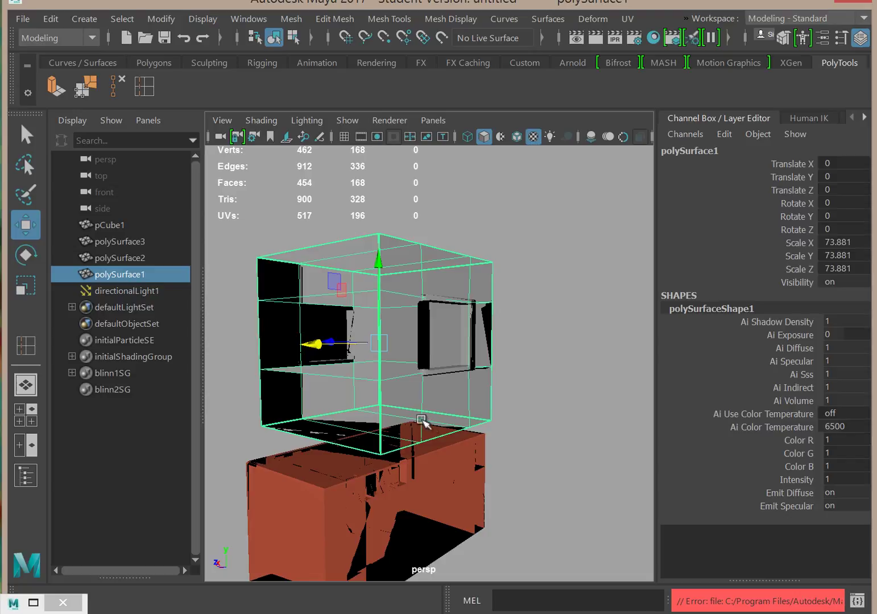
{"action": "left_click_drag", "start_coordinate": [537, 488], "coordinate": [352, 420], "text": "alt"}
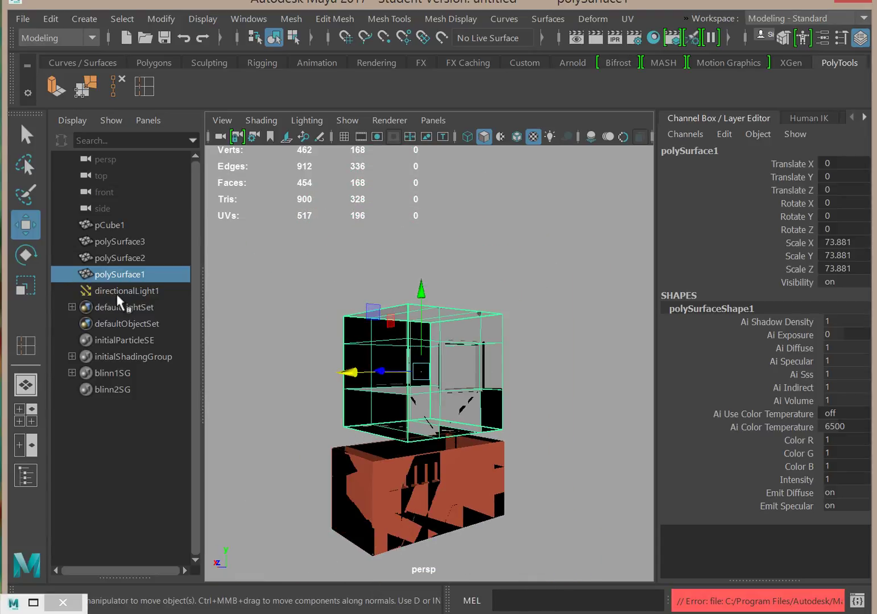
Scale directionalLight1 up uniformly to about 1468.7 and rotate it about X to about -133.1.
{"action": "left_click", "coordinate": [136, 290]}
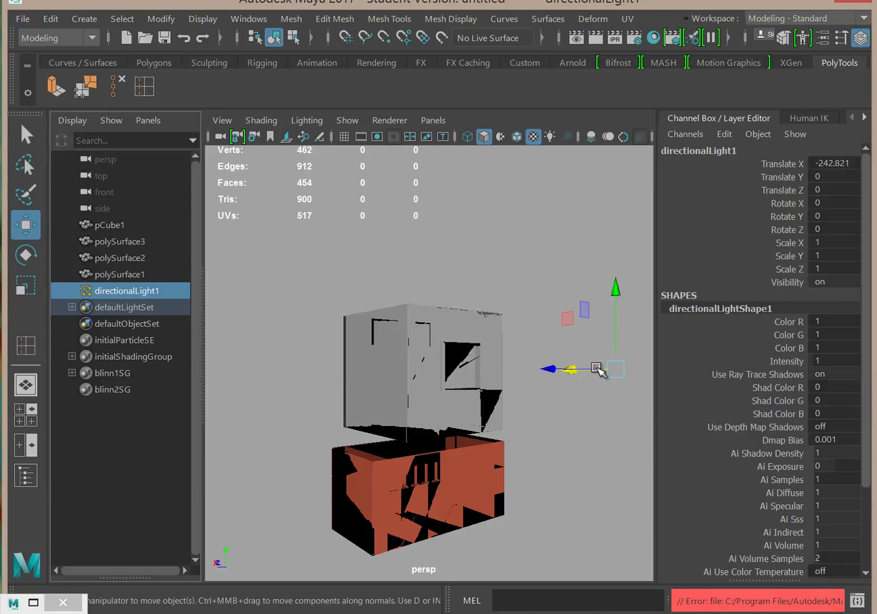
{"action": "key", "text": "r"}
{"action": "left_click_drag", "start_coordinate": [614, 370], "coordinate": [563, 403]}
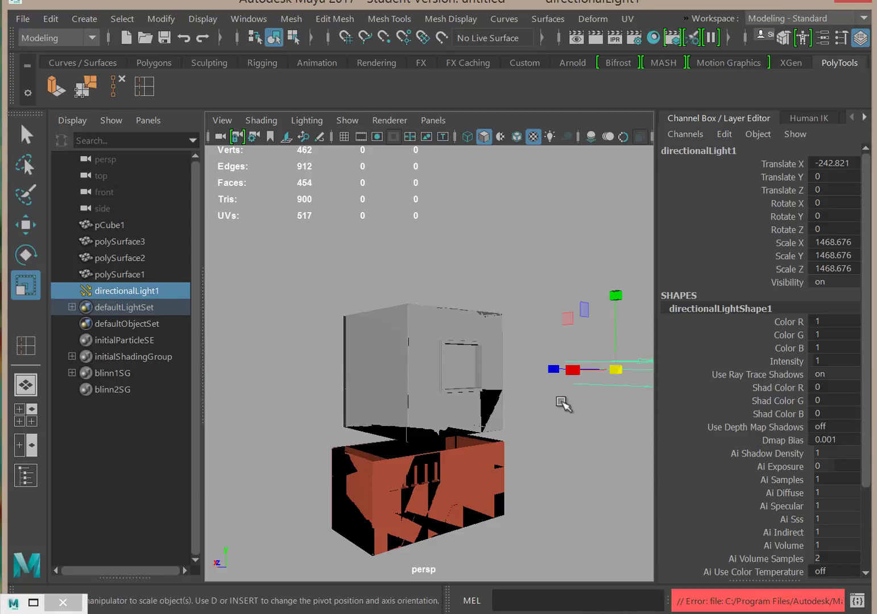
{"action": "key", "text": "e"}
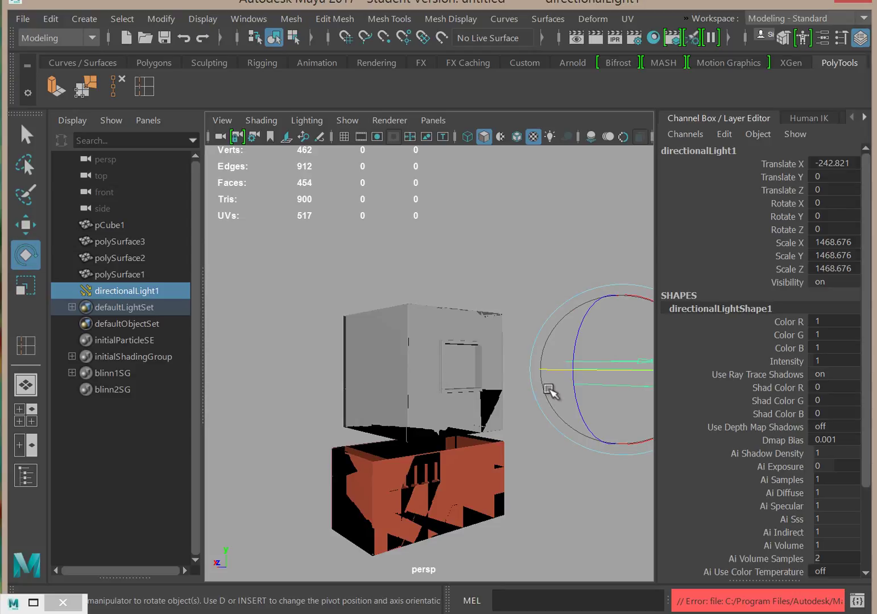
{"action": "left_click_drag", "start_coordinate": [628, 295], "coordinate": [644, 430]}
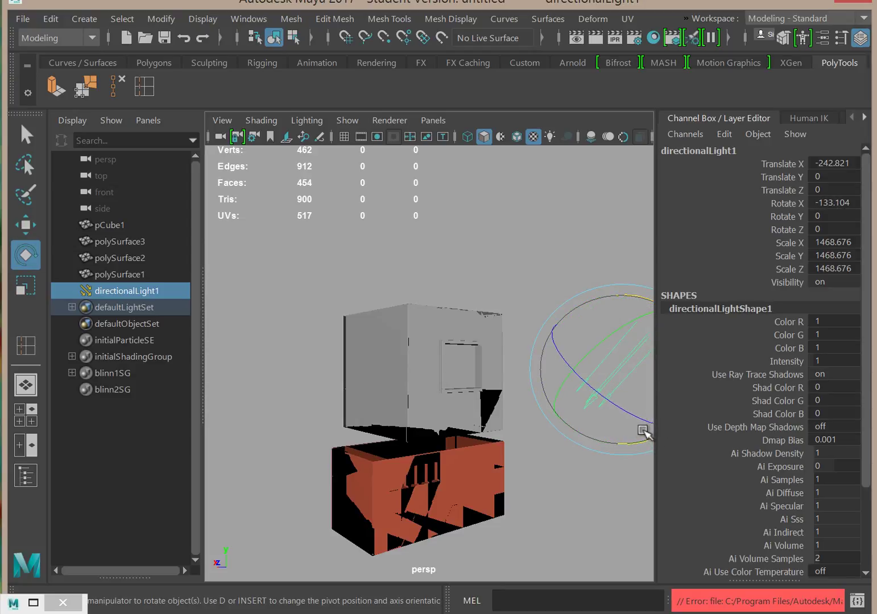
Light the viewport with all scene lights and turn on viewport shadows.
{"action": "key", "text": "7"}
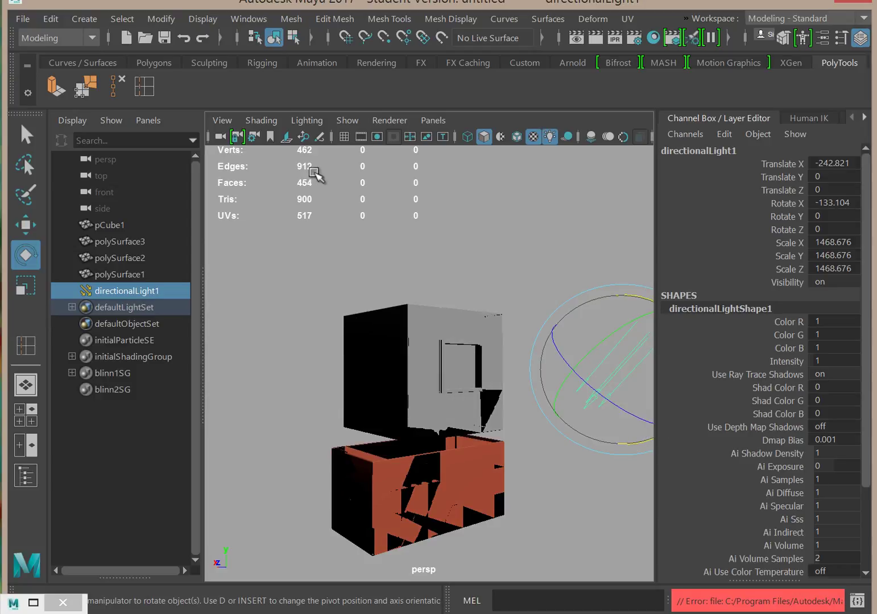
{"action": "left_click", "coordinate": [313, 122]}
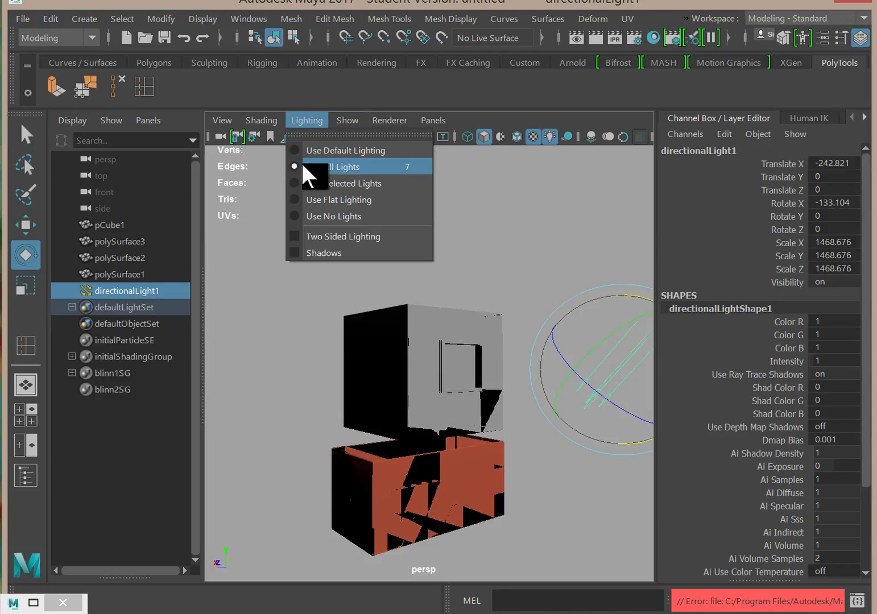
{"action": "left_click", "coordinate": [297, 252]}
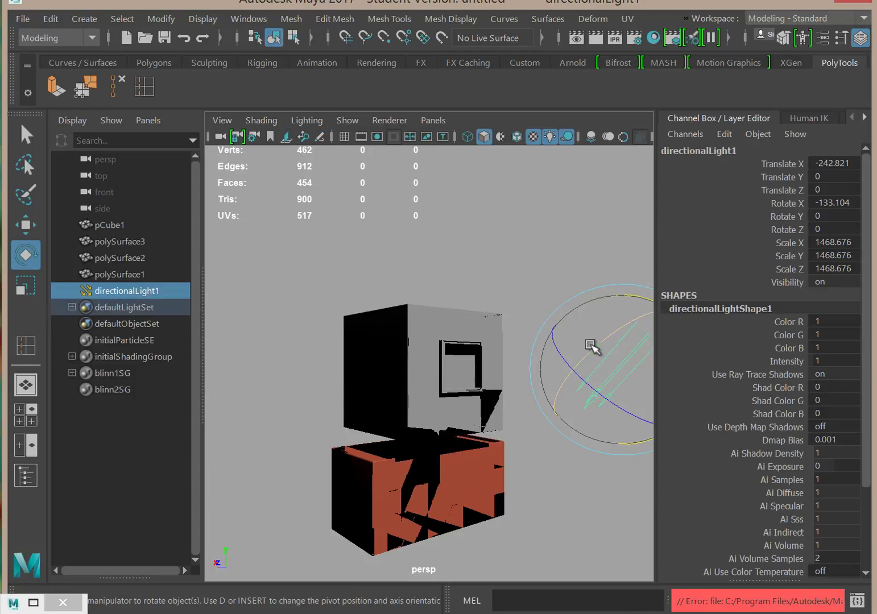
Rotate the directional light to about X -128.5, Y -21, Z -24.2 and render a close-up of the framed window.
{"action": "left_click_drag", "start_coordinate": [591, 346], "coordinate": [567, 377]}
{"action": "scroll", "coordinate": [329, 503], "scroll_direction": "up", "scroll_amount": 10}
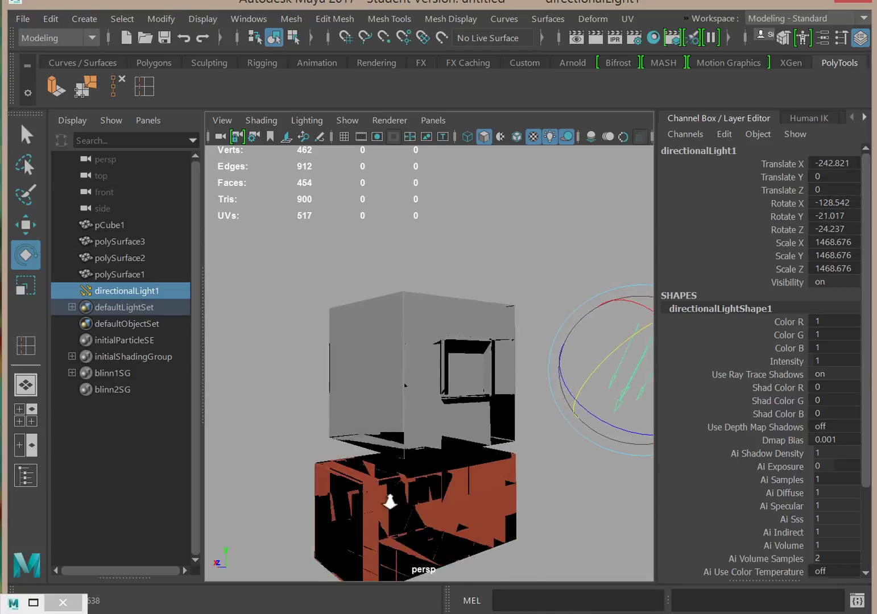
{"action": "middle_click_drag", "start_coordinate": [430, 455], "coordinate": [407, 450], "text": "alt"}
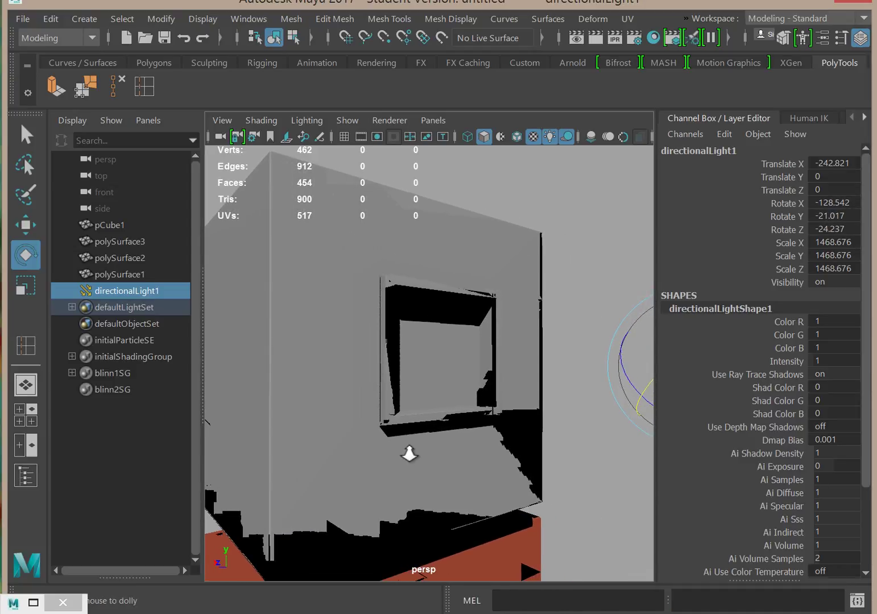
{"action": "scroll", "coordinate": [451, 457], "scroll_direction": "up", "scroll_amount": 4}
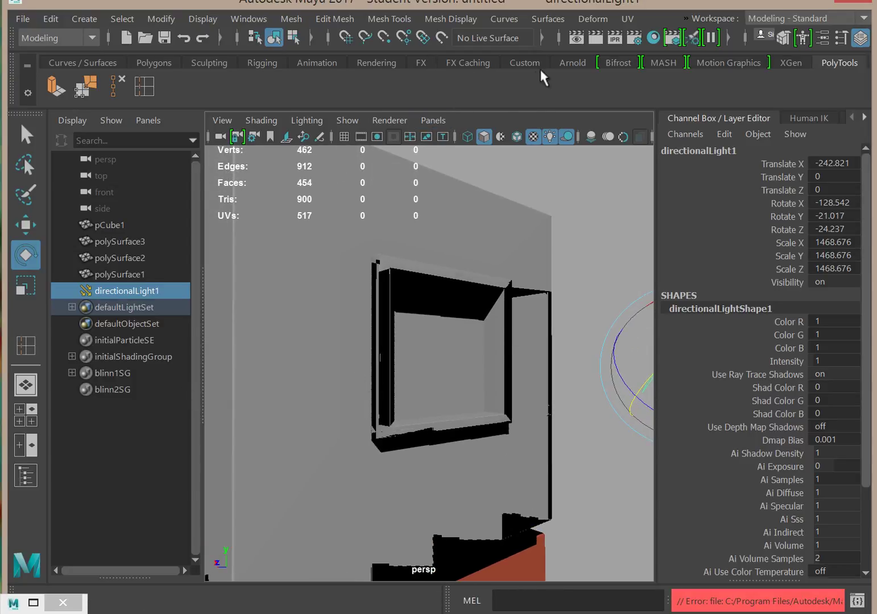
{"action": "left_click", "coordinate": [576, 39]}
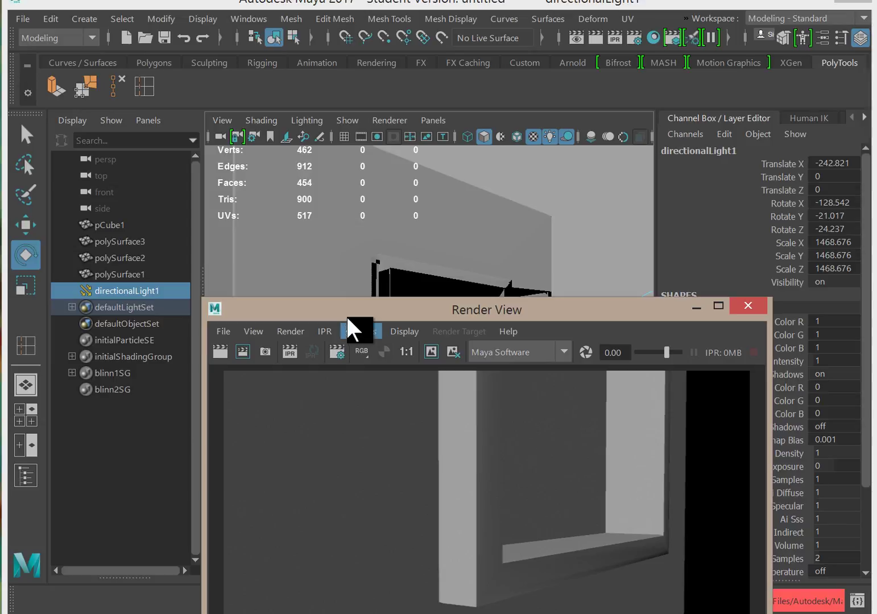
{"action": "left_click_drag", "start_coordinate": [341, 271], "coordinate": [326, 114]}
{"action": "left_click", "coordinate": [204, 158]}
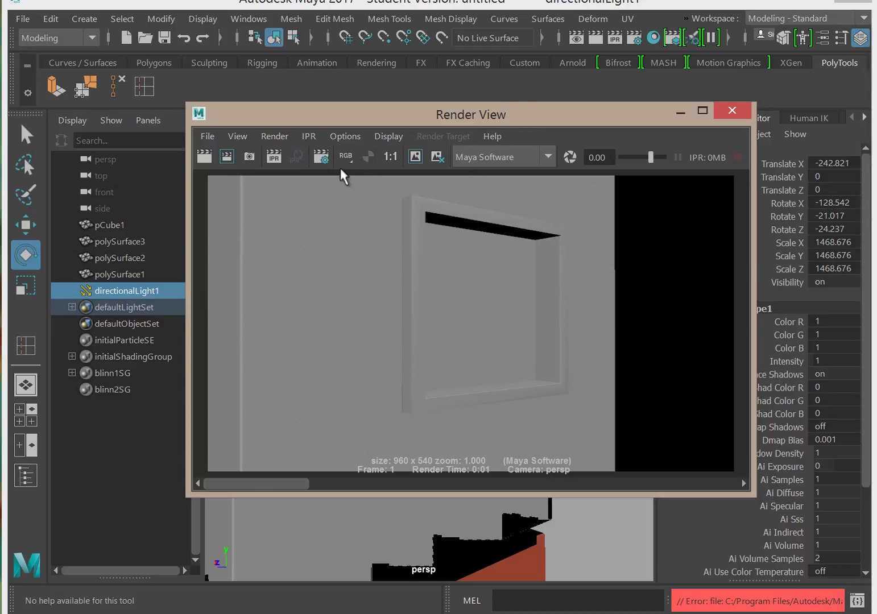
Rotate the directional light to about X -133.1, Y 1.8, Z 2, render the window again, and minimize the render window.
{"action": "left_click_drag", "start_coordinate": [630, 122], "coordinate": [142, 458]}
{"action": "left_click_drag", "start_coordinate": [607, 405], "coordinate": [682, 357]}
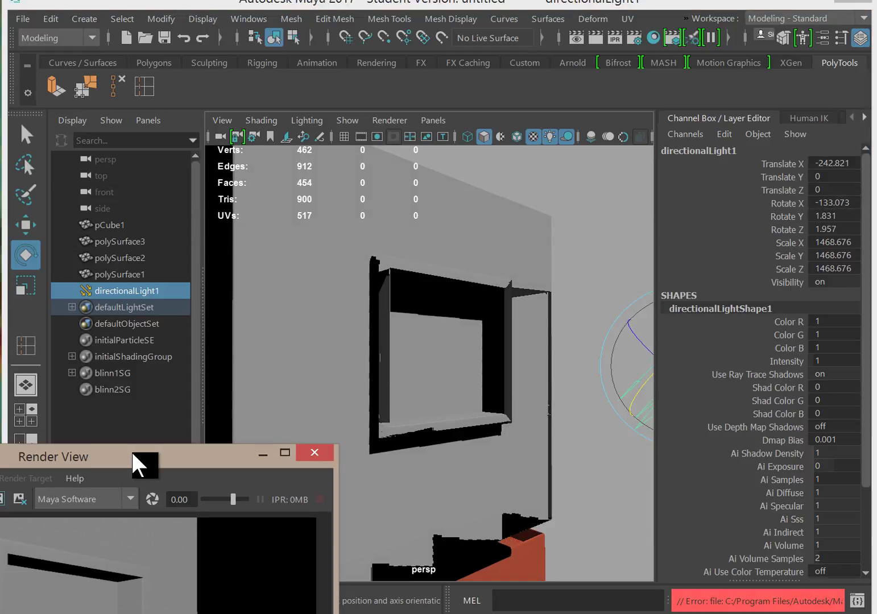
{"action": "left_click_drag", "start_coordinate": [138, 462], "coordinate": [554, 175]}
{"action": "left_click", "coordinate": [204, 214]}
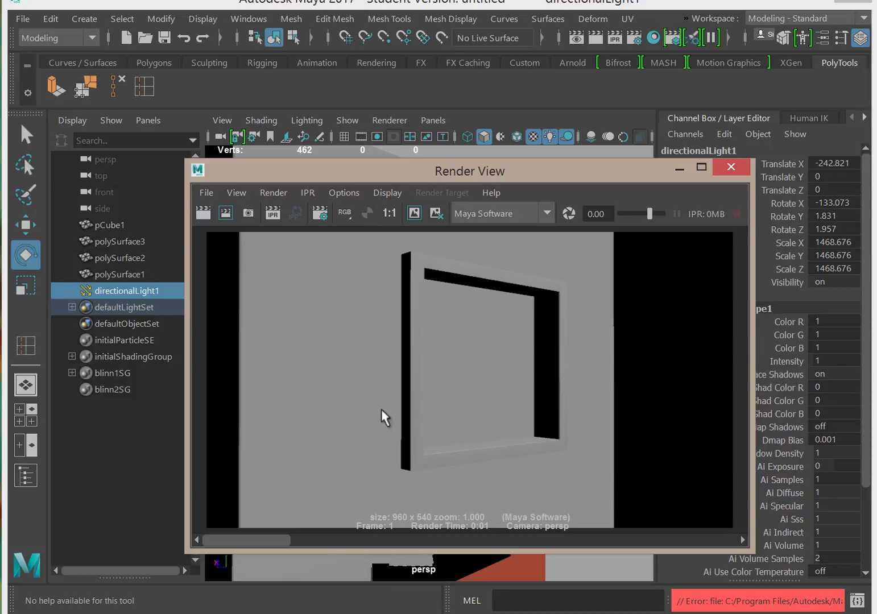
{"action": "right_click_drag", "start_coordinate": [384, 415], "coordinate": [488, 343], "text": "alt"}
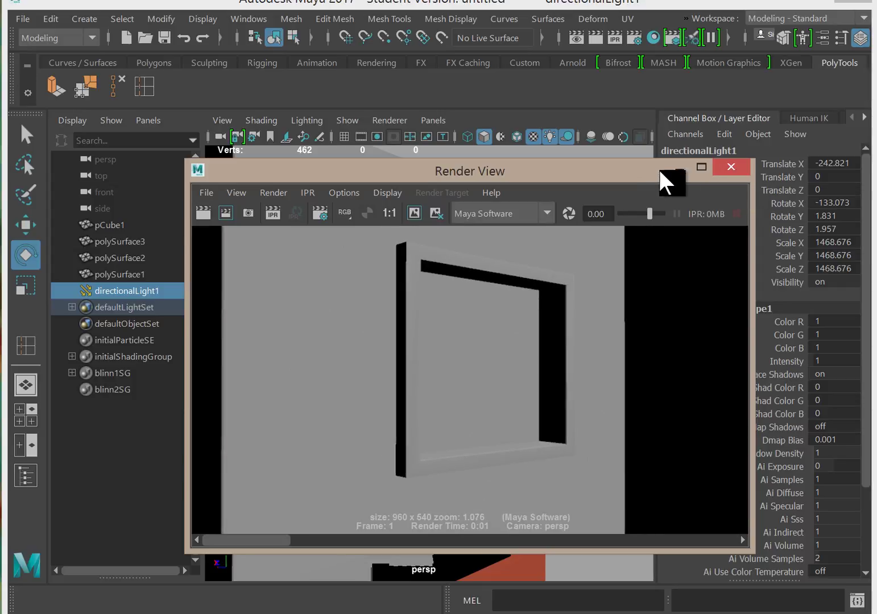
{"action": "left_click", "coordinate": [676, 168]}
Render the window frame from closer up, then rotate the directional light to about X -128, Y 22.1, Z 25.7.
{"action": "left_click_drag", "start_coordinate": [360, 420], "coordinate": [489, 450], "text": "alt"}
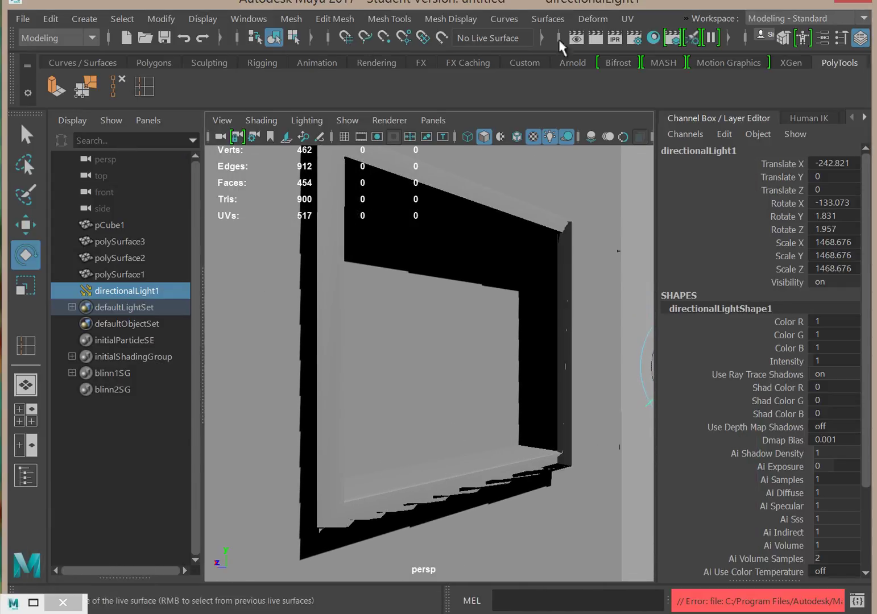
{"action": "left_click", "coordinate": [596, 37]}
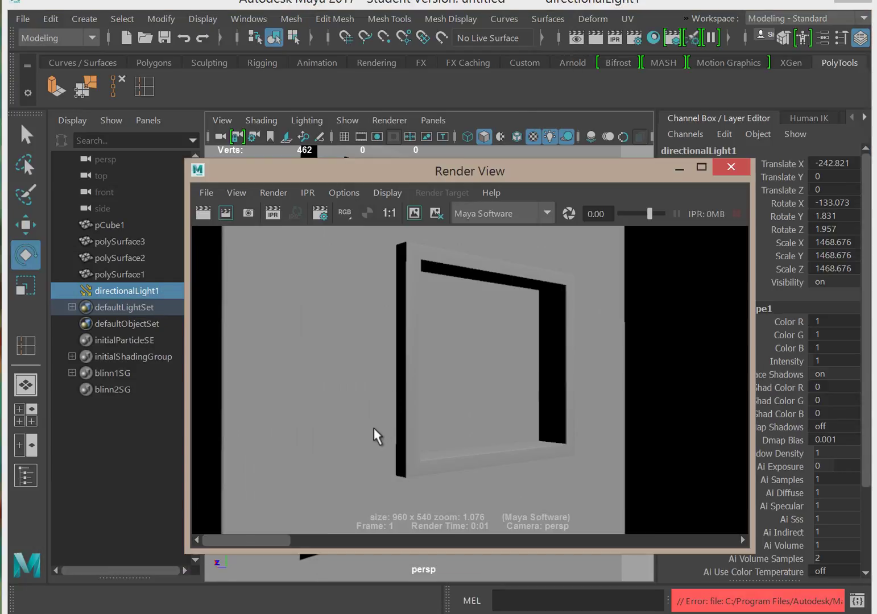
{"action": "left_click", "coordinate": [677, 167]}
{"action": "right_click_drag", "start_coordinate": [536, 442], "coordinate": [371, 427], "text": "alt"}
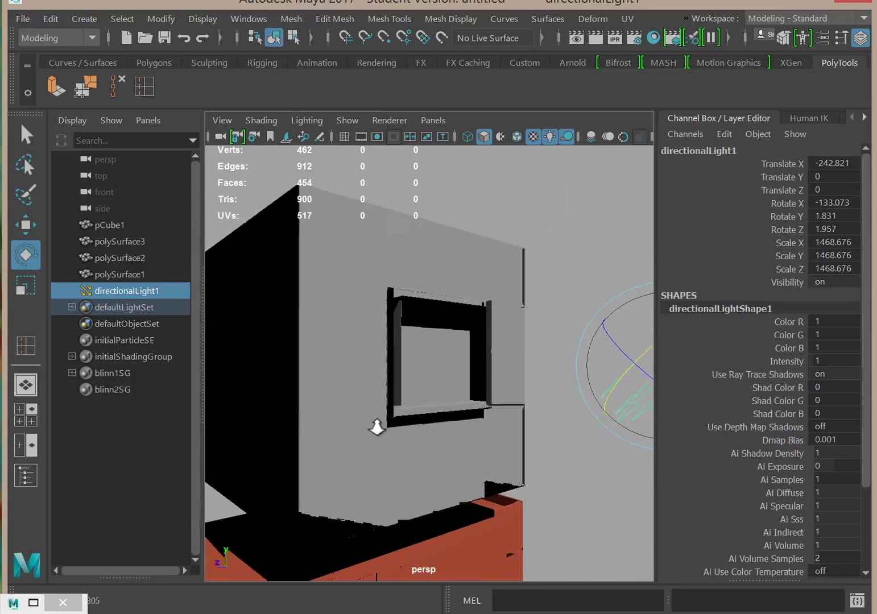
{"action": "left_click_drag", "start_coordinate": [608, 380], "coordinate": [640, 349]}
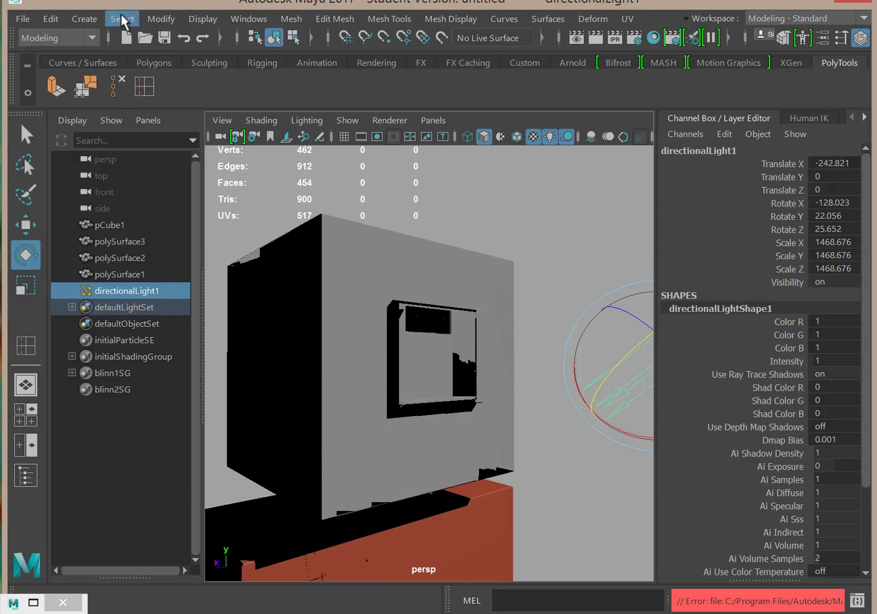
Create an ambient light and move it out of the building along Z to about -92.1.
{"action": "left_click", "coordinate": [86, 18]}
{"action": "mouse_move", "coordinate": [129, 96]}
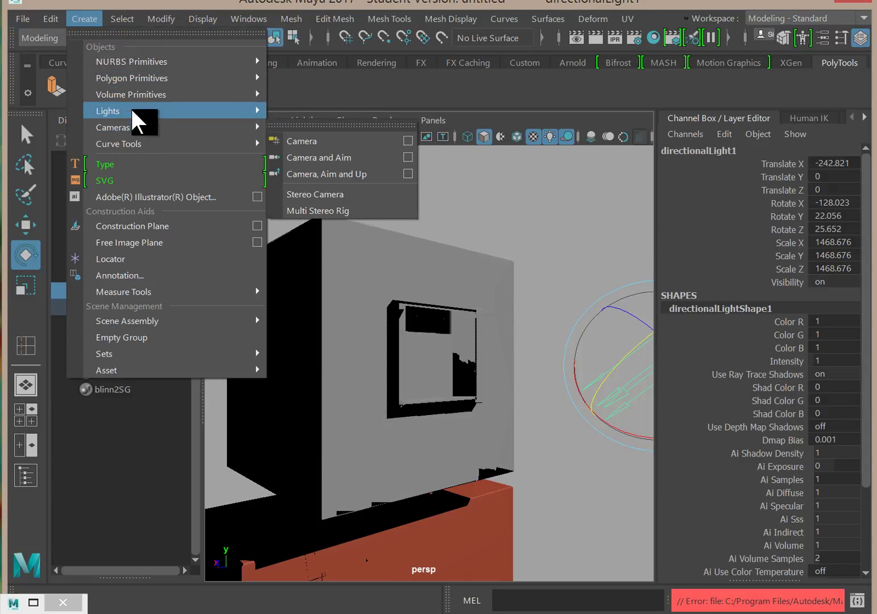
{"action": "mouse_move", "coordinate": [181, 111]}
{"action": "left_click", "coordinate": [308, 124]}
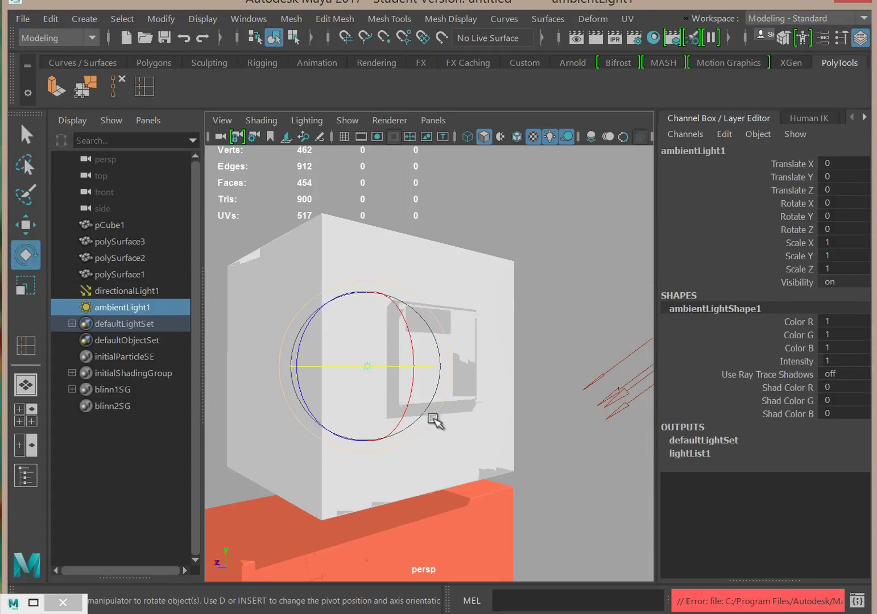
{"action": "key", "text": "w"}
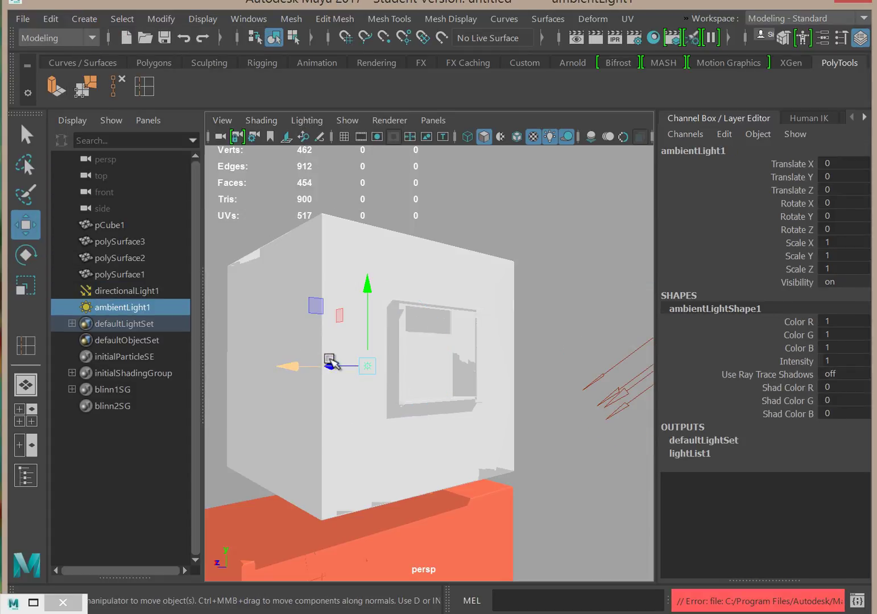
{"action": "left_click_drag", "start_coordinate": [332, 362], "coordinate": [555, 414]}
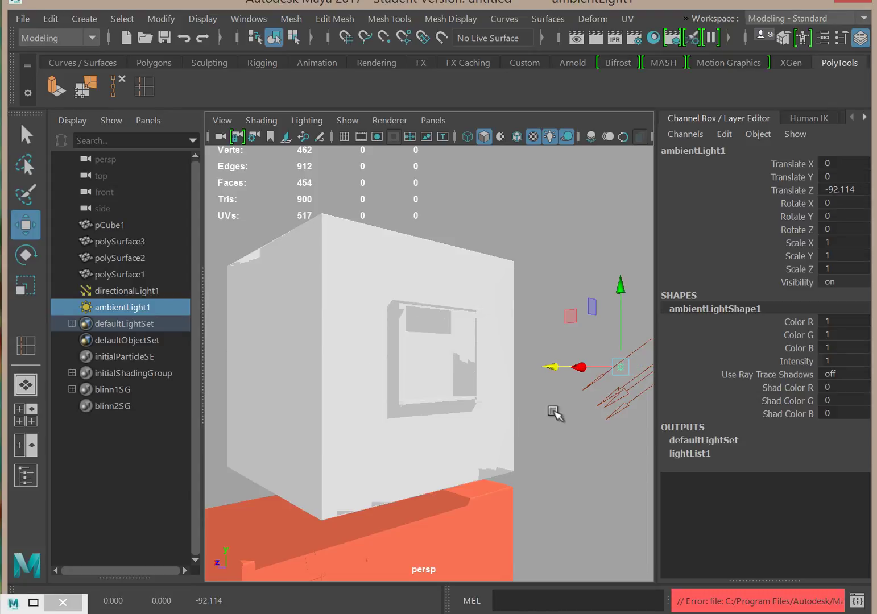
Set the ambient light's intensity to 0.25 and bring the framed window into close view.
{"action": "double_click", "coordinate": [845, 361]}
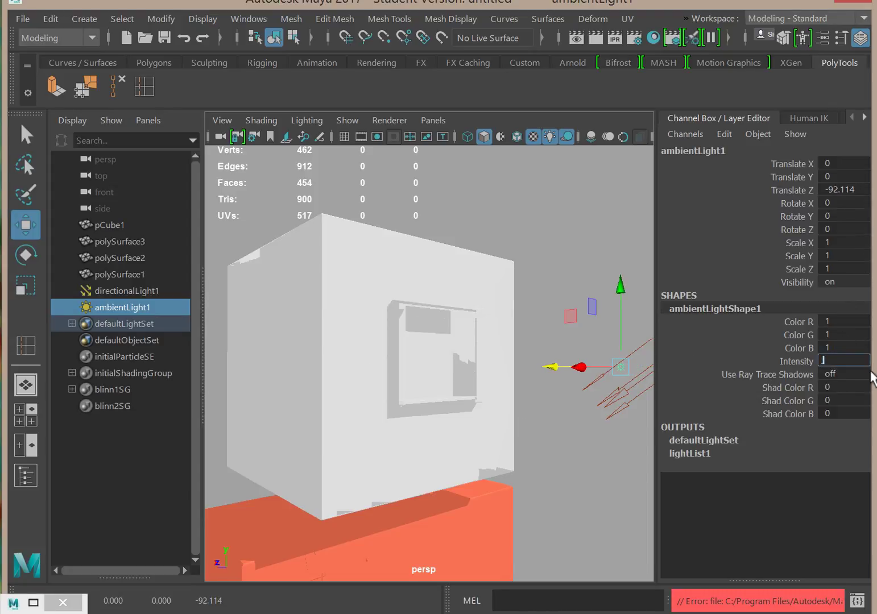
{"action": "type", "text": ".25"}
{"action": "key", "text": "Return"}
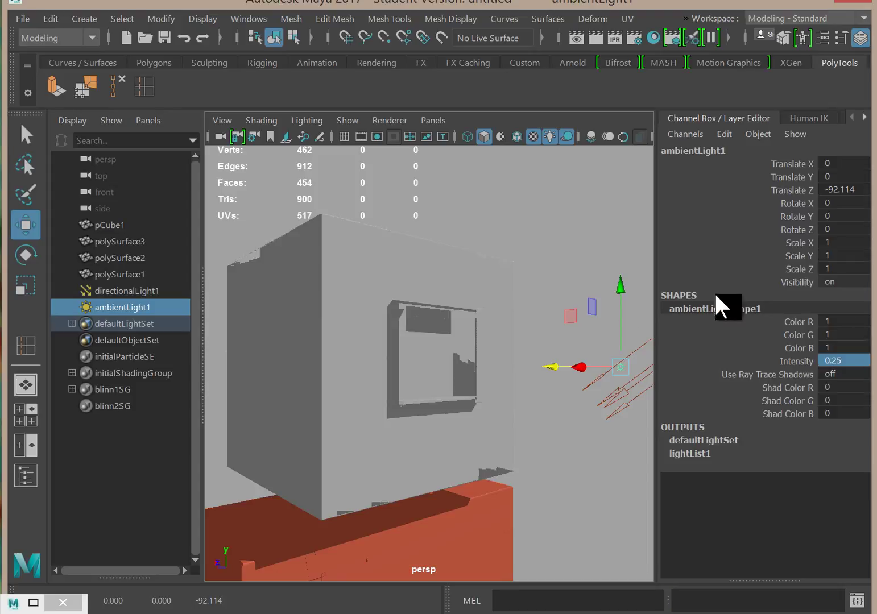
{"action": "right_click_drag", "start_coordinate": [412, 426], "coordinate": [563, 451], "text": "alt"}
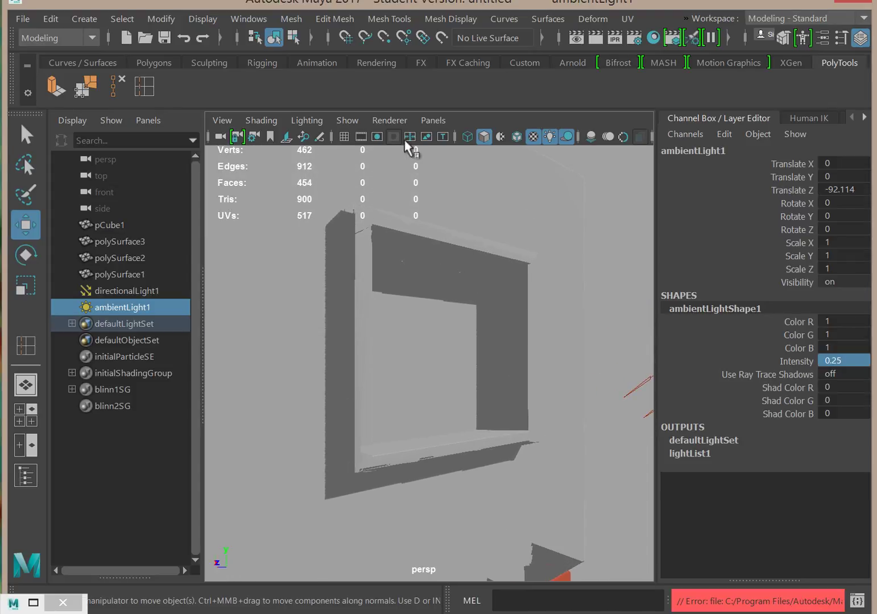
Render the framed window with the ambient light and compare the render with the viewport shadows.
{"action": "left_click", "coordinate": [575, 39]}
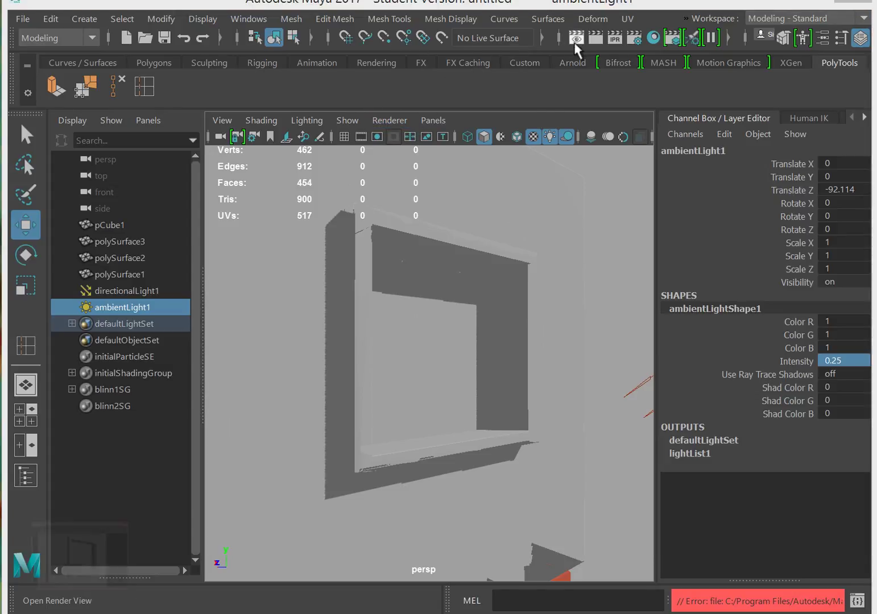
{"action": "left_click", "coordinate": [205, 210]}
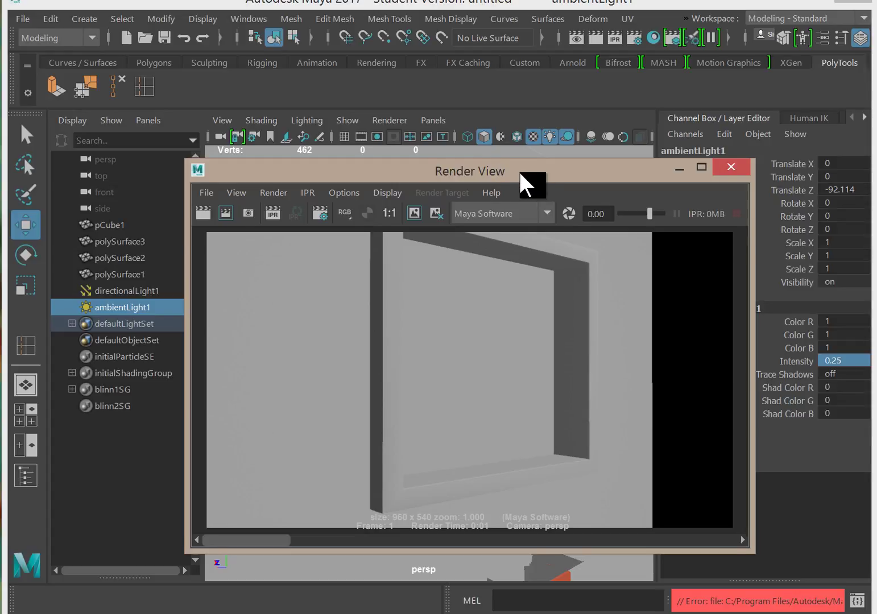
{"action": "left_click_drag", "start_coordinate": [519, 172], "coordinate": [377, 533]}
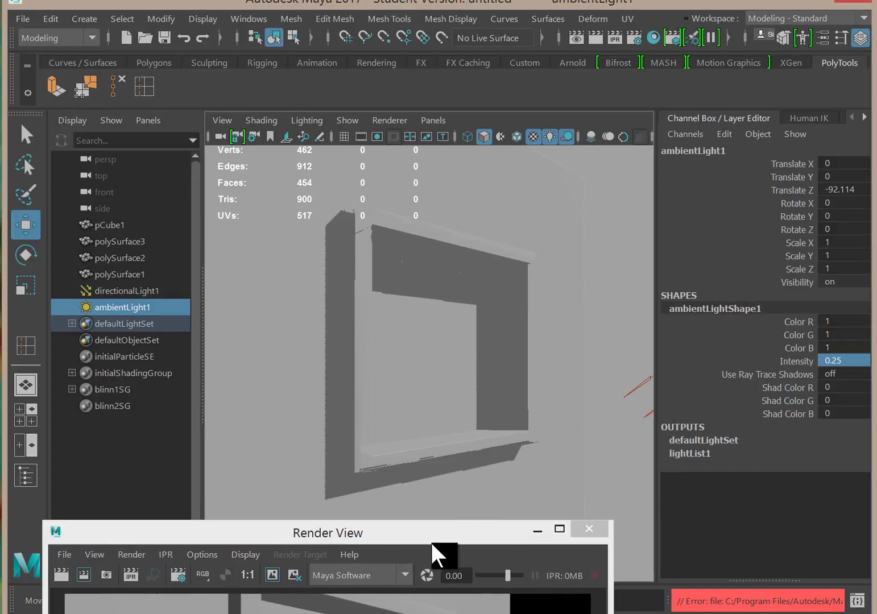
{"action": "left_click_drag", "start_coordinate": [432, 543], "coordinate": [502, 213]}
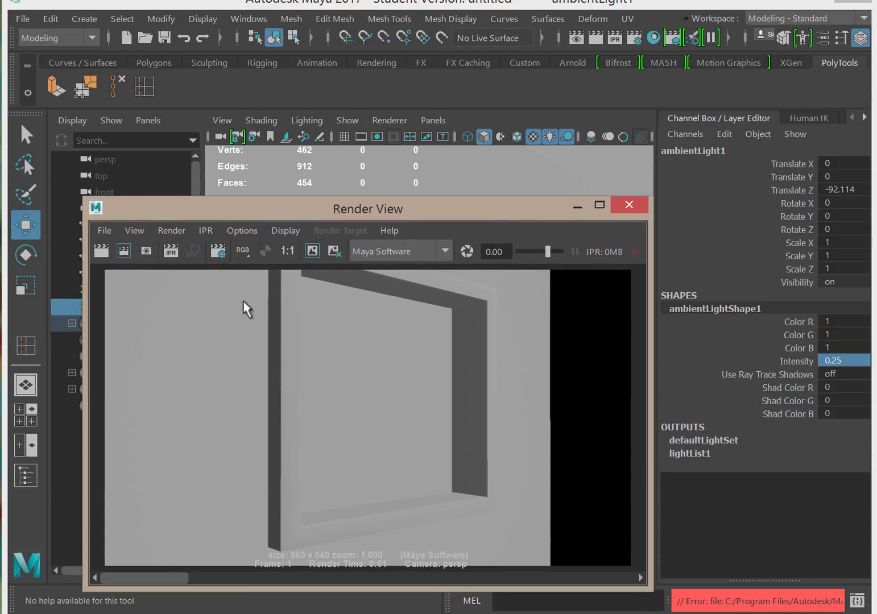
{"action": "left_click_drag", "start_coordinate": [531, 210], "coordinate": [521, 261]}
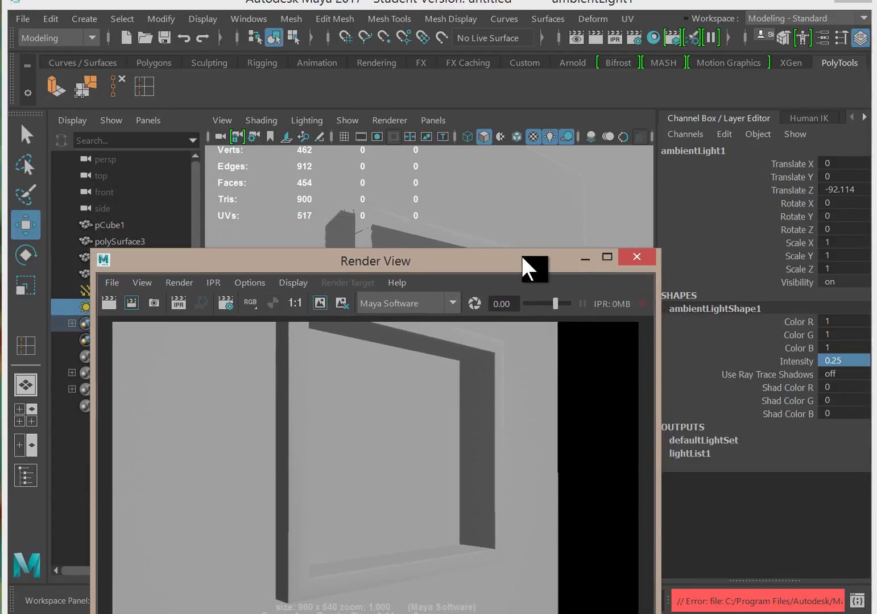
Enable raytracing in the Maya Software render settings and close the settings.
{"action": "left_click", "coordinate": [634, 38]}
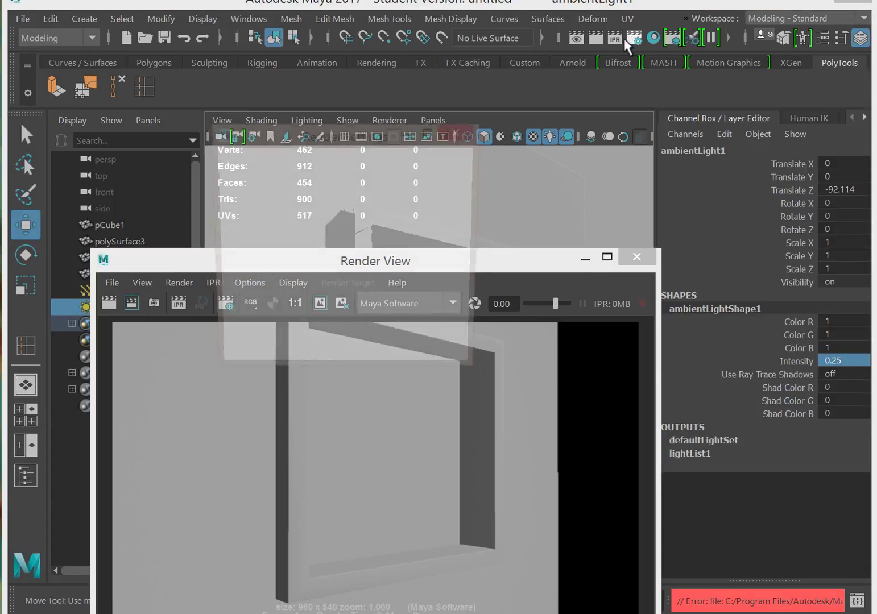
{"action": "left_click", "coordinate": [239, 21]}
{"action": "mouse_move", "coordinate": [291, 129]}
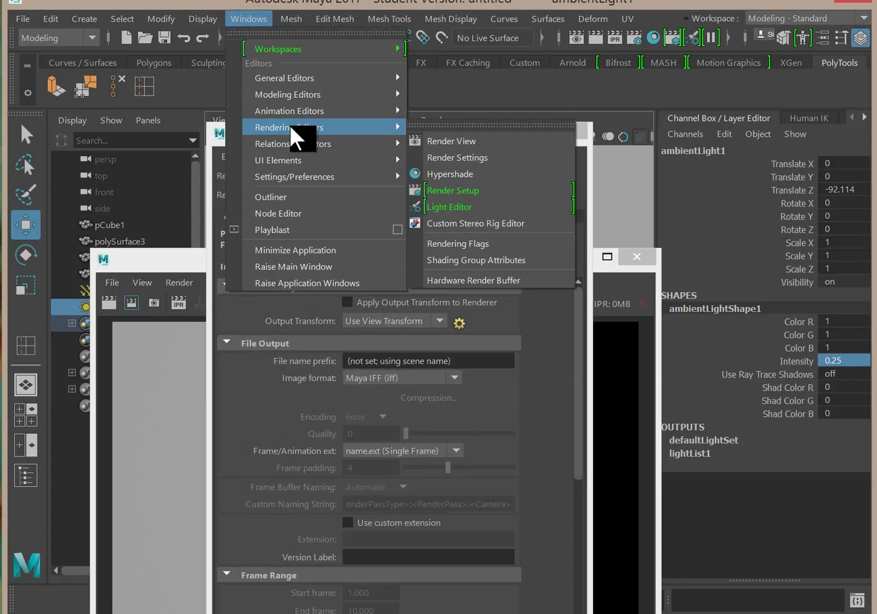
{"action": "left_click", "coordinate": [485, 157]}
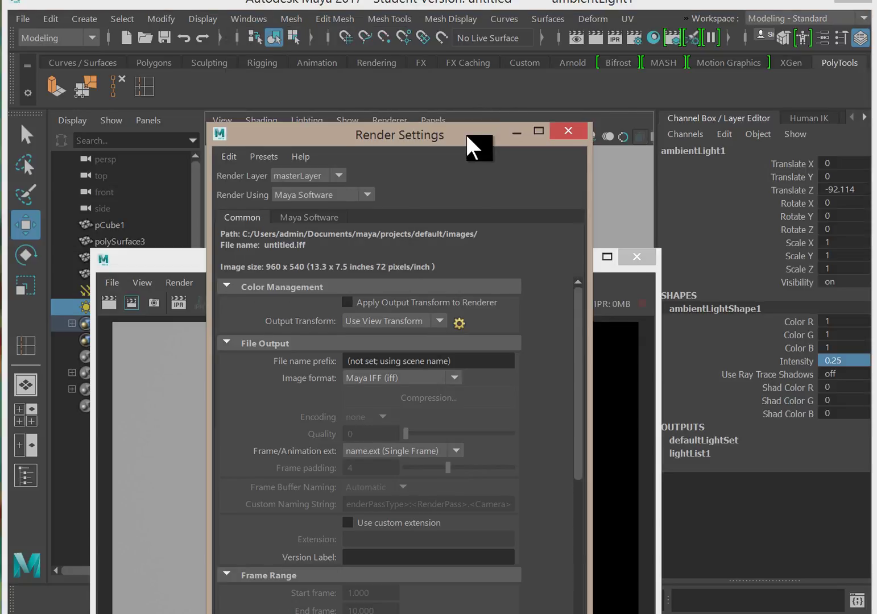
{"action": "left_click_drag", "start_coordinate": [468, 130], "coordinate": [544, 43]}
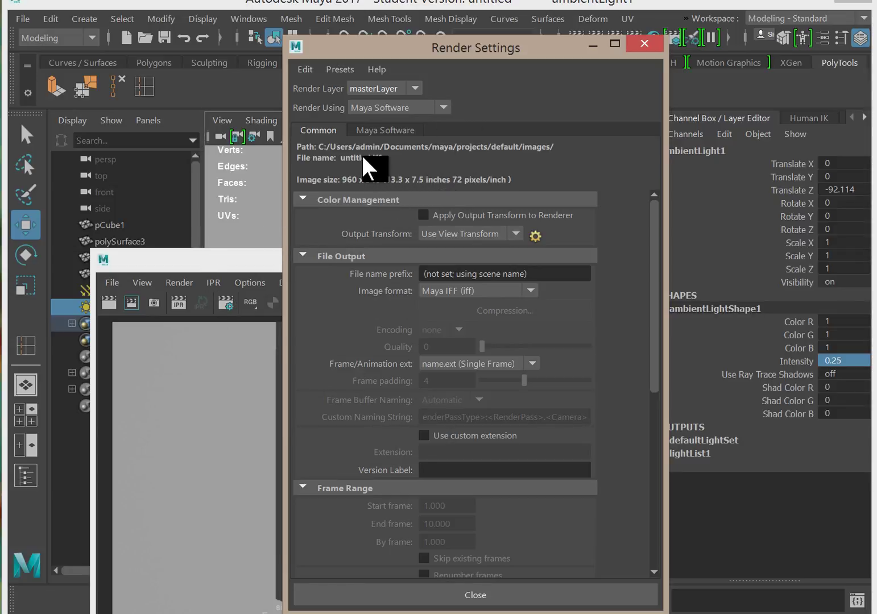
{"action": "left_click", "coordinate": [384, 129]}
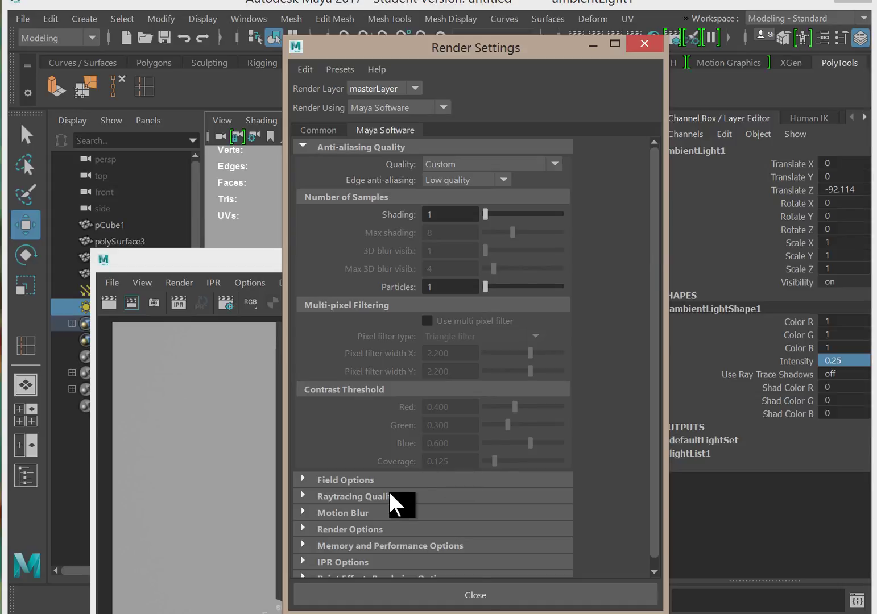
{"action": "left_click", "coordinate": [303, 490]}
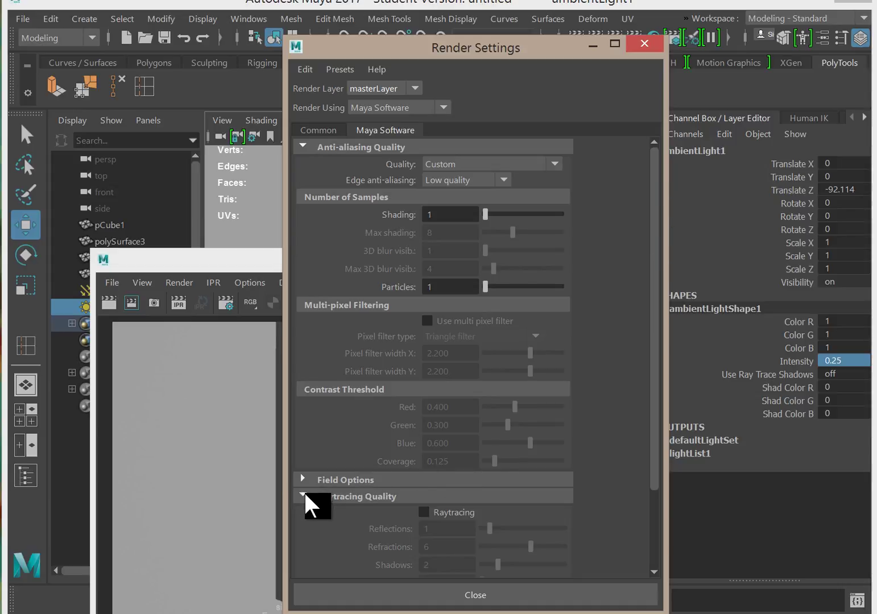
{"action": "left_click", "coordinate": [424, 511]}
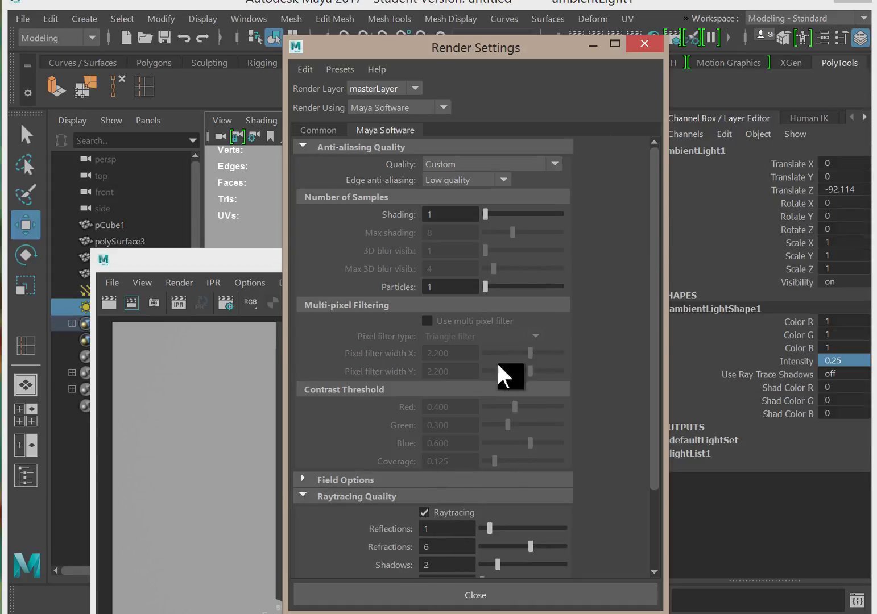
{"action": "left_click", "coordinate": [644, 43]}
Render the framed window again with raytraced shadows and move the render window off the model.
{"action": "left_click_drag", "start_coordinate": [443, 256], "coordinate": [471, 126]}
{"action": "left_click", "coordinate": [159, 173]}
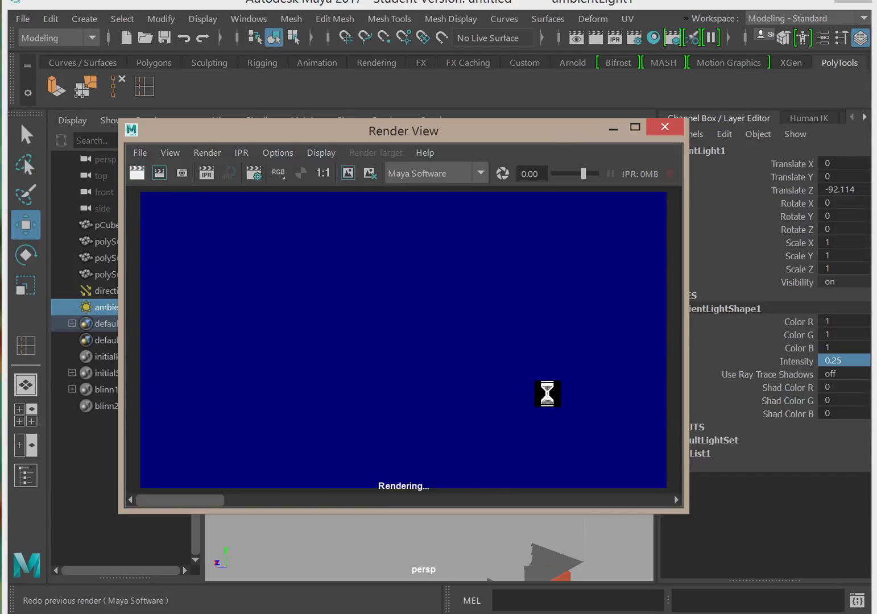
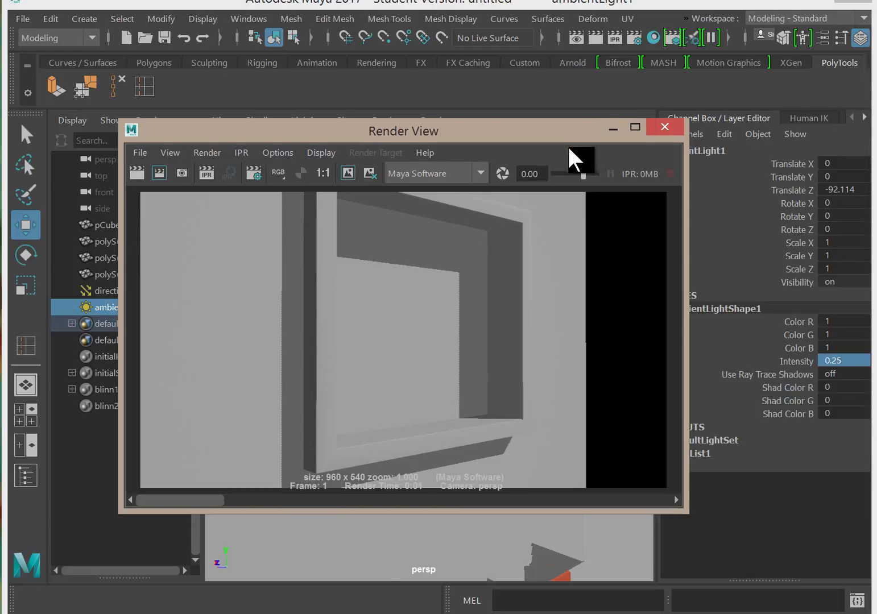
{"action": "left_click_drag", "start_coordinate": [570, 134], "coordinate": [527, 548]}
Select the window frame, examine where its edge meets the wall, and shift it along Z to about -52.8.
{"action": "left_click", "coordinate": [466, 428]}
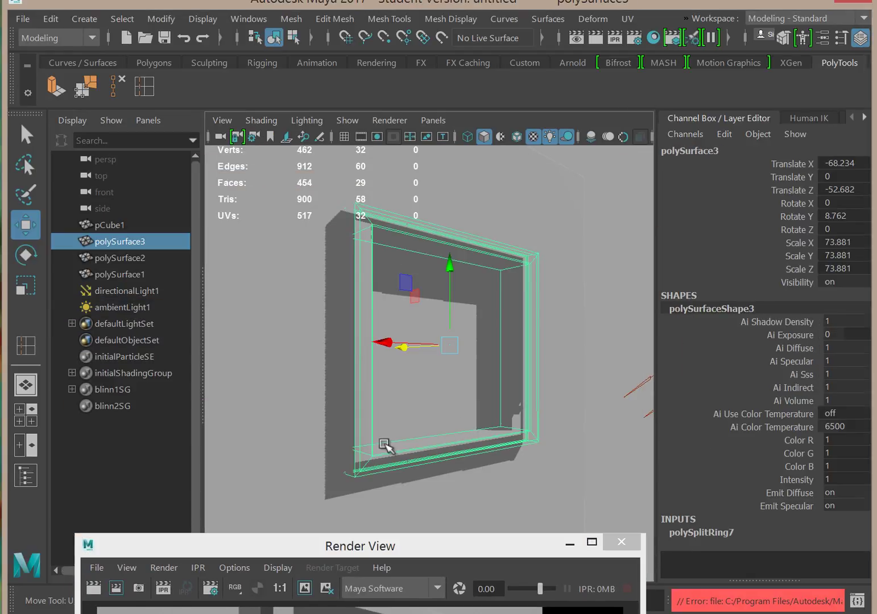
{"action": "left_click_drag", "start_coordinate": [362, 438], "coordinate": [407, 479], "text": "alt"}
{"action": "right_click_drag", "start_coordinate": [407, 480], "coordinate": [560, 488], "text": "alt"}
{"action": "left_click_drag", "start_coordinate": [327, 439], "coordinate": [360, 415], "text": "alt"}
{"action": "left_click_drag", "start_coordinate": [422, 398], "coordinate": [417, 405], "text": "alt"}
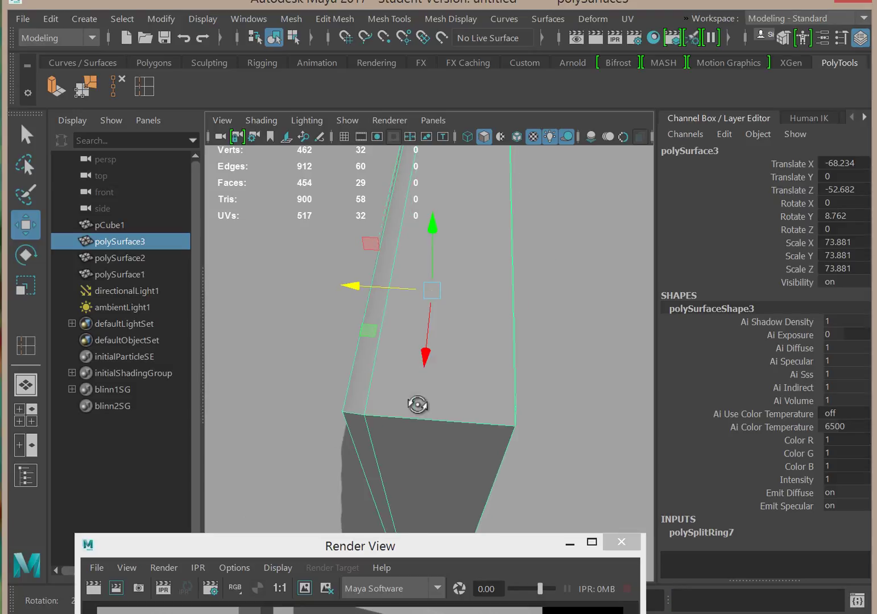
{"action": "left_click_drag", "start_coordinate": [399, 363], "coordinate": [370, 307], "text": "alt"}
{"action": "left_click_drag", "start_coordinate": [367, 359], "coordinate": [366, 345], "text": "alt"}
{"action": "left_click_drag", "start_coordinate": [447, 545], "coordinate": [483, 486]}
{"action": "left_click_drag", "start_coordinate": [422, 366], "coordinate": [425, 372], "text": "alt"}
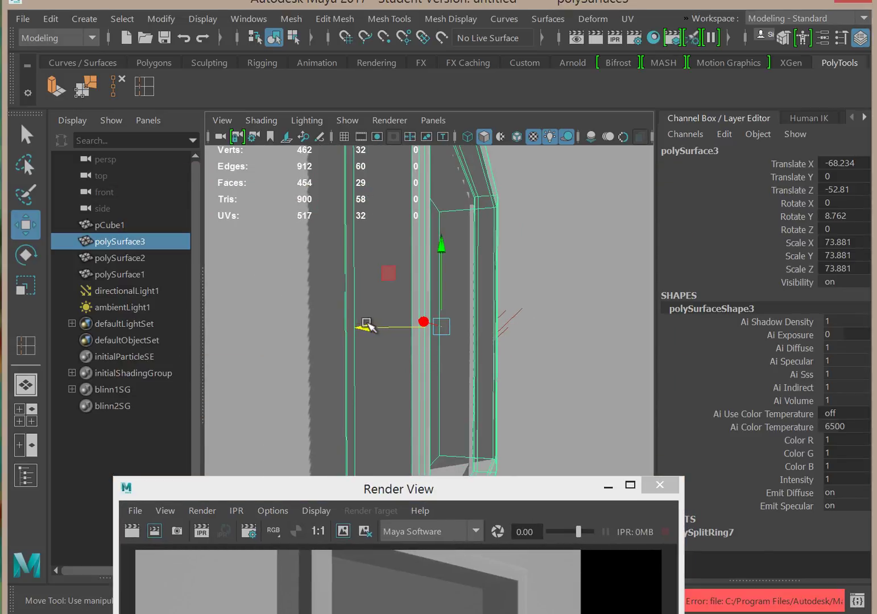
Pull the window frame out of the wall along Z to about -75.2, exposing its rear edges.
{"action": "left_click_drag", "start_coordinate": [364, 327], "coordinate": [393, 329]}
{"action": "right_click_drag", "start_coordinate": [401, 348], "coordinate": [474, 388], "text": "alt"}
{"action": "left_click_drag", "start_coordinate": [474, 387], "coordinate": [510, 402], "text": "alt"}
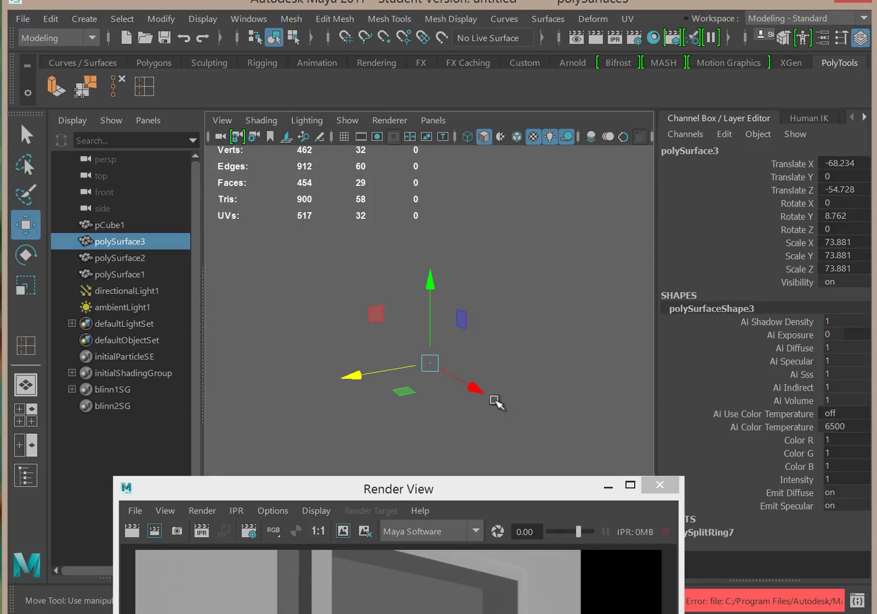
{"action": "right_click_drag", "start_coordinate": [498, 394], "coordinate": [397, 379], "text": "alt"}
{"action": "left_click_drag", "start_coordinate": [397, 380], "coordinate": [509, 417], "text": "alt"}
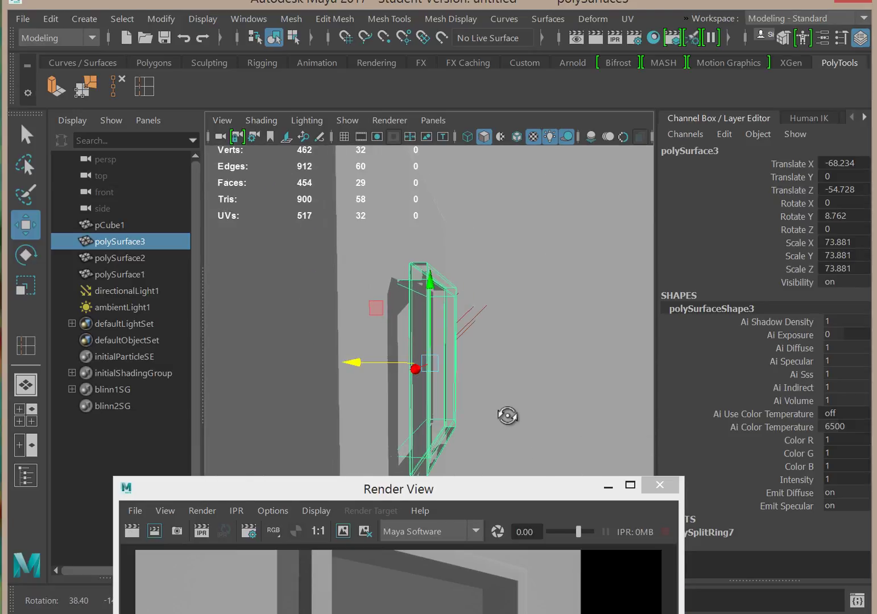
{"action": "left_click_drag", "start_coordinate": [364, 367], "coordinate": [556, 407]}
{"action": "left_click_drag", "start_coordinate": [625, 389], "coordinate": [483, 393], "text": "alt"}
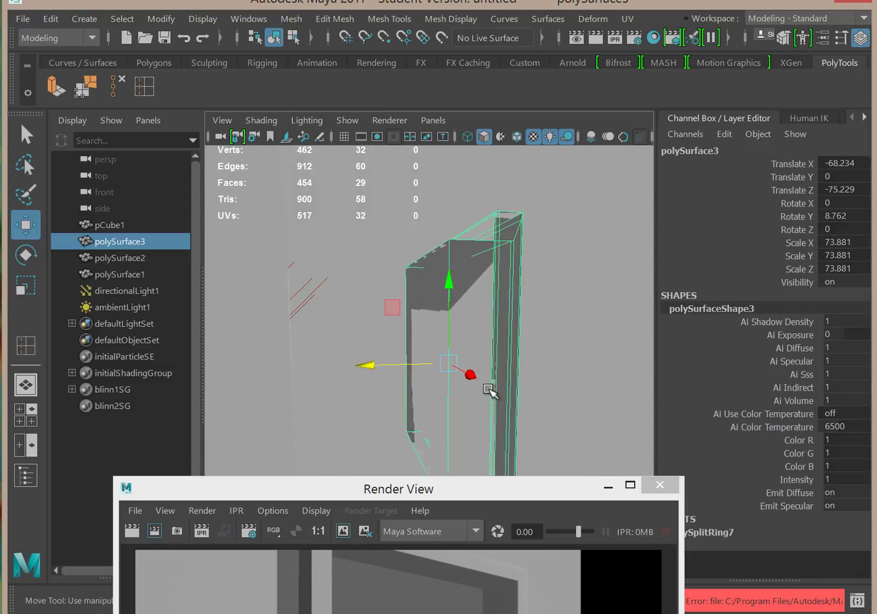
{"action": "right_click_drag", "start_coordinate": [489, 394], "coordinate": [556, 404], "text": "alt"}
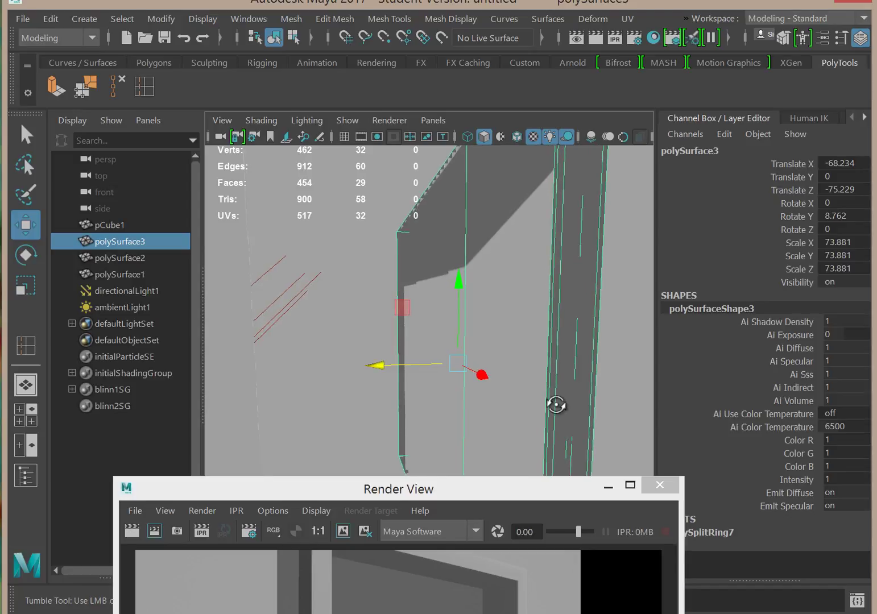
{"action": "mouse_move", "coordinate": [555, 406]}
{"action": "left_mouse_down", "text": "alt"}
{"action": "mouse_move", "coordinate": [513, 404]}
{"action": "mouse_move", "coordinate": [562, 405]}
{"action": "left_mouse_up", "text": "alt"}
Select the edge loop on the side of the window frame and nudge it slightly along its depth.
{"action": "right_click_drag", "start_coordinate": [582, 355], "coordinate": [586, 84]}
{"action": "double_click", "coordinate": [582, 340]}
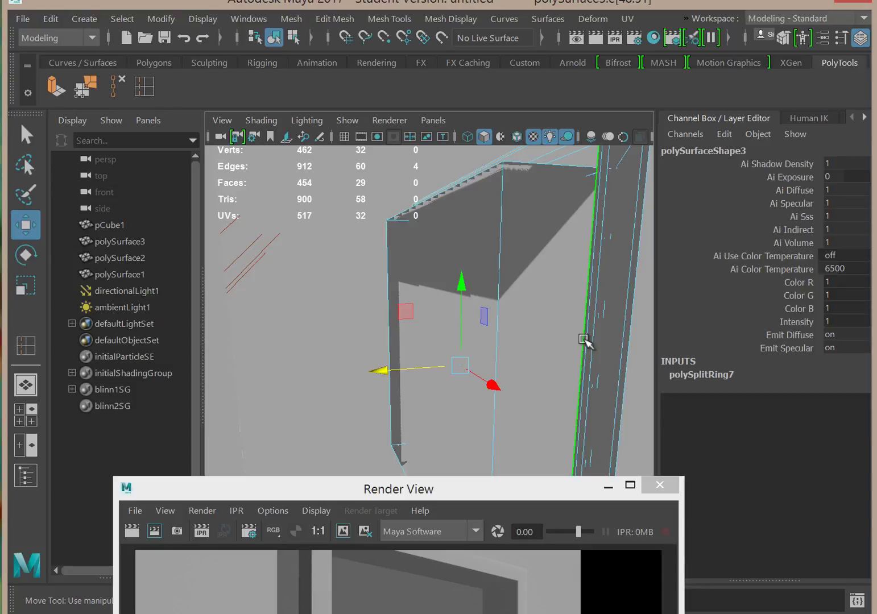
{"action": "left_click_drag", "start_coordinate": [392, 372], "coordinate": [390, 373]}
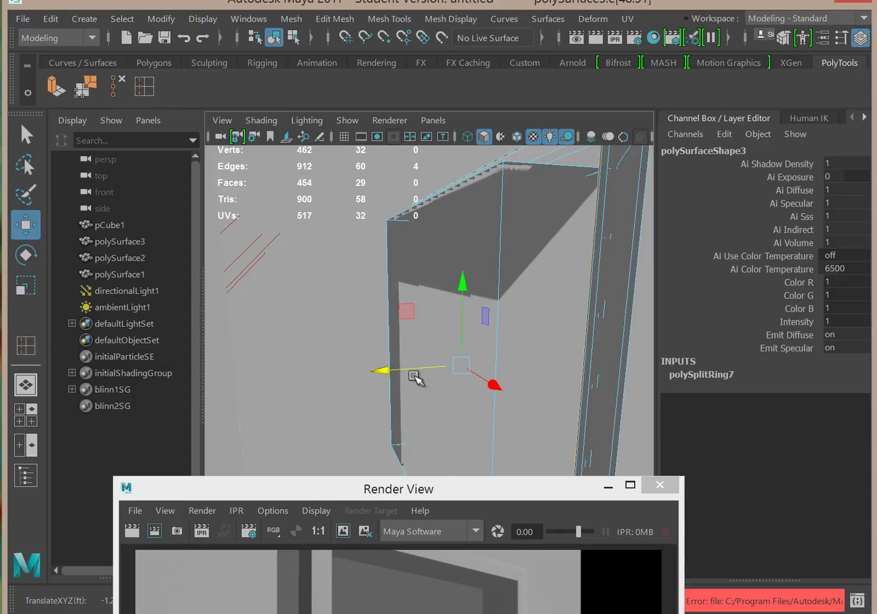
{"action": "right_click_drag", "start_coordinate": [596, 377], "coordinate": [494, 325], "text": "alt"}
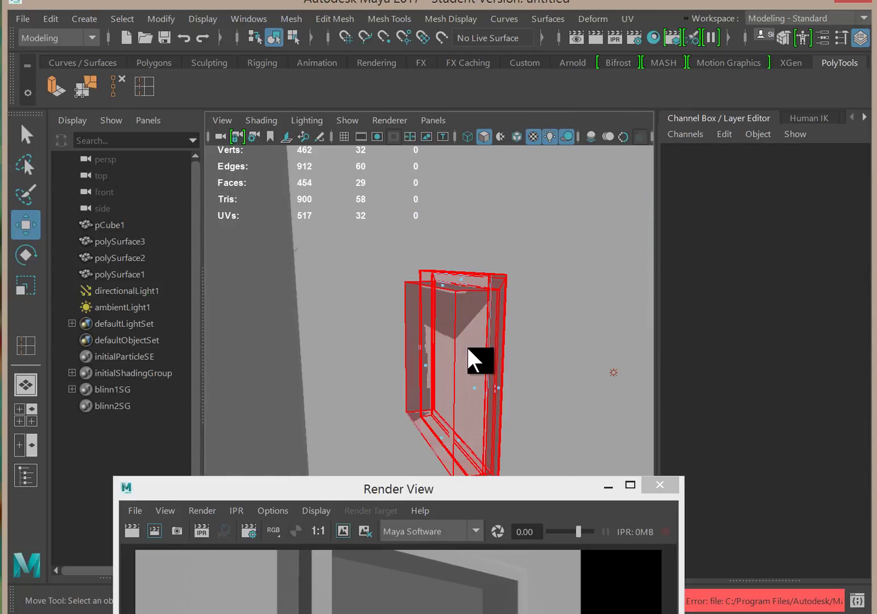
Return to object selection, move the window frame back into the wall at Z about -52.9, and inspect its lower corner.
{"action": "right_click_drag", "start_coordinate": [461, 133], "coordinate": [570, 112]}
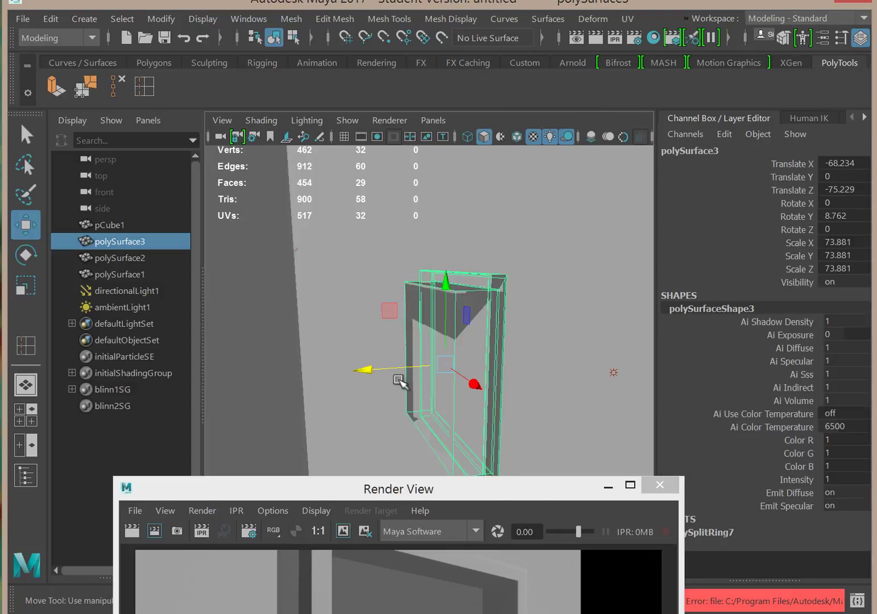
{"action": "left_click_drag", "start_coordinate": [430, 408], "coordinate": [354, 269], "text": "alt"}
{"action": "left_click_drag", "start_coordinate": [353, 411], "coordinate": [309, 408], "text": "alt"}
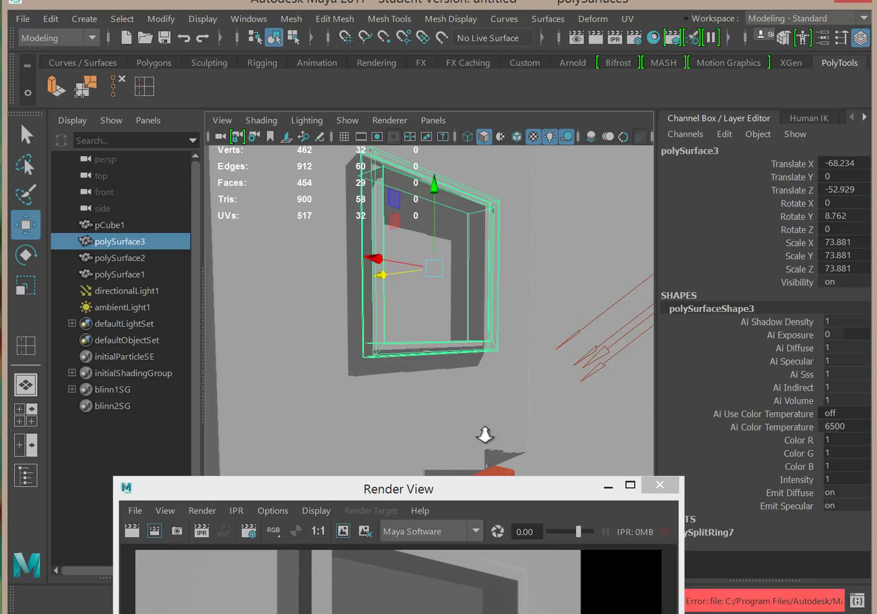
{"action": "right_click_drag", "start_coordinate": [485, 435], "coordinate": [695, 519], "text": "alt"}
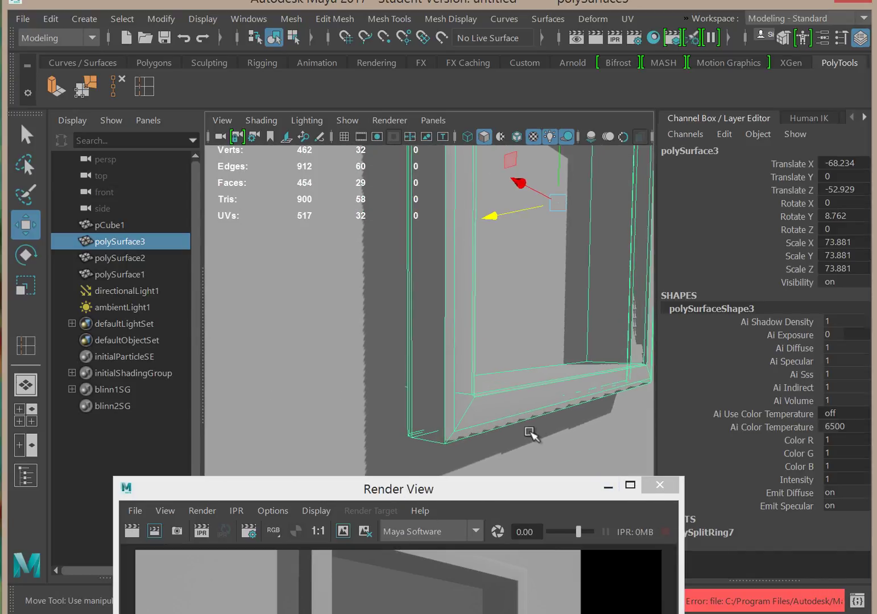
{"action": "left_click_drag", "start_coordinate": [530, 431], "coordinate": [509, 429], "text": "alt"}
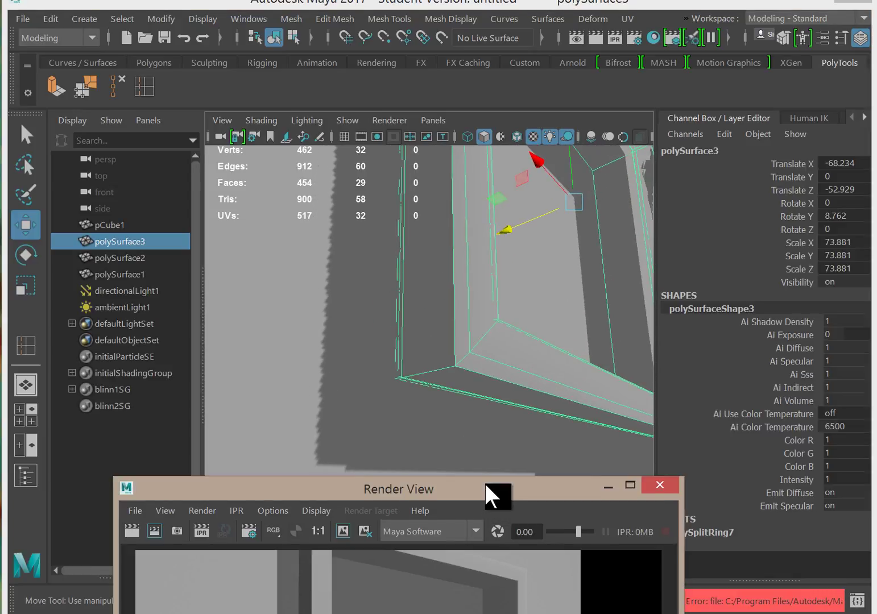
Set edge anti-aliasing to Highest quality and the quality preset to Production quality, and render the frame's lower corner.
{"action": "left_click_drag", "start_coordinate": [490, 484], "coordinate": [500, 179]}
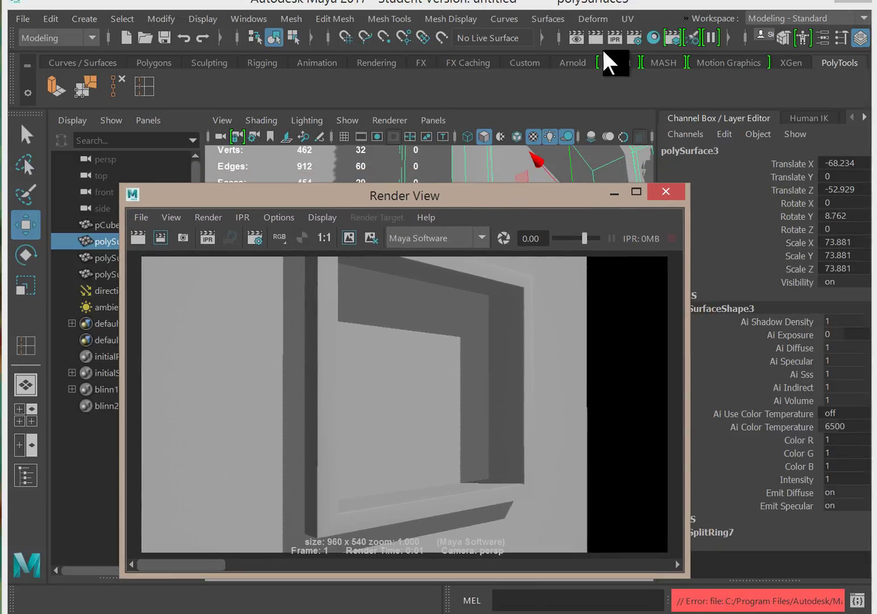
{"action": "left_click", "coordinate": [634, 38]}
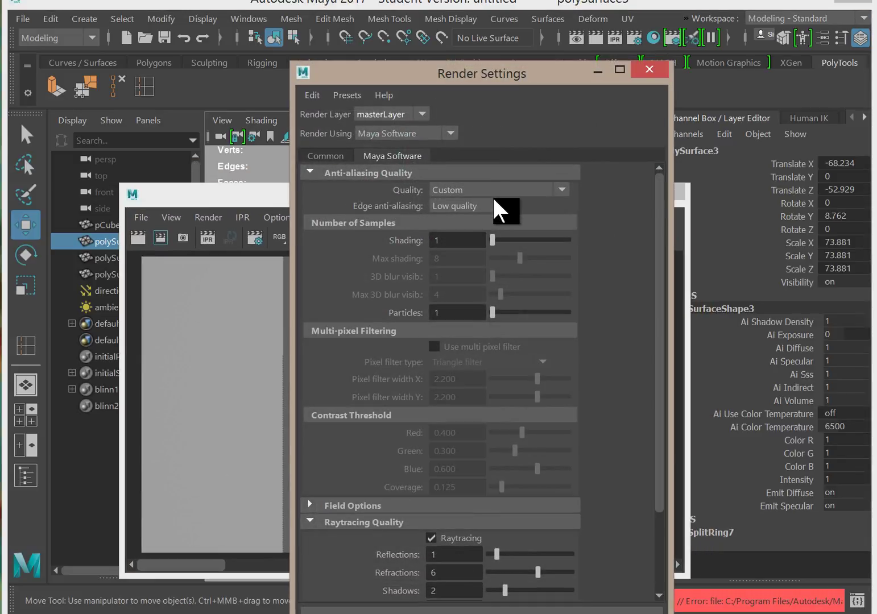
{"action": "left_click", "coordinate": [515, 202]}
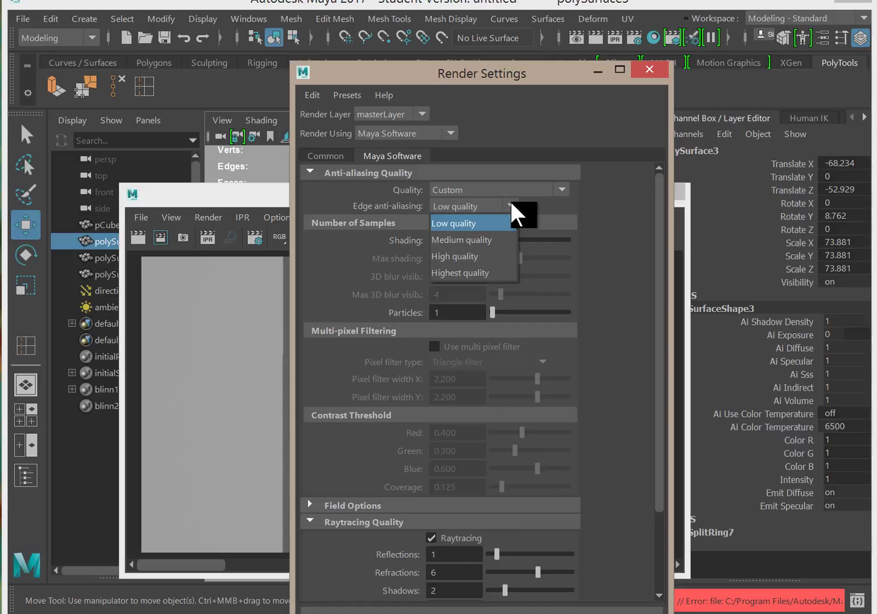
{"action": "left_click", "coordinate": [491, 271]}
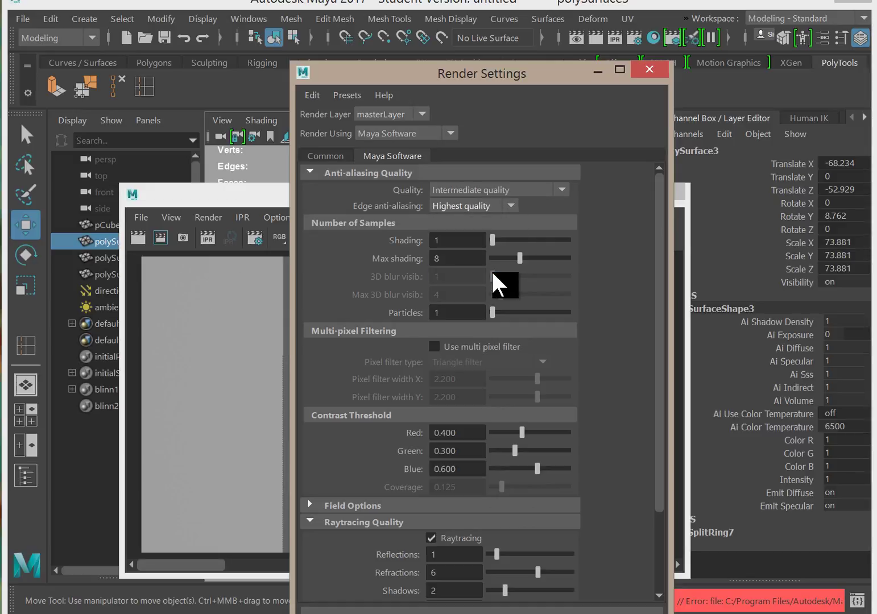
{"action": "left_click", "coordinate": [563, 189]}
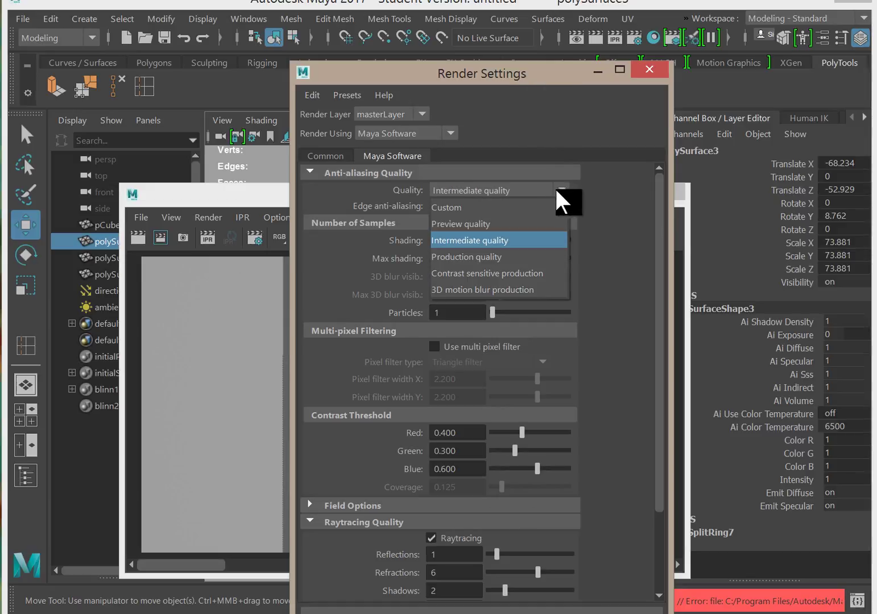
{"action": "left_click", "coordinate": [507, 254]}
{"action": "left_click", "coordinate": [596, 70]}
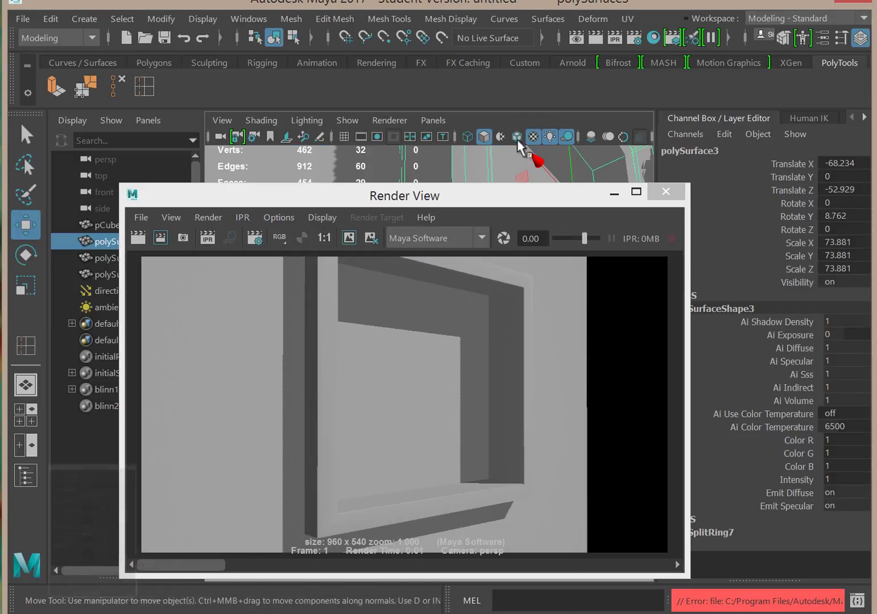
{"action": "left_click", "coordinate": [137, 238]}
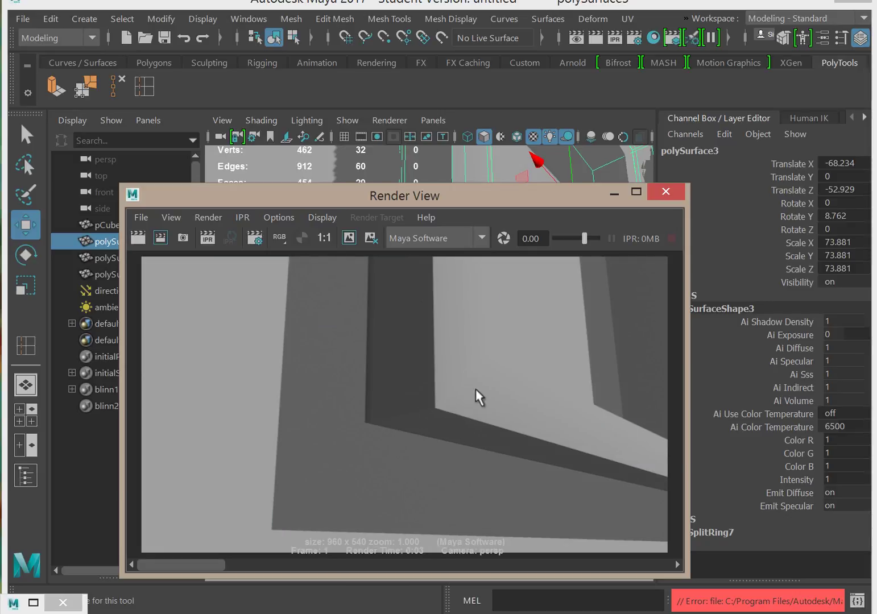
Look over the rendered lower corner, minimize the render window and examine the window frame on the rear wall.
{"action": "middle_click_drag", "start_coordinate": [465, 411], "coordinate": [429, 381], "text": "alt"}
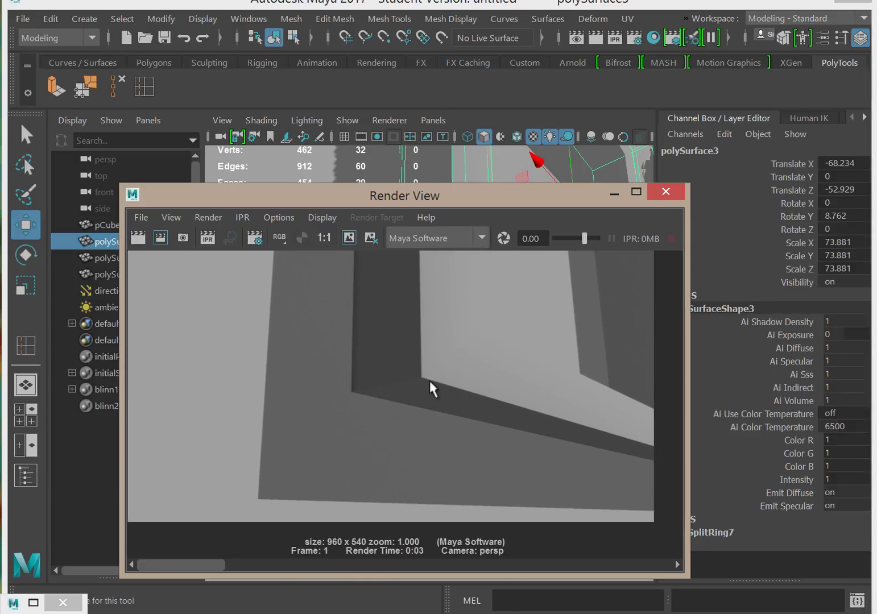
{"action": "left_click", "coordinate": [611, 192]}
{"action": "left_click_drag", "start_coordinate": [505, 387], "coordinate": [526, 400], "text": "alt"}
{"action": "left_click_drag", "start_coordinate": [500, 405], "coordinate": [481, 317], "text": "alt"}
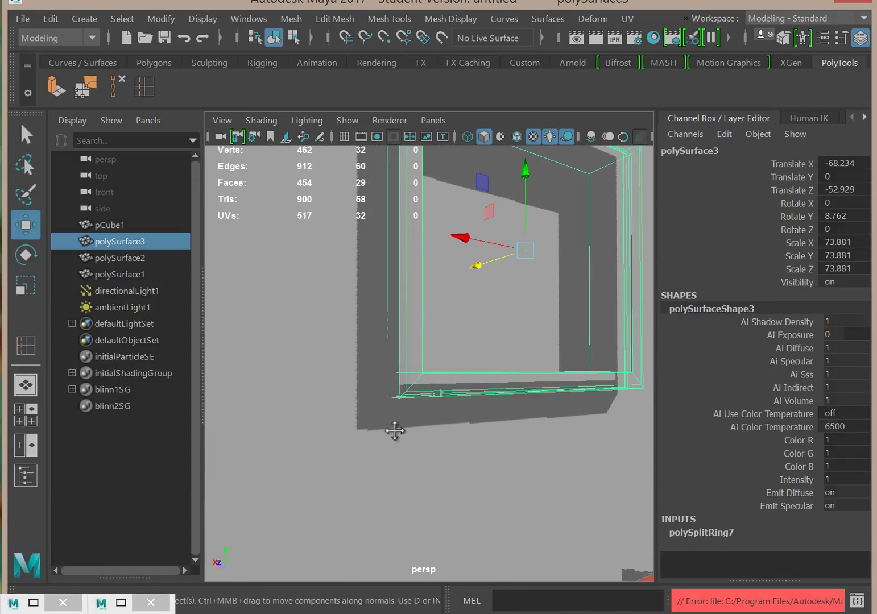
{"action": "left_click_drag", "start_coordinate": [394, 430], "coordinate": [427, 430], "text": "alt"}
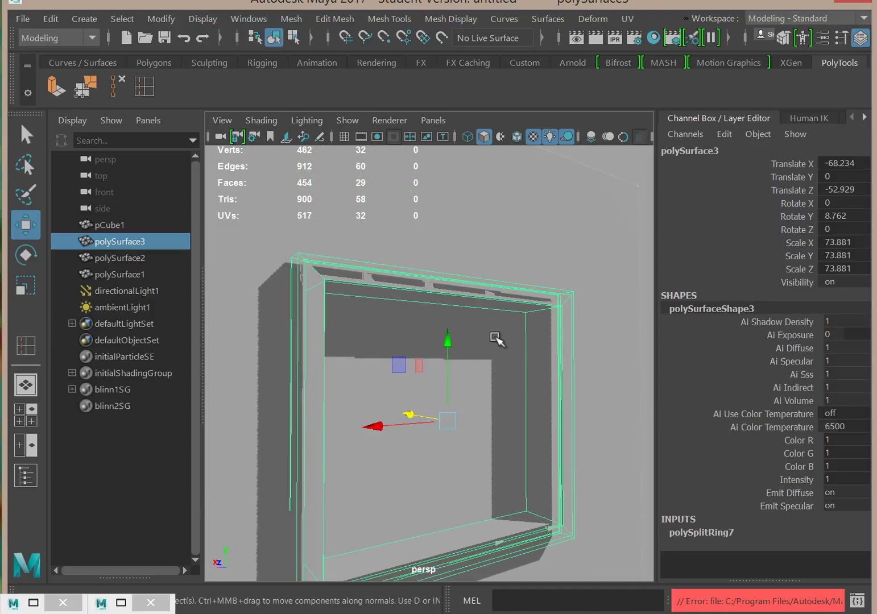
Average the window frame's vertices with a smoothing amount of 5, check the frame from the side and close the options.
{"action": "right_click_drag", "start_coordinate": [491, 335], "coordinate": [457, 310]}
{"action": "left_click", "coordinate": [384, 21]}
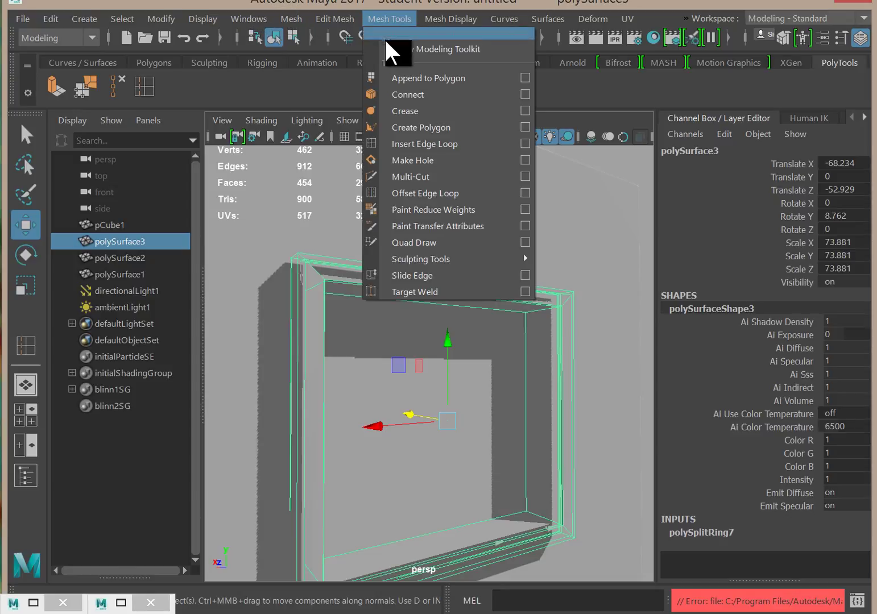
{"action": "mouse_move", "coordinate": [335, 23]}
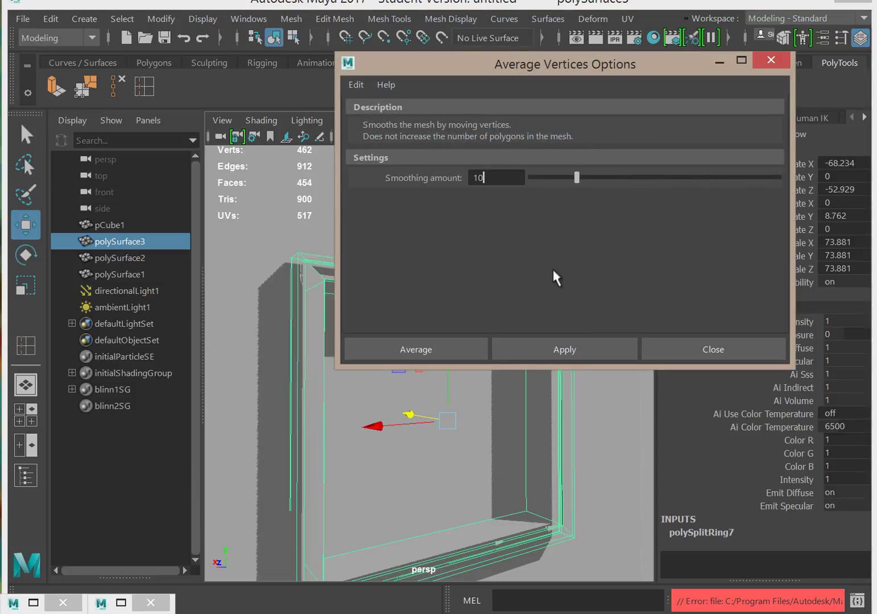
{"action": "left_click_drag", "start_coordinate": [488, 181], "coordinate": [455, 172]}
{"action": "left_click", "coordinate": [590, 354]}
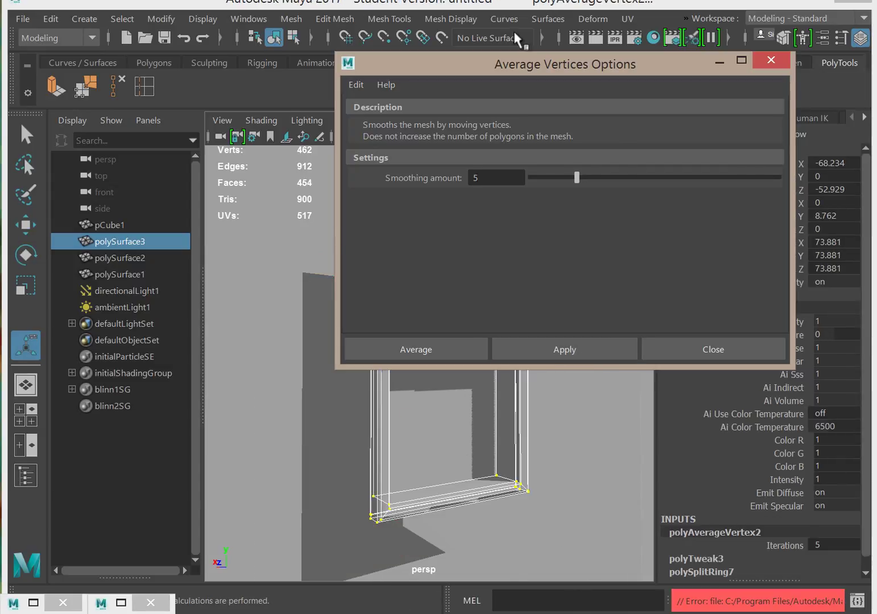
{"action": "left_click_drag", "start_coordinate": [470, 69], "coordinate": [639, 68]}
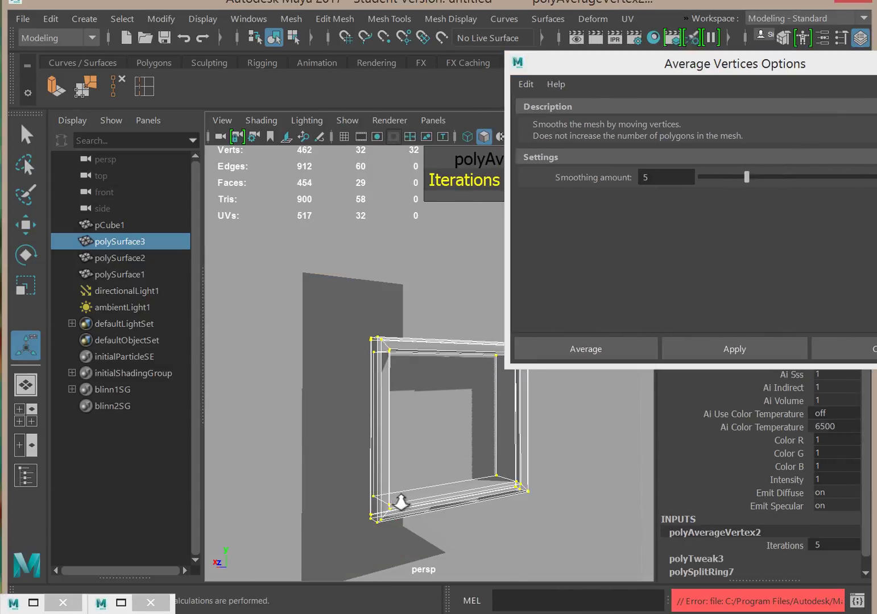
{"action": "left_click_drag", "start_coordinate": [401, 502], "coordinate": [528, 513], "text": "alt"}
{"action": "left_click_drag", "start_coordinate": [699, 59], "coordinate": [449, 92]}
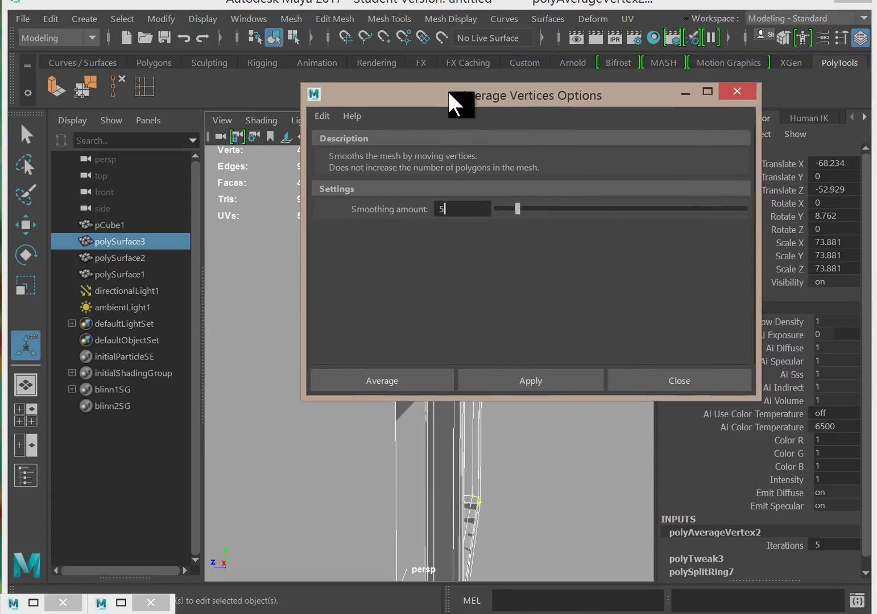
{"action": "left_click", "coordinate": [669, 85]}
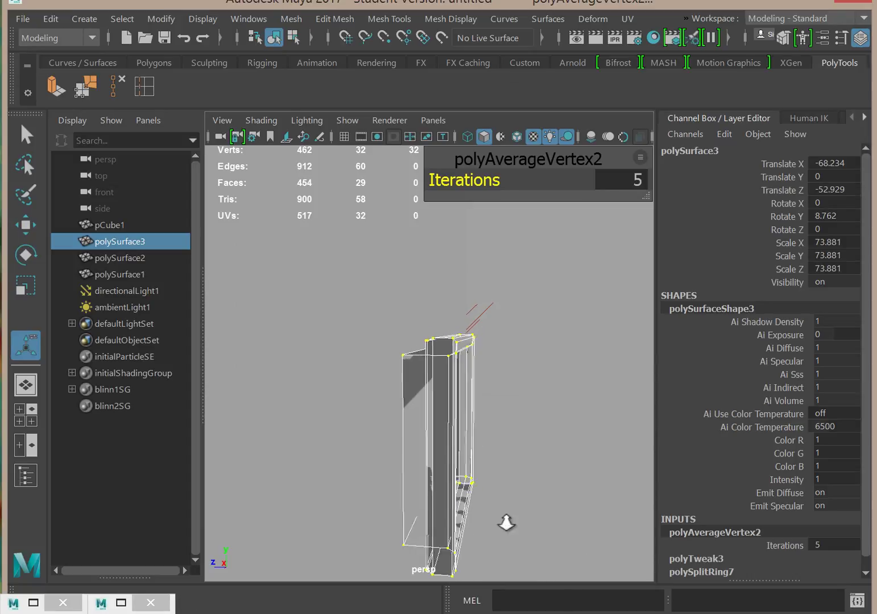
Return the window frame to object selection and scale it up uniformly to about 122.248.
{"action": "left_click_drag", "start_coordinate": [506, 522], "coordinate": [293, 496], "text": "alt"}
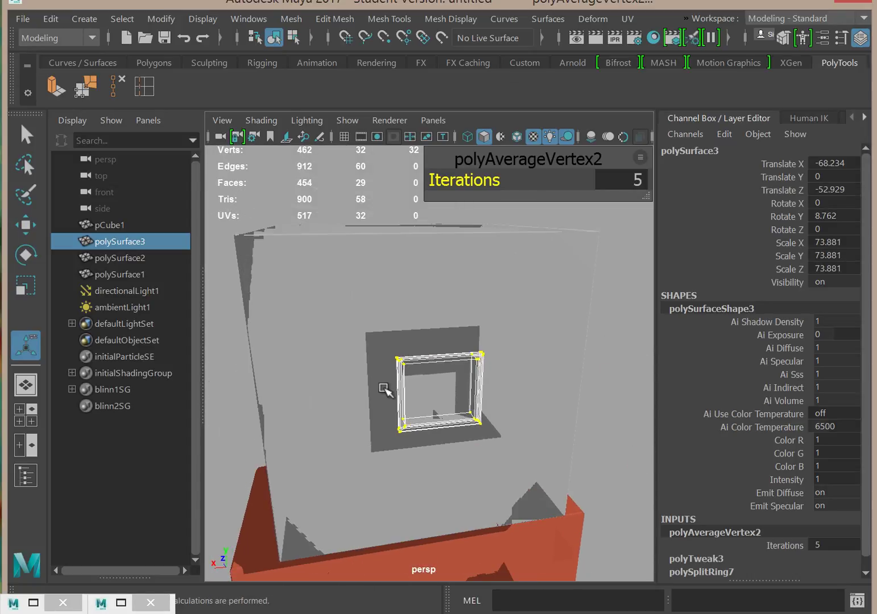
{"action": "right_click_drag", "start_coordinate": [437, 396], "coordinate": [539, 108]}
{"action": "left_click", "coordinate": [443, 392]}
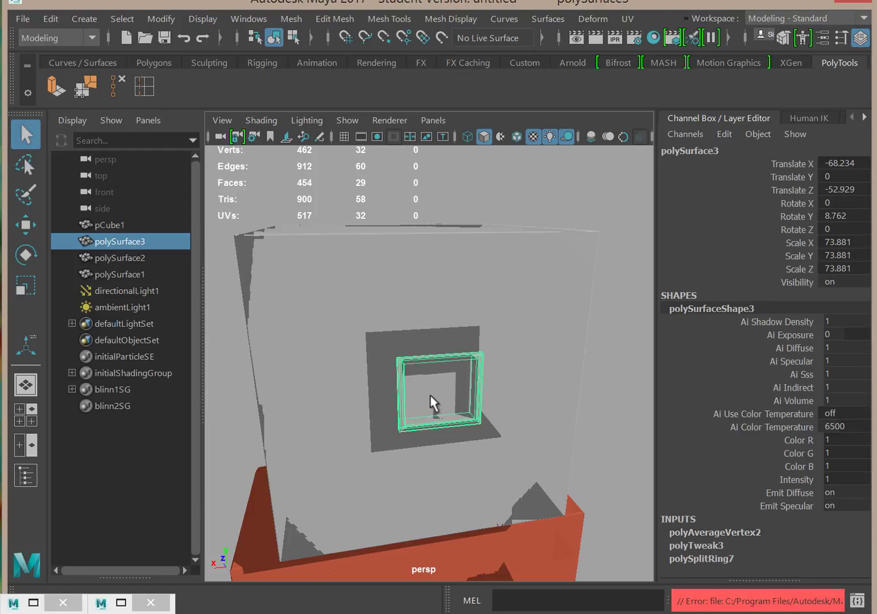
{"action": "key", "text": "r"}
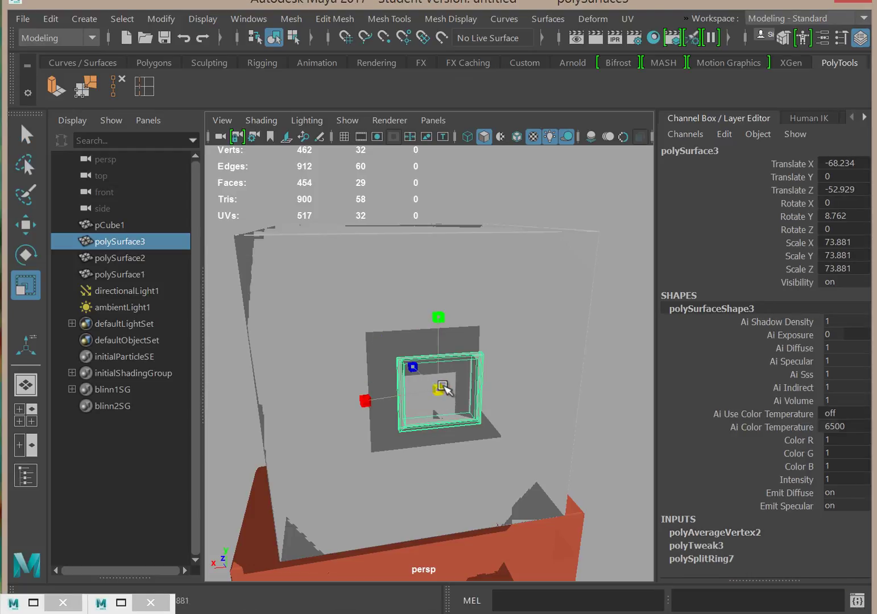
{"action": "left_click_drag", "start_coordinate": [441, 388], "coordinate": [490, 473]}
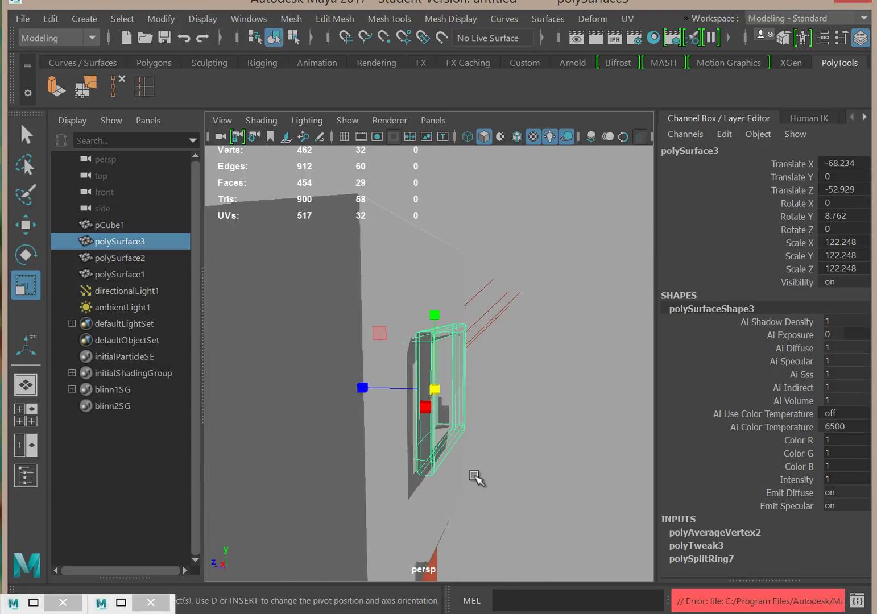
Move the enlarged window frame to about X -67.4 and Z -51.845, and inspect how its edges meet the wall.
{"action": "key", "text": "w"}
{"action": "left_click_drag", "start_coordinate": [372, 381], "coordinate": [349, 354]}
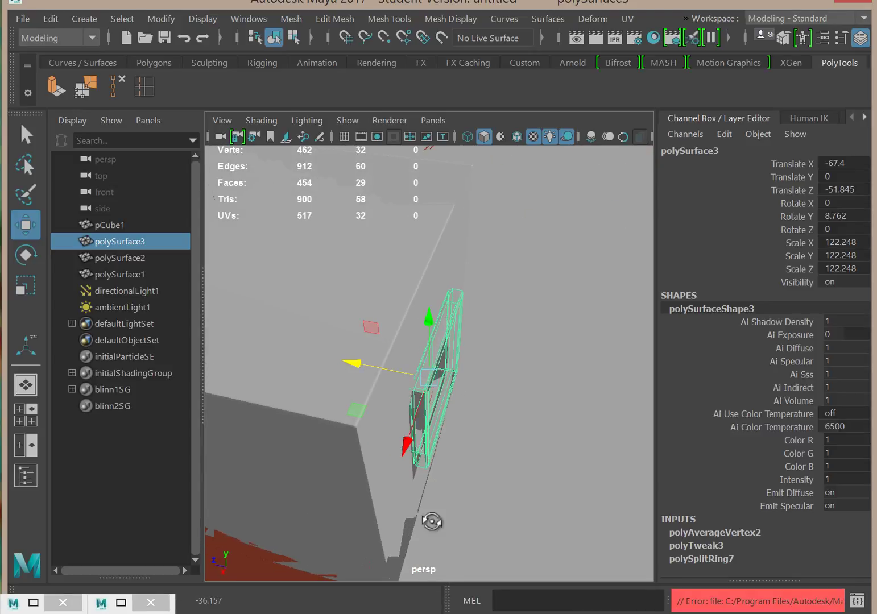
{"action": "left_click_drag", "start_coordinate": [433, 521], "coordinate": [389, 470], "text": "alt"}
{"action": "right_click_drag", "start_coordinate": [388, 469], "coordinate": [534, 441], "text": "alt"}
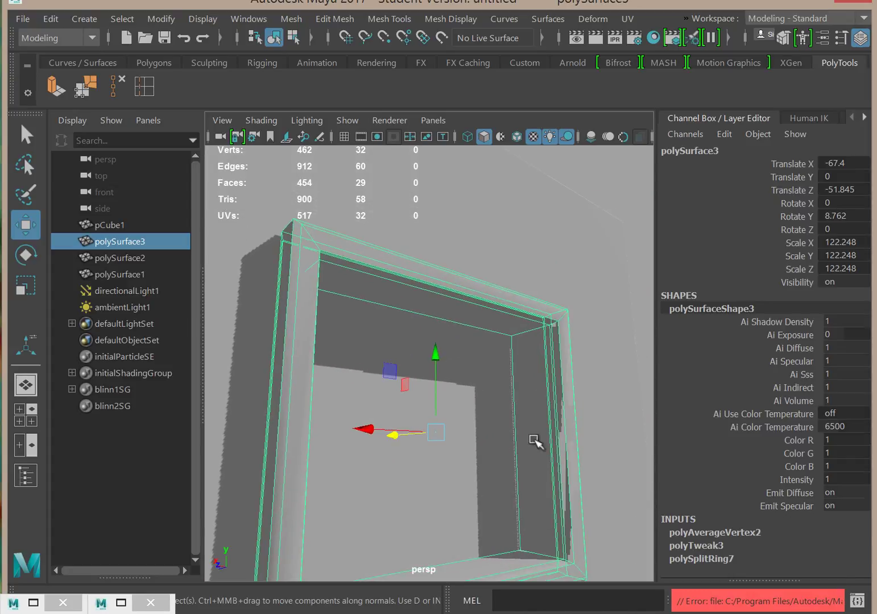
{"action": "left_click_drag", "start_coordinate": [534, 440], "coordinate": [551, 468], "text": "alt"}
{"action": "mouse_move", "coordinate": [472, 412]}
{"action": "left_mouse_down", "text": "alt"}
{"action": "mouse_move", "coordinate": [486, 413]}
{"action": "mouse_move", "coordinate": [482, 424]}
{"action": "left_mouse_up", "text": "alt"}
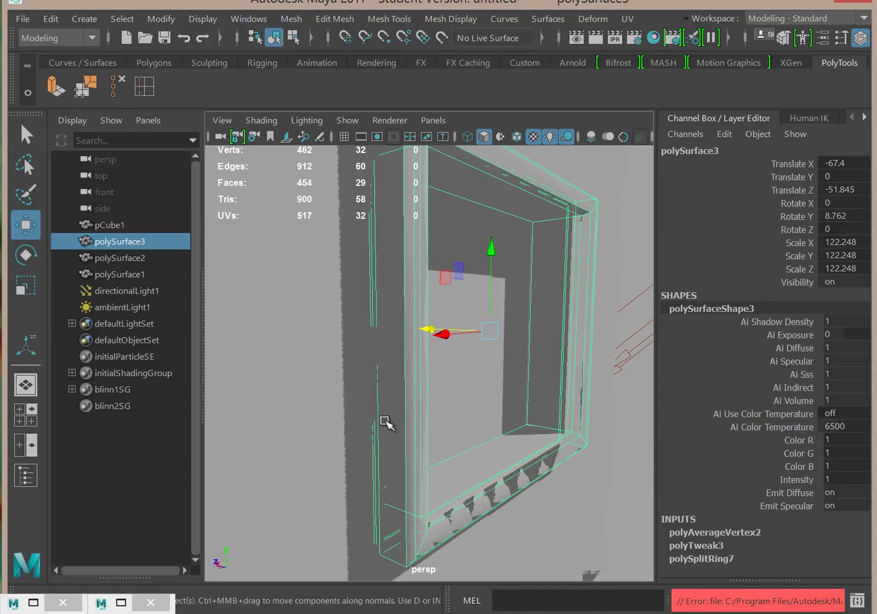
{"action": "left_click", "coordinate": [369, 429]}
{"action": "left_click", "coordinate": [406, 425]}
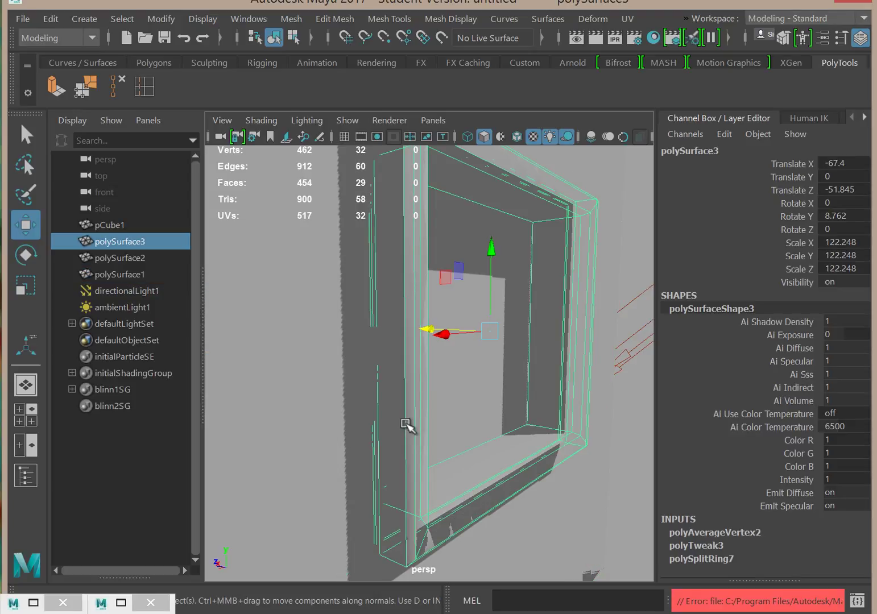
Turn on Wireframe on Shaded and move the window frame along Z to about -52.719.
{"action": "left_click", "coordinate": [261, 120]}
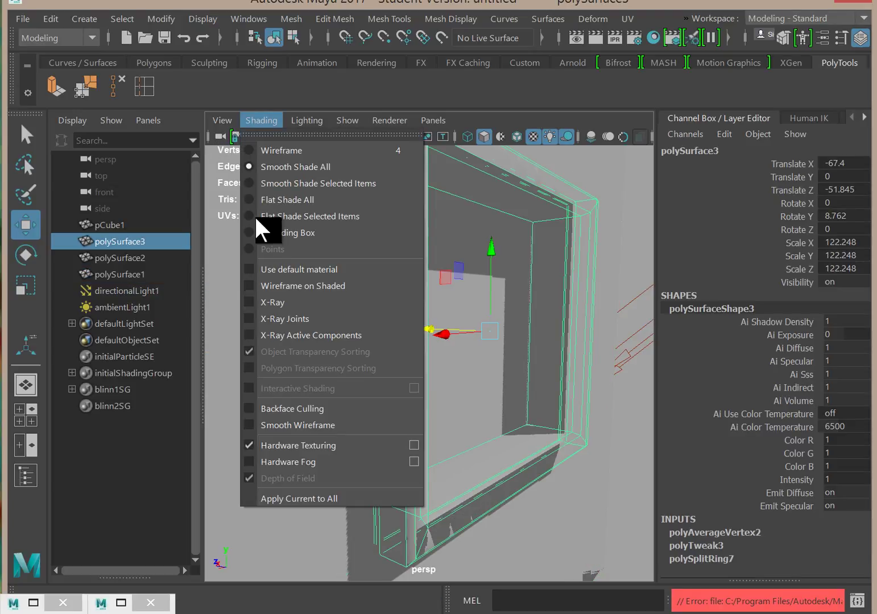
{"action": "left_click", "coordinate": [249, 286]}
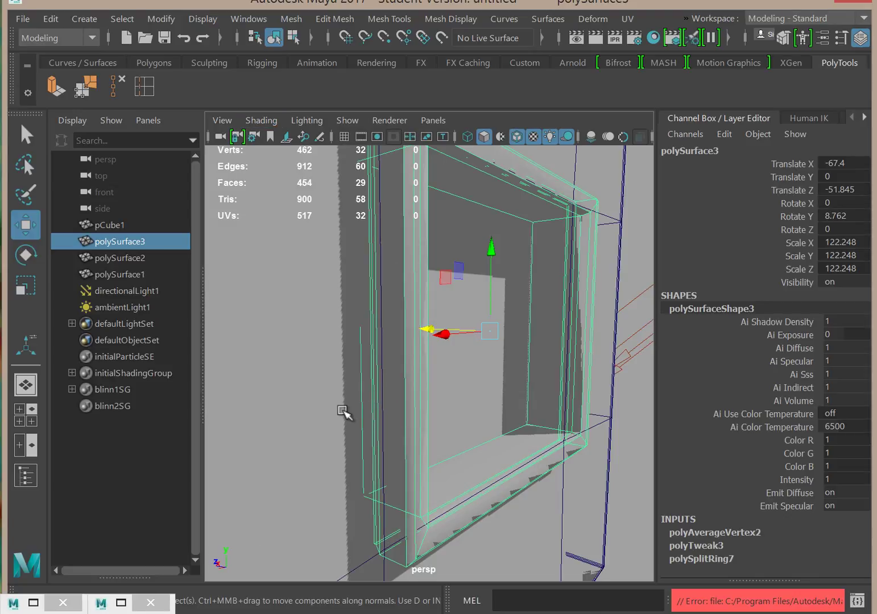
{"action": "left_click", "coordinate": [441, 379]}
{"action": "left_click", "coordinate": [422, 377]}
{"action": "left_click_drag", "start_coordinate": [432, 333], "coordinate": [438, 339]}
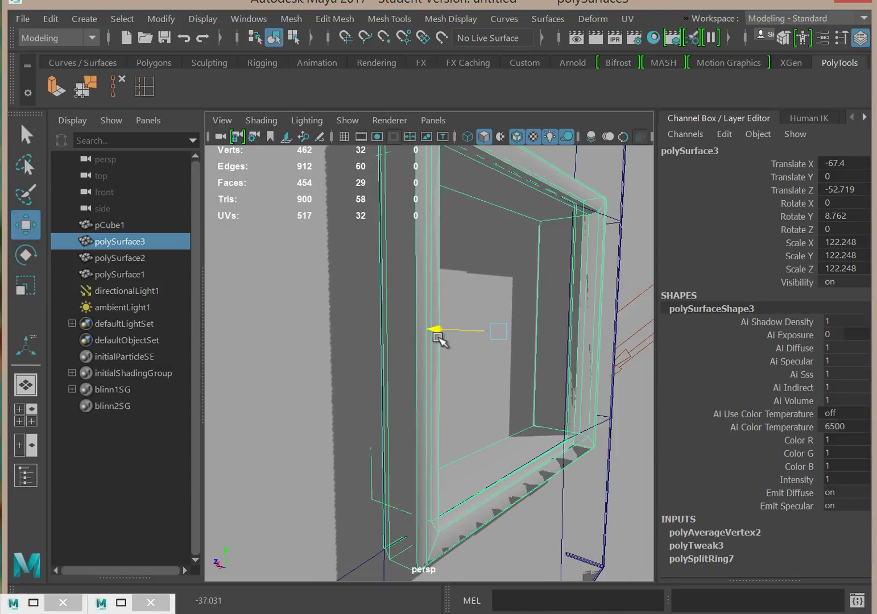
{"action": "left_click_drag", "start_coordinate": [439, 339], "coordinate": [439, 339]}
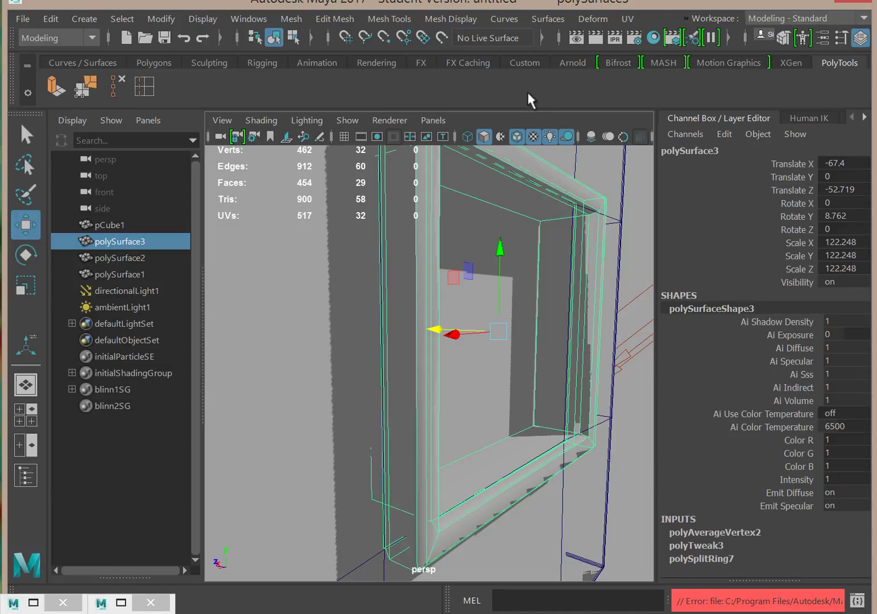
Render the smoothed window frame with Maya Software, examine its rounded edges and minimize the render window.
{"action": "left_click", "coordinate": [573, 41]}
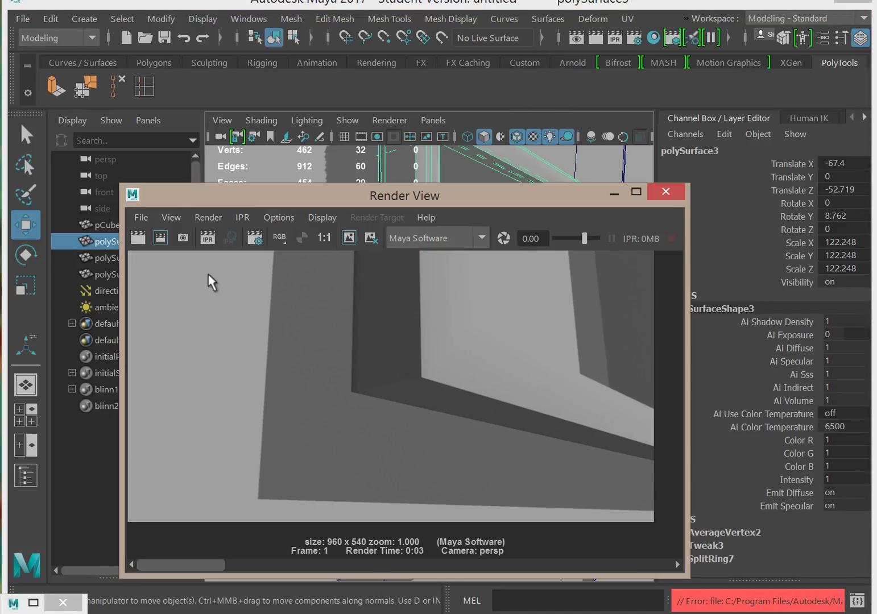
{"action": "left_click", "coordinate": [139, 238]}
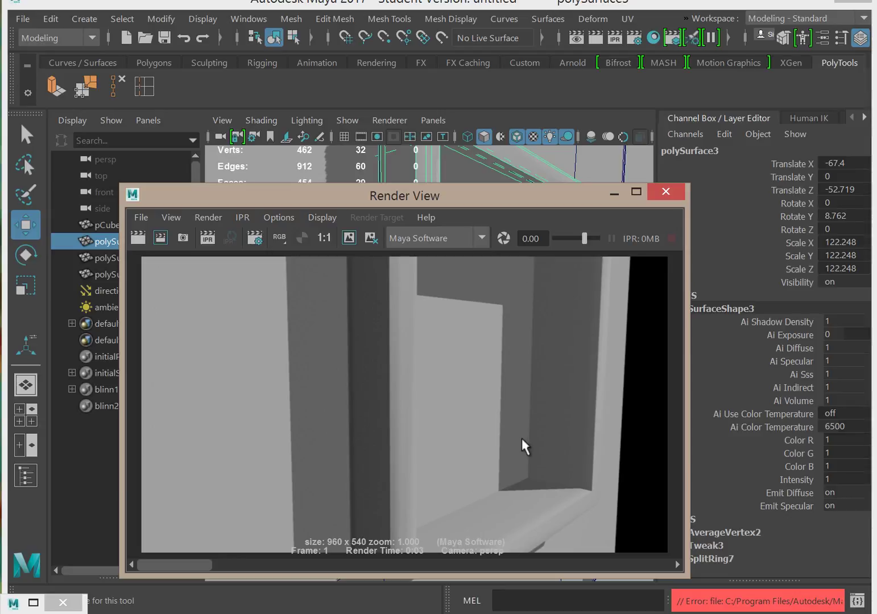
{"action": "left_click_drag", "start_coordinate": [519, 194], "coordinate": [454, 147]}
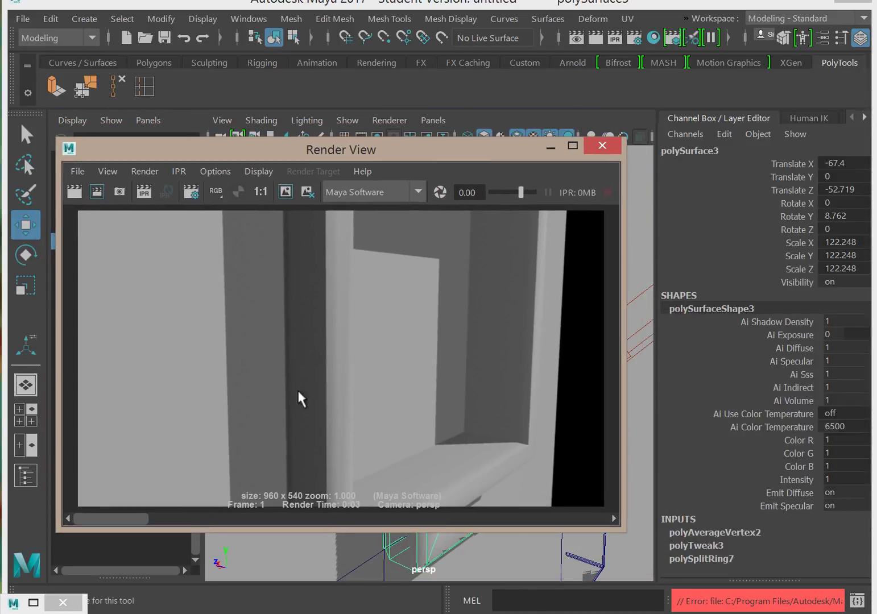
{"action": "left_click_drag", "start_coordinate": [490, 157], "coordinate": [493, 177]}
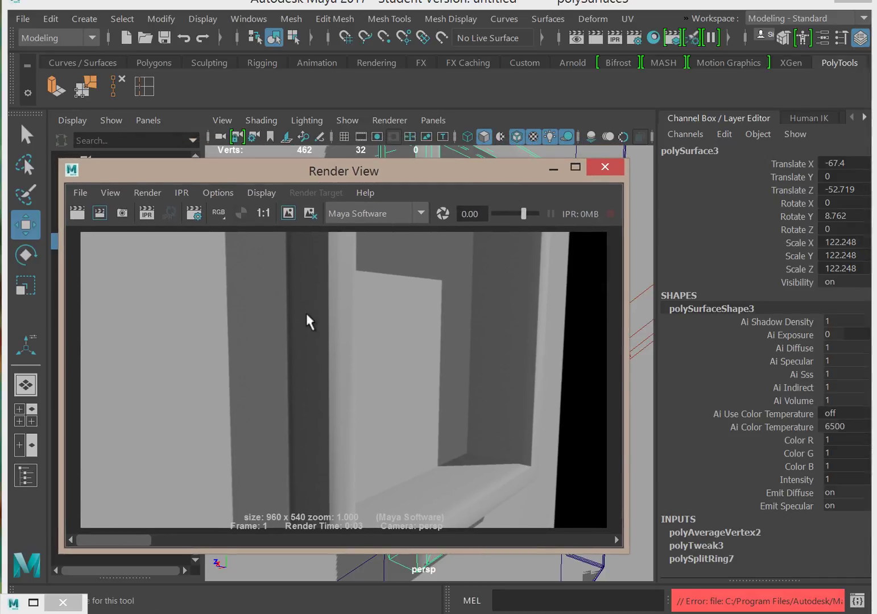
{"action": "left_click", "coordinate": [552, 167]}
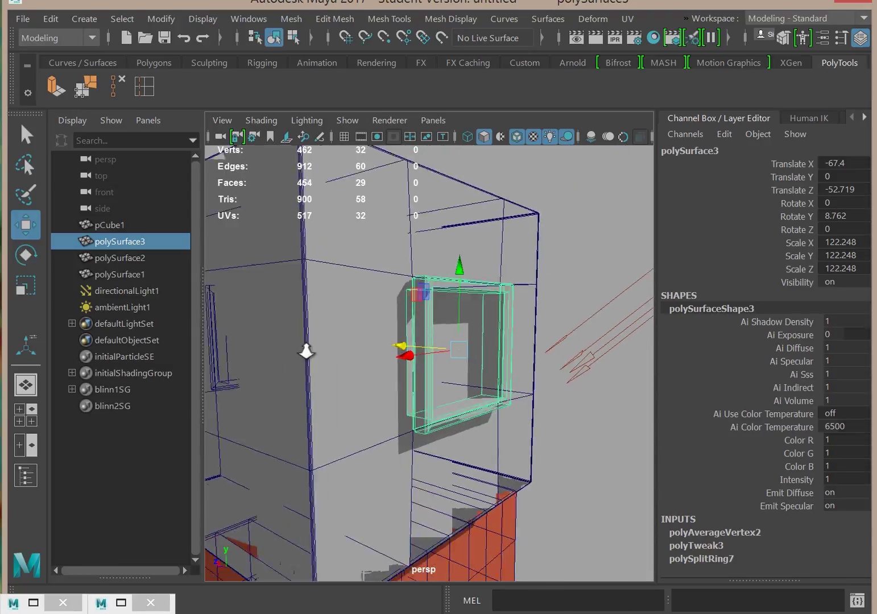
Examine the whole building and its window frames from several sides, briefly selecting the red base block and clearing the selection.
{"action": "scroll", "coordinate": [306, 351], "scroll_direction": "down", "scroll_amount": 5}
{"action": "left_click_drag", "start_coordinate": [386, 427], "coordinate": [508, 351], "text": "alt"}
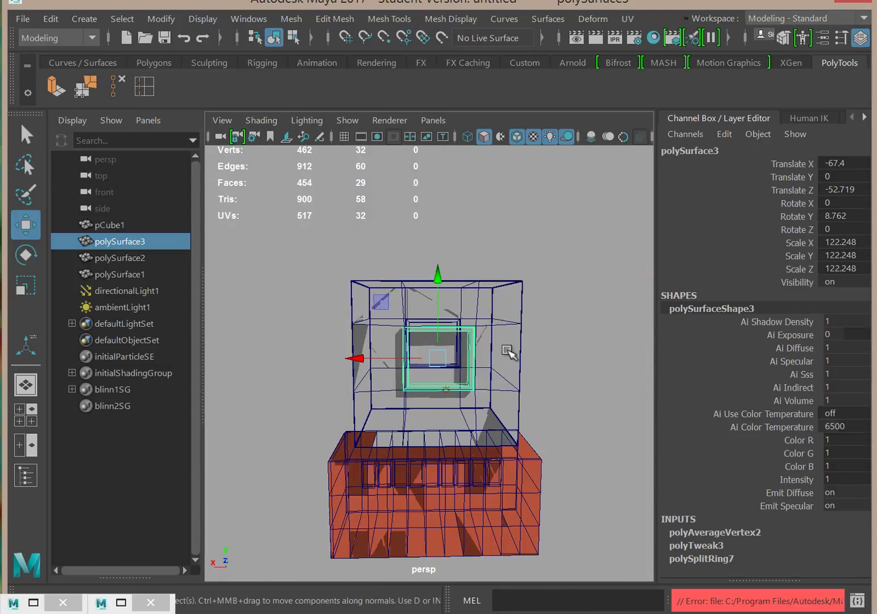
{"action": "scroll", "coordinate": [579, 497], "scroll_direction": "up", "scroll_amount": 4}
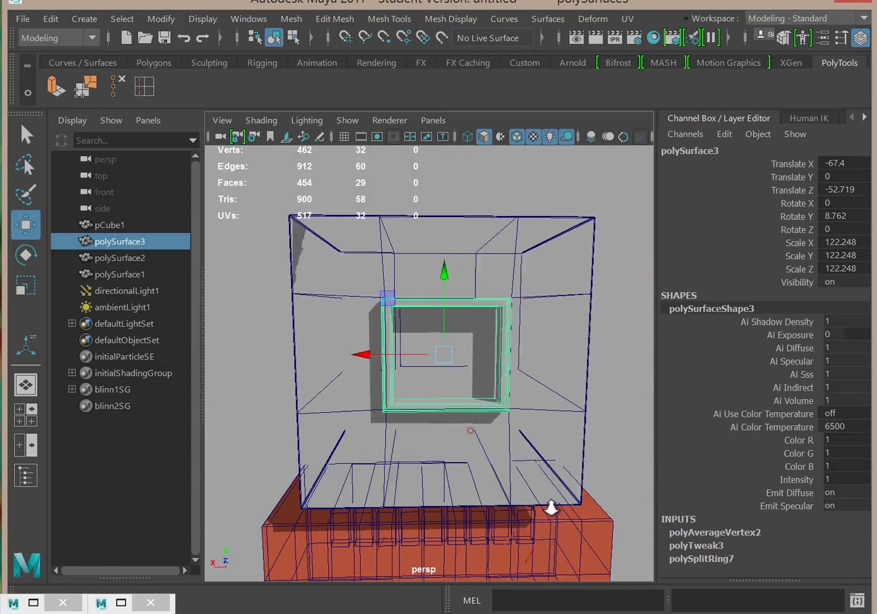
{"action": "scroll", "coordinate": [553, 505], "scroll_direction": "down", "scroll_amount": 4}
{"action": "left_click_drag", "start_coordinate": [505, 489], "coordinate": [387, 474], "text": "alt"}
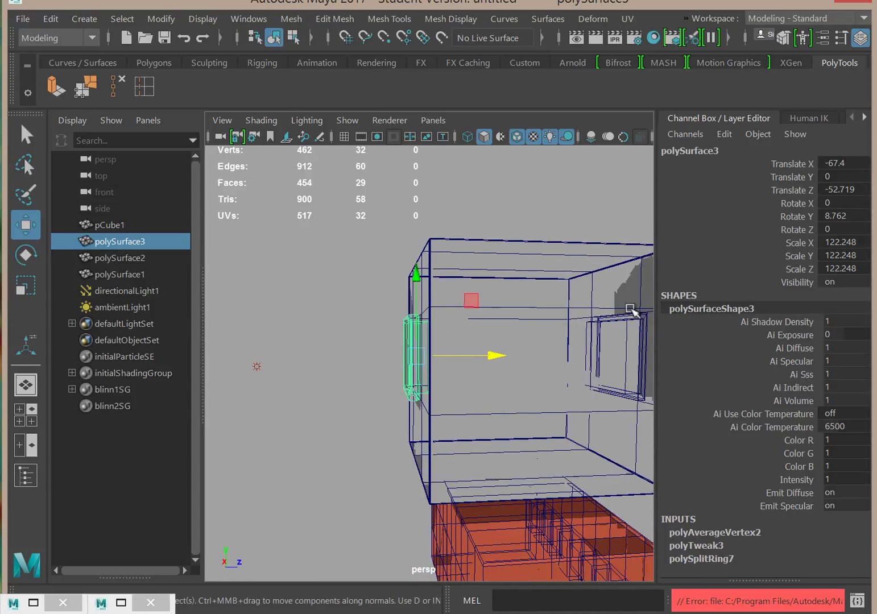
{"action": "left_click_drag", "start_coordinate": [565, 478], "coordinate": [466, 471], "text": "alt"}
{"action": "right_click_drag", "start_coordinate": [466, 471], "coordinate": [337, 415], "text": "alt"}
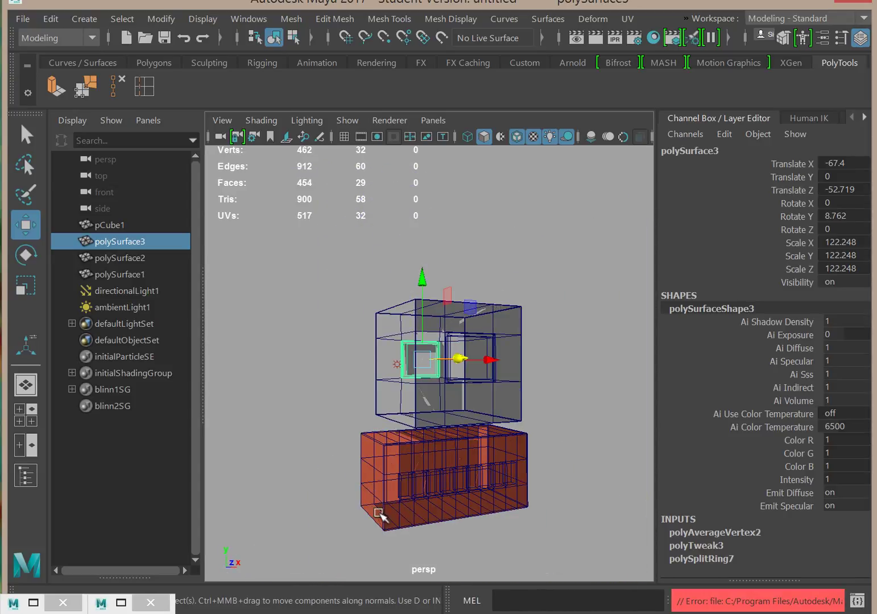
{"action": "left_click", "coordinate": [365, 469]}
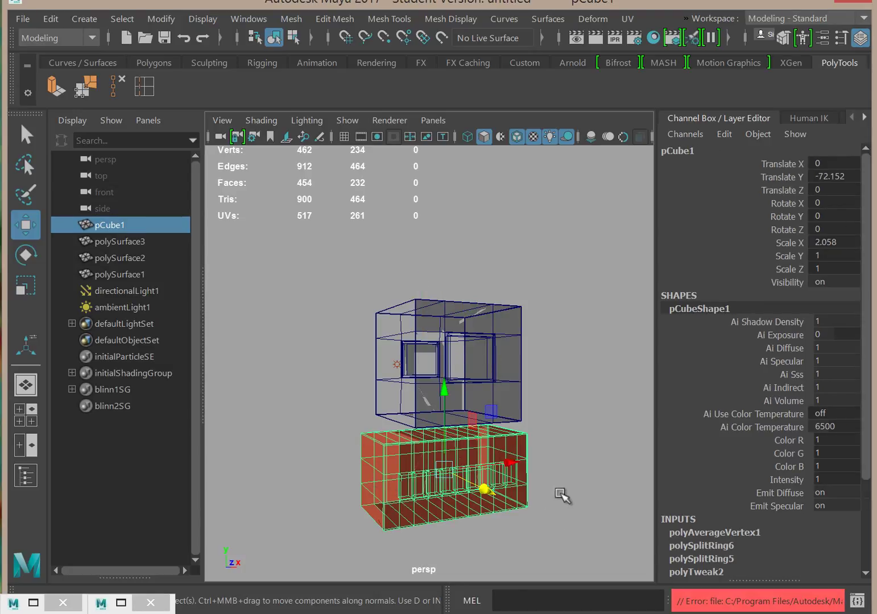
{"action": "left_click_drag", "start_coordinate": [548, 554], "coordinate": [554, 569], "text": "alt"}
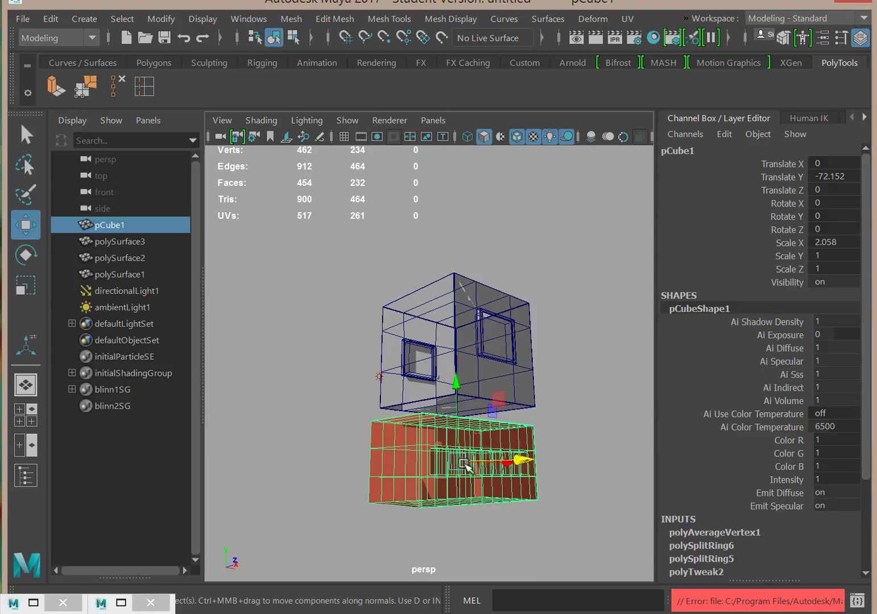
{"action": "left_click_drag", "start_coordinate": [465, 467], "coordinate": [421, 447], "text": "alt"}
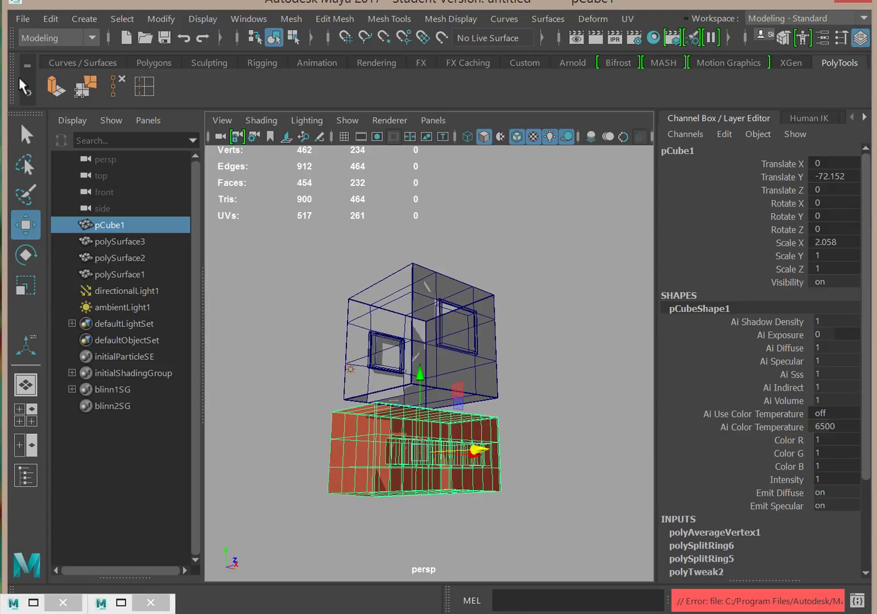
{"action": "left_click", "coordinate": [267, 392]}
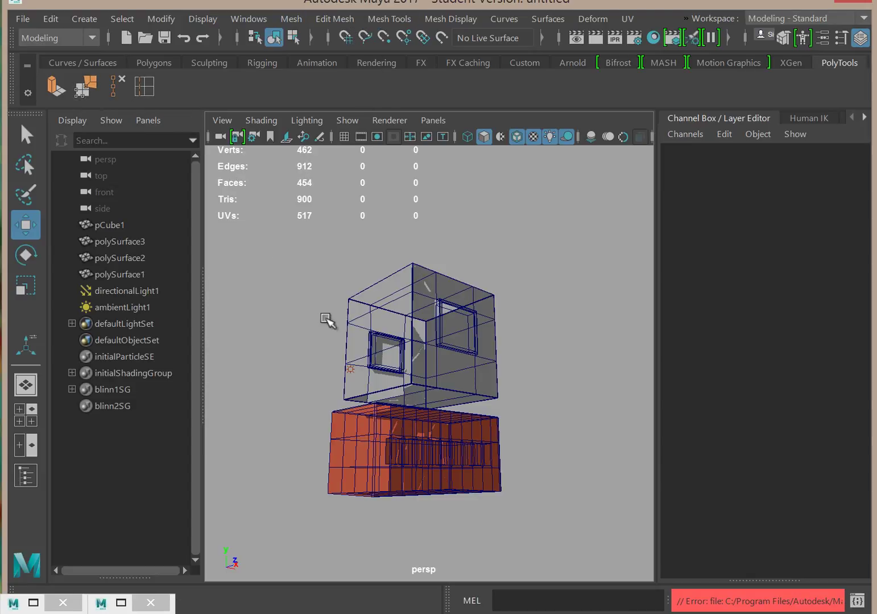
{"action": "left_click", "coordinate": [343, 21]}
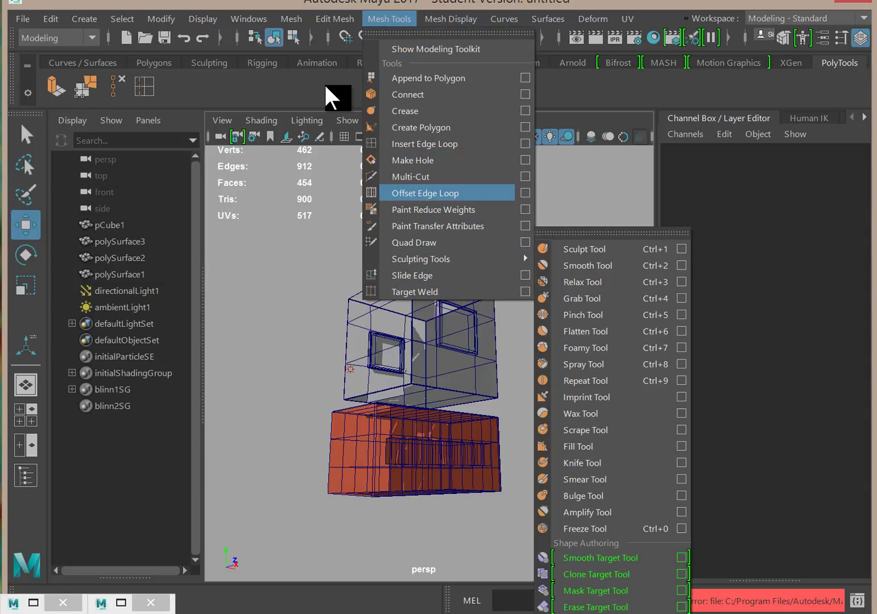
Smooth the building's upper box with one division and clear the selection.
{"action": "mouse_move", "coordinate": [291, 19]}
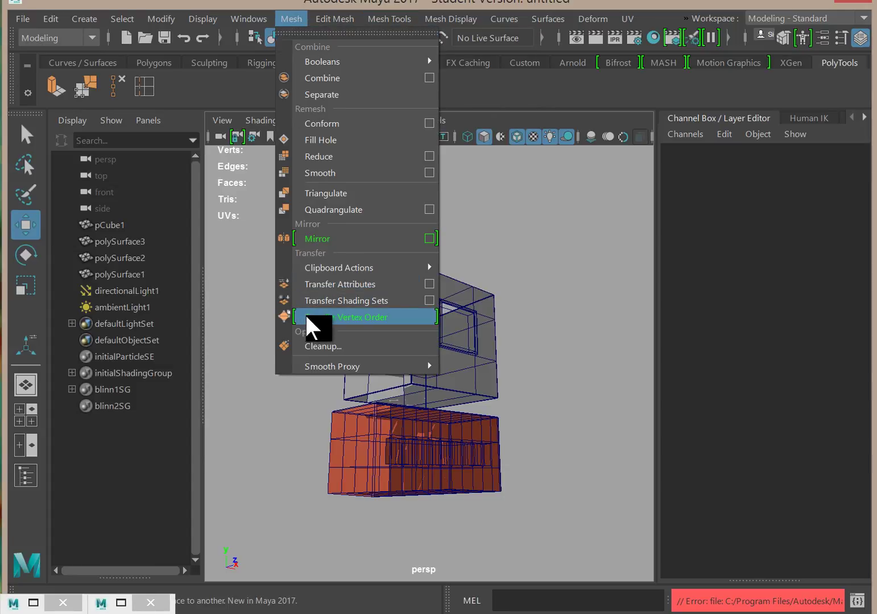
{"action": "left_click", "coordinate": [254, 360]}
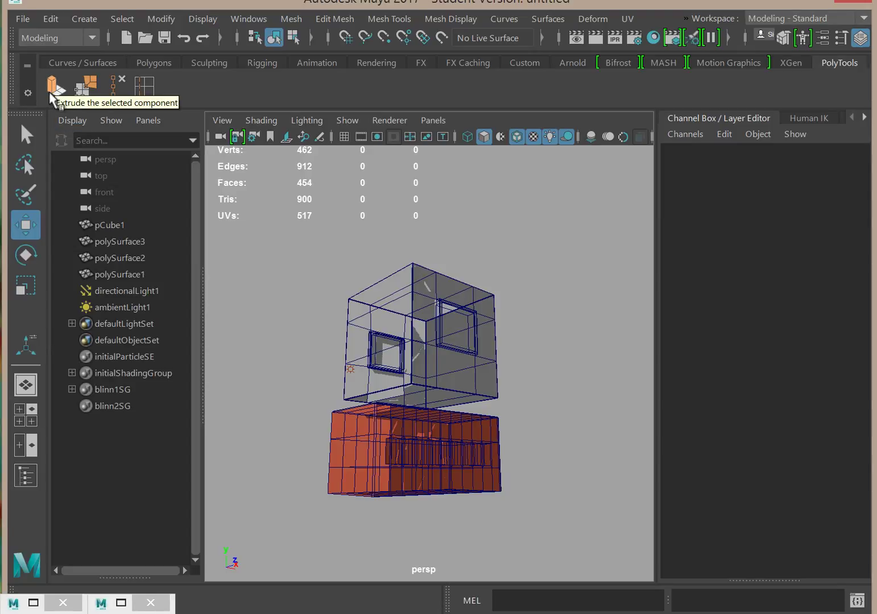
{"action": "left_click_drag", "start_coordinate": [329, 341], "coordinate": [342, 360], "text": "alt"}
{"action": "right_click_drag", "start_coordinate": [342, 360], "coordinate": [422, 405], "text": "alt"}
{"action": "left_click_drag", "start_coordinate": [423, 405], "coordinate": [398, 409], "text": "alt"}
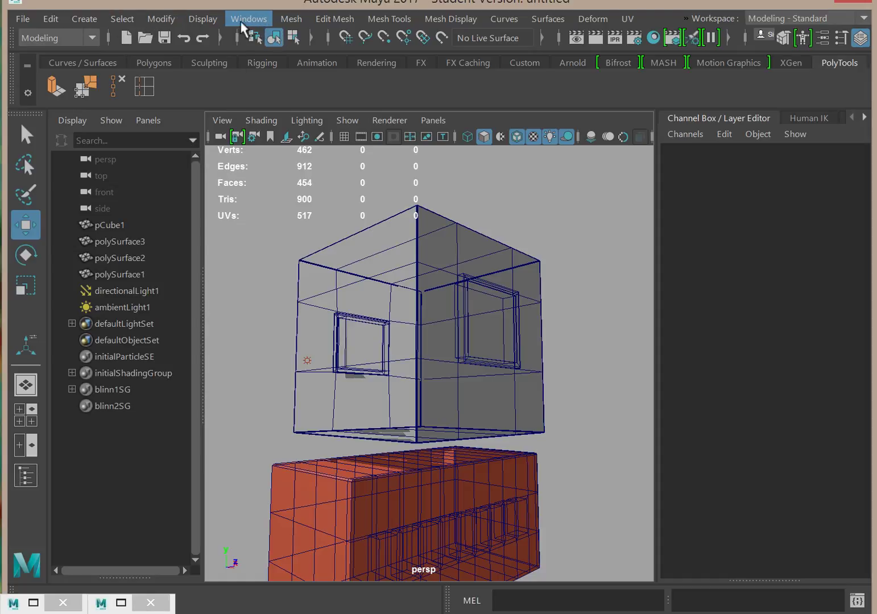
{"action": "left_click", "coordinate": [293, 20]}
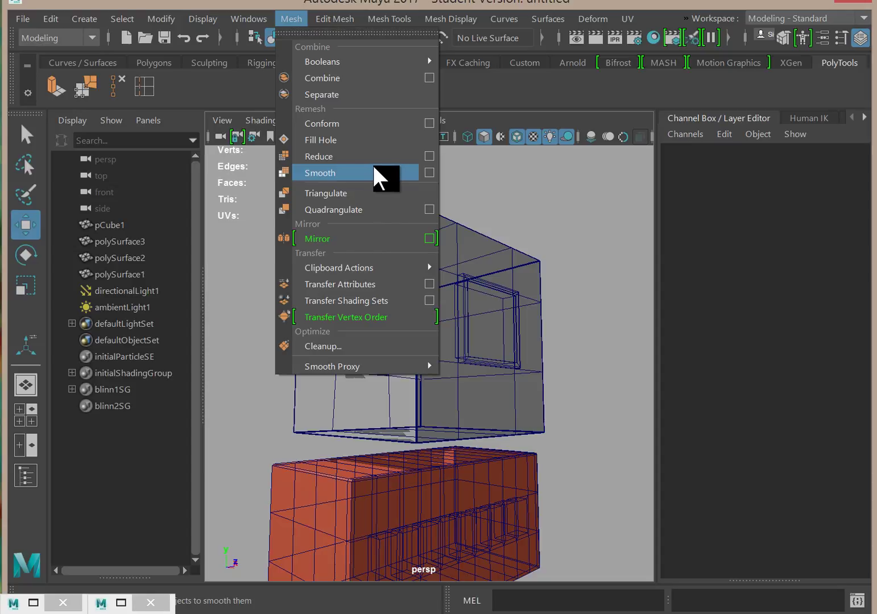
{"action": "left_click", "coordinate": [529, 274]}
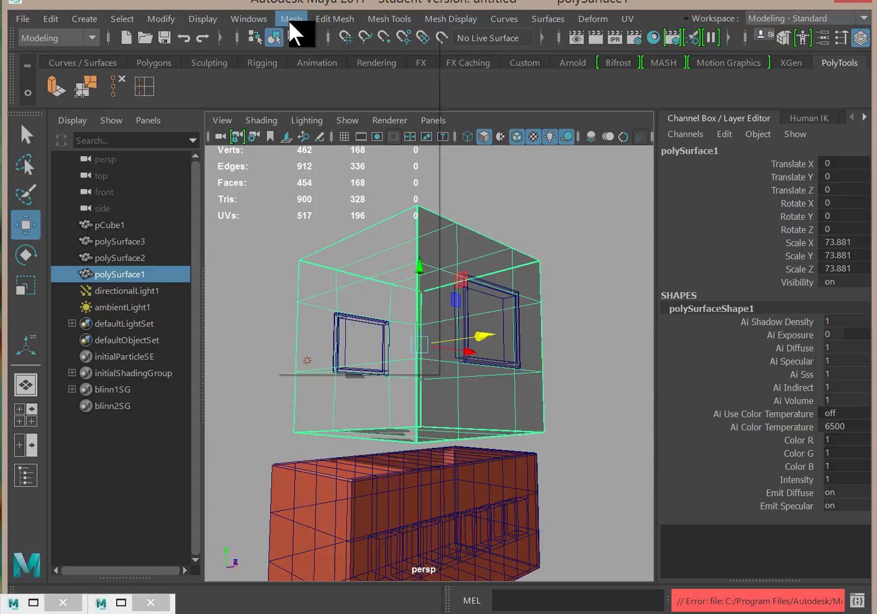
{"action": "left_click", "coordinate": [289, 19]}
{"action": "left_click", "coordinate": [333, 175]}
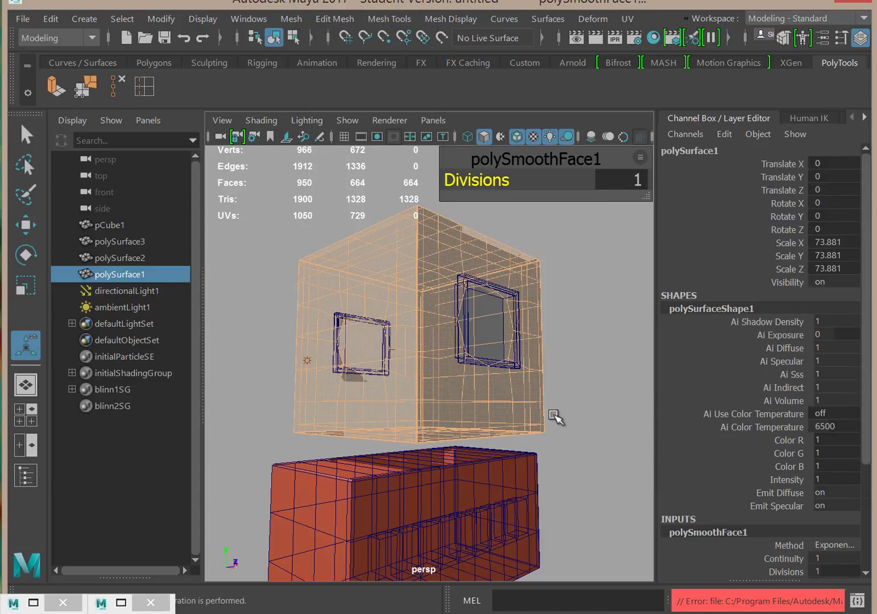
{"action": "left_click", "coordinate": [580, 415]}
Display the scene in plain shading, turn on Use default material and choose Flat Shade All.
{"action": "left_click_drag", "start_coordinate": [579, 415], "coordinate": [618, 432], "text": "alt"}
{"action": "key", "text": "5"}
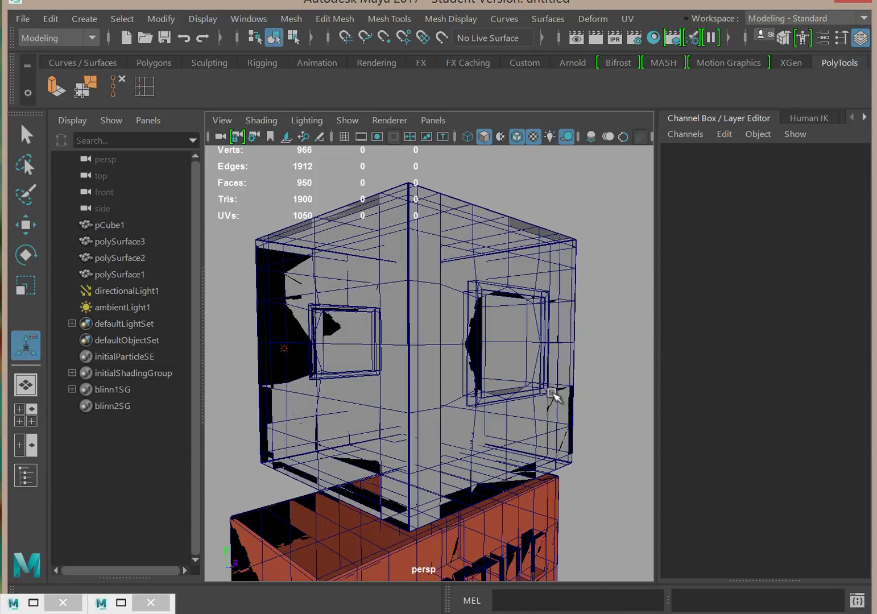
{"action": "left_click", "coordinate": [271, 120]}
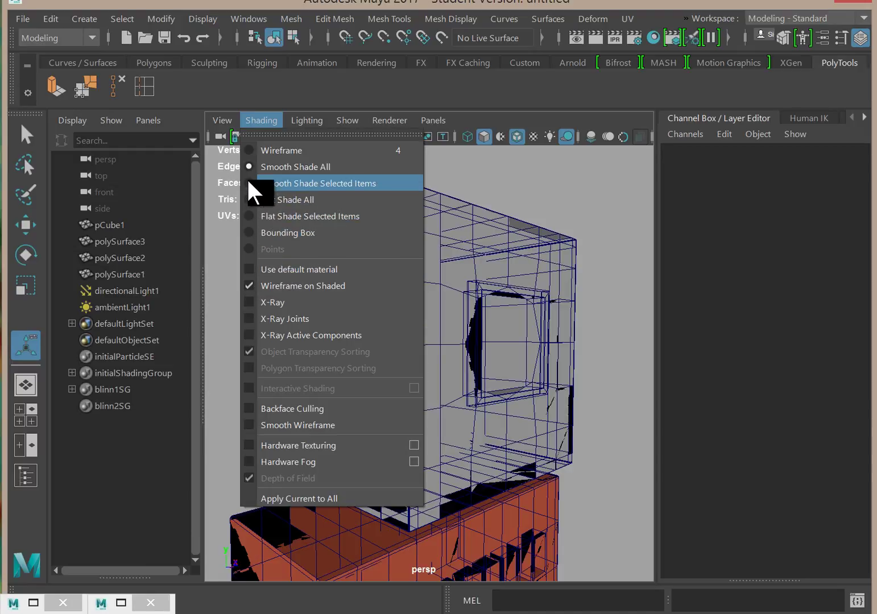
{"action": "left_click", "coordinate": [246, 268]}
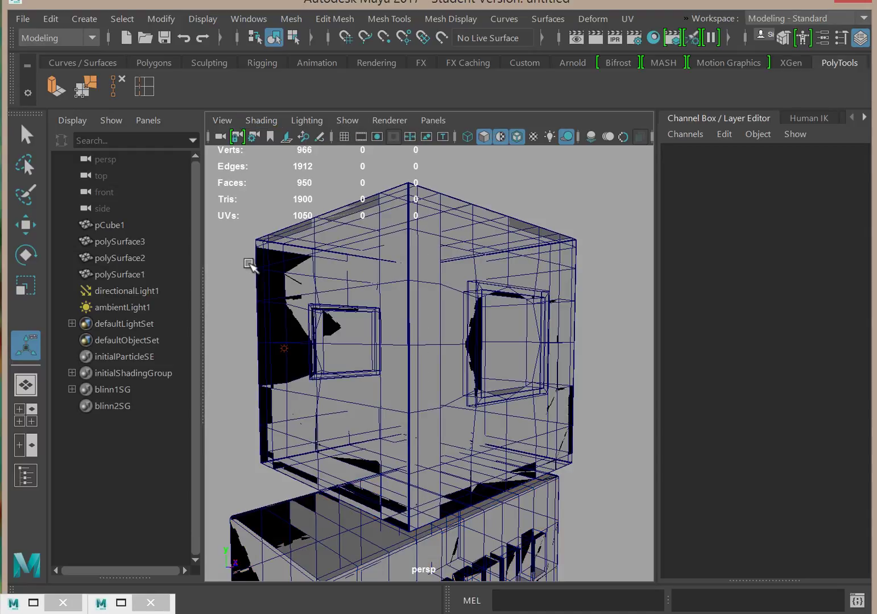
{"action": "left_click", "coordinate": [259, 120]}
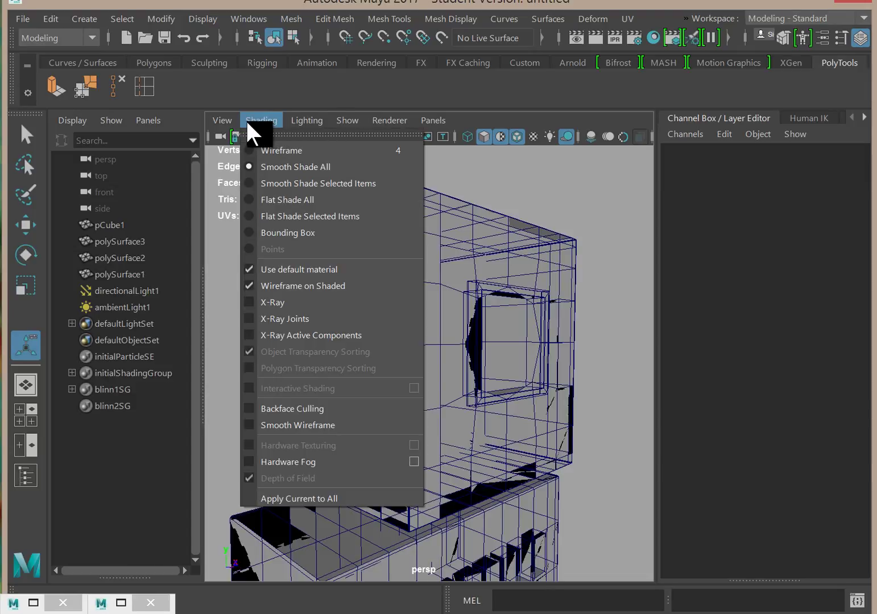
{"action": "mouse_move", "coordinate": [226, 123]}
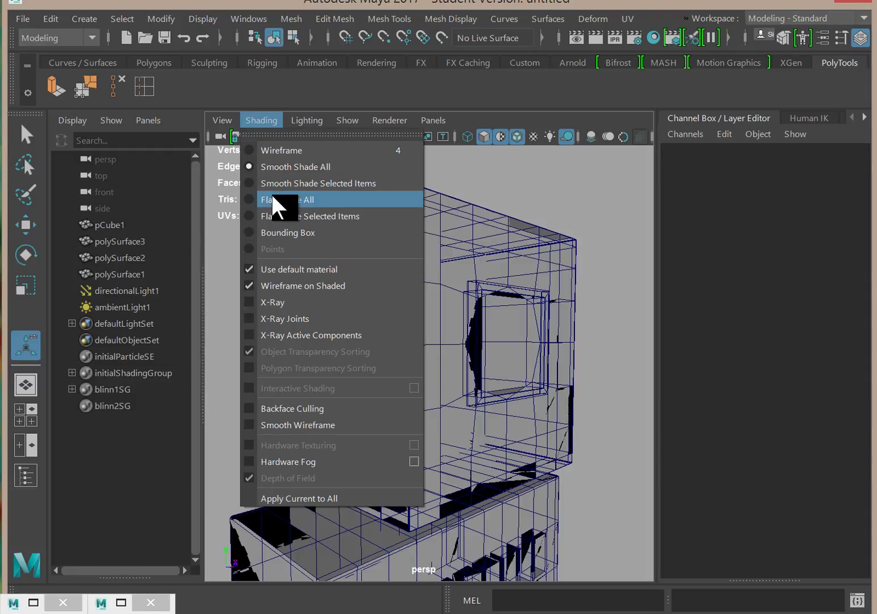
{"action": "left_click", "coordinate": [250, 200]}
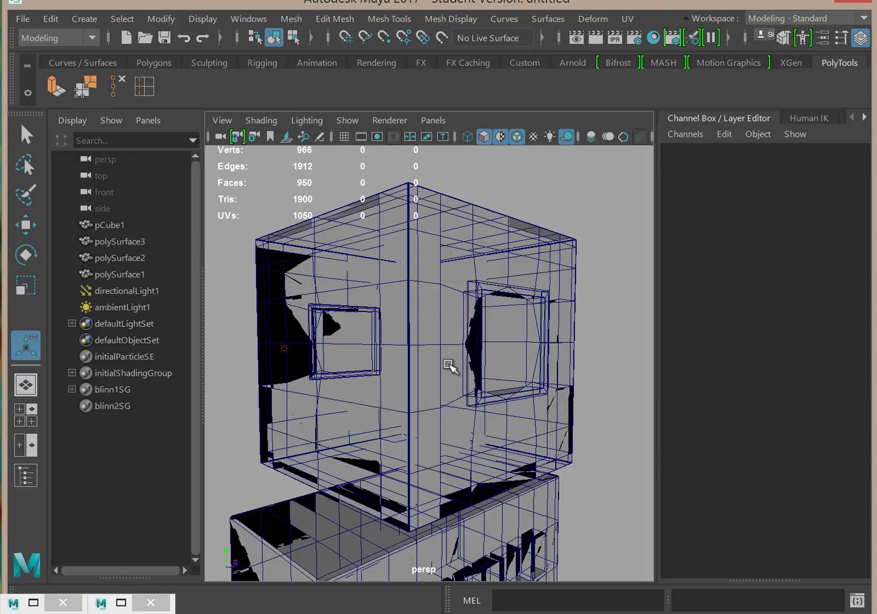
Examine the smoothed upper box's faces and window areas from several sides, with the box selected for inspection.
{"action": "left_click_drag", "start_coordinate": [440, 364], "coordinate": [329, 285], "text": "alt"}
{"action": "left_click_drag", "start_coordinate": [503, 364], "coordinate": [476, 362], "text": "alt"}
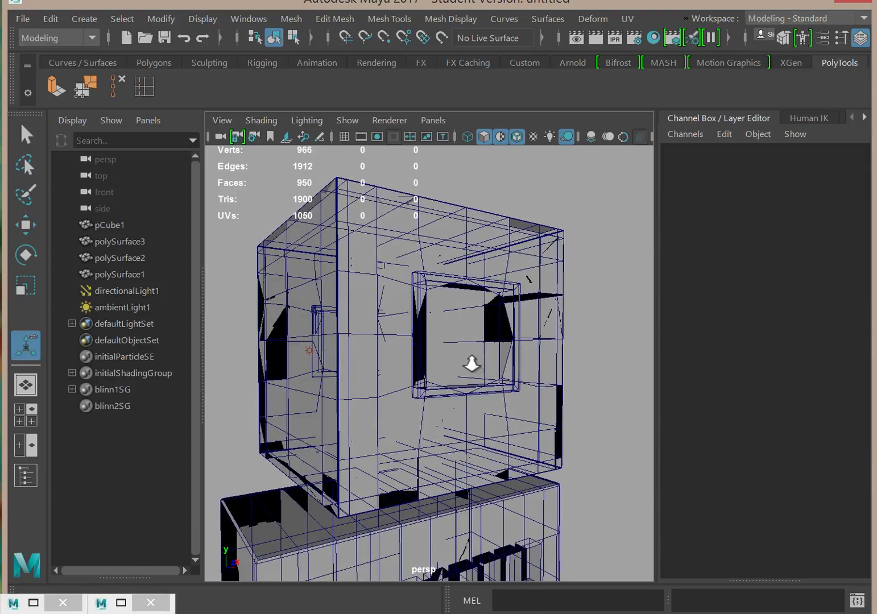
{"action": "right_click_drag", "start_coordinate": [475, 363], "coordinate": [437, 376], "text": "alt"}
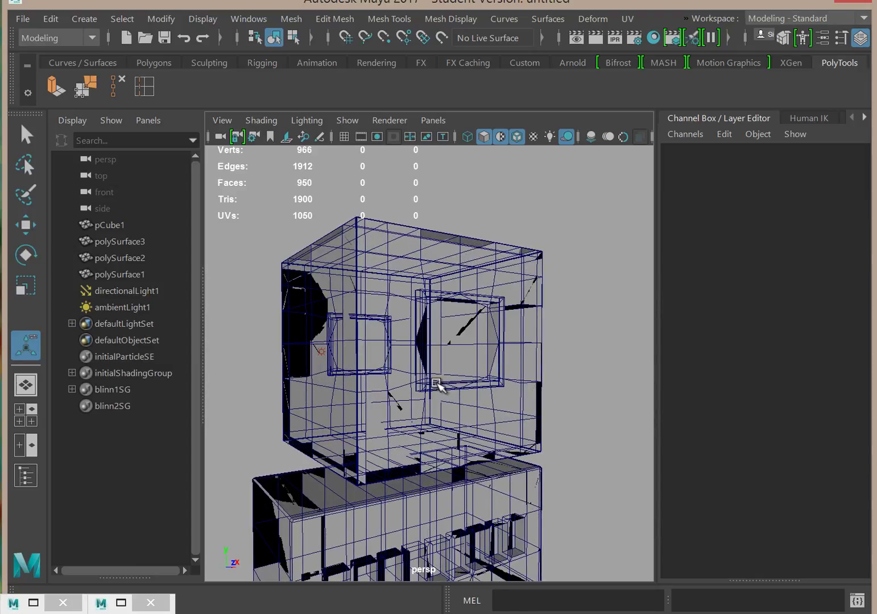
{"action": "left_click_drag", "start_coordinate": [437, 383], "coordinate": [442, 425], "text": "alt"}
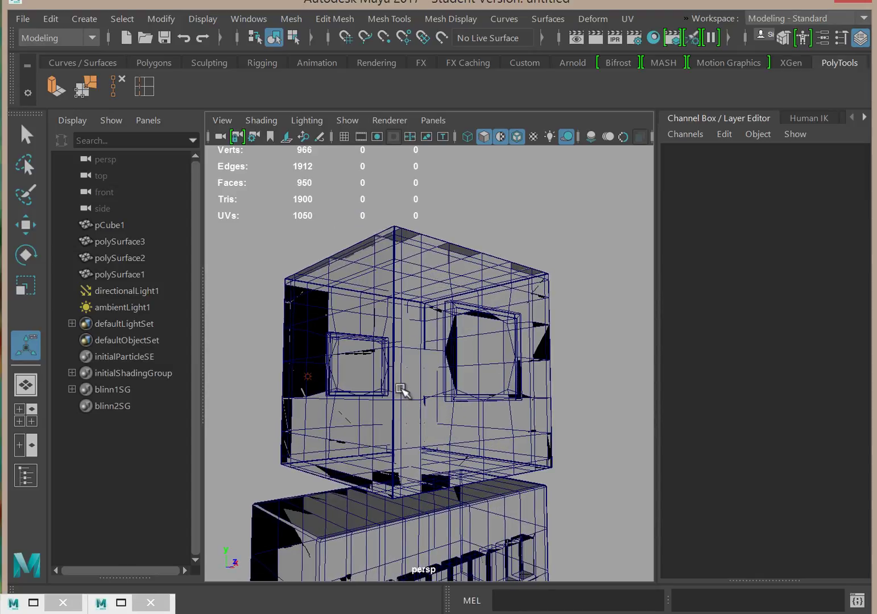
{"action": "left_click_drag", "start_coordinate": [457, 326], "coordinate": [401, 381], "text": "alt"}
{"action": "left_click", "coordinate": [389, 461]}
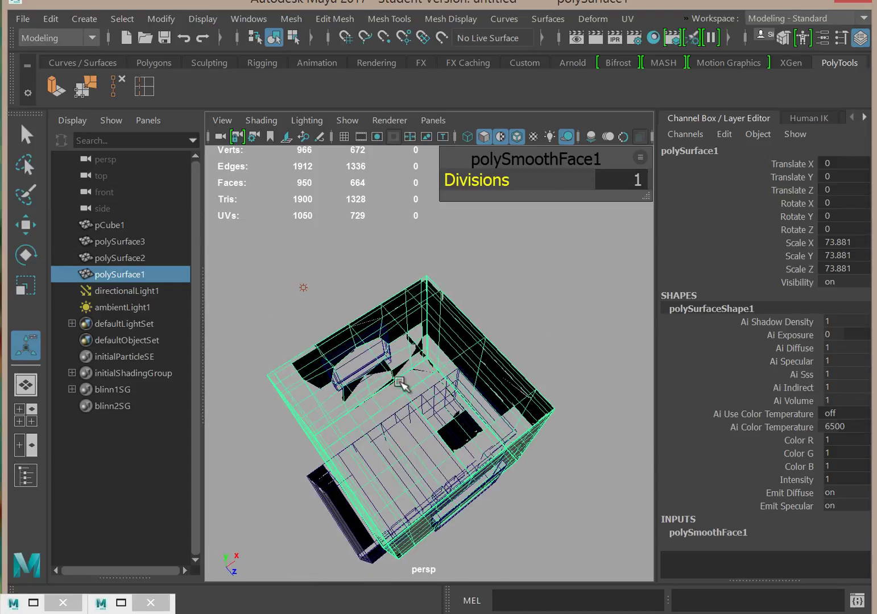
{"action": "left_click_drag", "start_coordinate": [442, 456], "coordinate": [258, 289], "text": "alt"}
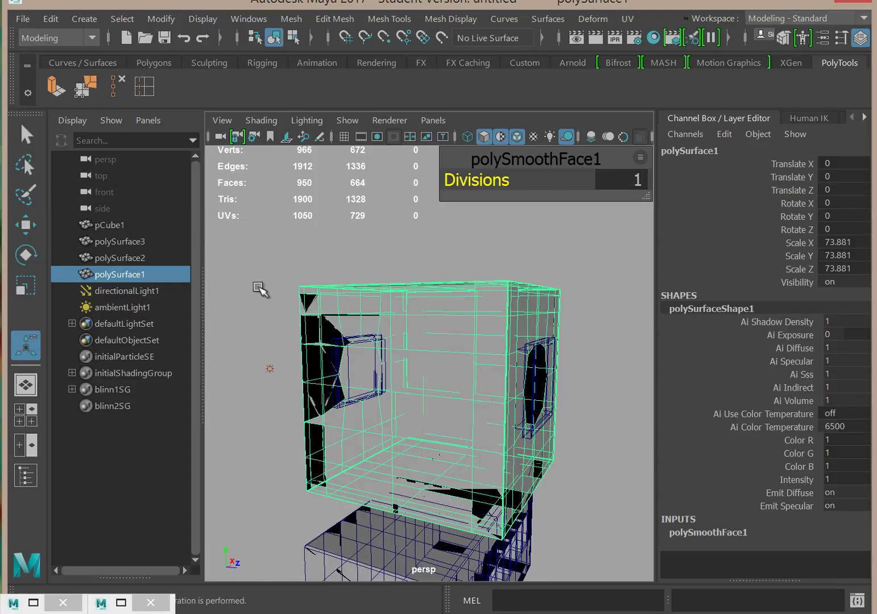
Show the scene in wireframe and inspect how the smoothed box's edges run around the window frames.
{"action": "key", "text": "4"}
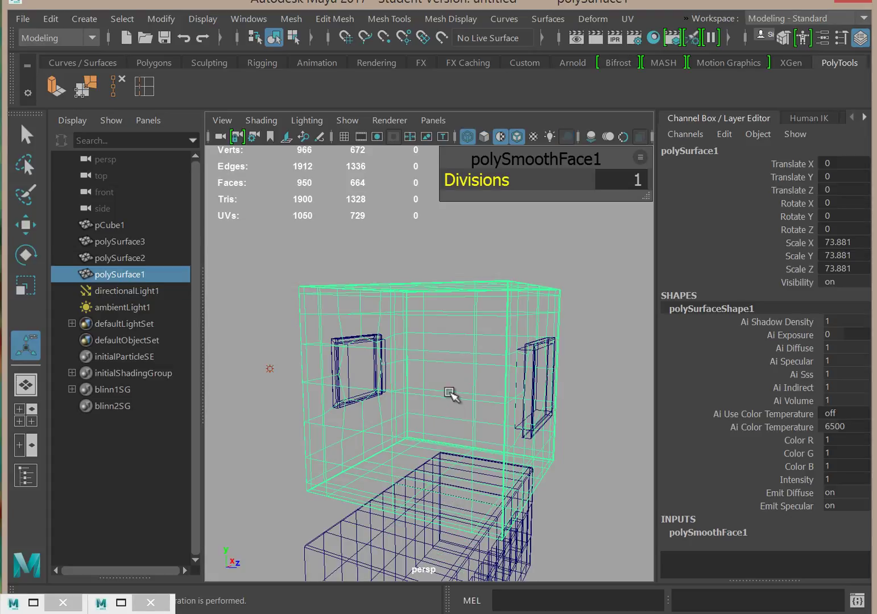
{"action": "mouse_move", "coordinate": [452, 397]}
{"action": "left_mouse_down", "text": "alt"}
{"action": "mouse_move", "coordinate": [448, 426]}
{"action": "mouse_move", "coordinate": [484, 420]}
{"action": "mouse_move", "coordinate": [419, 272]}
{"action": "left_mouse_up", "text": "alt"}
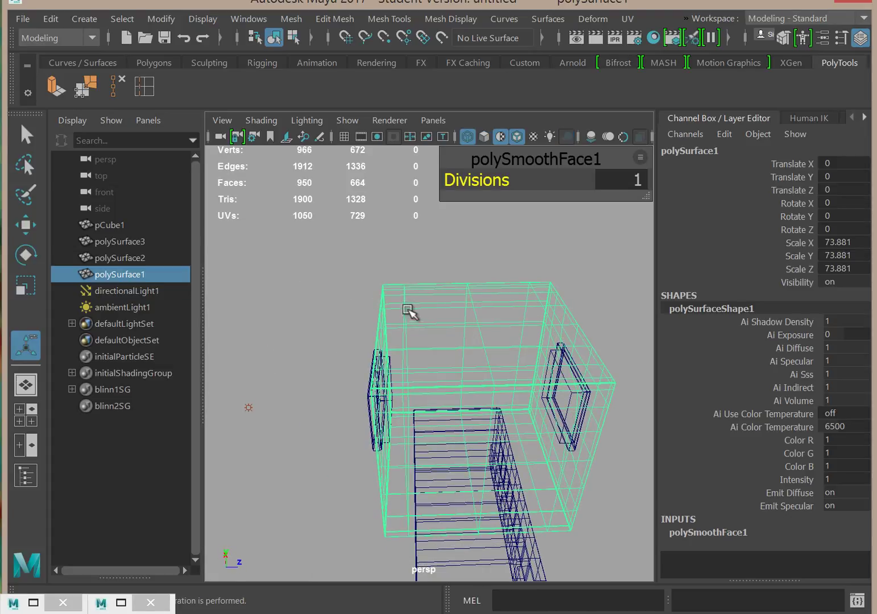
{"action": "left_click_drag", "start_coordinate": [477, 380], "coordinate": [419, 397], "text": "alt"}
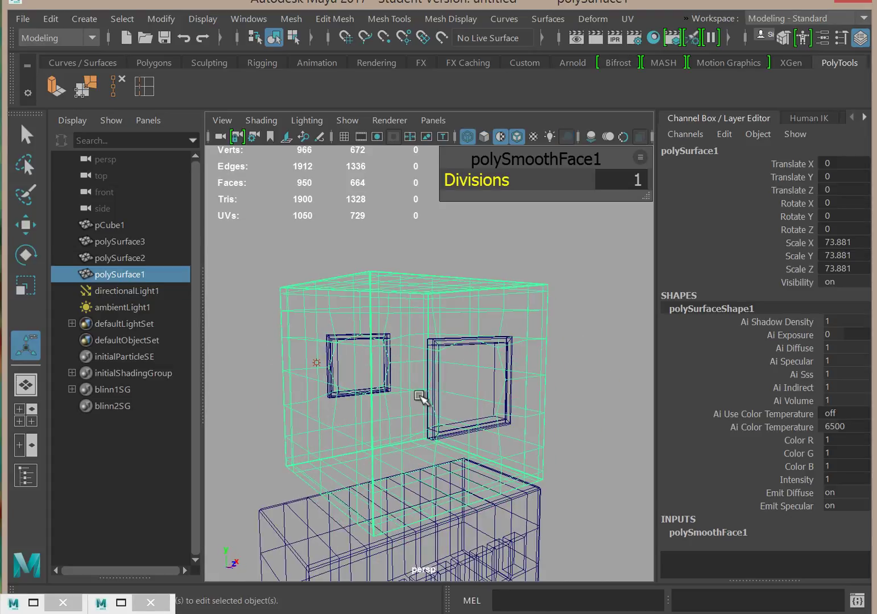
{"action": "right_click_drag", "start_coordinate": [419, 397], "coordinate": [289, 380], "text": "alt"}
{"action": "left_click_drag", "start_coordinate": [408, 348], "coordinate": [278, 472], "text": "alt"}
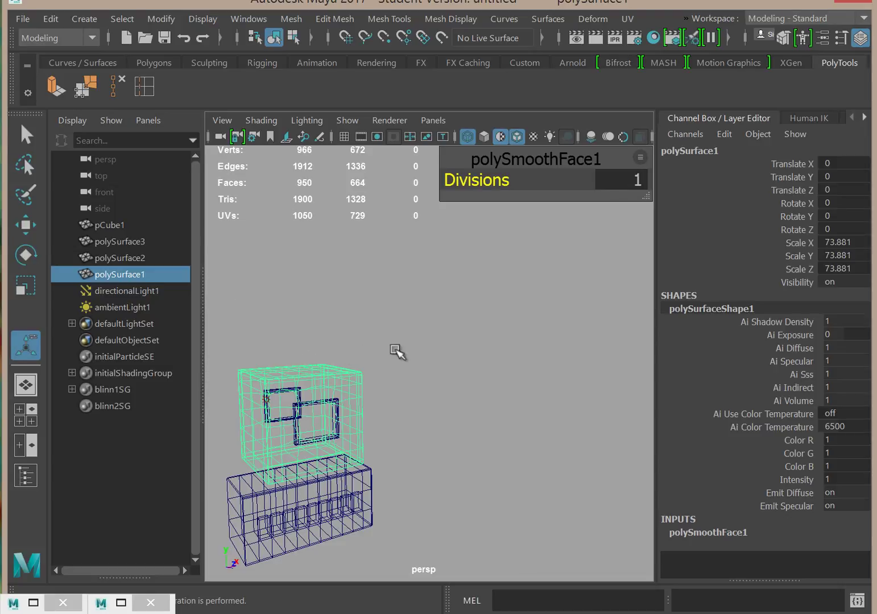
Create a polygon cube beside the building at about X 144.343, scaled uniformly to about 107.531.
{"action": "left_click", "coordinate": [129, 19]}
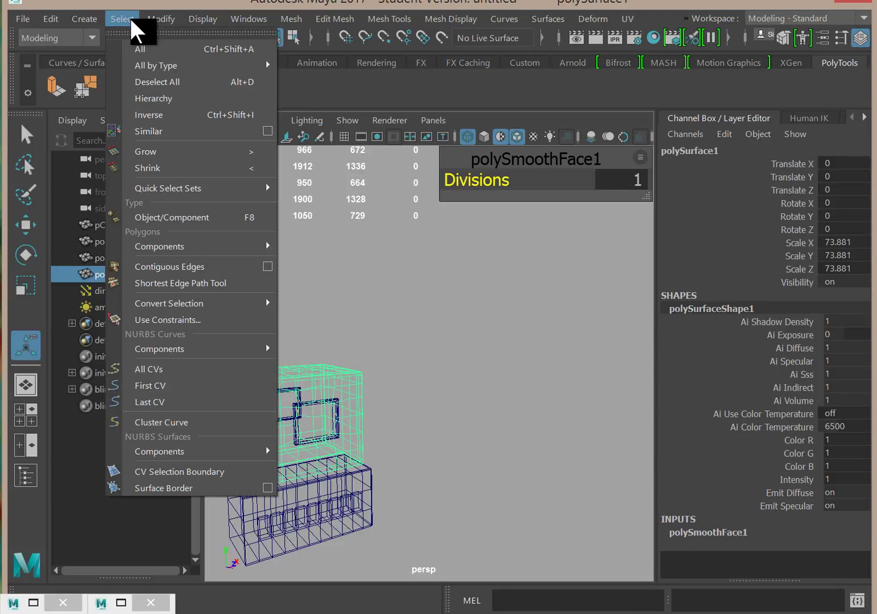
{"action": "mouse_move", "coordinate": [159, 78]}
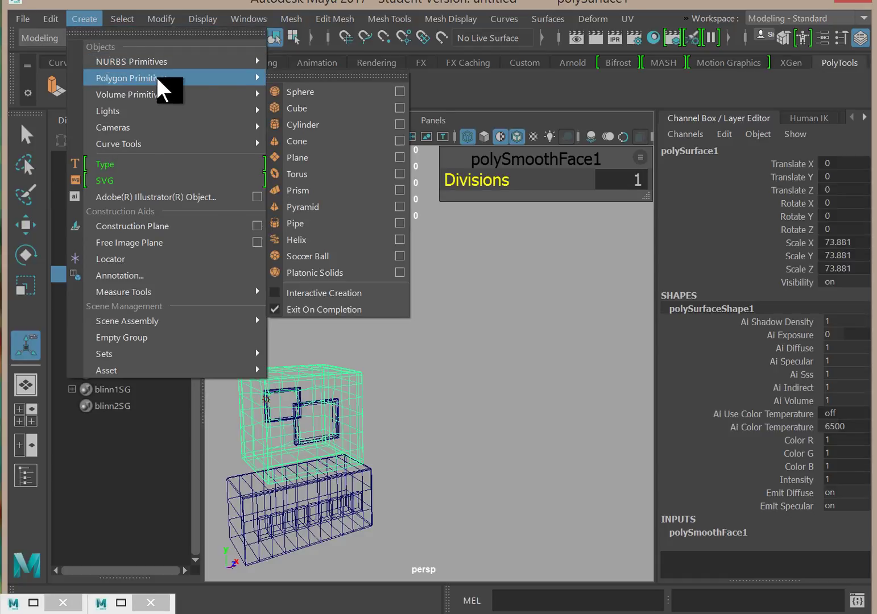
{"action": "left_click", "coordinate": [328, 109]}
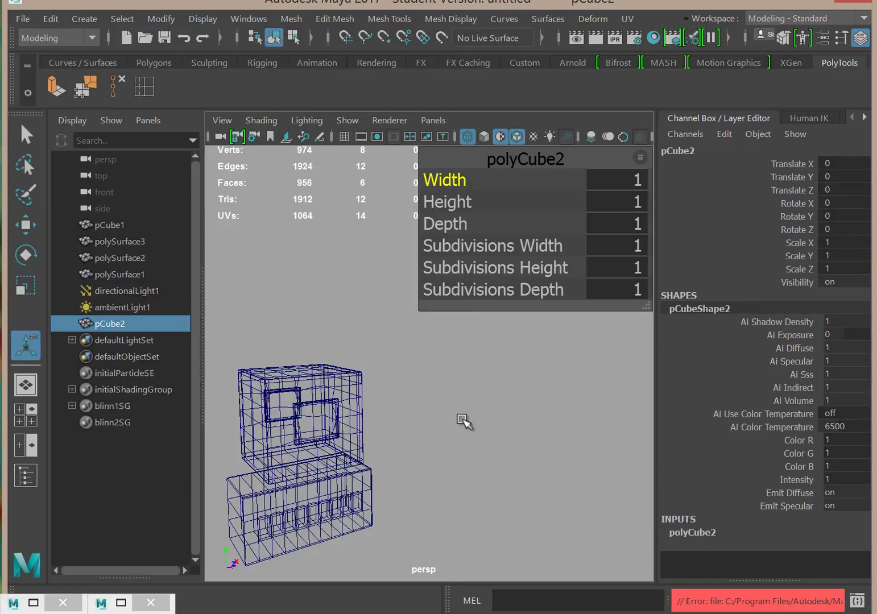
{"action": "key", "text": "w"}
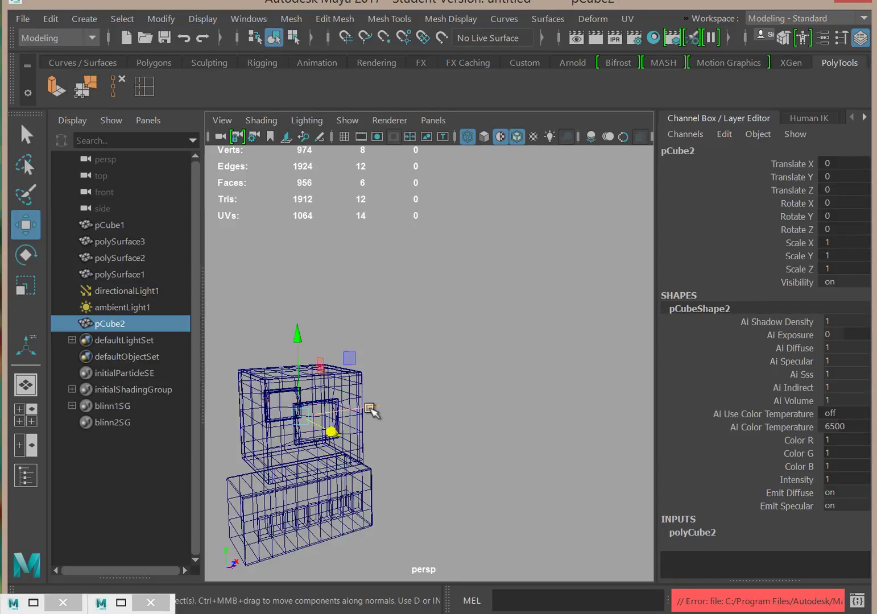
{"action": "left_click_drag", "start_coordinate": [372, 410], "coordinate": [493, 417]}
{"action": "key", "text": "r"}
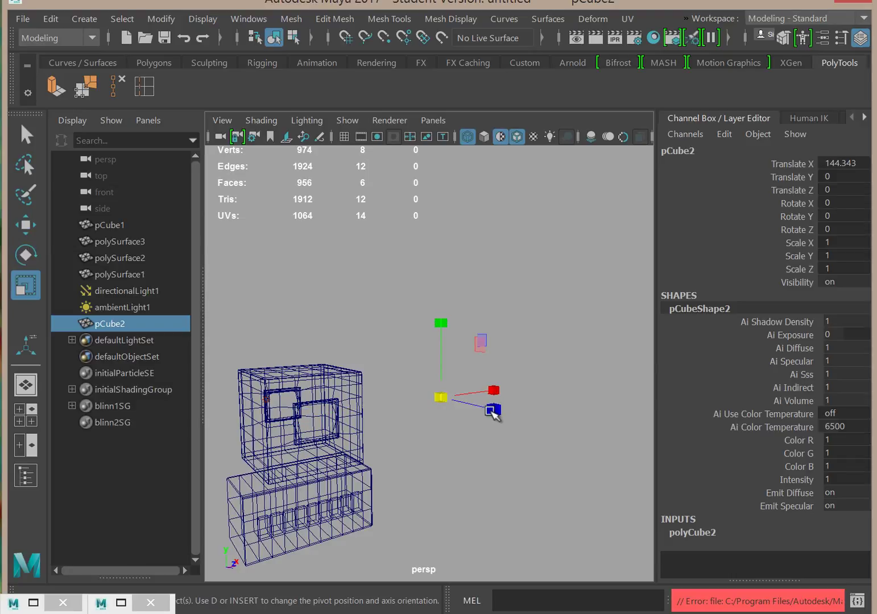
{"action": "left_click_drag", "start_coordinate": [447, 398], "coordinate": [543, 424]}
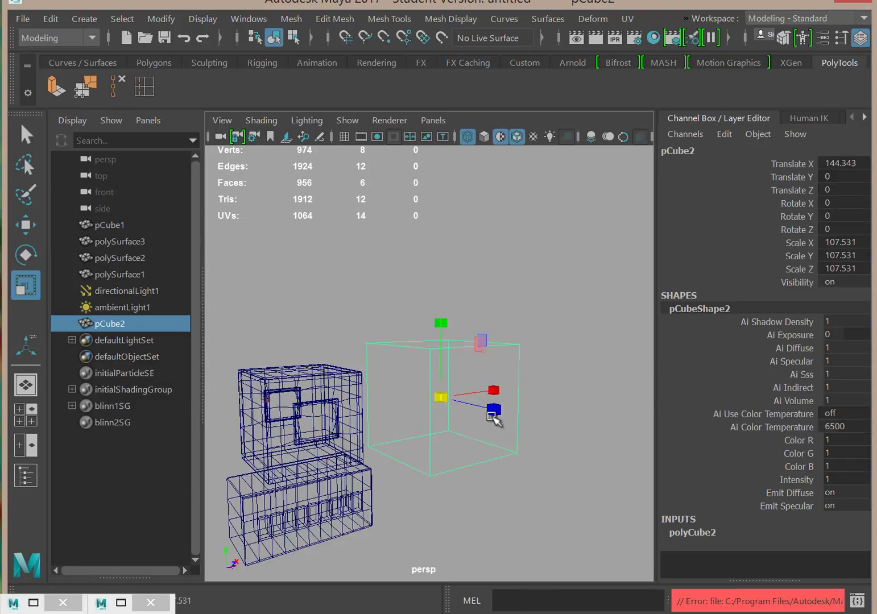
Extrude the new cube's top face and scale it slightly inward to leave a narrow border.
{"action": "left_click_drag", "start_coordinate": [452, 431], "coordinate": [461, 398], "text": "alt"}
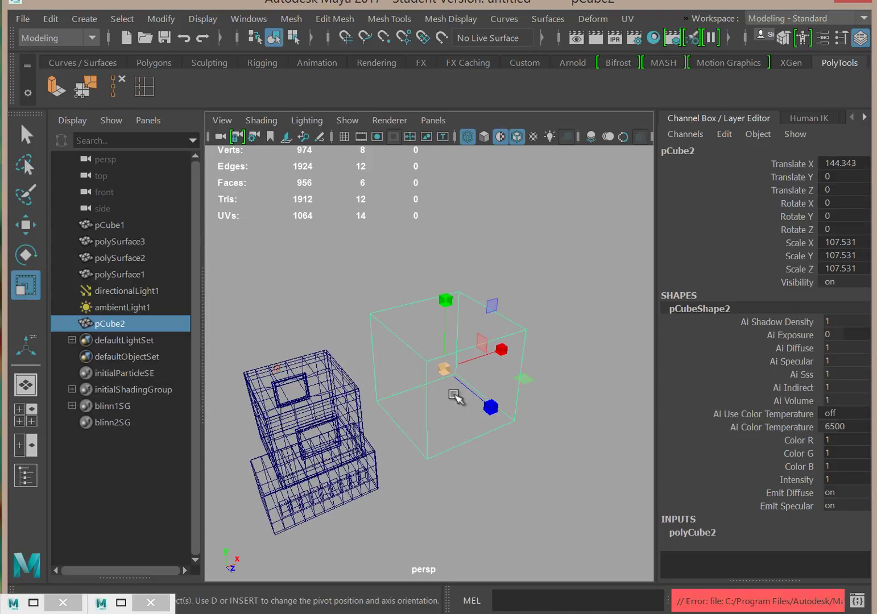
{"action": "right_click_drag", "start_coordinate": [450, 337], "coordinate": [445, 84]}
{"action": "right_click_drag", "start_coordinate": [440, 333], "coordinate": [450, 190]}
{"action": "left_click", "coordinate": [396, 328]}
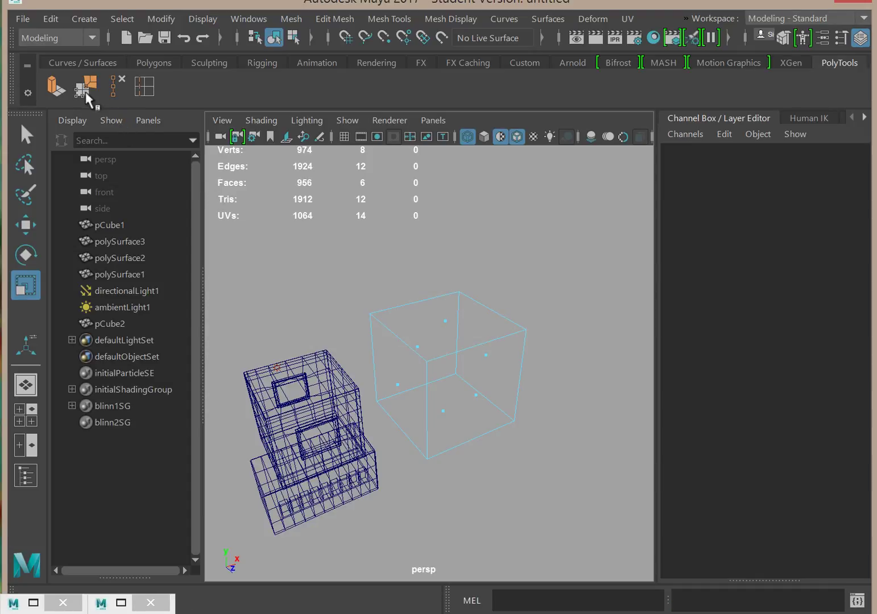
{"action": "left_click", "coordinate": [448, 319]}
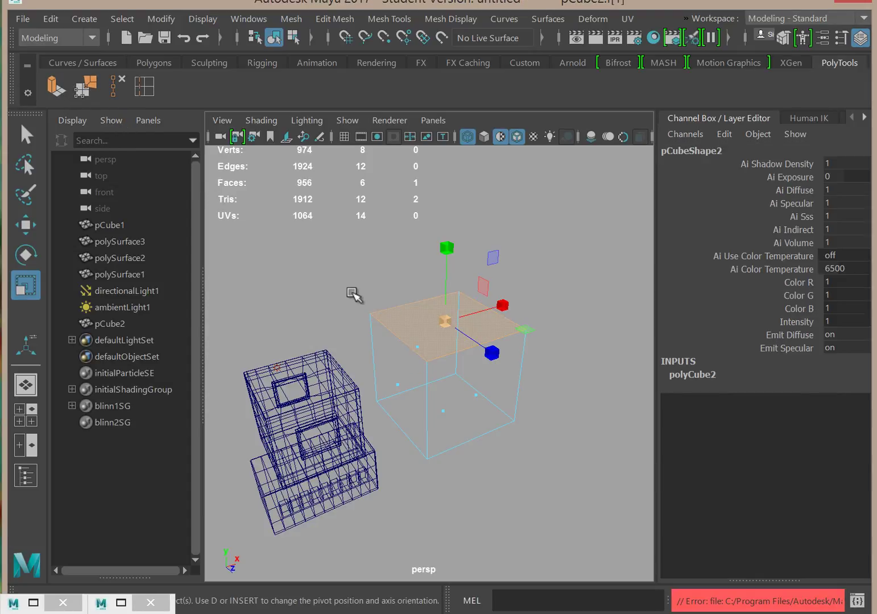
{"action": "left_click", "coordinate": [56, 86]}
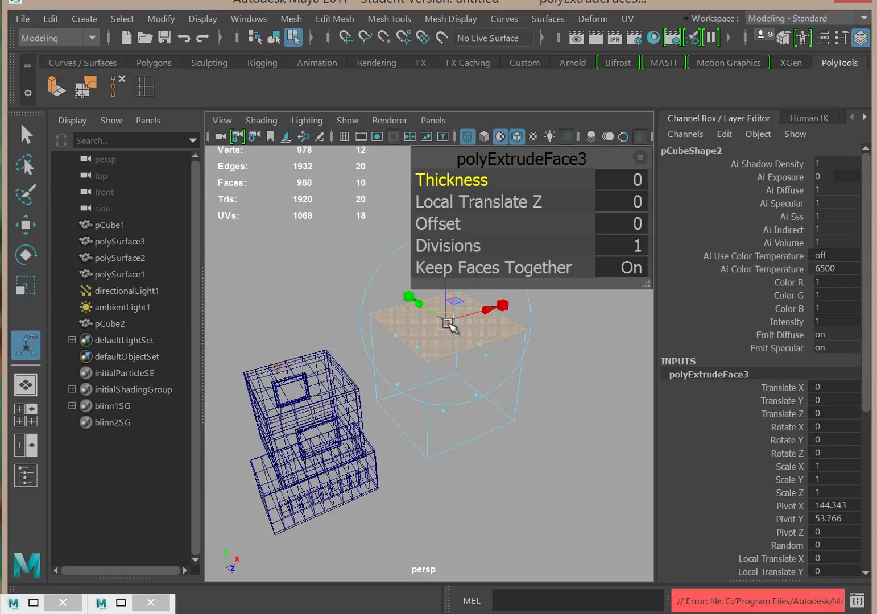
{"action": "left_click", "coordinate": [502, 306]}
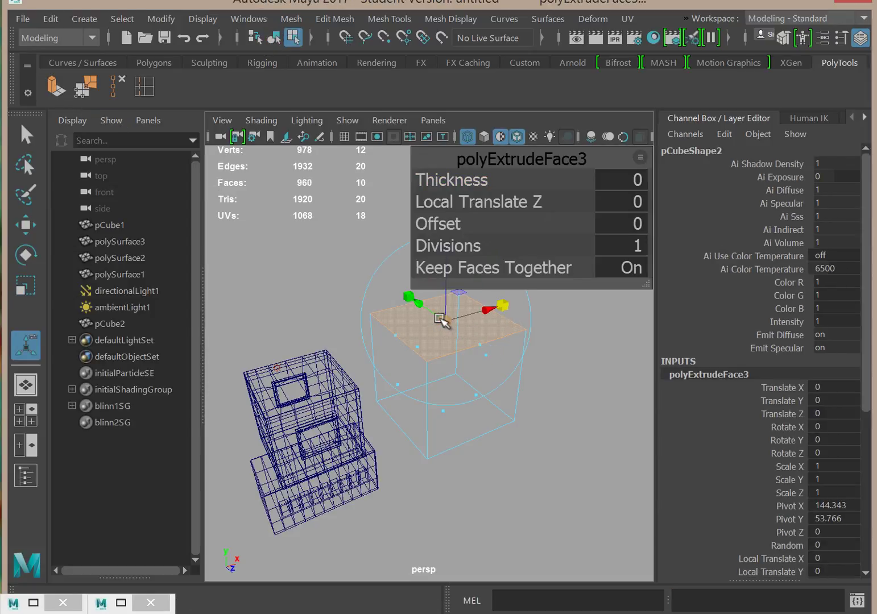
{"action": "left_click", "coordinate": [442, 319]}
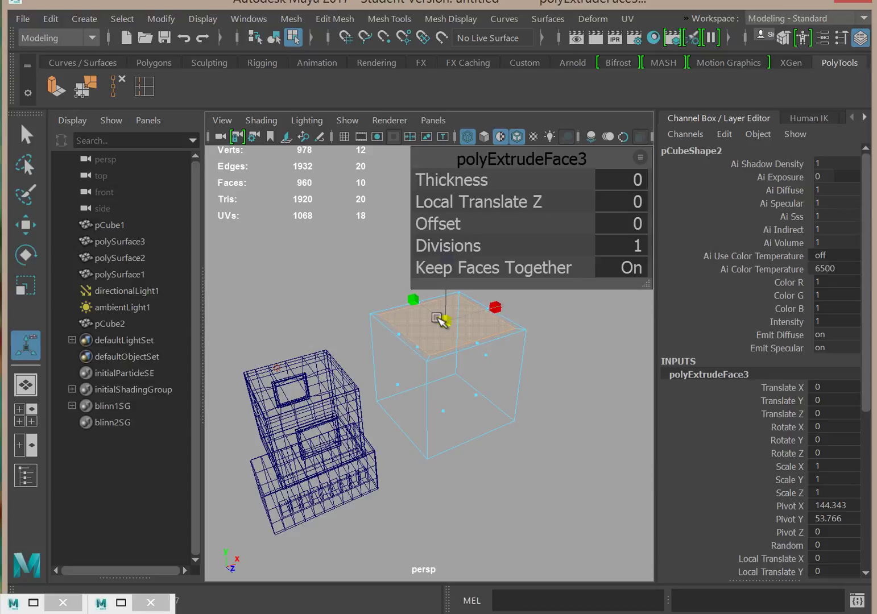
{"action": "left_click_drag", "start_coordinate": [442, 319], "coordinate": [441, 321]}
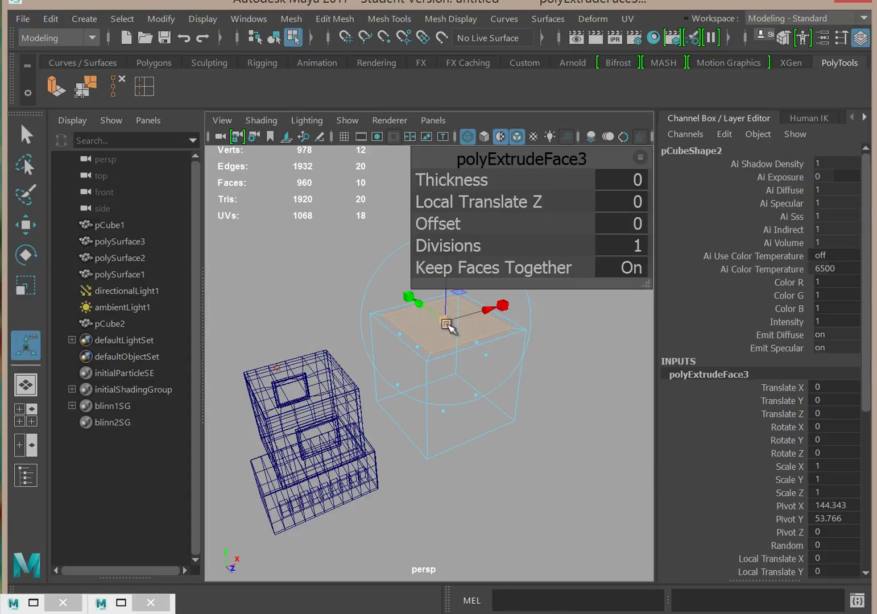
Extrude the cube's inset top face again and push it down to a Local Translate Z of about -5.078.
{"action": "key", "text": "ctrl+e"}
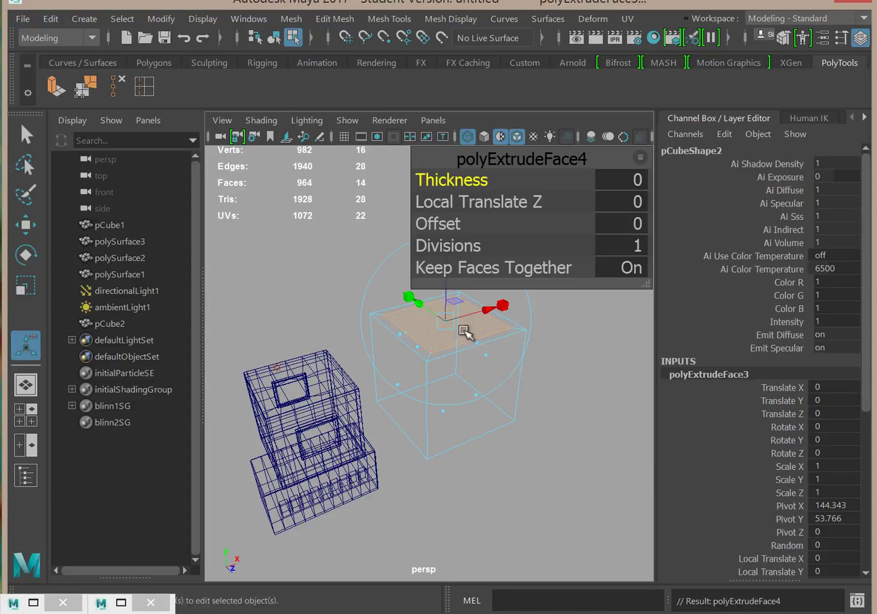
{"action": "left_click_drag", "start_coordinate": [443, 162], "coordinate": [443, 452]}
{"action": "left_click_drag", "start_coordinate": [449, 272], "coordinate": [634, 294]}
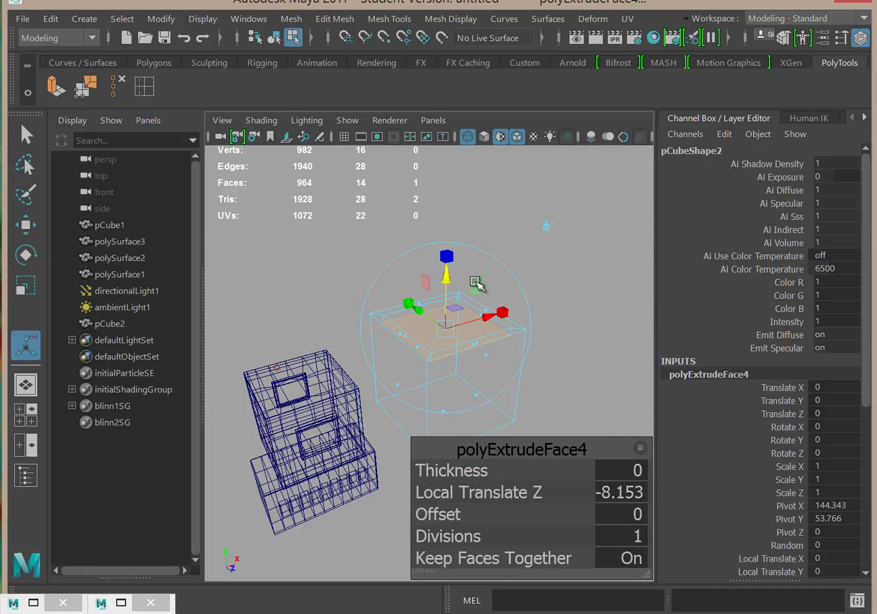
{"action": "left_click_drag", "start_coordinate": [450, 276], "coordinate": [448, 275]}
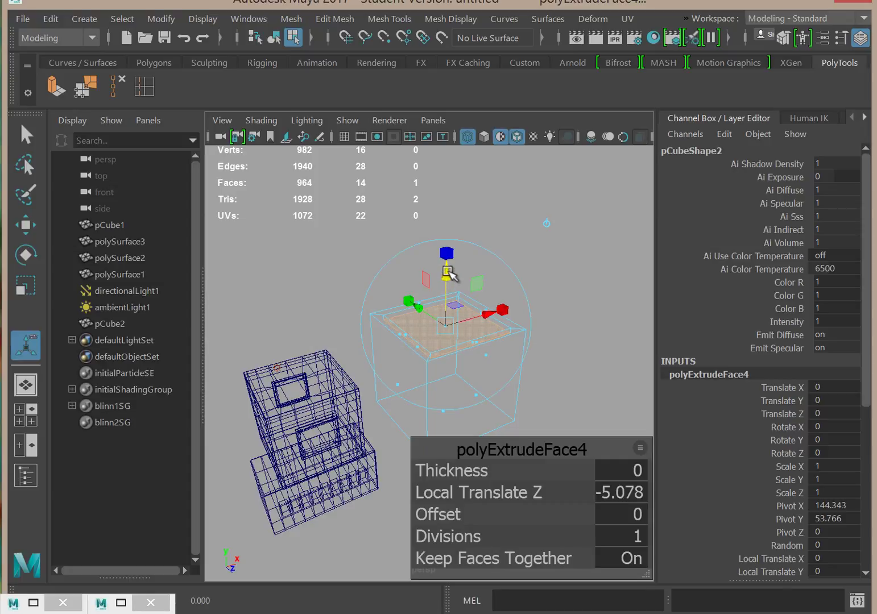
{"action": "left_click_drag", "start_coordinate": [376, 437], "coordinate": [426, 358], "text": "alt"}
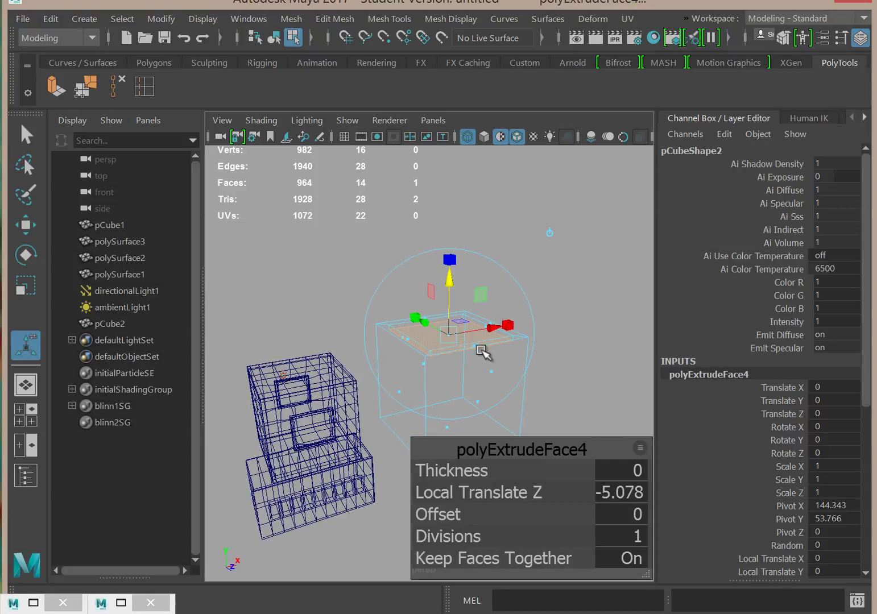
{"action": "left_click_drag", "start_coordinate": [479, 436], "coordinate": [460, 426], "text": "alt"}
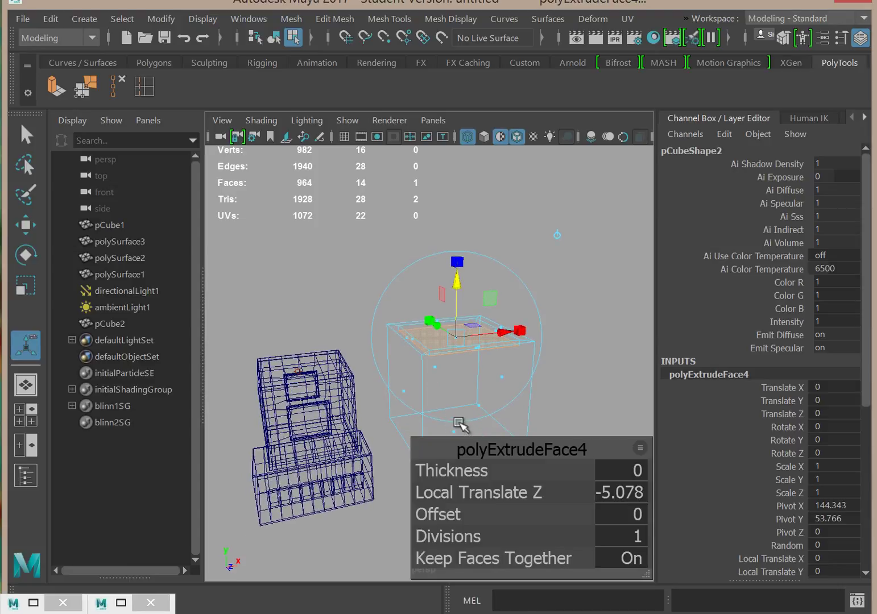
{"action": "right_click_drag", "start_coordinate": [505, 386], "coordinate": [375, 336], "text": "alt"}
{"action": "middle_click_drag", "start_coordinate": [466, 359], "coordinate": [425, 254], "text": "alt"}
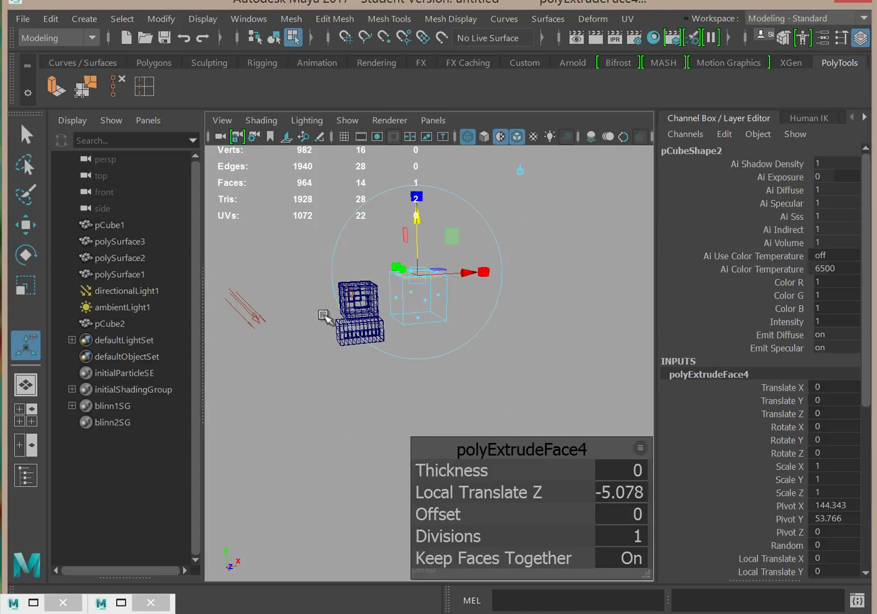
{"action": "left_click_drag", "start_coordinate": [584, 400], "coordinate": [557, 384], "text": "alt"}
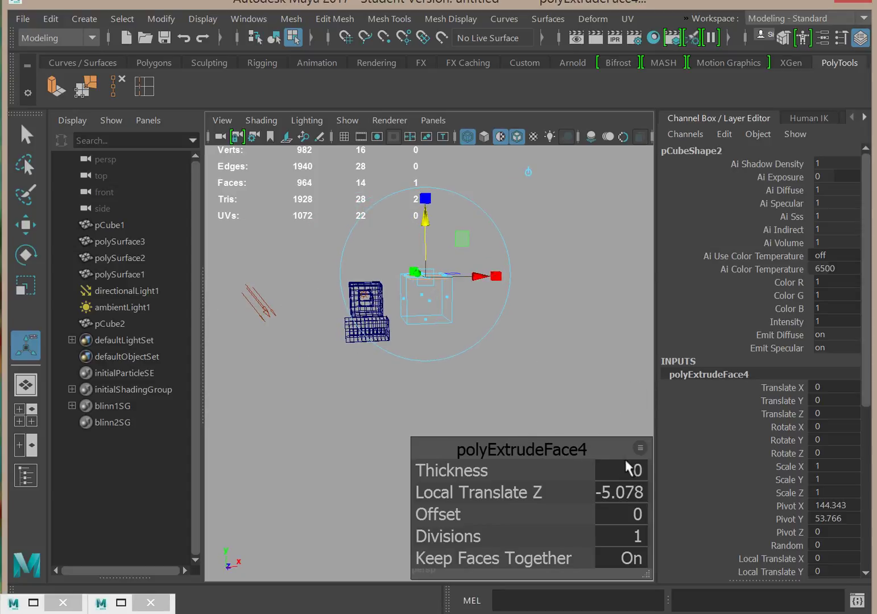